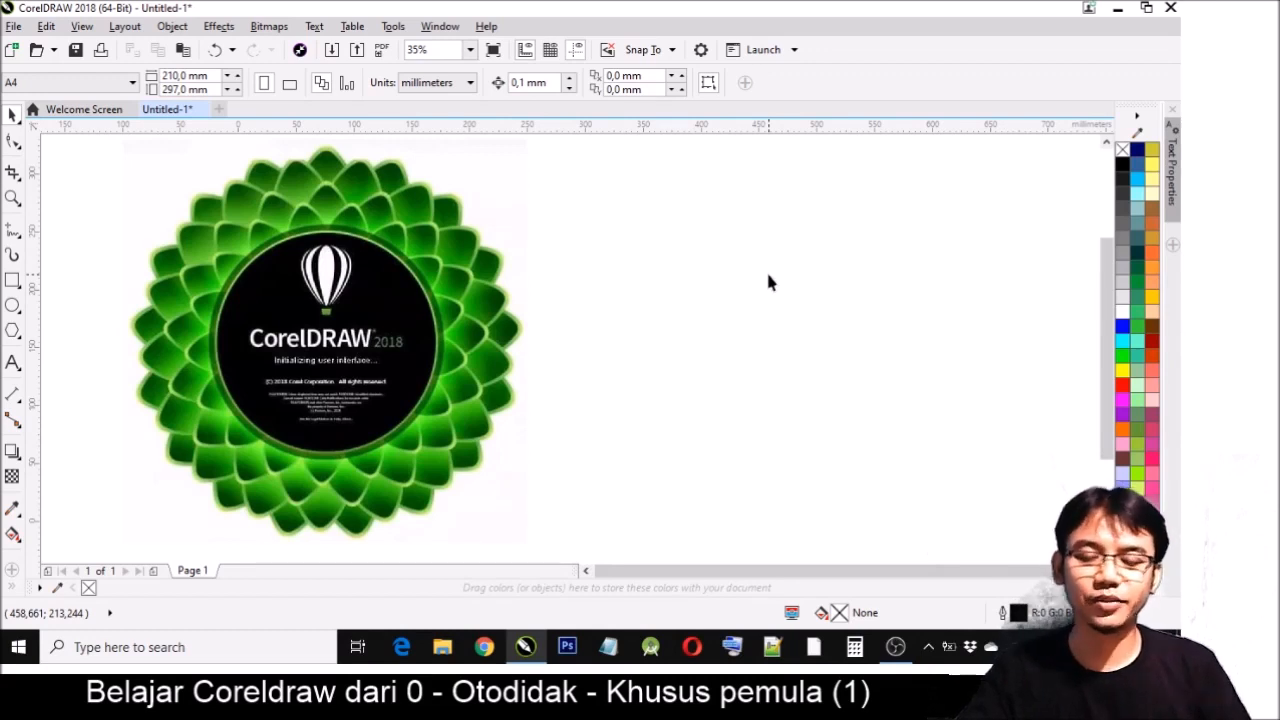
# - Delete the green CorelDRAW 2018 splash image from the page and bring the empty page into view
pyautogui.click(492, 362)
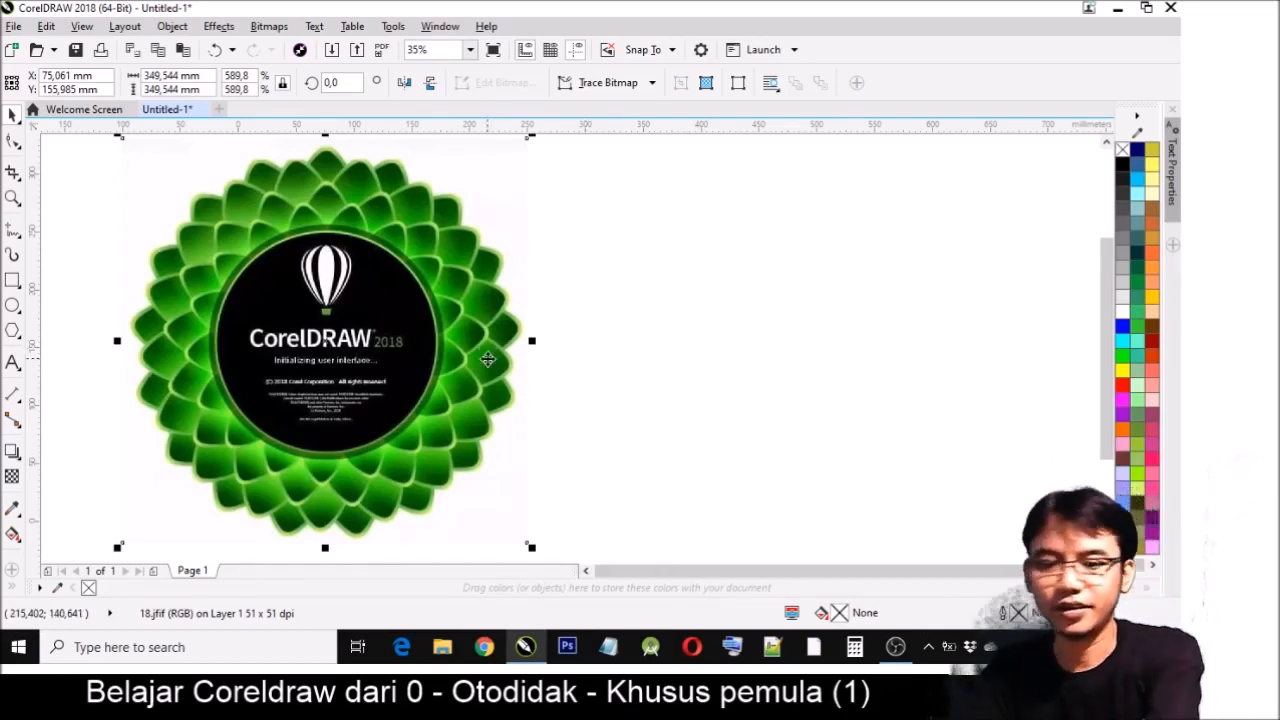
pyautogui.press('Delete')
pyautogui.press('z')
pyautogui.press('F3')
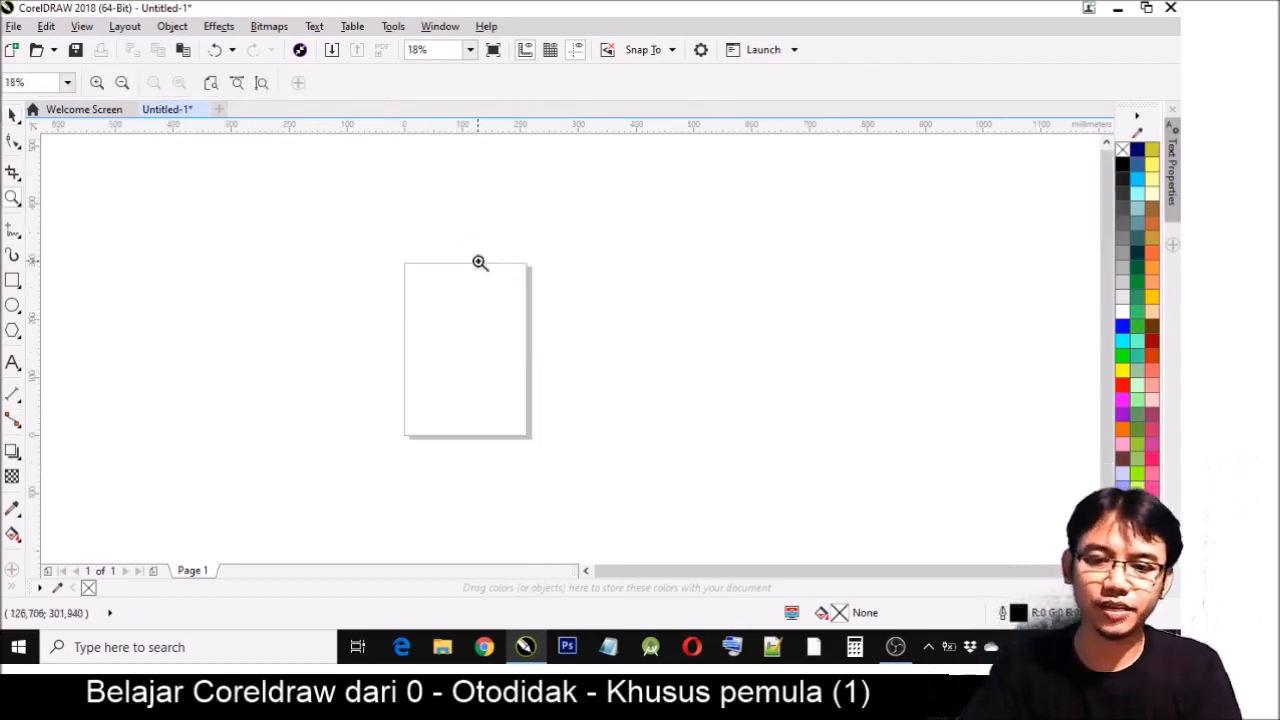
pyautogui.moveTo(323, 220); pyautogui.dragTo(526, 474)
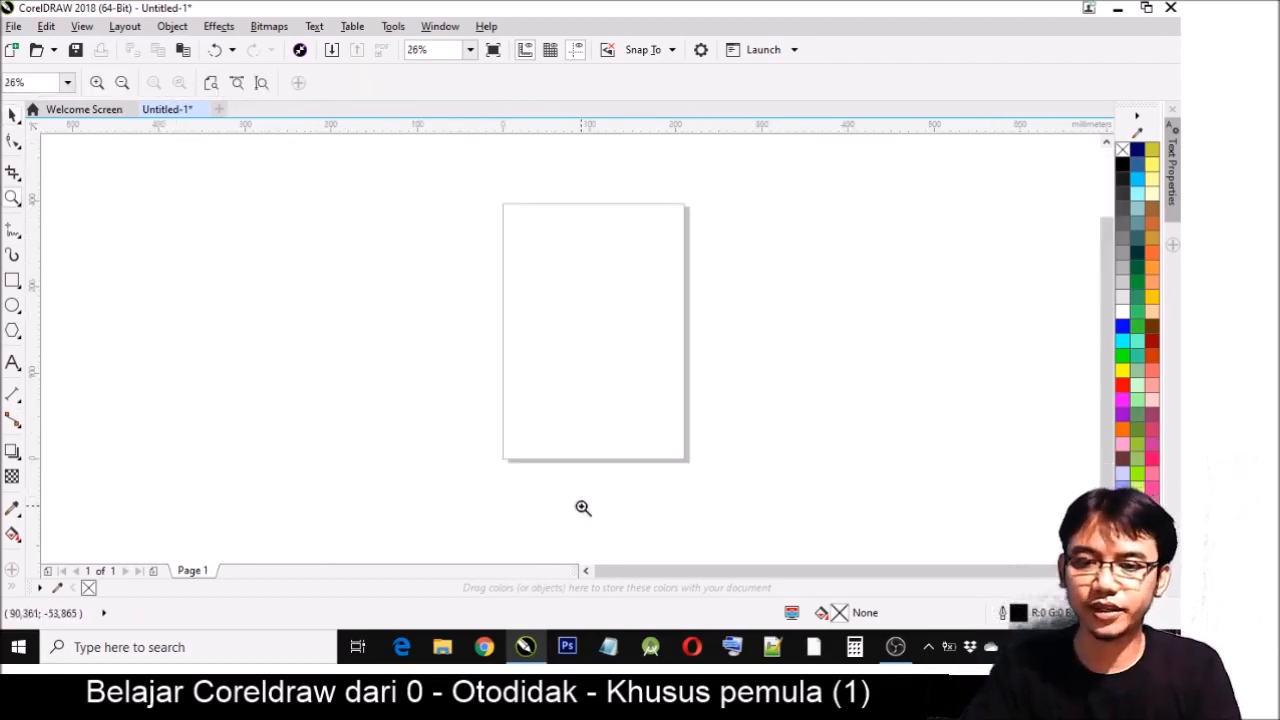
pyautogui.press('space')
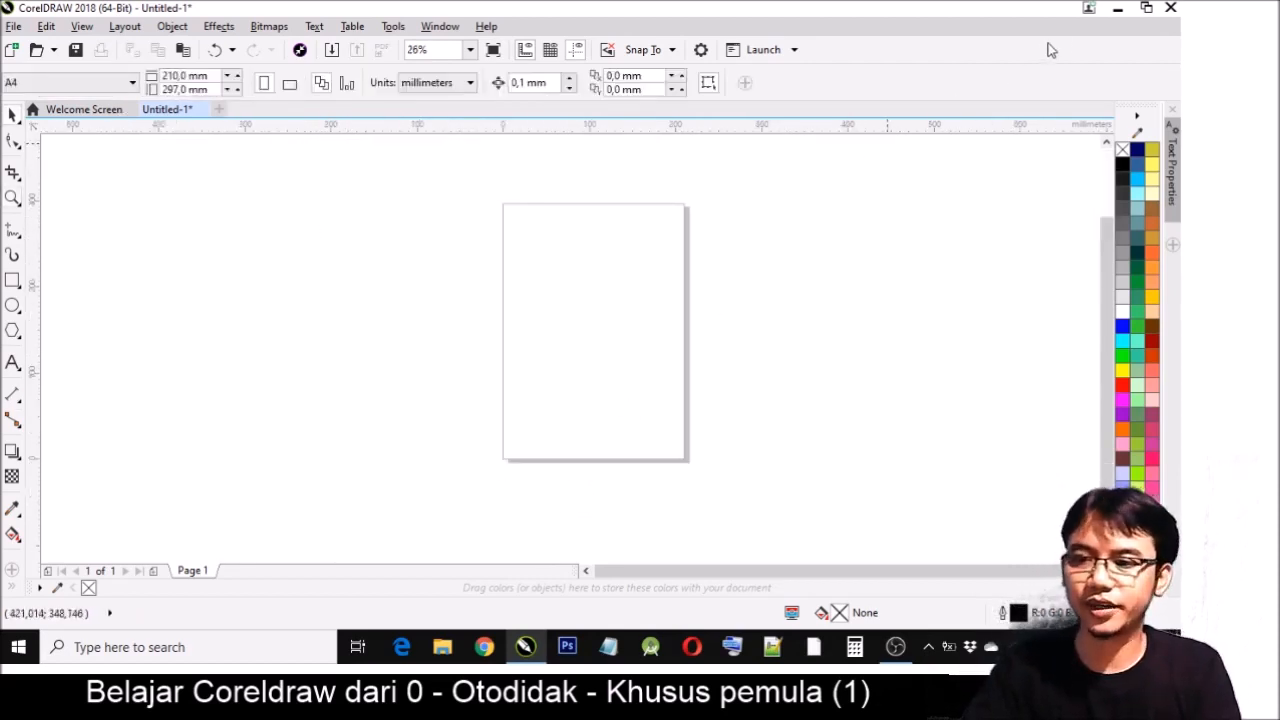
# - Launch CorelDRAW 2018 from the desktop and create a new A4 document with the default settings
pyautogui.click(1124, 10)
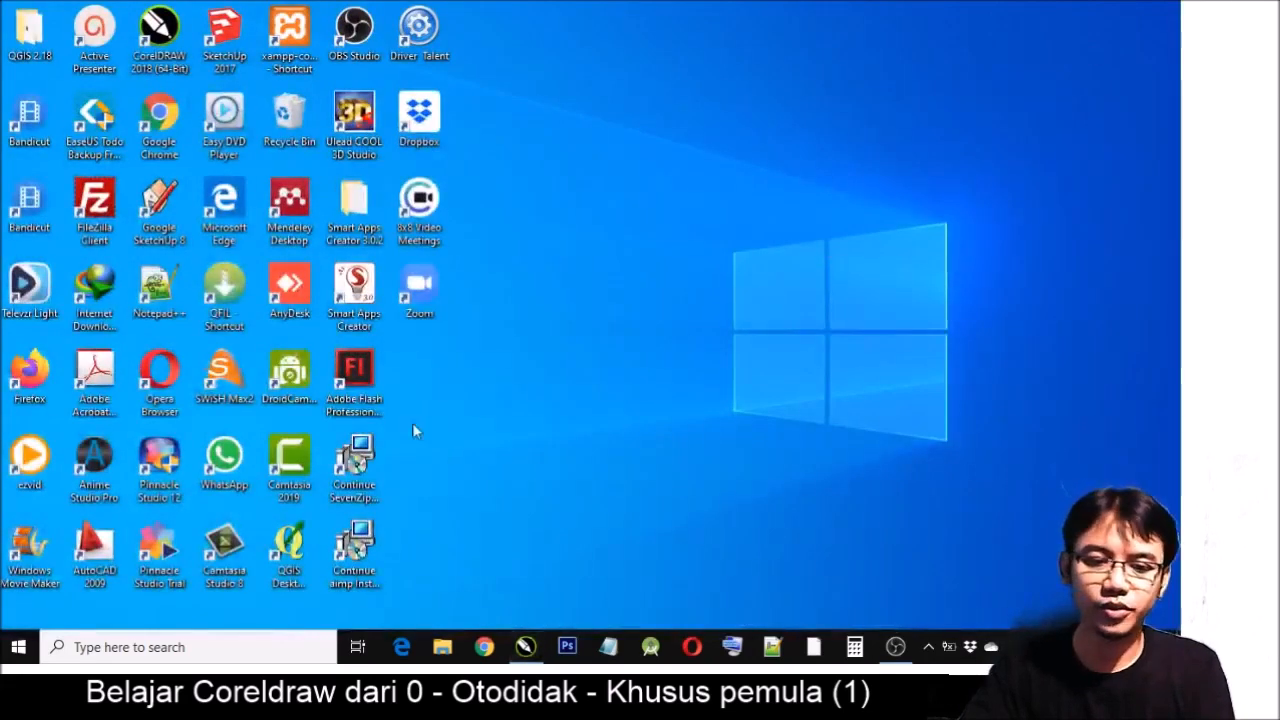
pyautogui.doubleClick(160, 57)
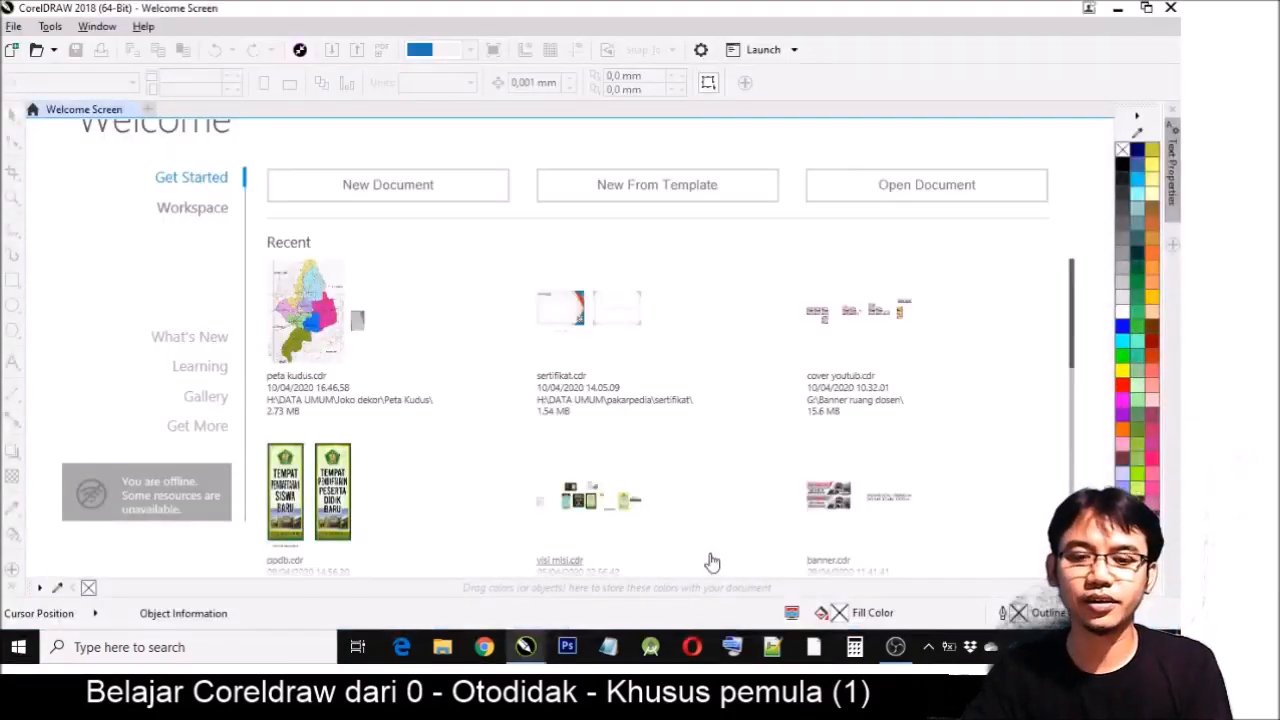
pyautogui.click(433, 188)
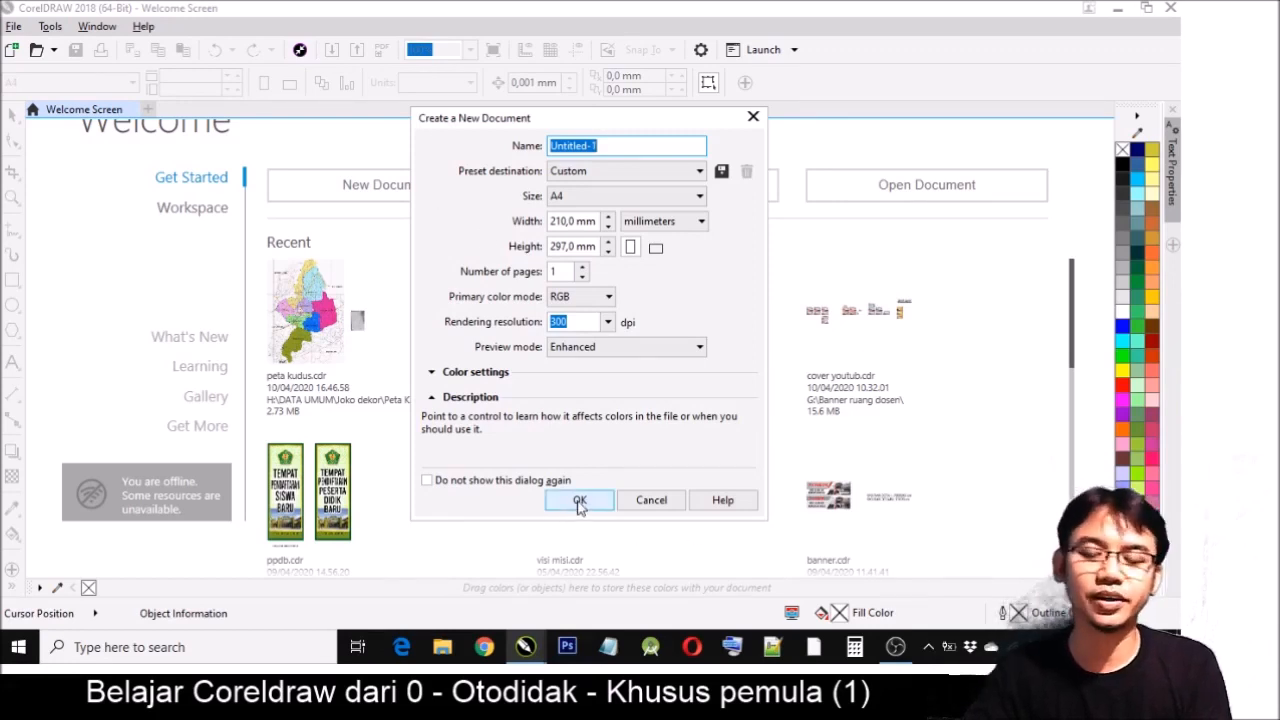
pyautogui.moveTo(602, 118); pyautogui.dragTo(466, 137)
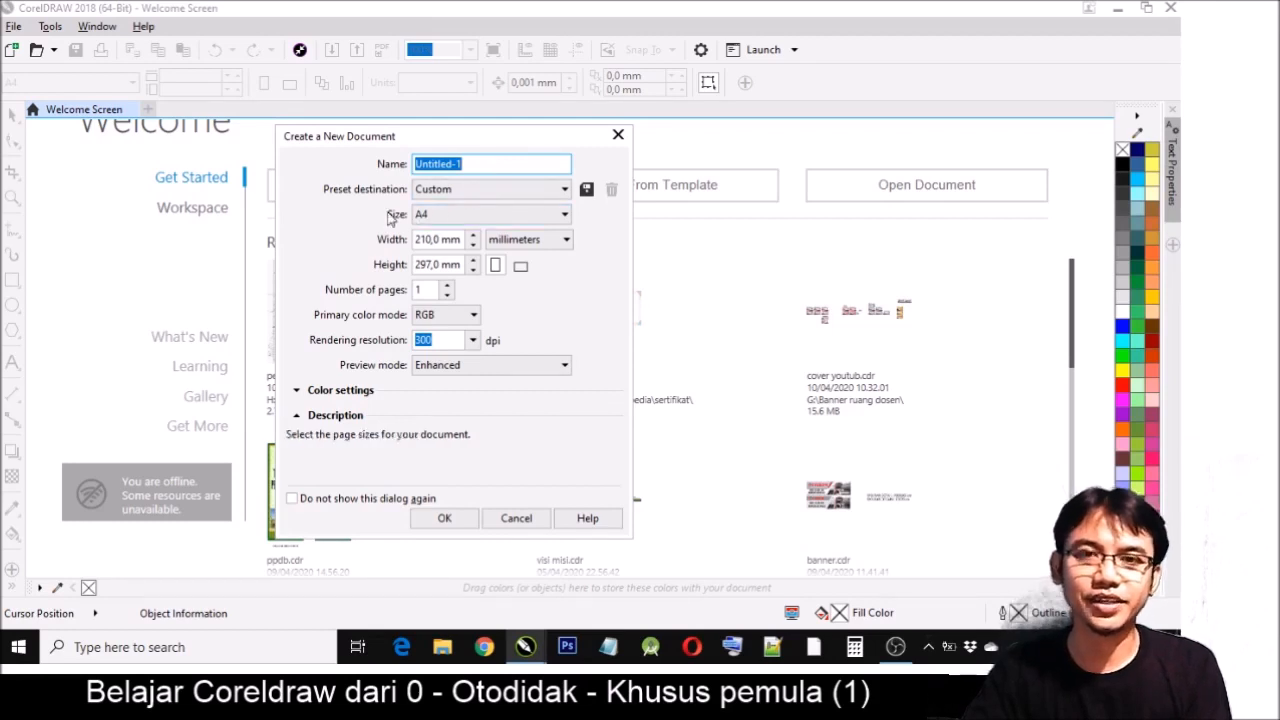
pyautogui.click(436, 216)
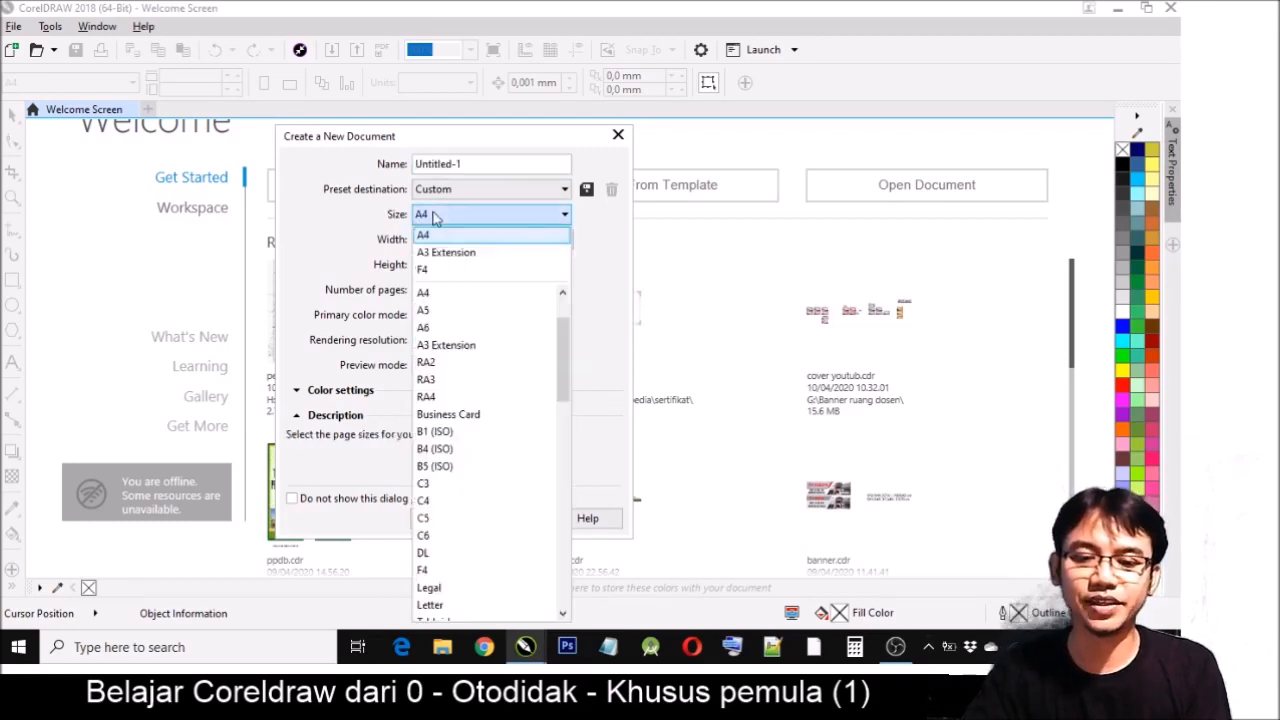
pyautogui.click(434, 215)
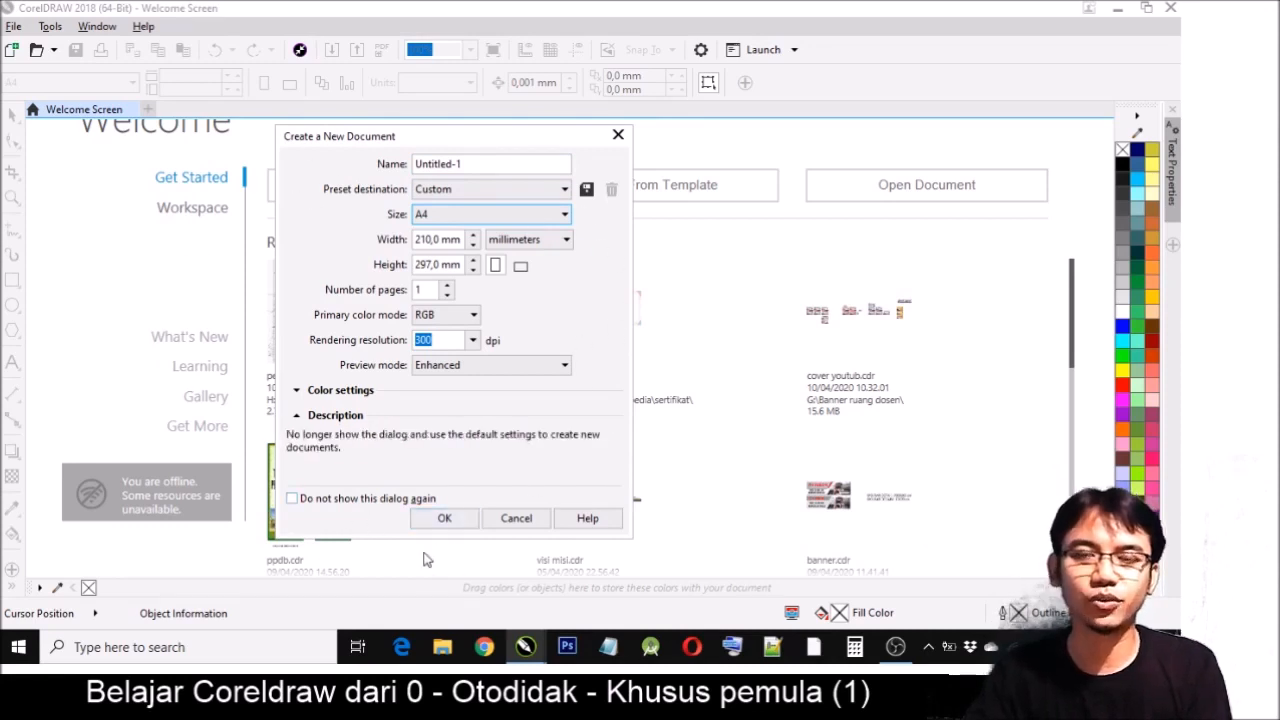
pyautogui.click(446, 519)
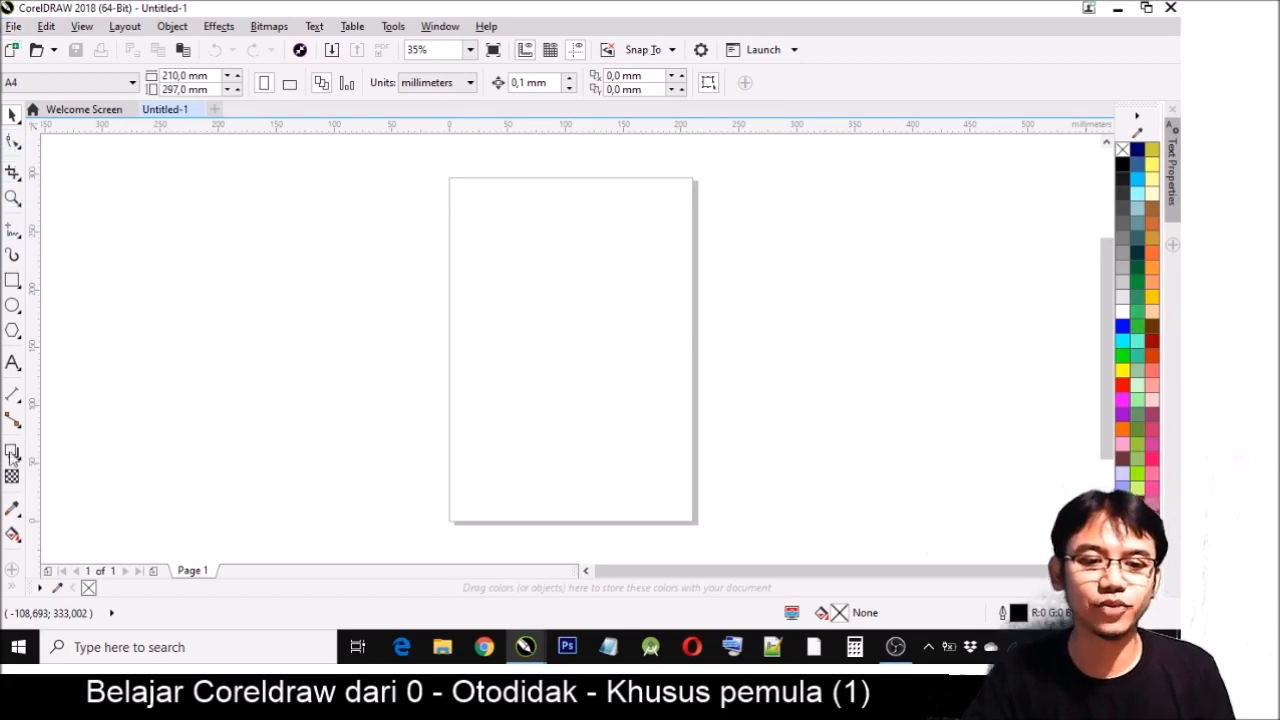
# - Examine the tool variants grouped with Pick, Shape, Crop, Zoom, Freehand, Rectangle, Ellipse and Dimension, and the available file commands
pyautogui.click(16, 175)
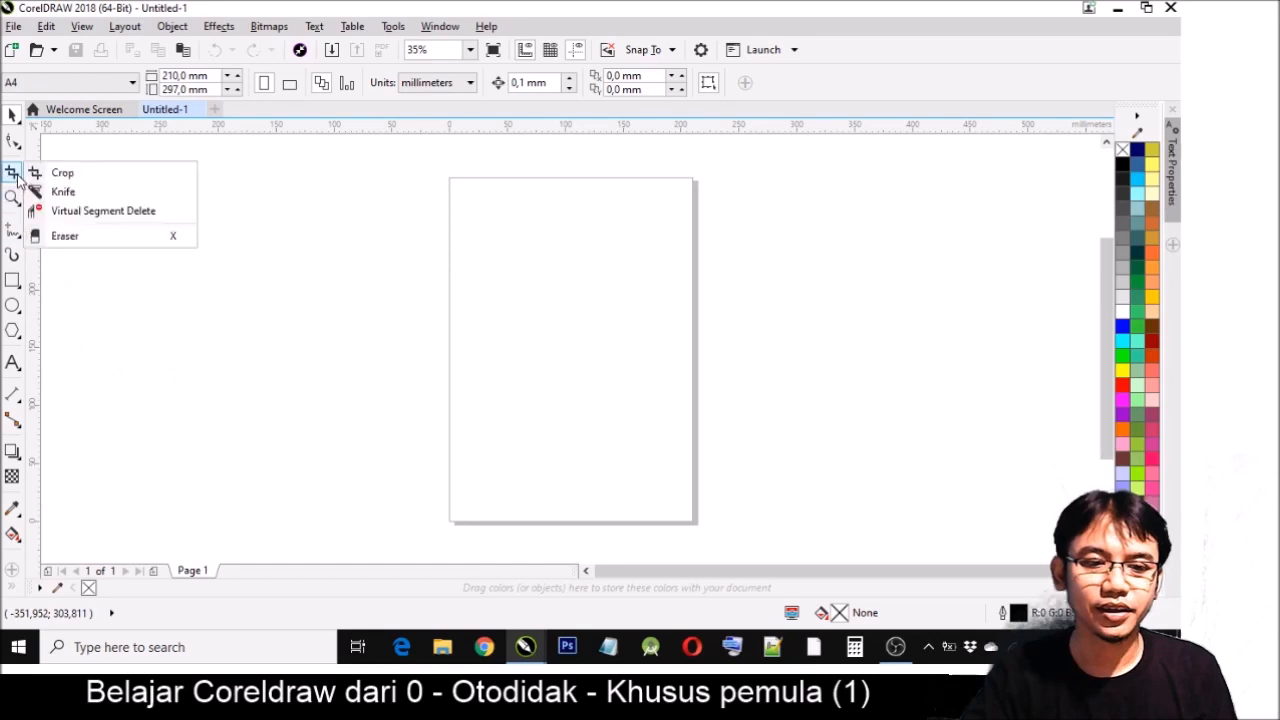
pyautogui.moveTo(16, 123)
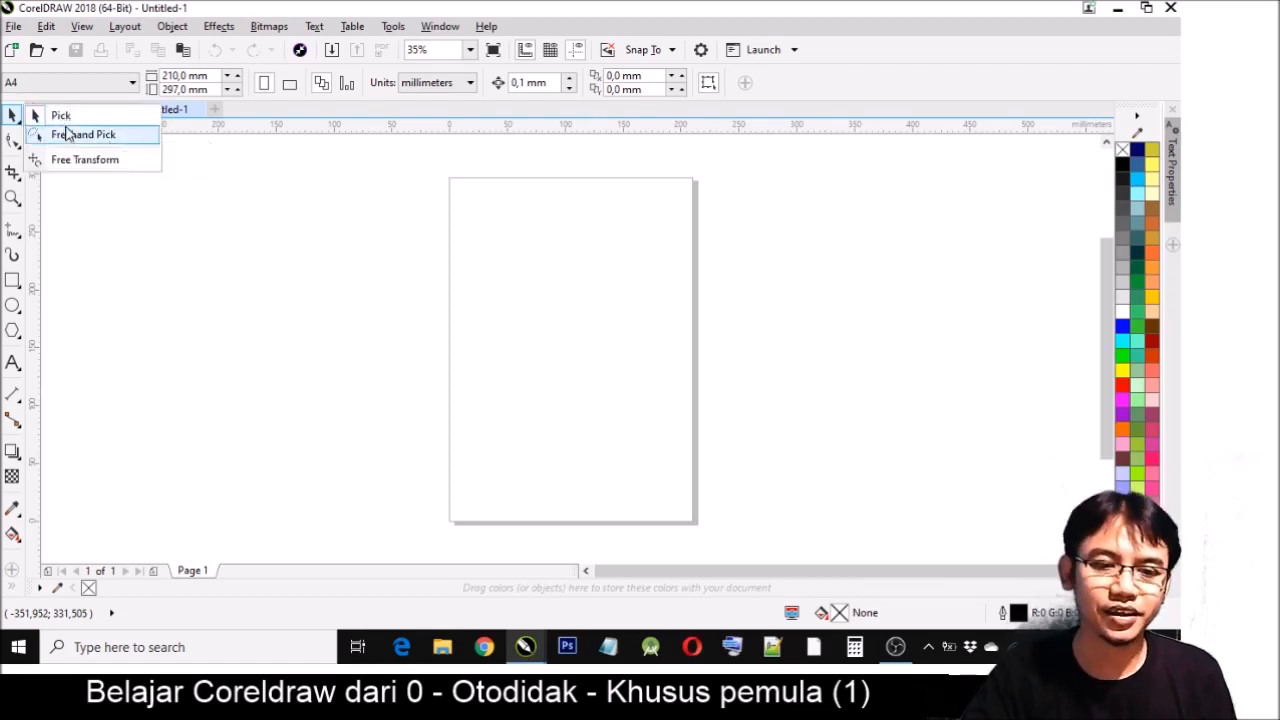
pyautogui.moveTo(17, 148)
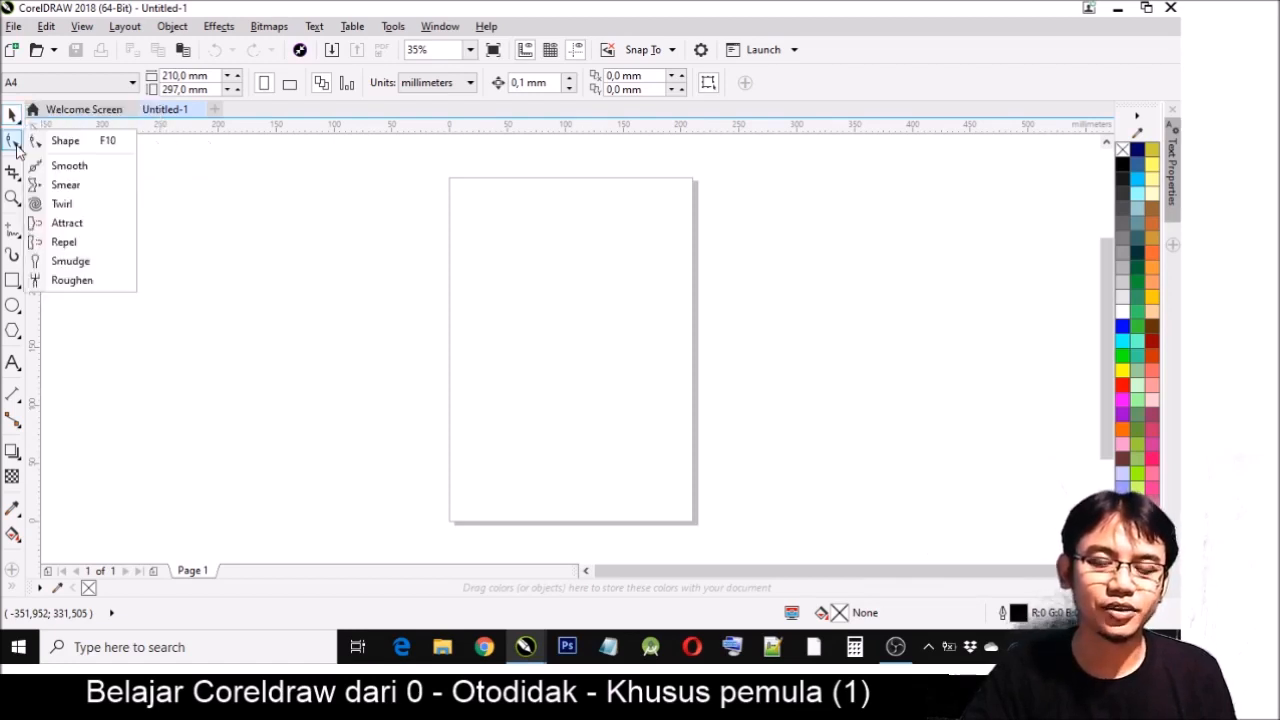
pyautogui.moveTo(20, 203)
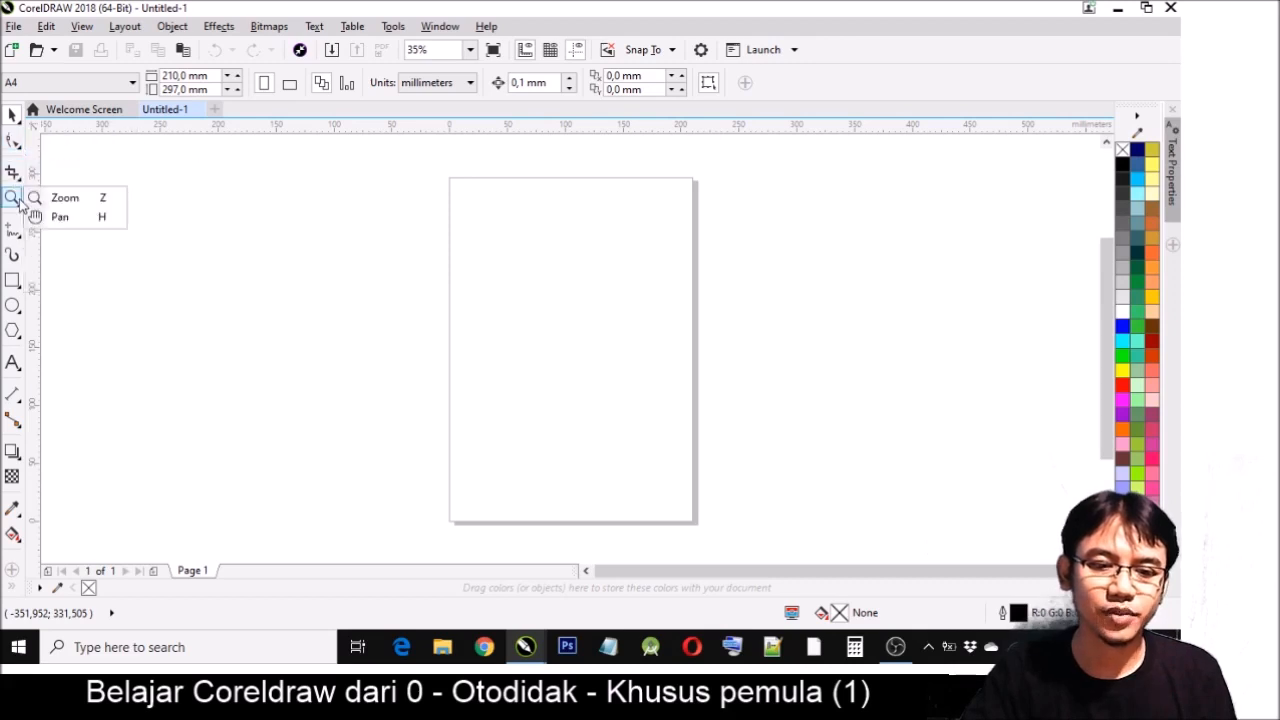
pyautogui.moveTo(18, 235)
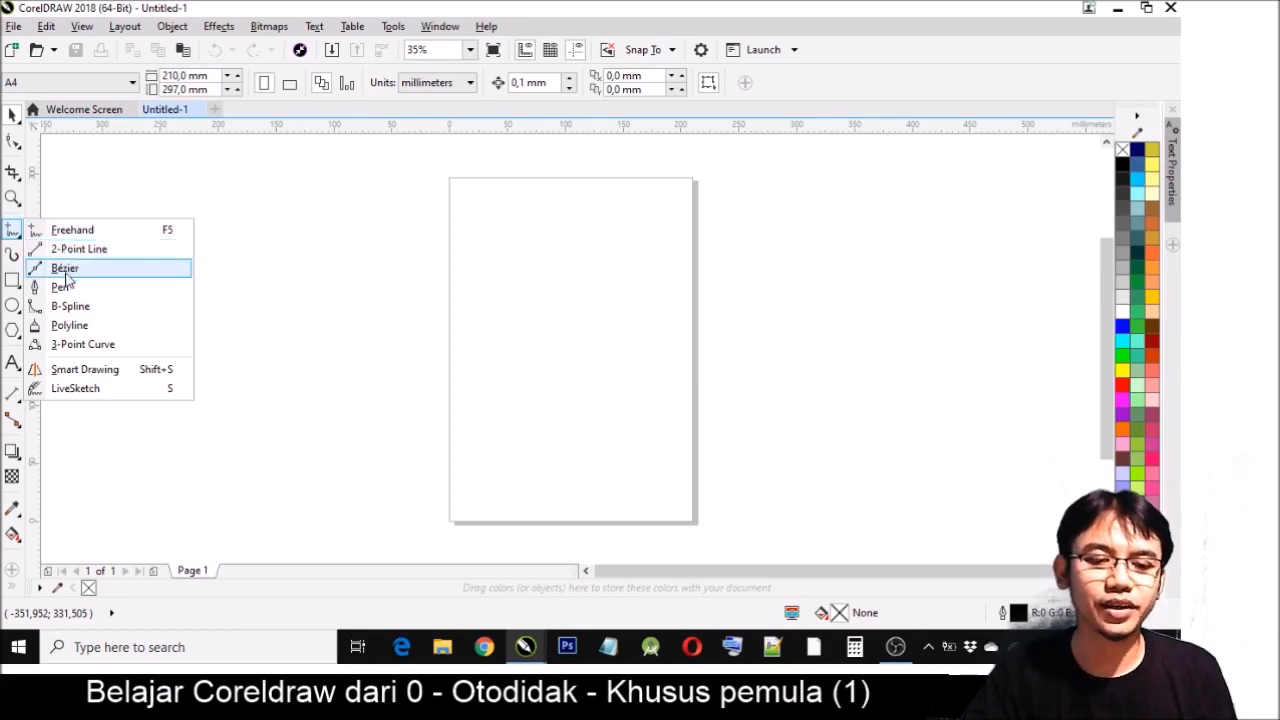
pyautogui.moveTo(13, 283)
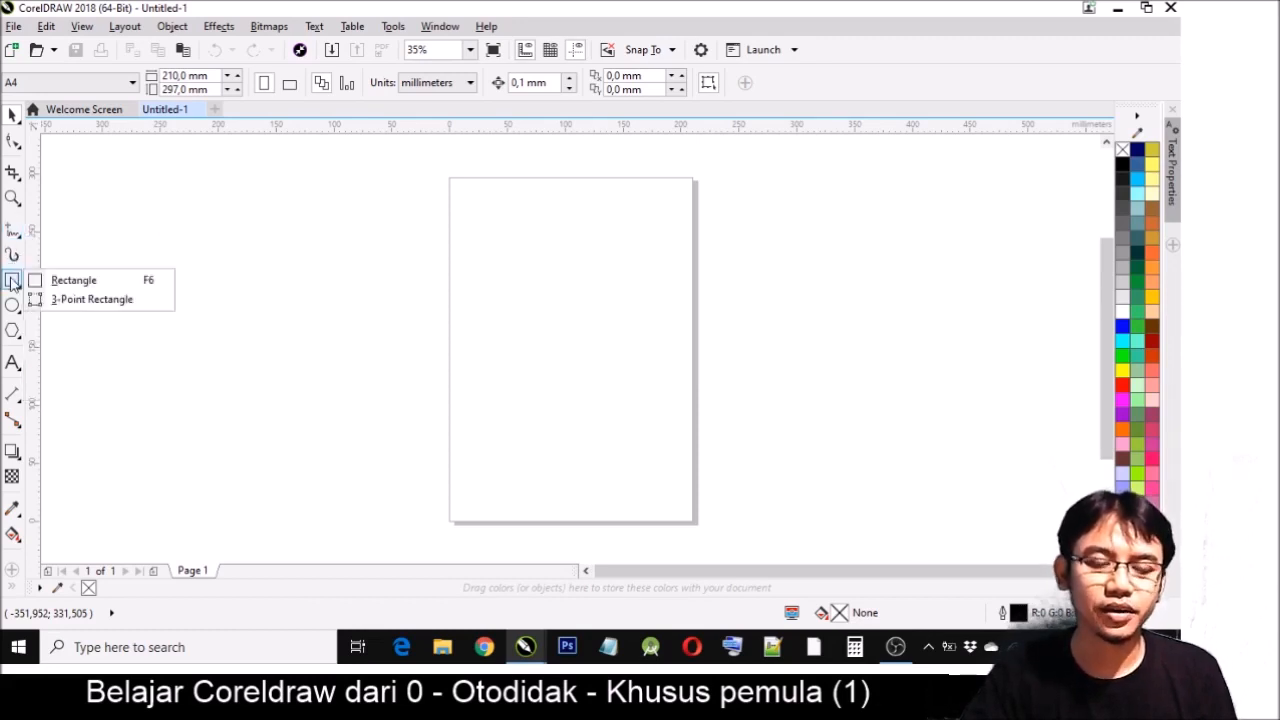
pyautogui.moveTo(14, 305)
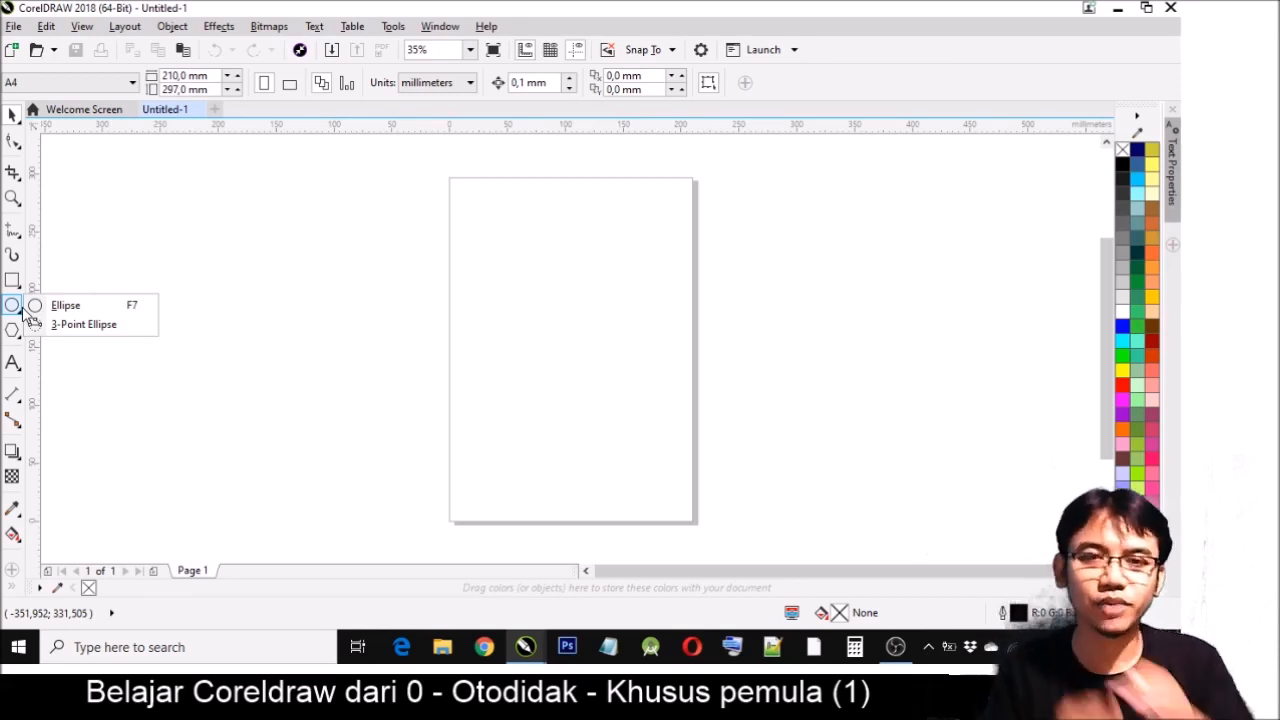
pyautogui.click(18, 398)
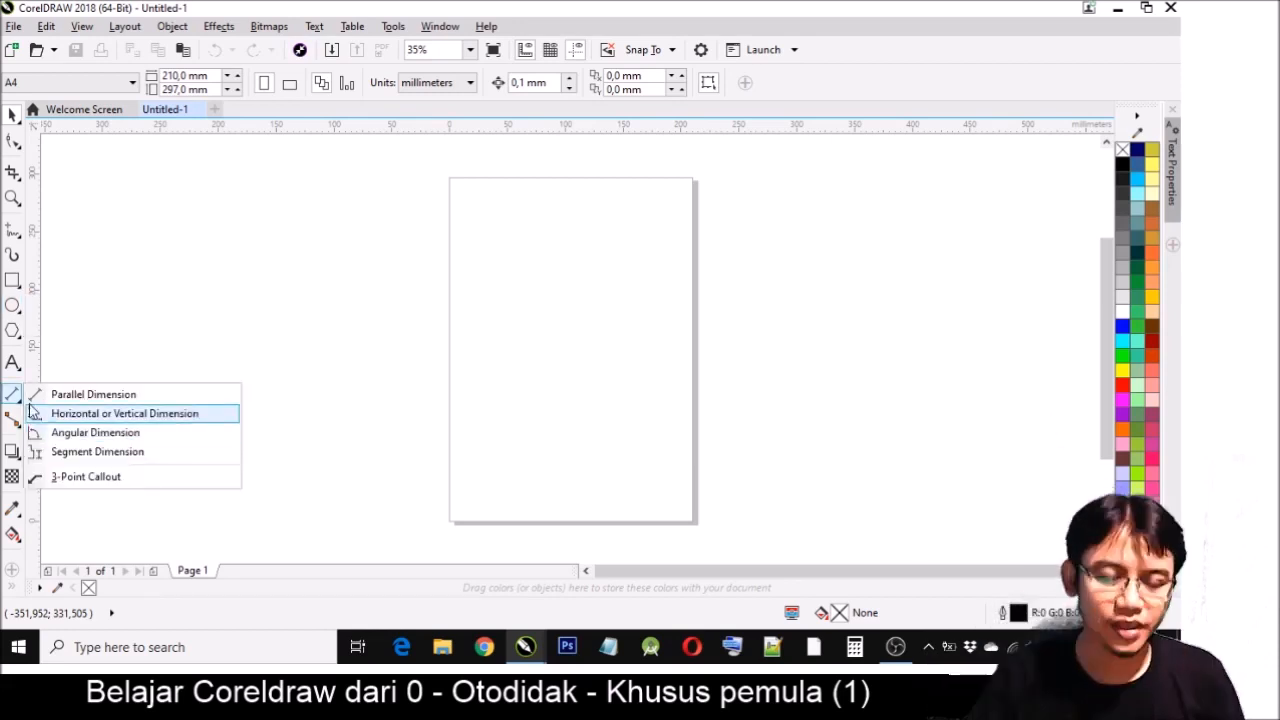
pyautogui.click(14, 27)
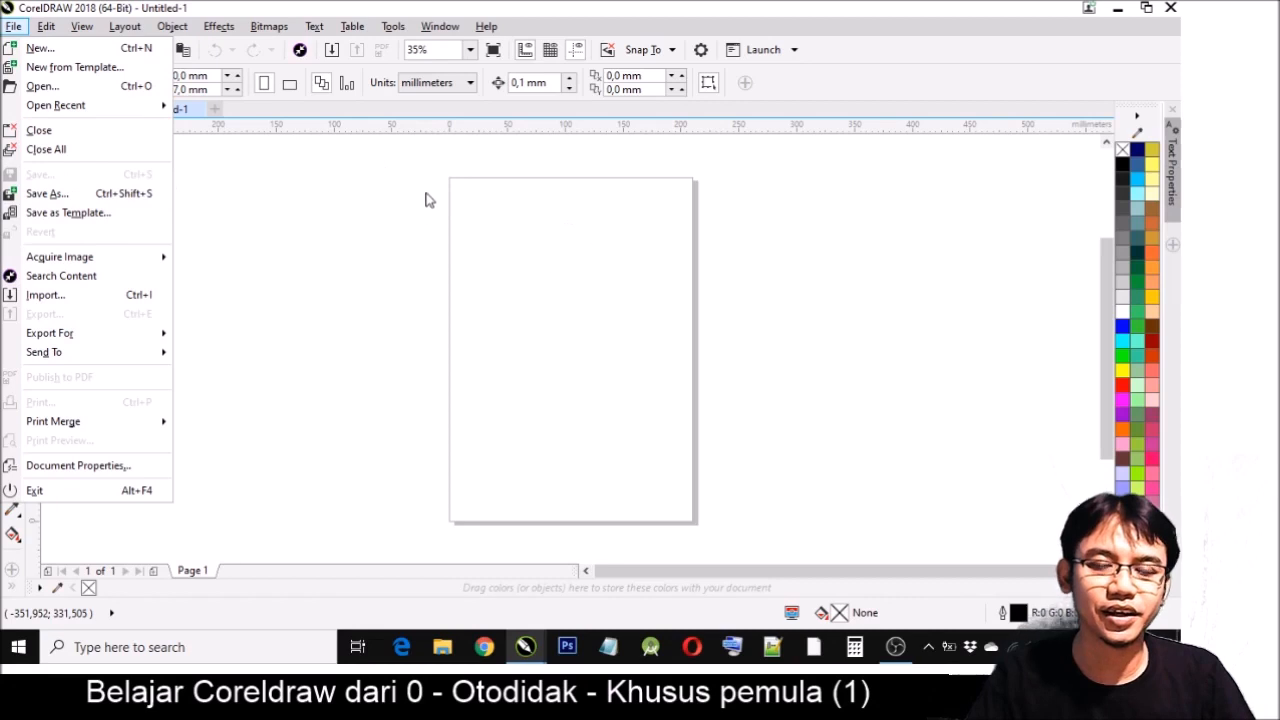
pyautogui.click(378, 266)
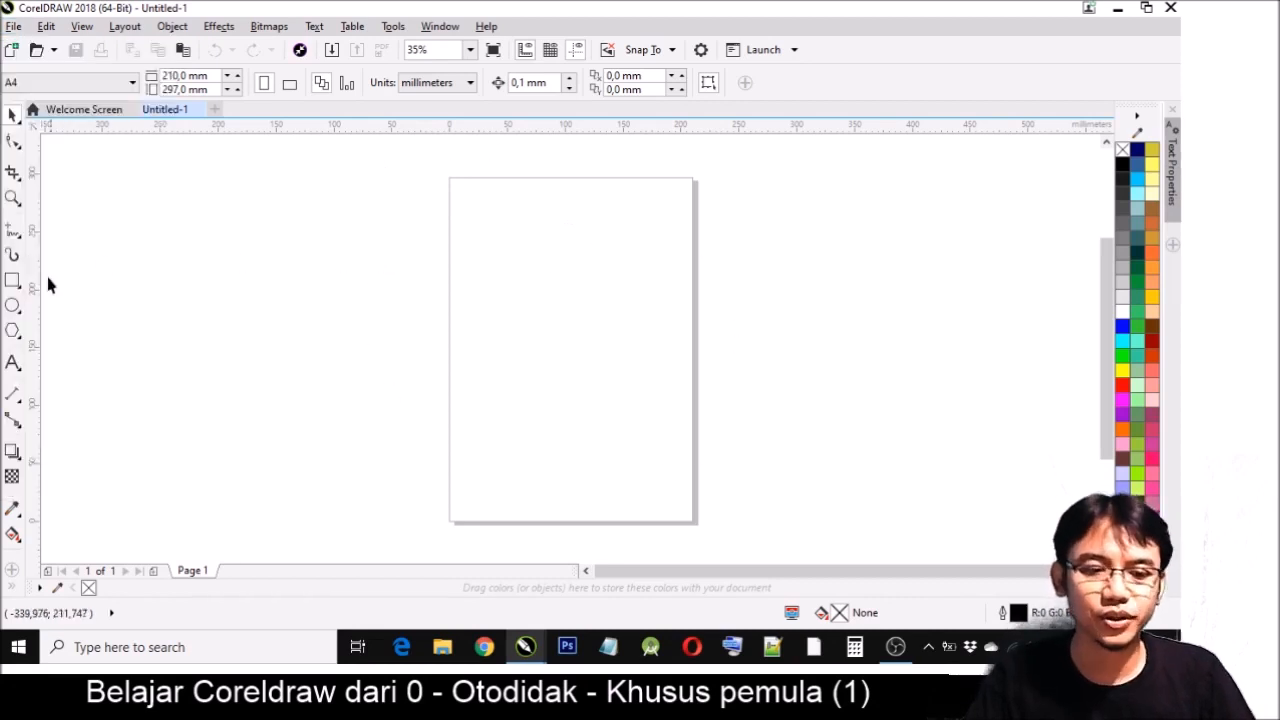
# - Draw a trial rectangle about 112 × 103 mm across the page's left edge, and delete it after checking the file commands
pyautogui.click(13, 281)
pyautogui.moveTo(417, 253); pyautogui.dragTo(549, 374)
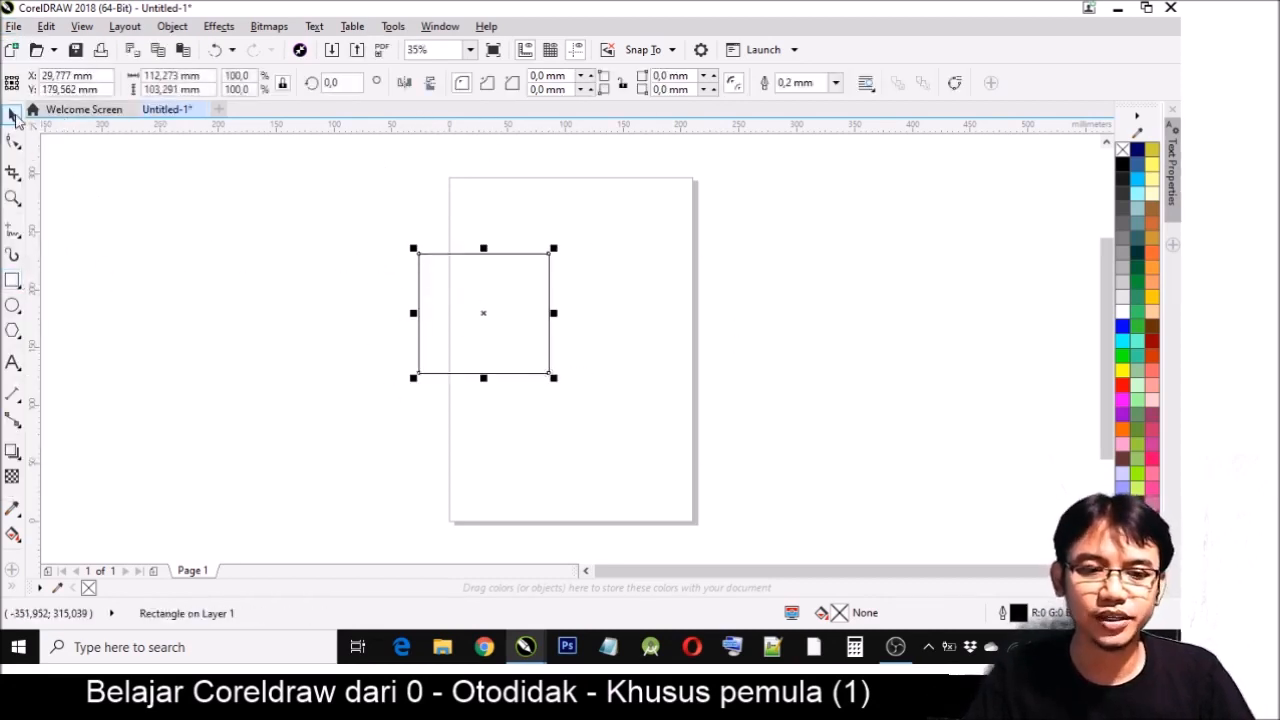
pyautogui.click(14, 26)
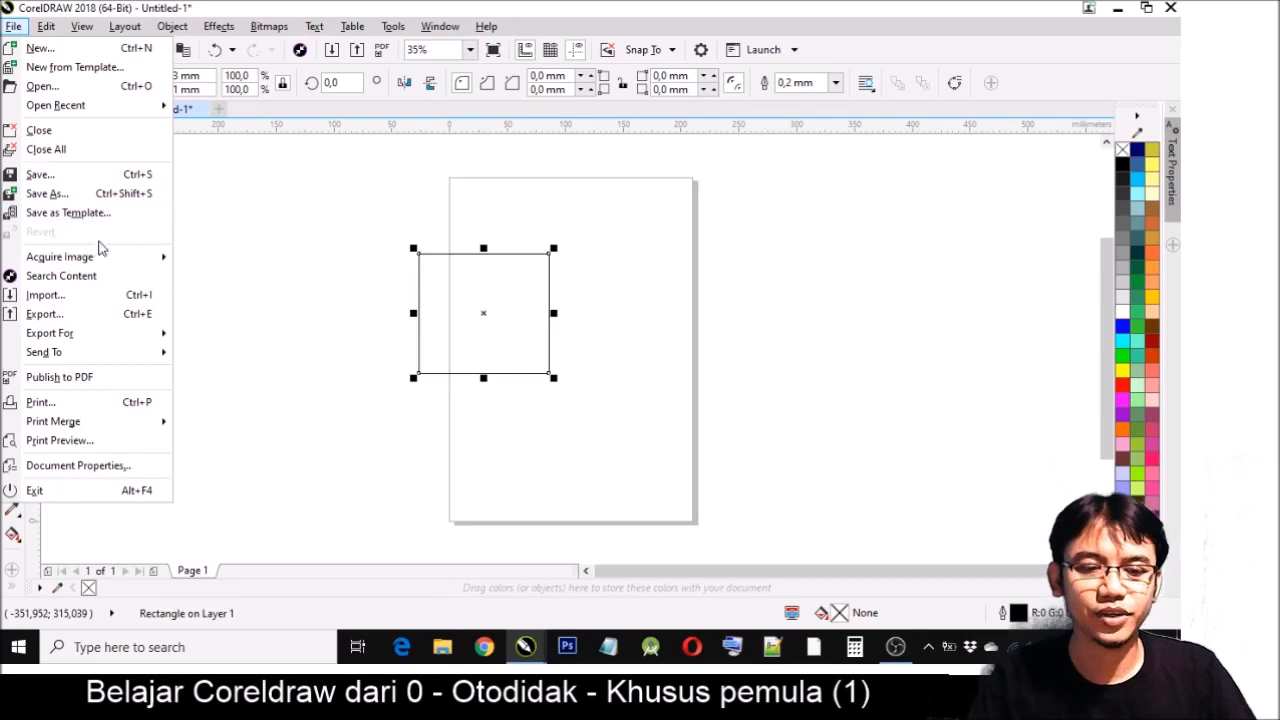
pyautogui.press('Escape')
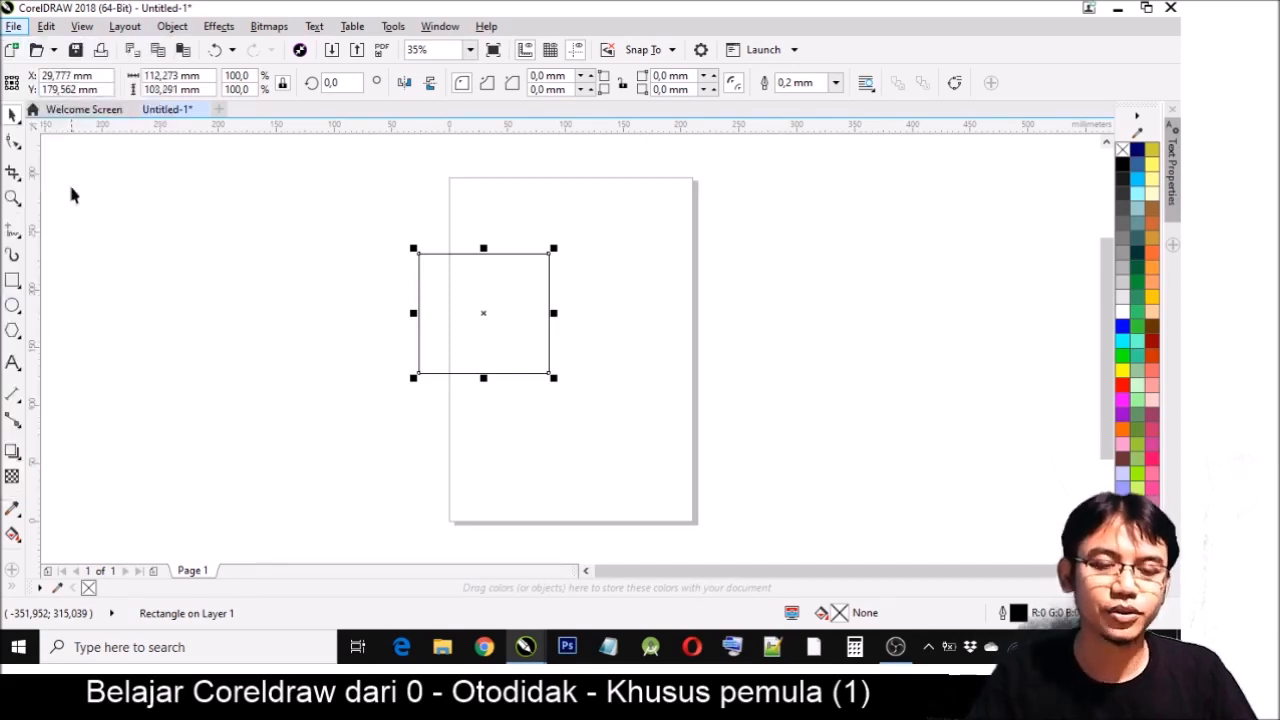
pyautogui.press('Delete')
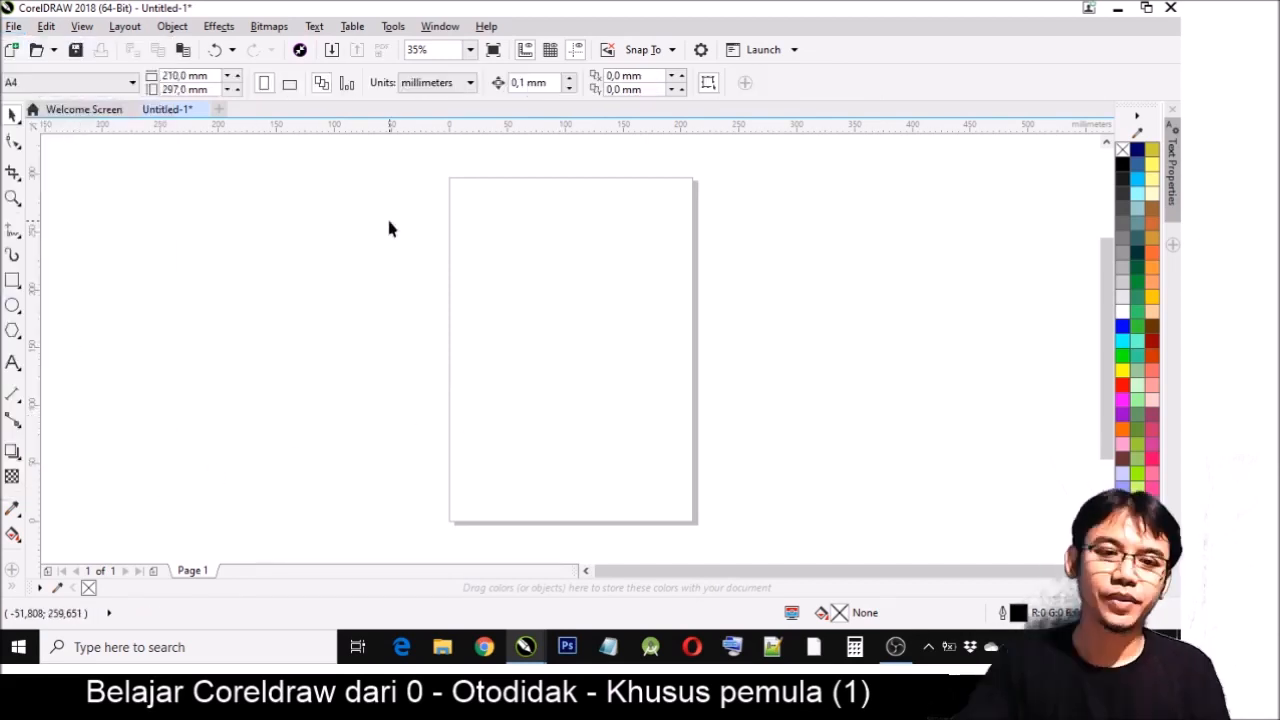
pyautogui.click(46, 26)
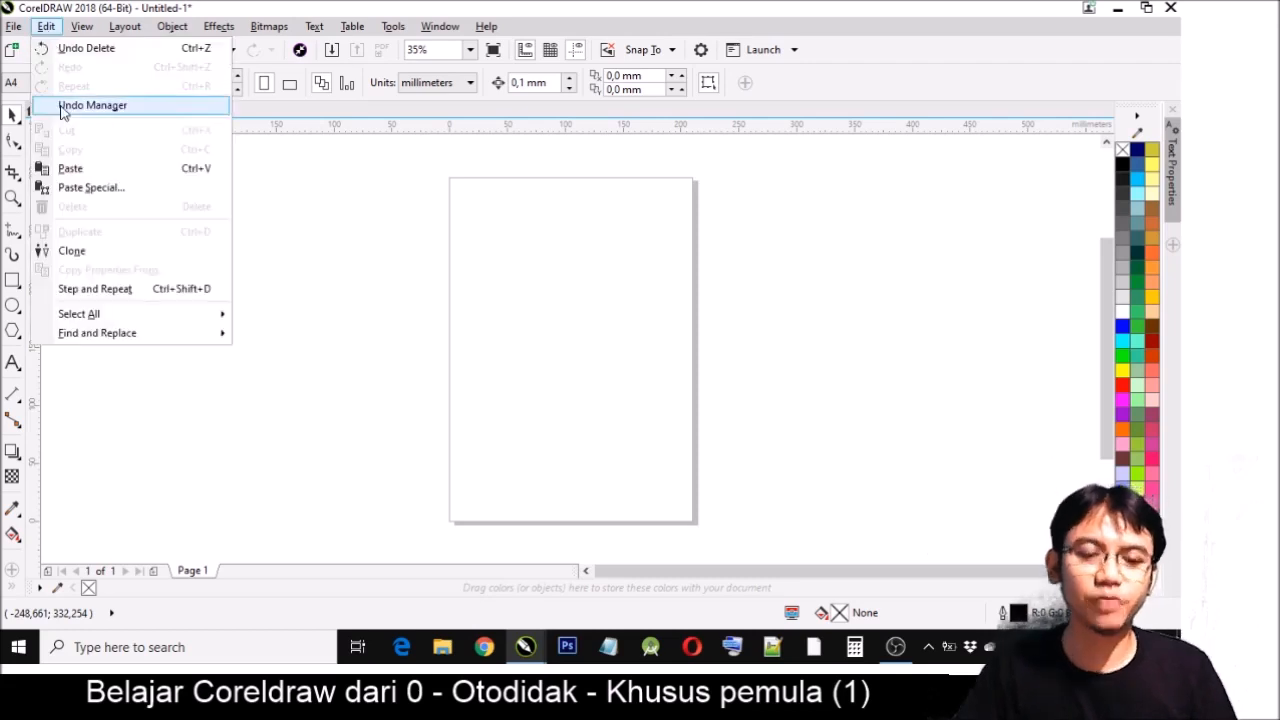
pyautogui.click(122, 27)
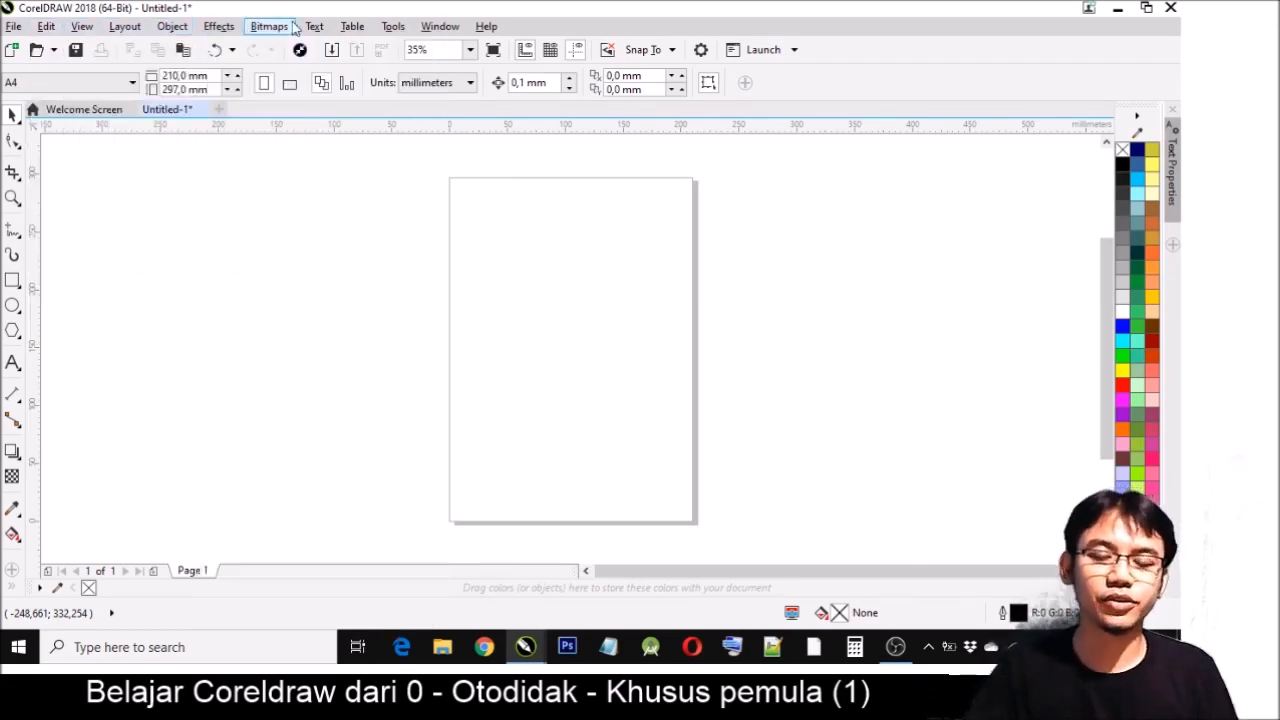
pyautogui.moveTo(9, 30)
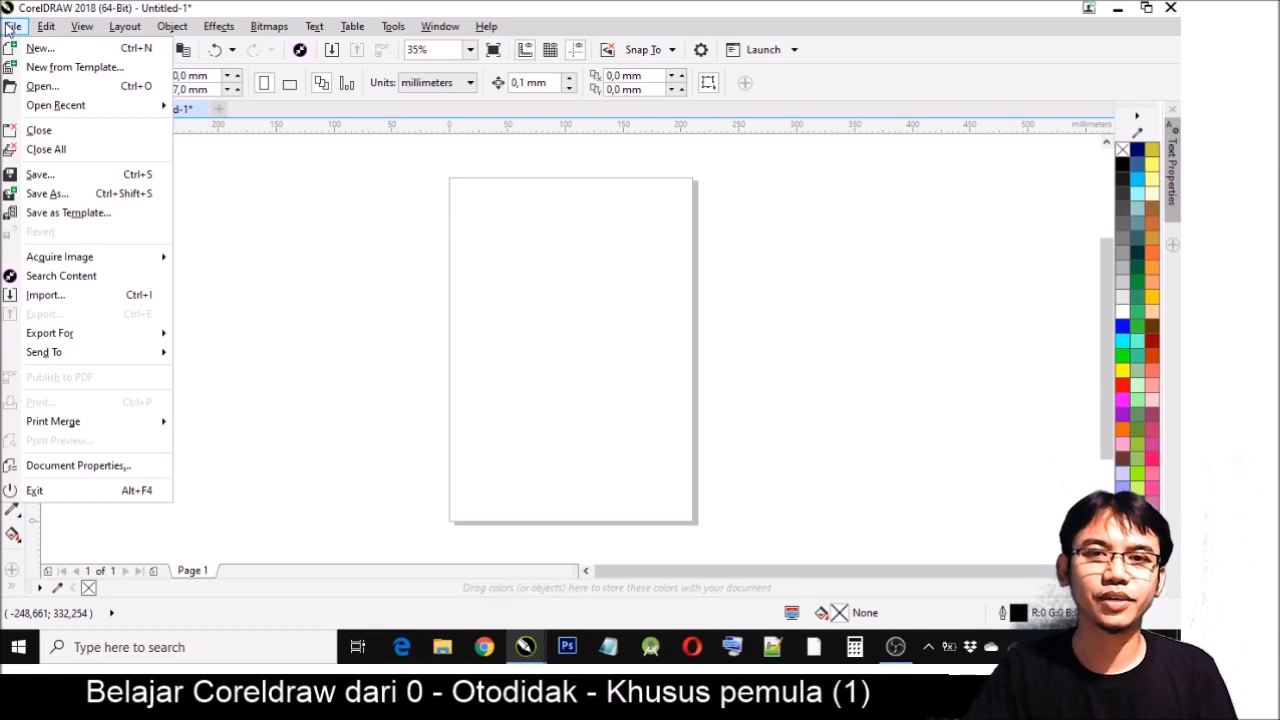
pyautogui.click(519, 238)
# - Write the note "1. Kenali cara membuka, menyimpan dan menutup" in a blank Notepad document and return to CorelDRAW
pyautogui.click(608, 647)
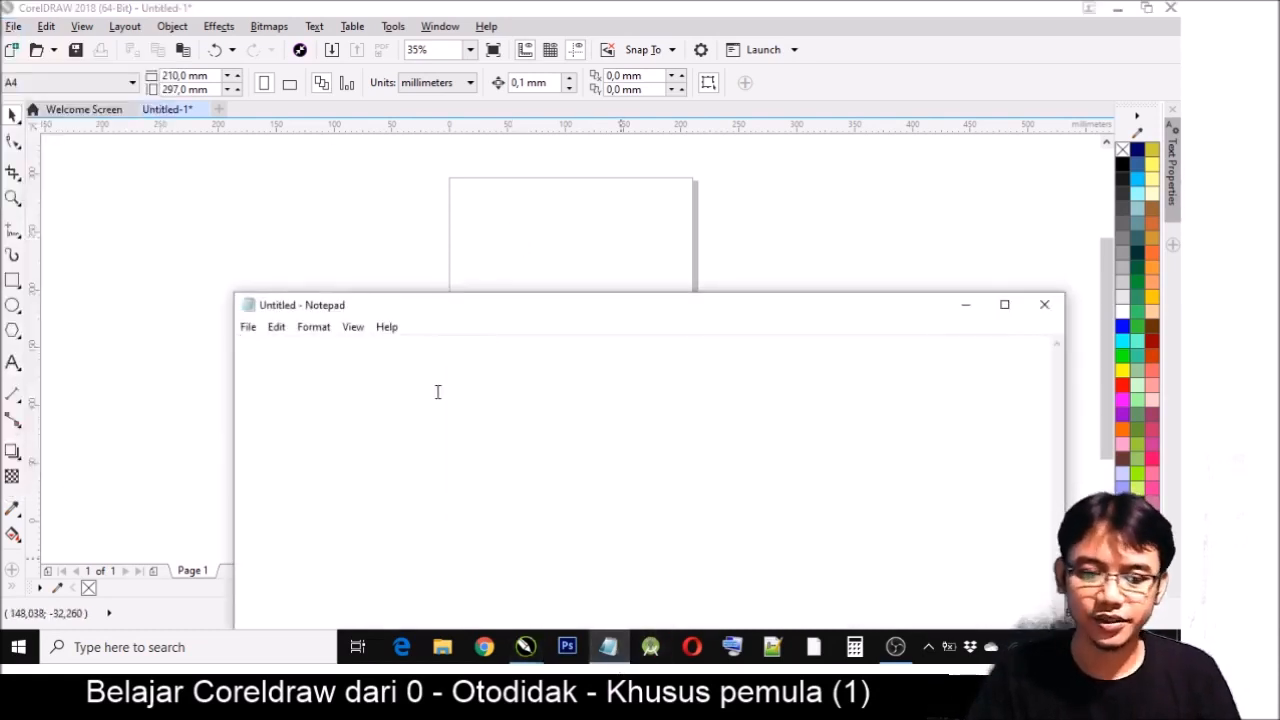
pyautogui.write('1. Knal')
pyautogui.press('BackSpace')
pyautogui.press('BackSpace')
pyautogui.press('BackSpace')
pyautogui.write('enali cara ')
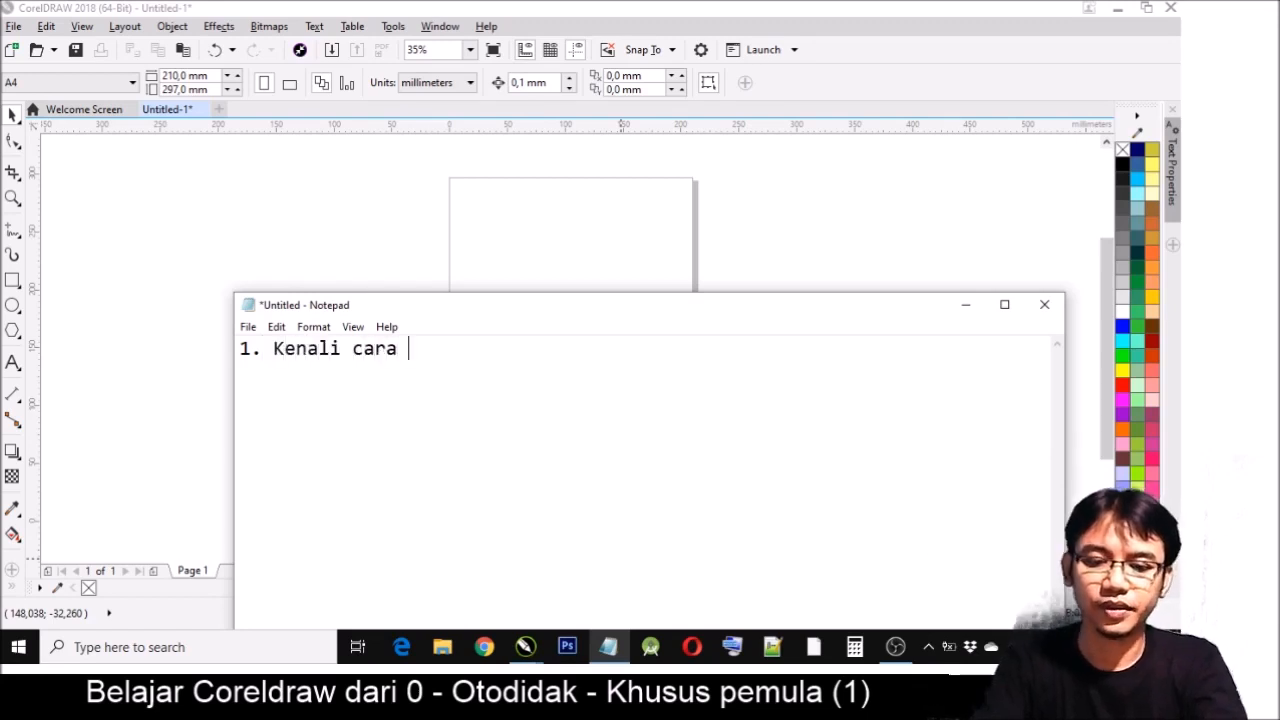
pyautogui.write('membuka, mem')
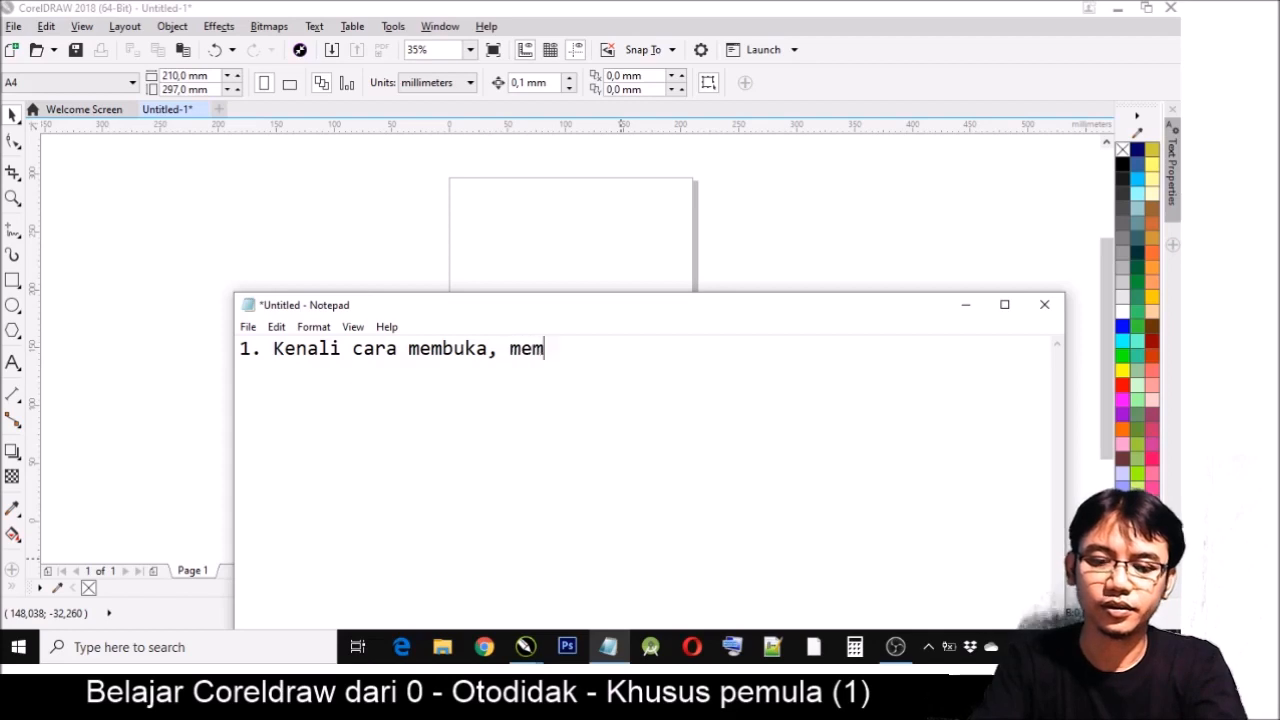
pyautogui.press('BackSpace')
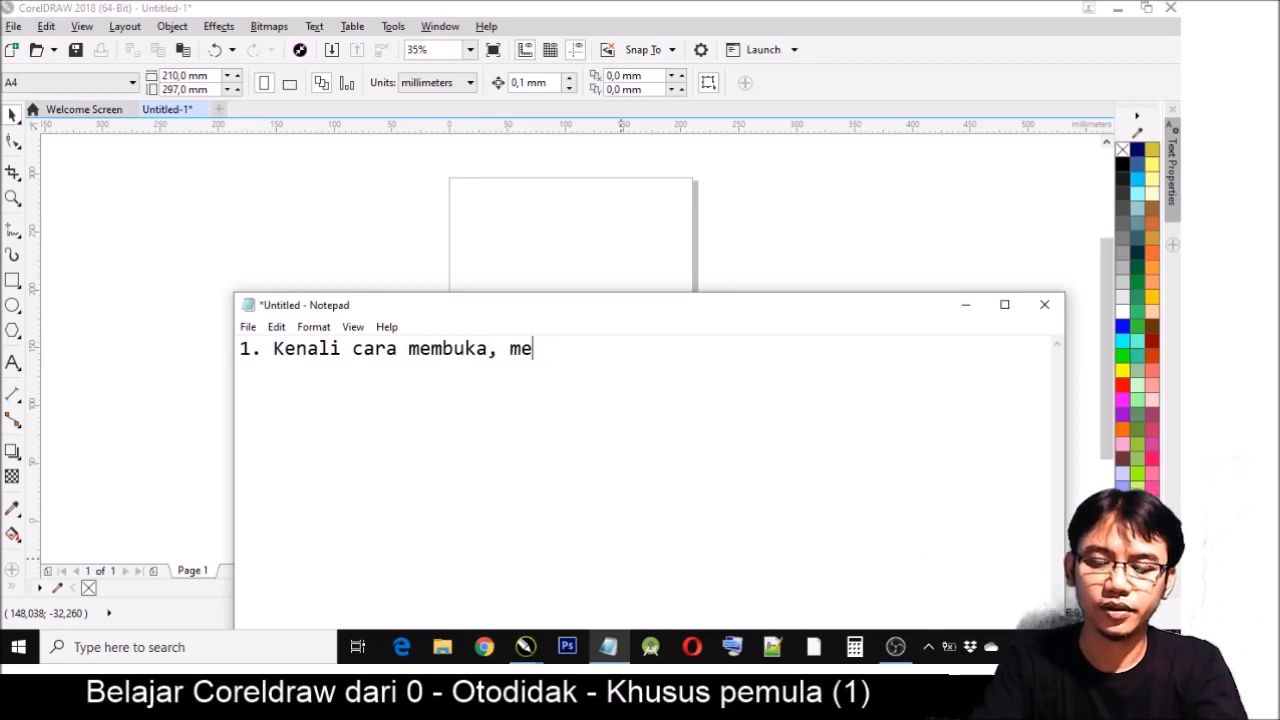
pyautogui.write('nyimpan ')
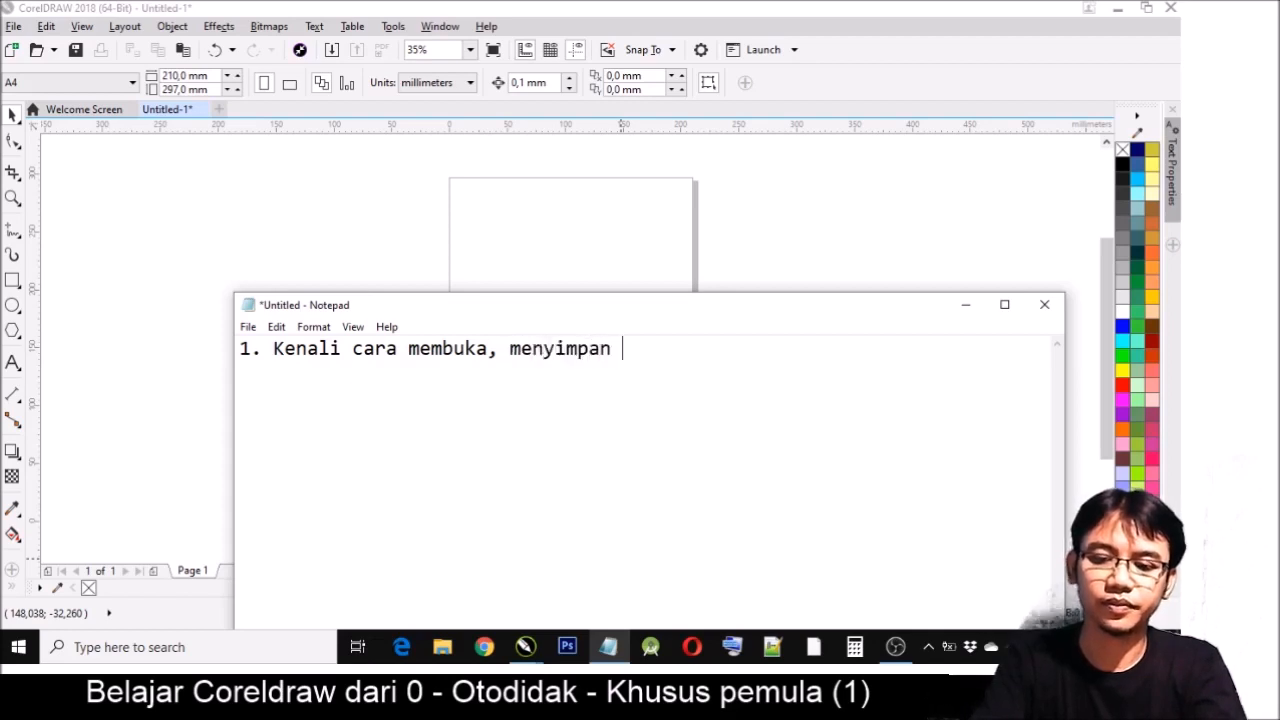
pyautogui.write('dan menutup')
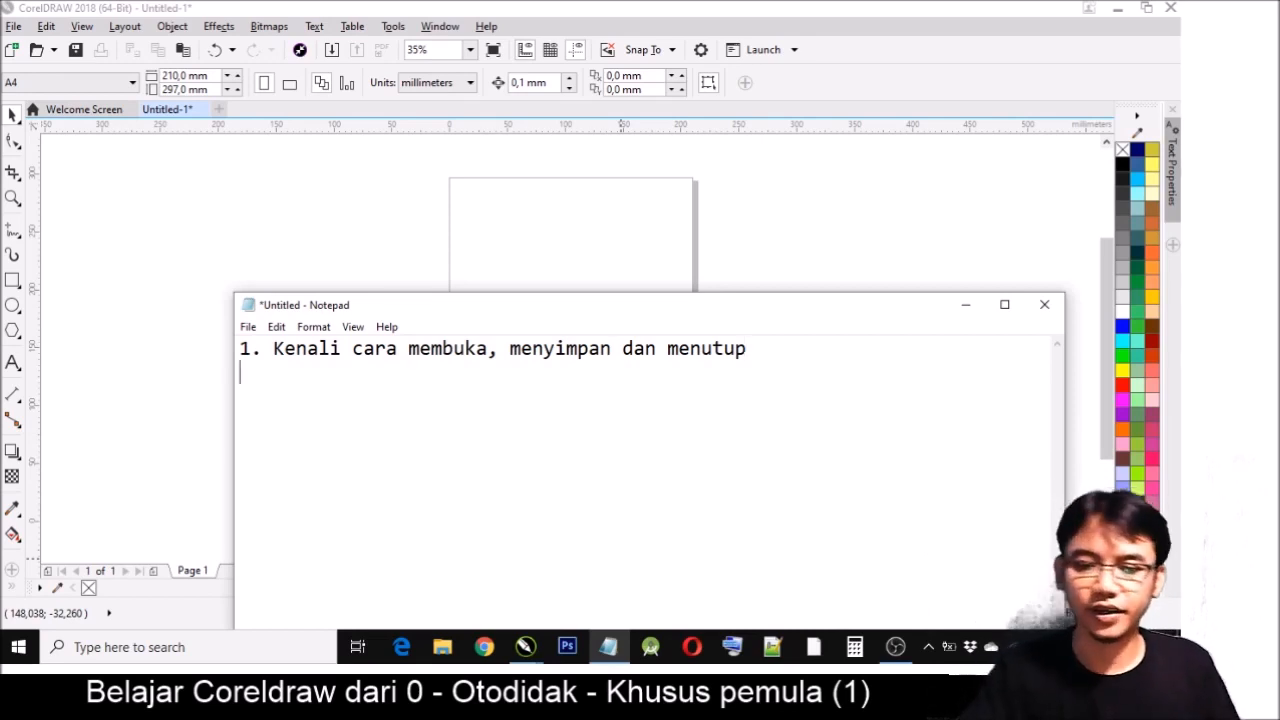
pyautogui.hotkey('alt', 'Tab')
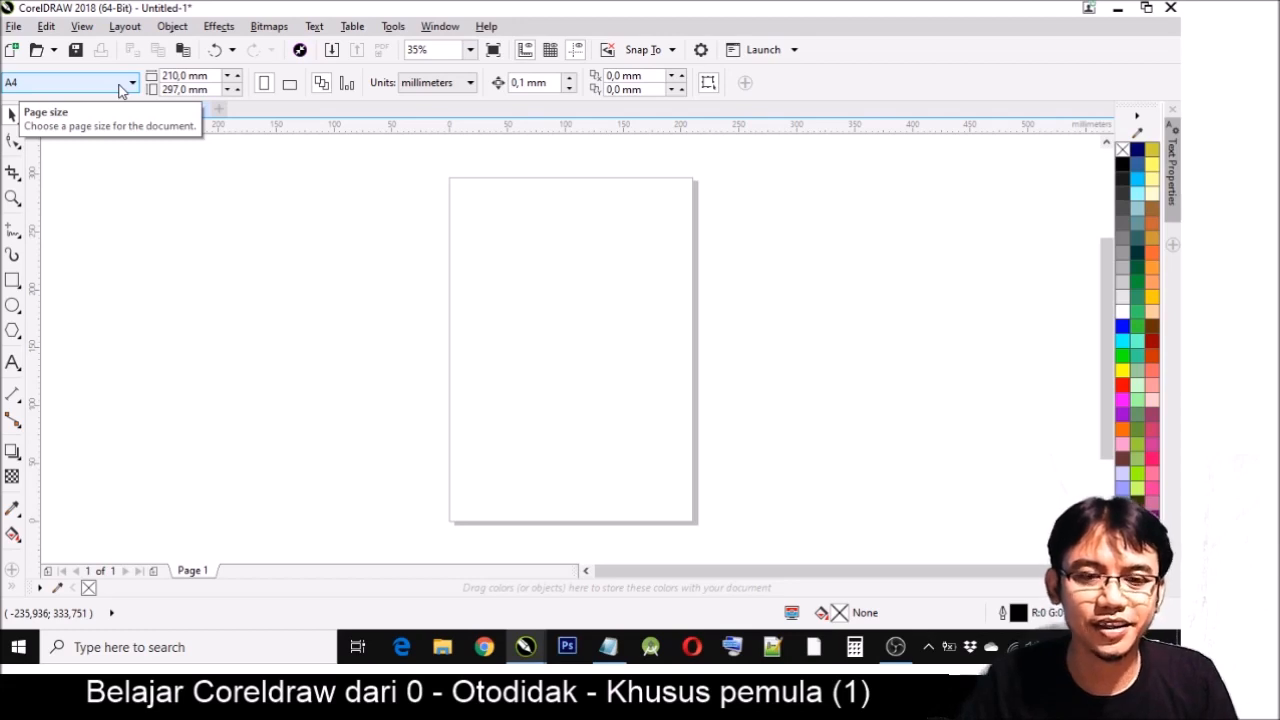
# - Set the document's drawing units to centimeters and check the page's width and height values
pyautogui.click(205, 89)
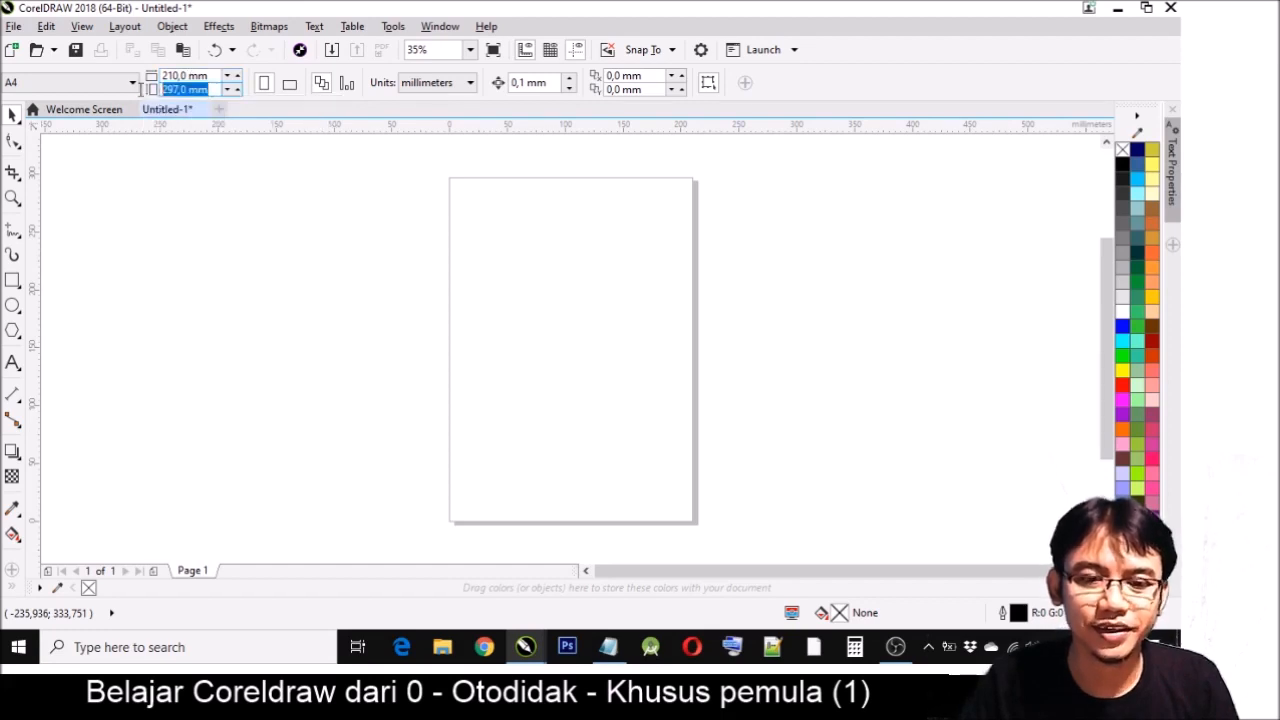
pyautogui.click(212, 76)
pyautogui.click(205, 89)
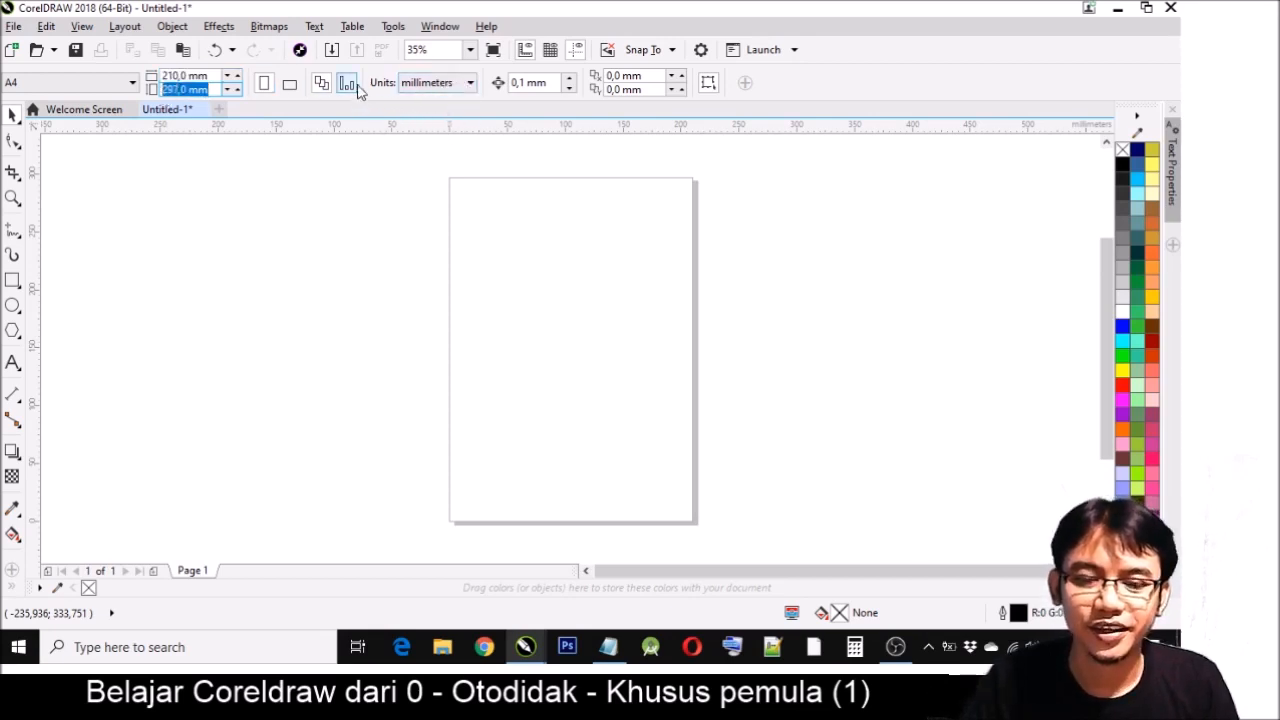
pyautogui.click(469, 84)
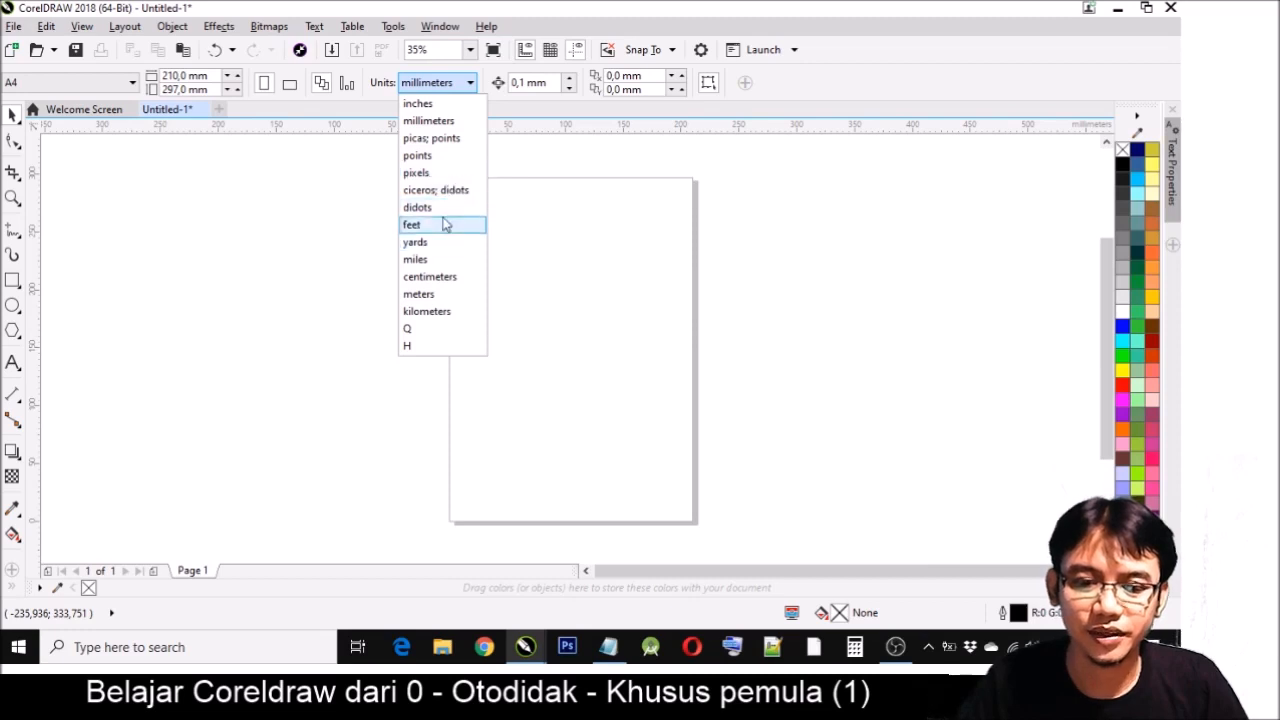
pyautogui.click(455, 277)
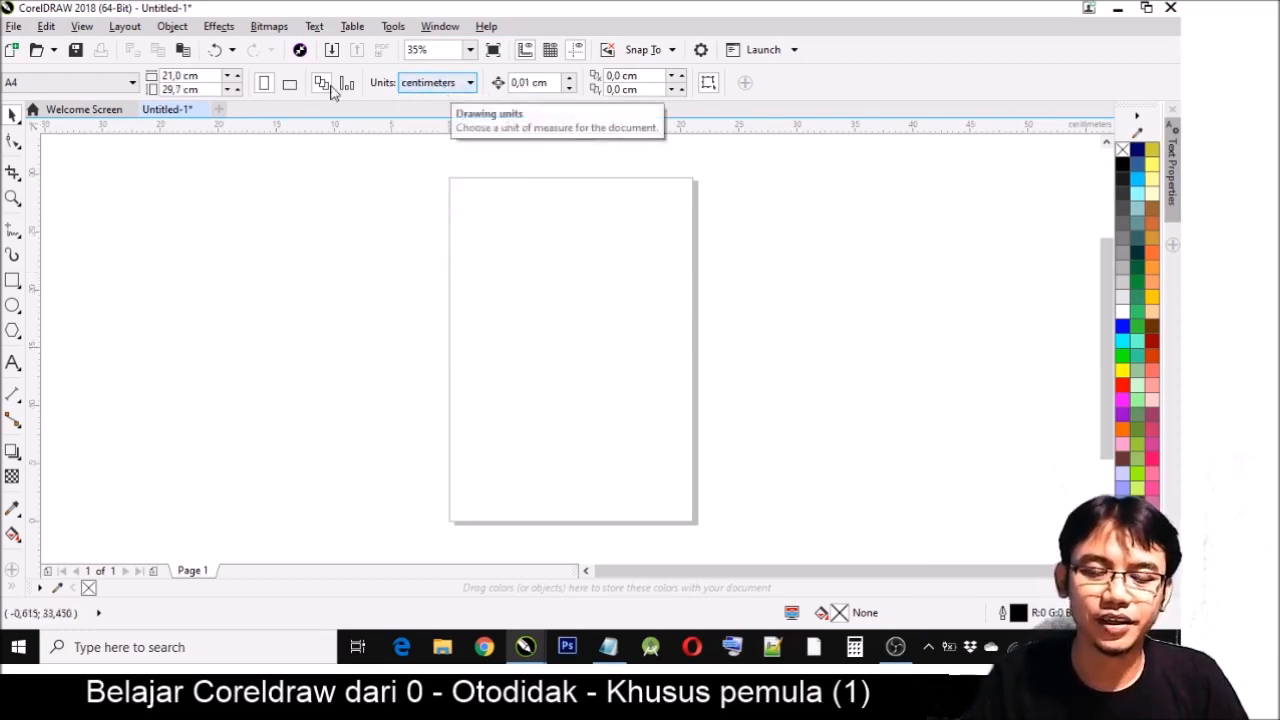
pyautogui.click(203, 76)
pyautogui.moveTo(206, 92); pyautogui.dragTo(179, 91)
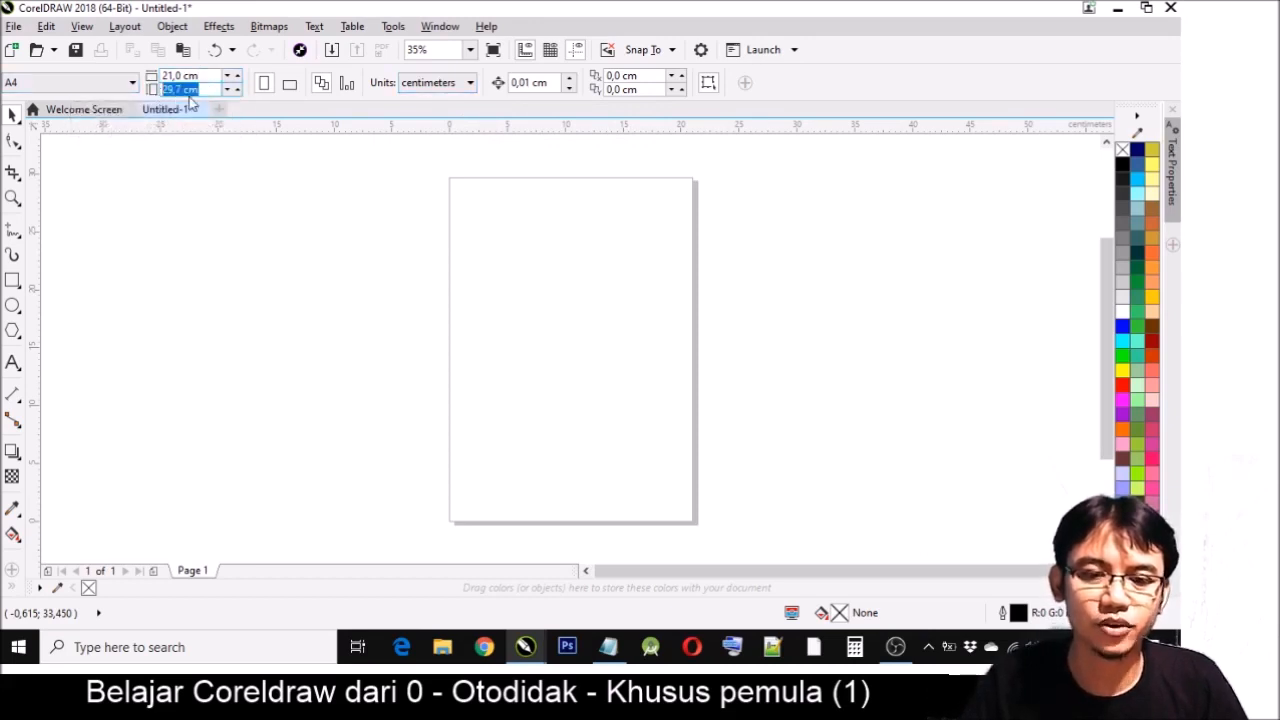
pyautogui.click(203, 91)
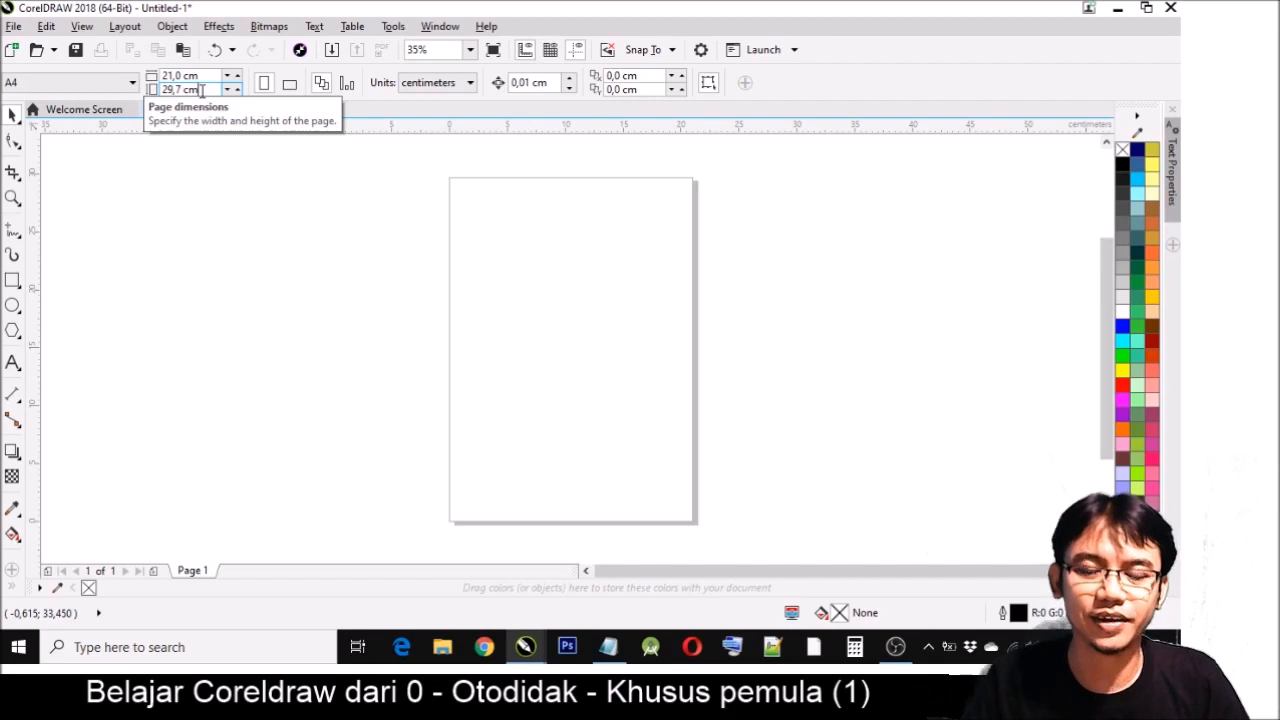
# - Set the A4 page to landscape after comparing both orientations, and check the nudge distance setting
pyautogui.click(261, 89)
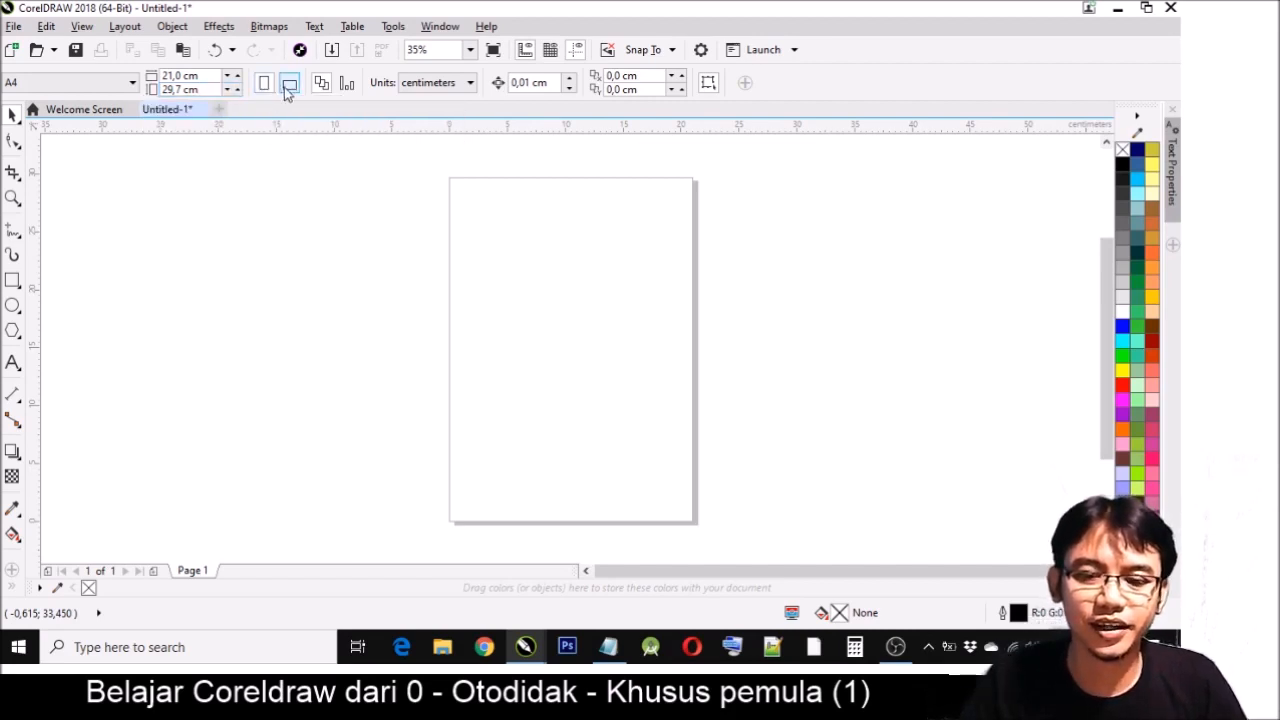
pyautogui.click(286, 88)
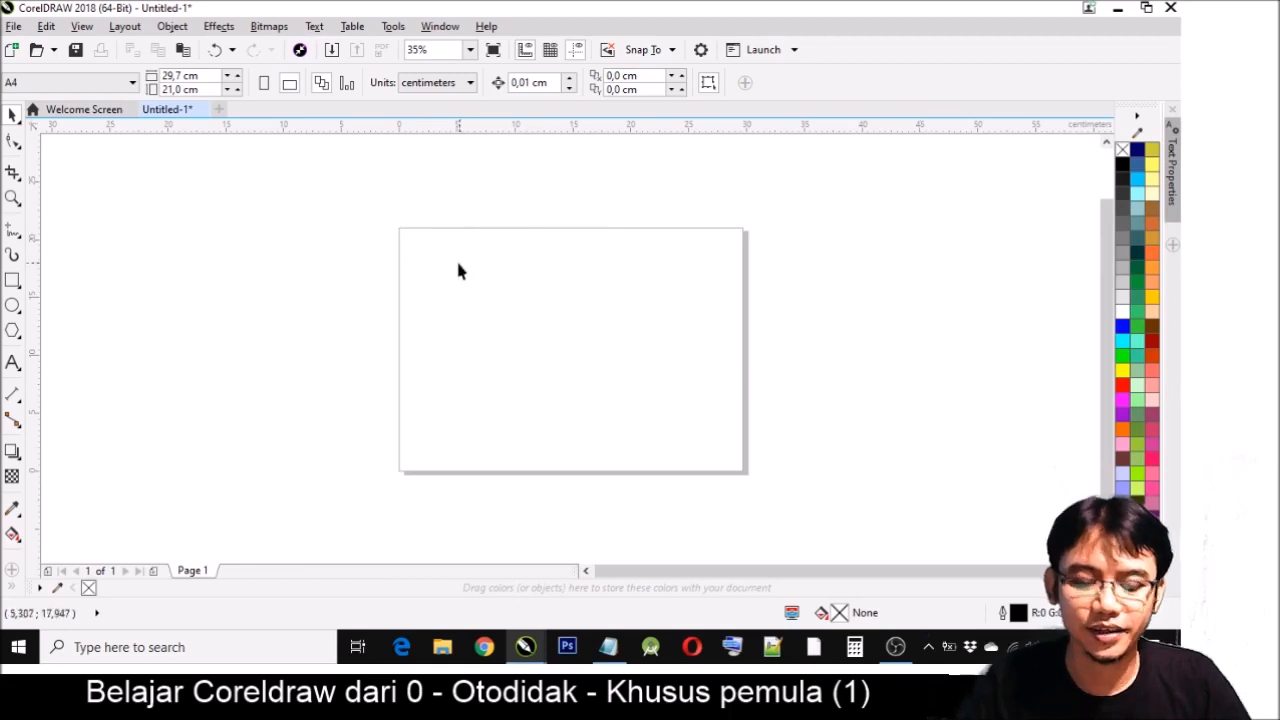
pyautogui.press('z')
pyautogui.moveTo(362, 203); pyautogui.dragTo(828, 513)
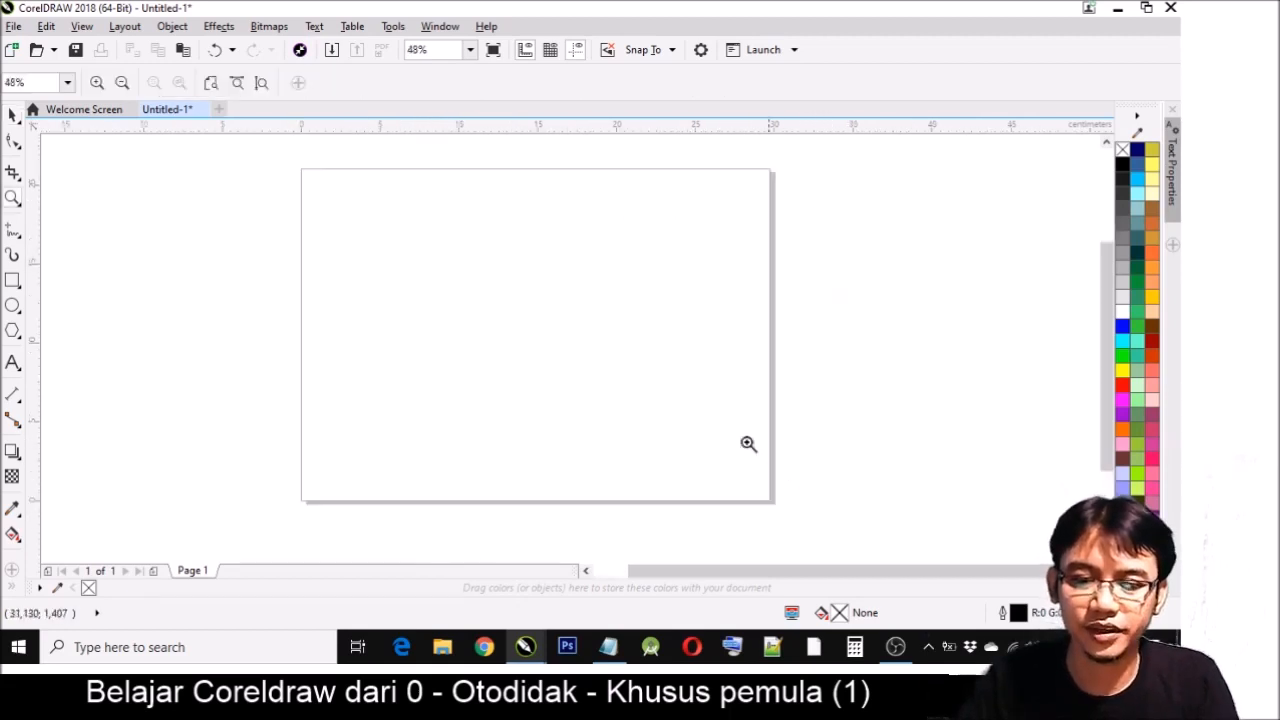
pyautogui.press('space')
pyautogui.click(266, 86)
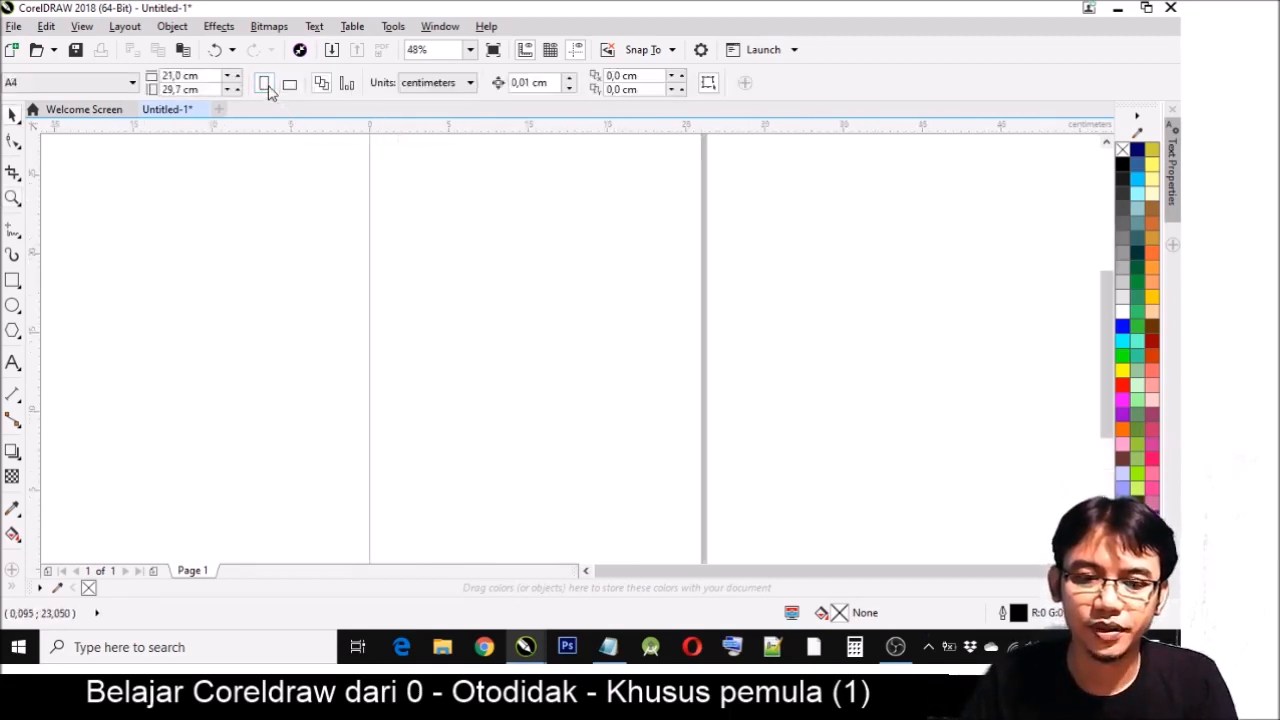
pyautogui.scroll(-2, 439, 296)
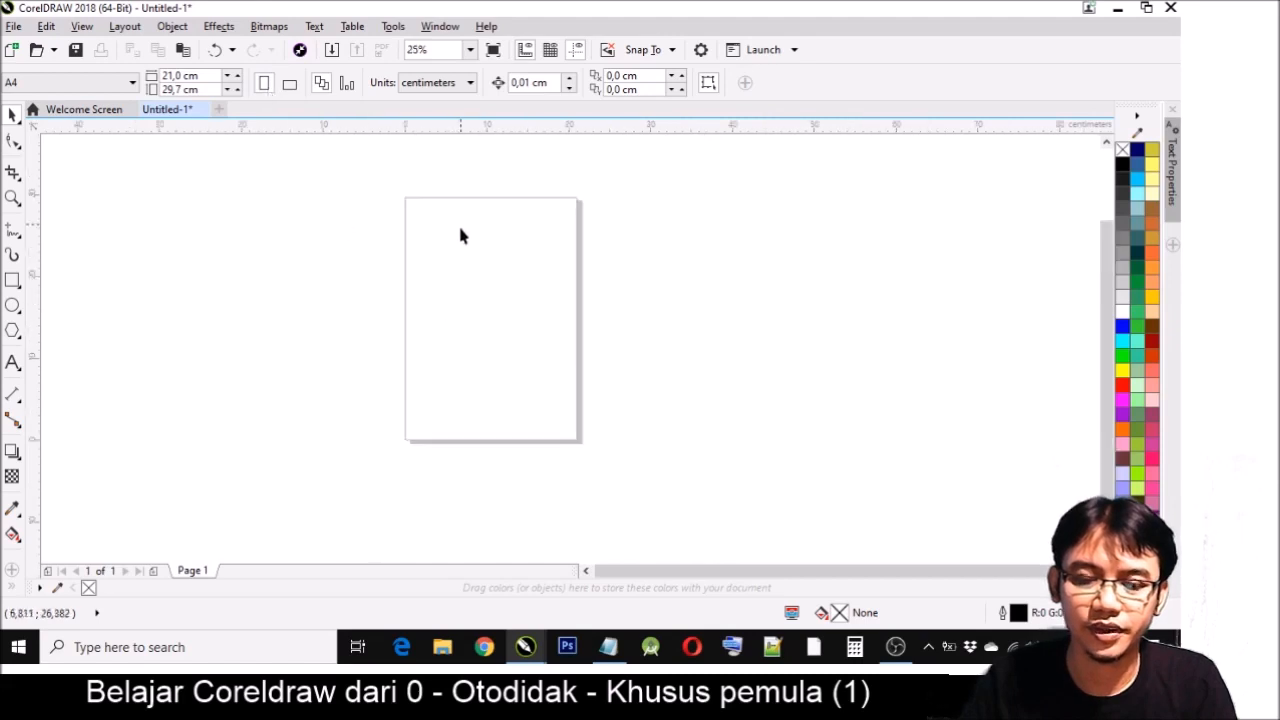
pyautogui.click(288, 84)
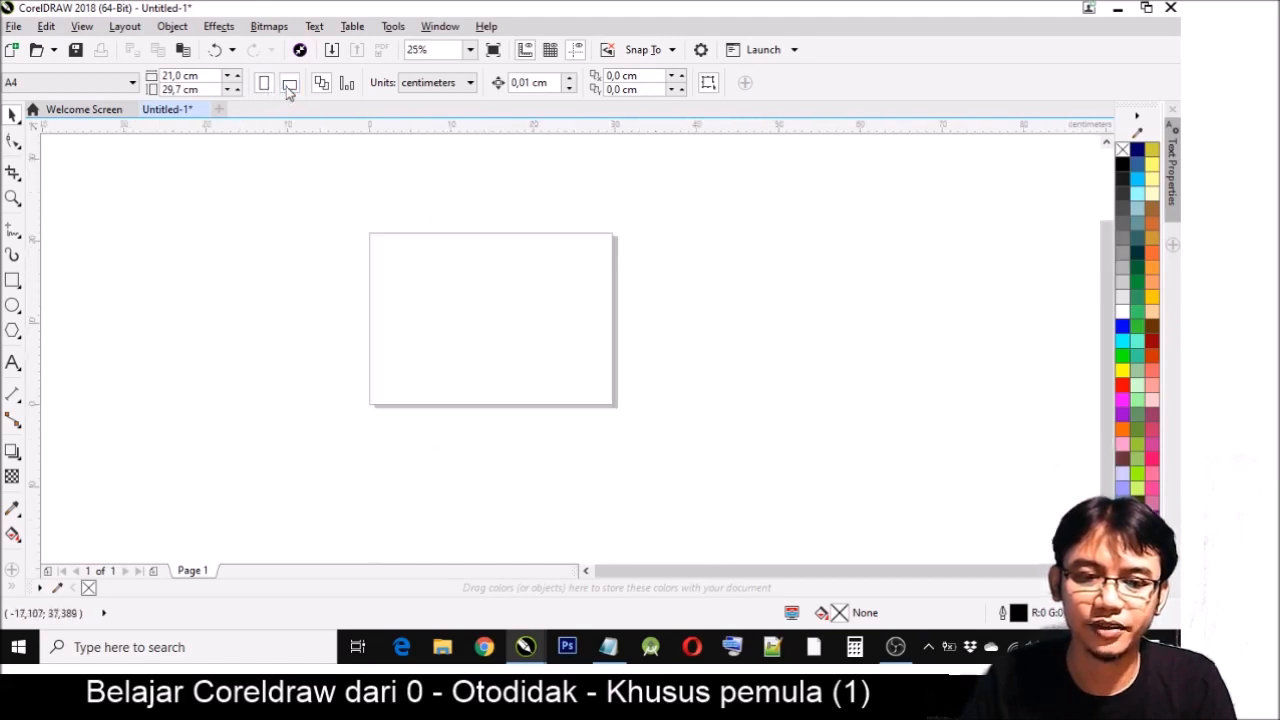
pyautogui.click(264, 86)
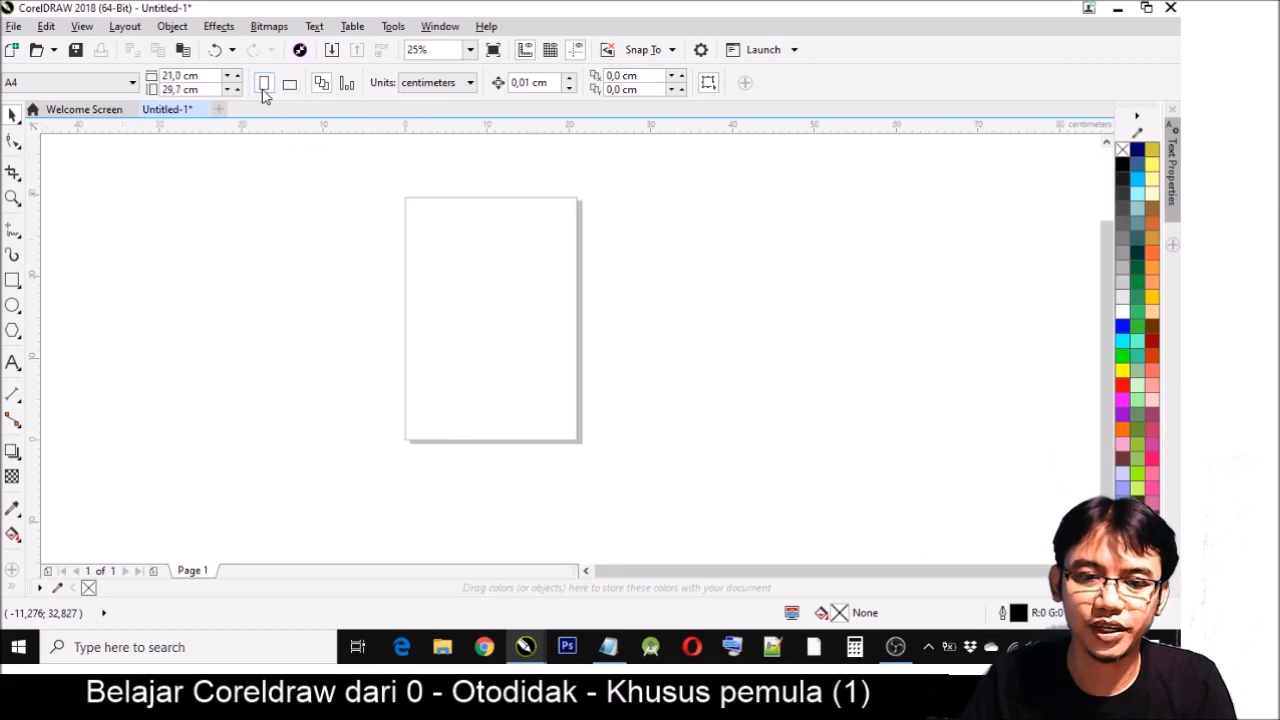
pyautogui.click(288, 86)
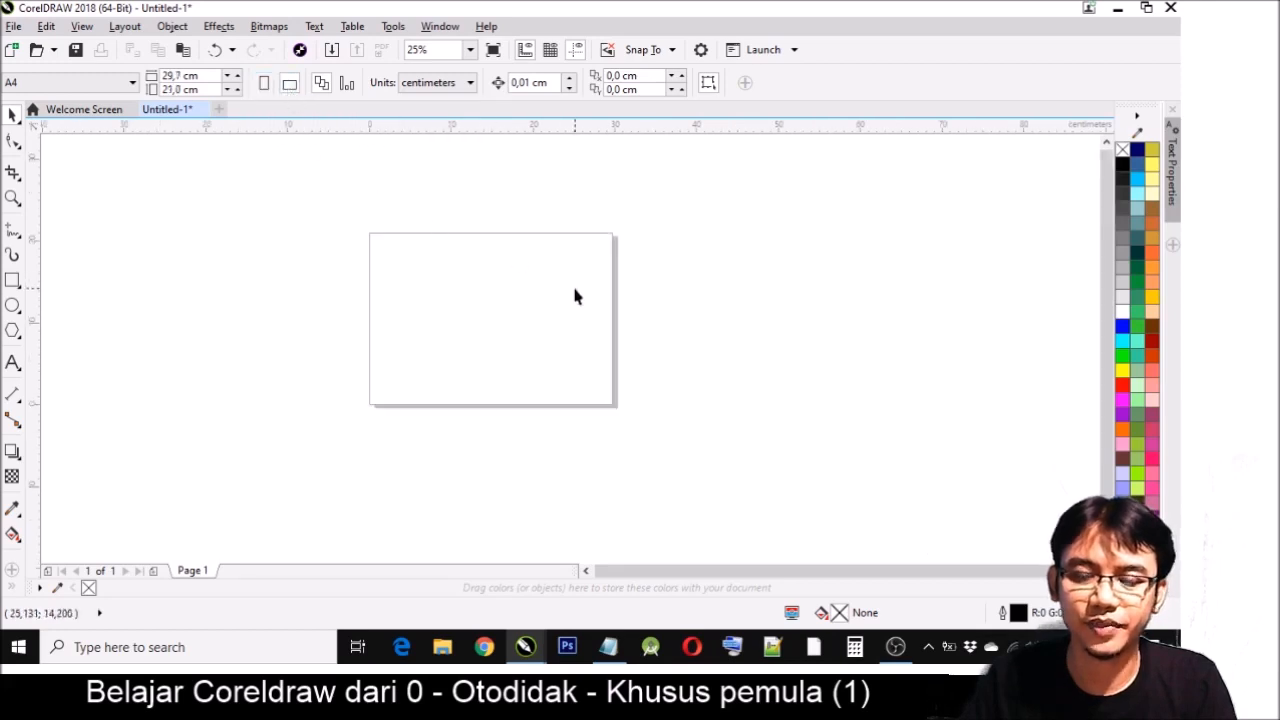
pyautogui.moveTo(552, 84); pyautogui.dragTo(507, 84)
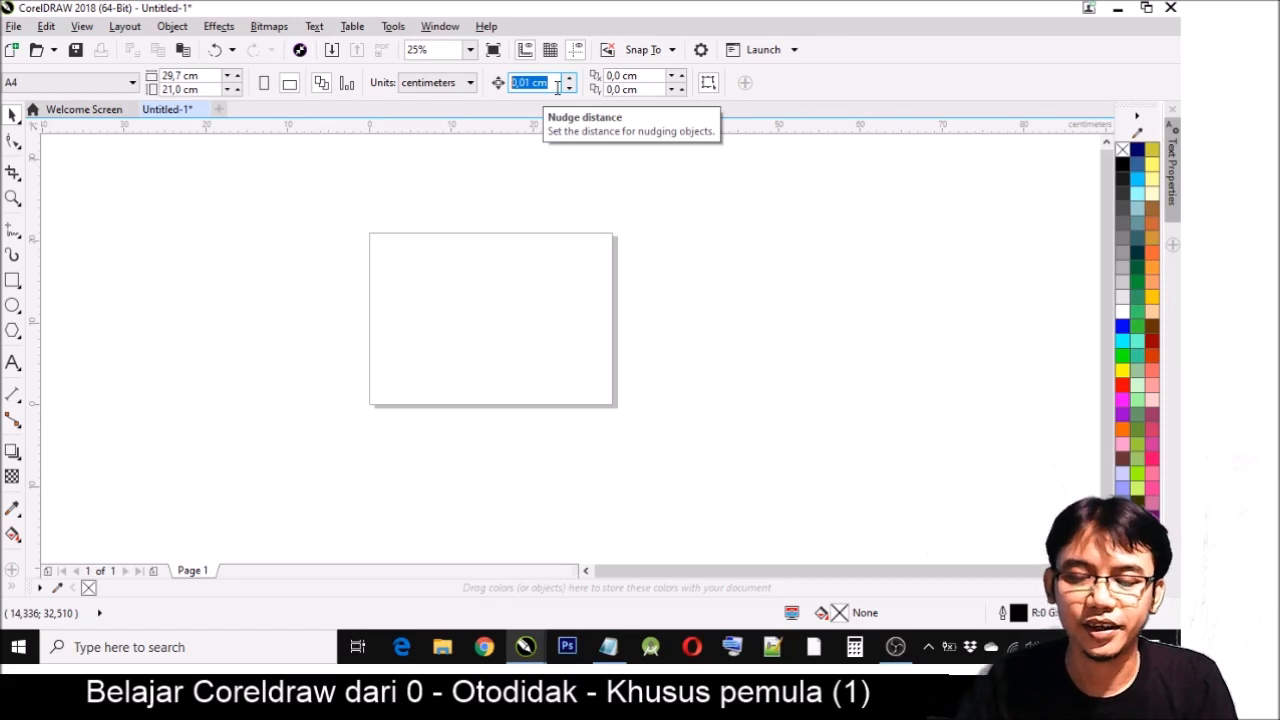
pyautogui.moveTo(548, 84); pyautogui.dragTo(498, 90)
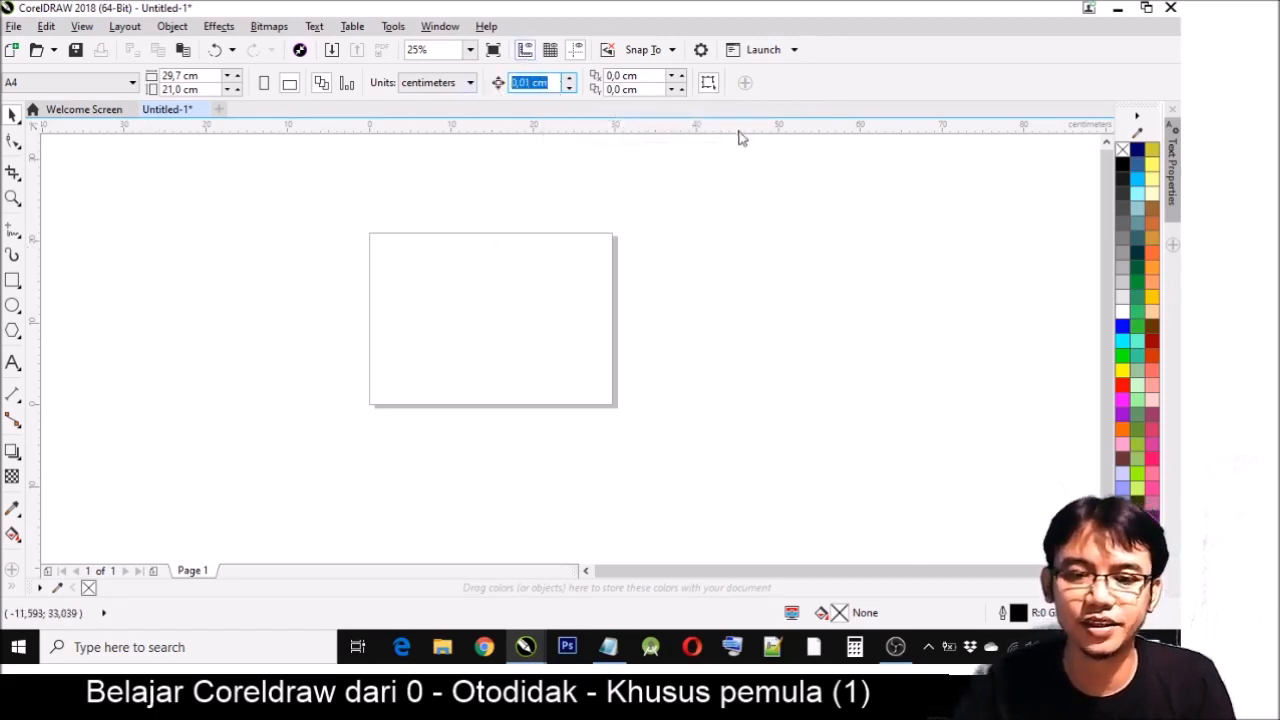
pyautogui.click(203, 211)
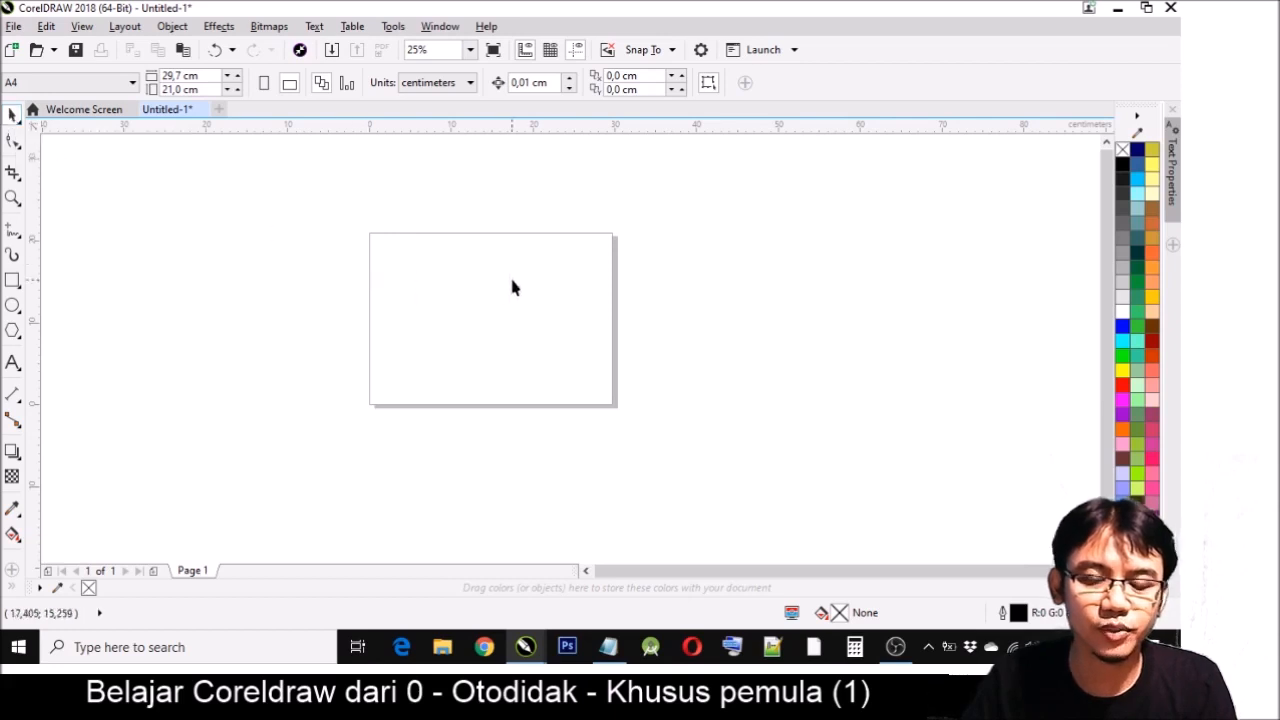
# - Draw rectangles about 17.5 × 16.8 cm and 11.6 × 5.8 cm, and an overlapping ellipse about 15.2 × 12.8 cm, around the page's left edge
pyautogui.click(12, 281)
pyautogui.moveTo(254, 238); pyautogui.dragTo(398, 376)
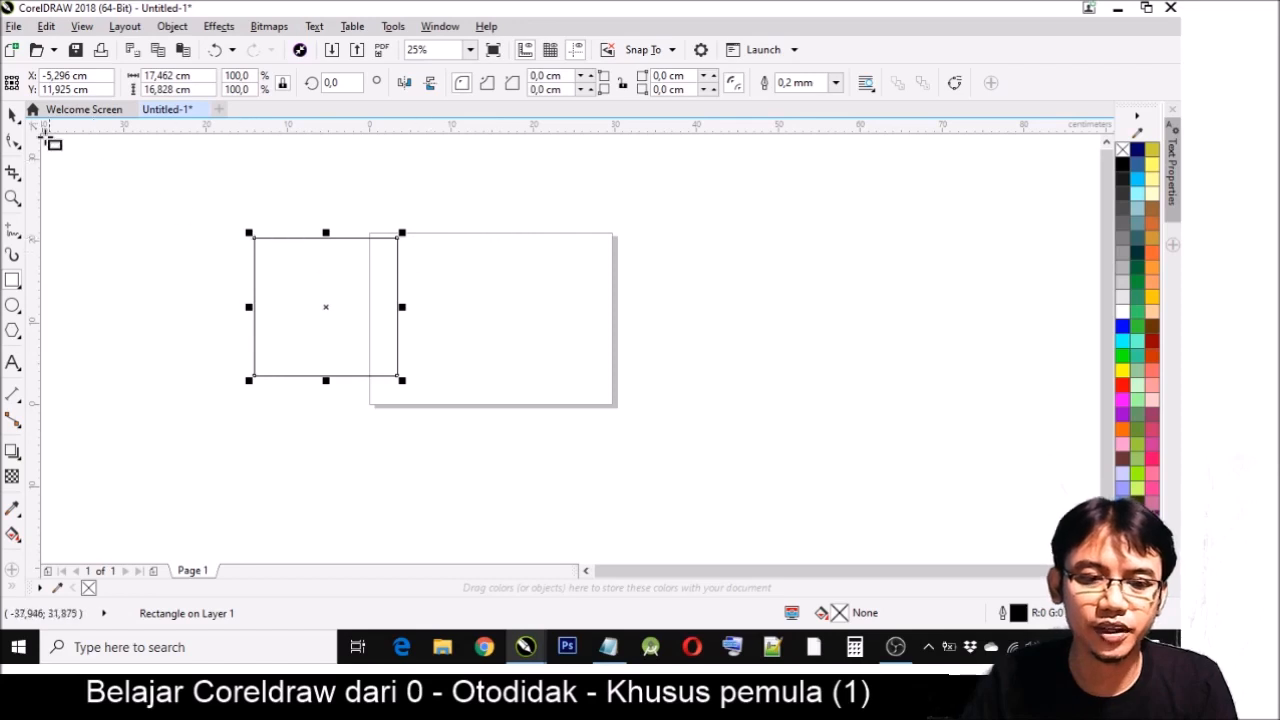
pyautogui.moveTo(145, 263); pyautogui.dragTo(241, 310)
pyautogui.click(12, 305)
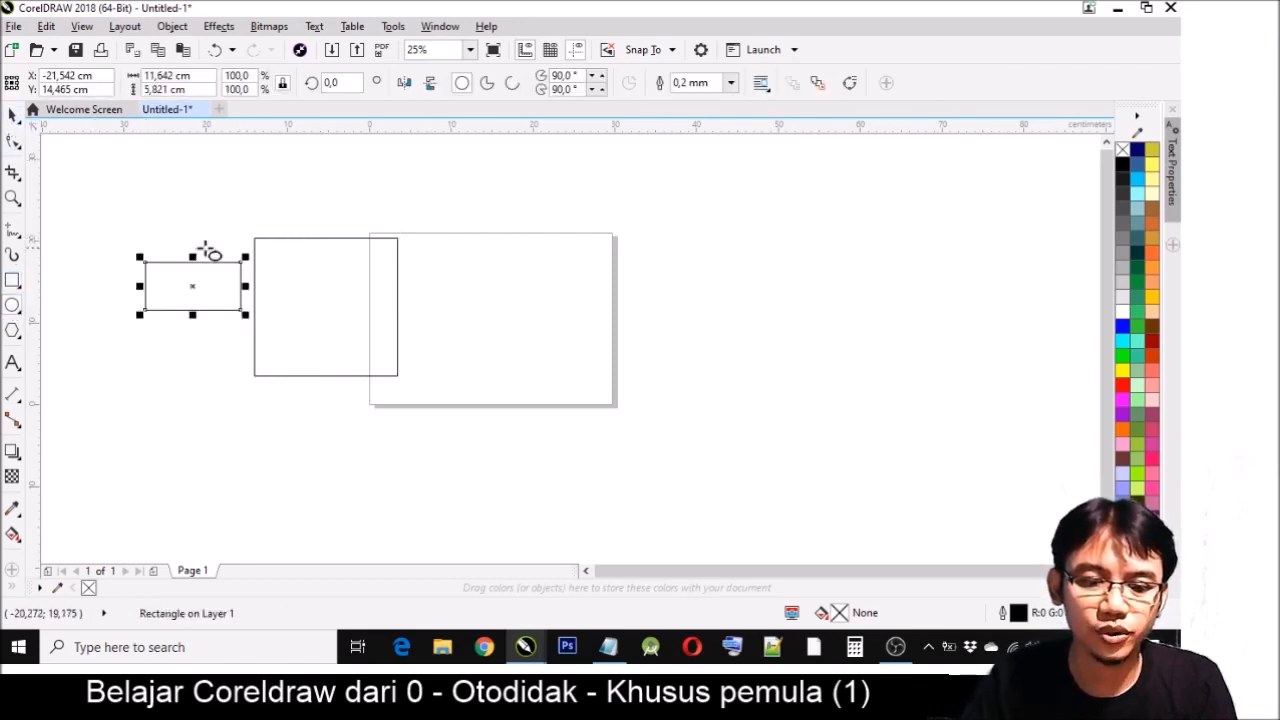
pyautogui.moveTo(203, 244); pyautogui.dragTo(335, 357)
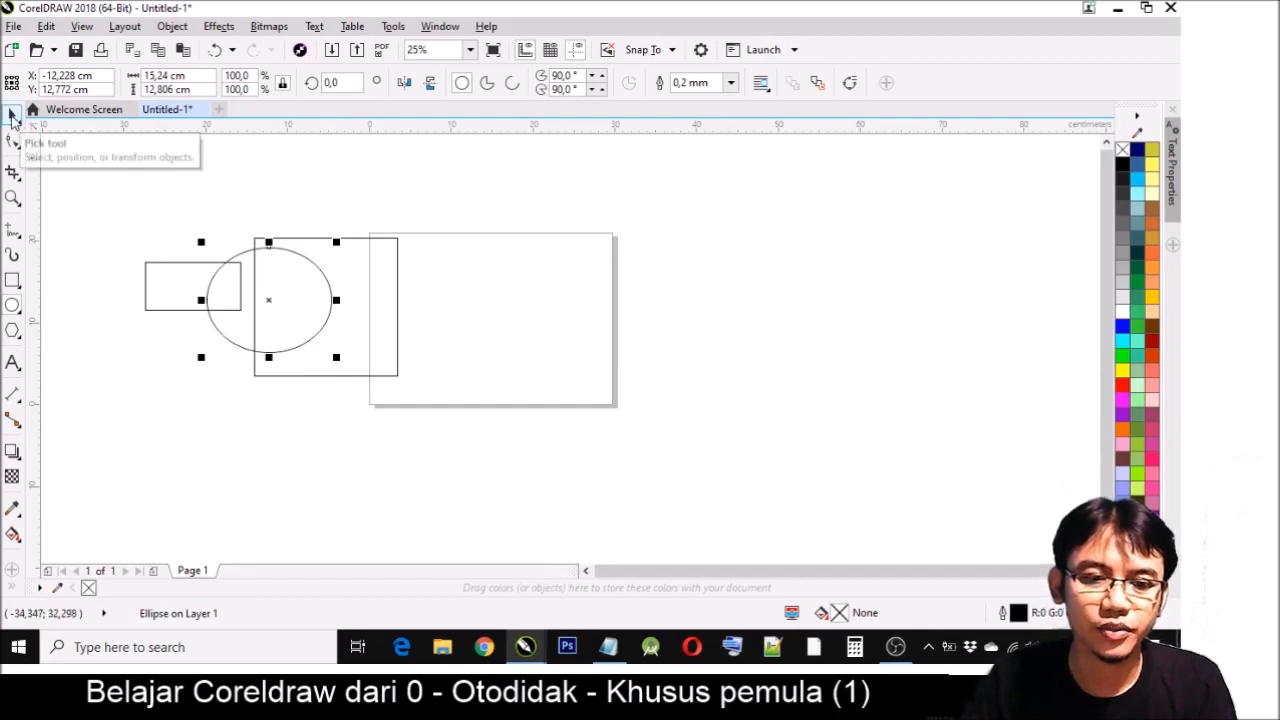
# - Practise moving the small rectangle above the page and scaling the large one to 33.6%, and delete all the trial shapes
pyautogui.click(12, 117)
pyautogui.moveTo(149, 286); pyautogui.dragTo(444, 182)
pyautogui.click(369, 254)
pyautogui.moveTo(402, 233); pyautogui.dragTo(443, 238)
pyautogui.moveTo(342, 318); pyautogui.dragTo(390, 272)
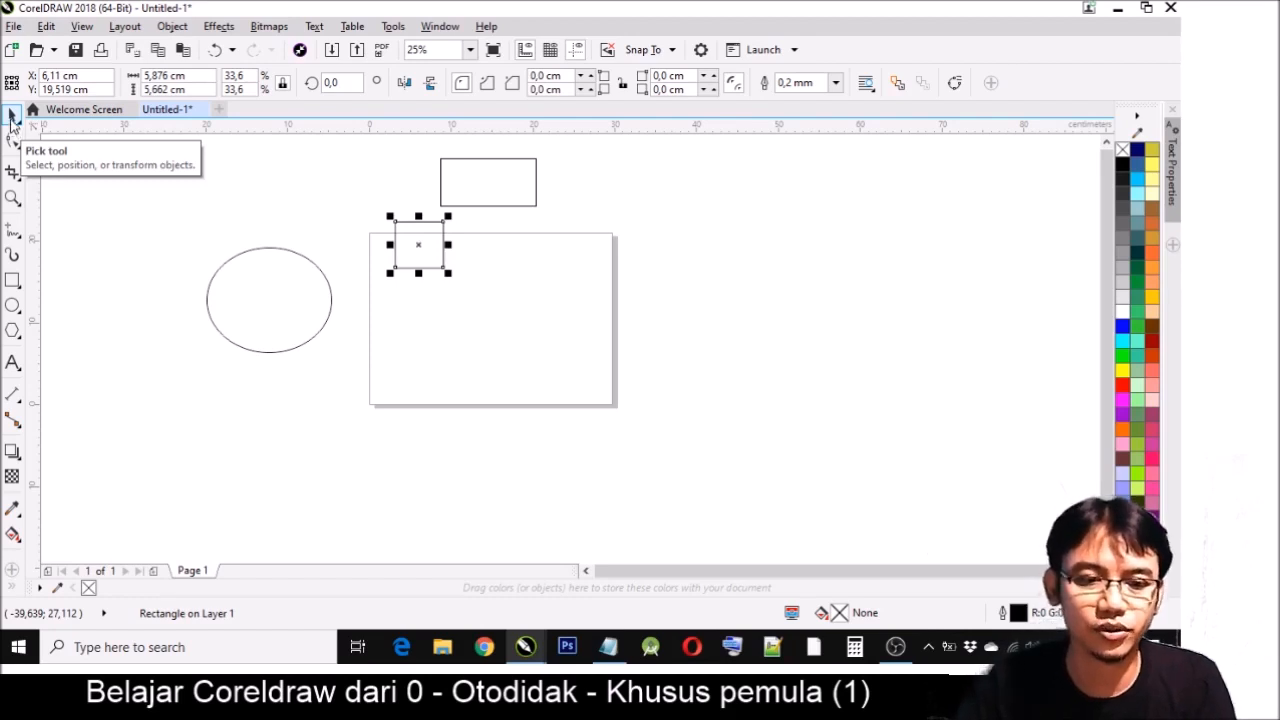
pyautogui.hotkey('ctrl', 'a')
pyautogui.press('Delete')
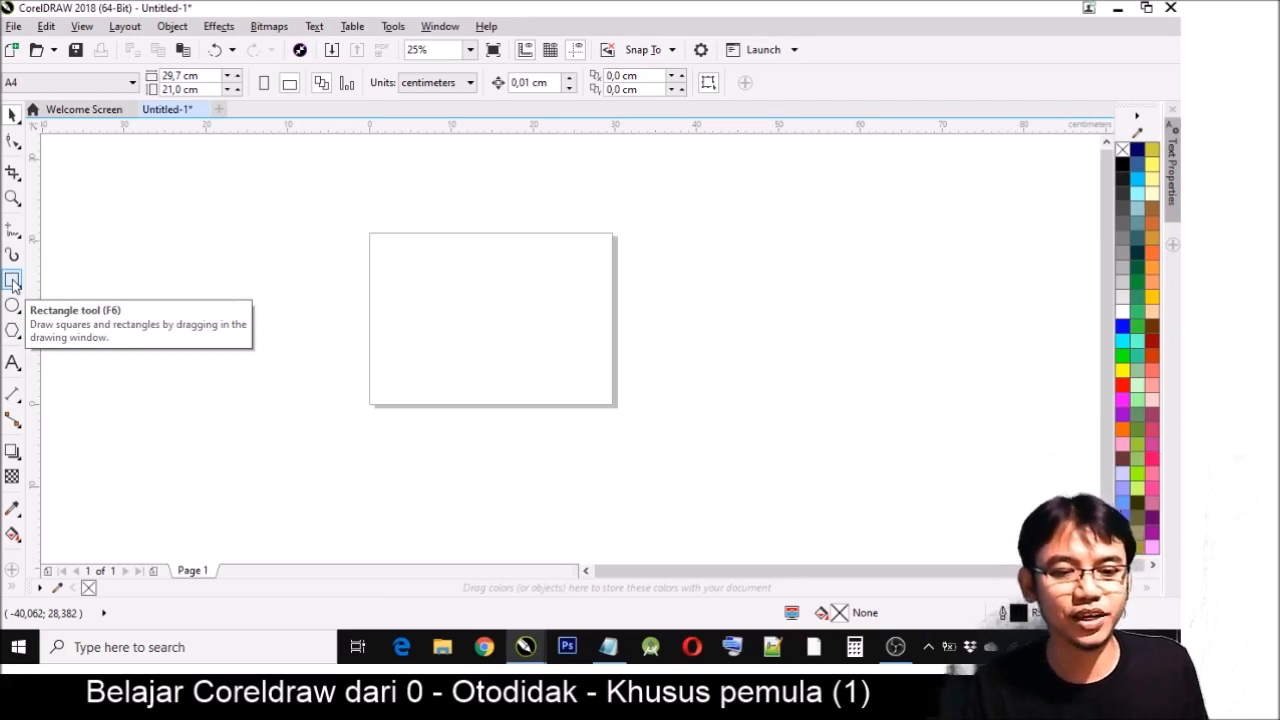
# - Draw a rectangle about 14.9 × 12.7 cm on the page, flanked by squares about 8.3 cm beside it and 10.4 cm across its right edge
pyautogui.click(13, 281)
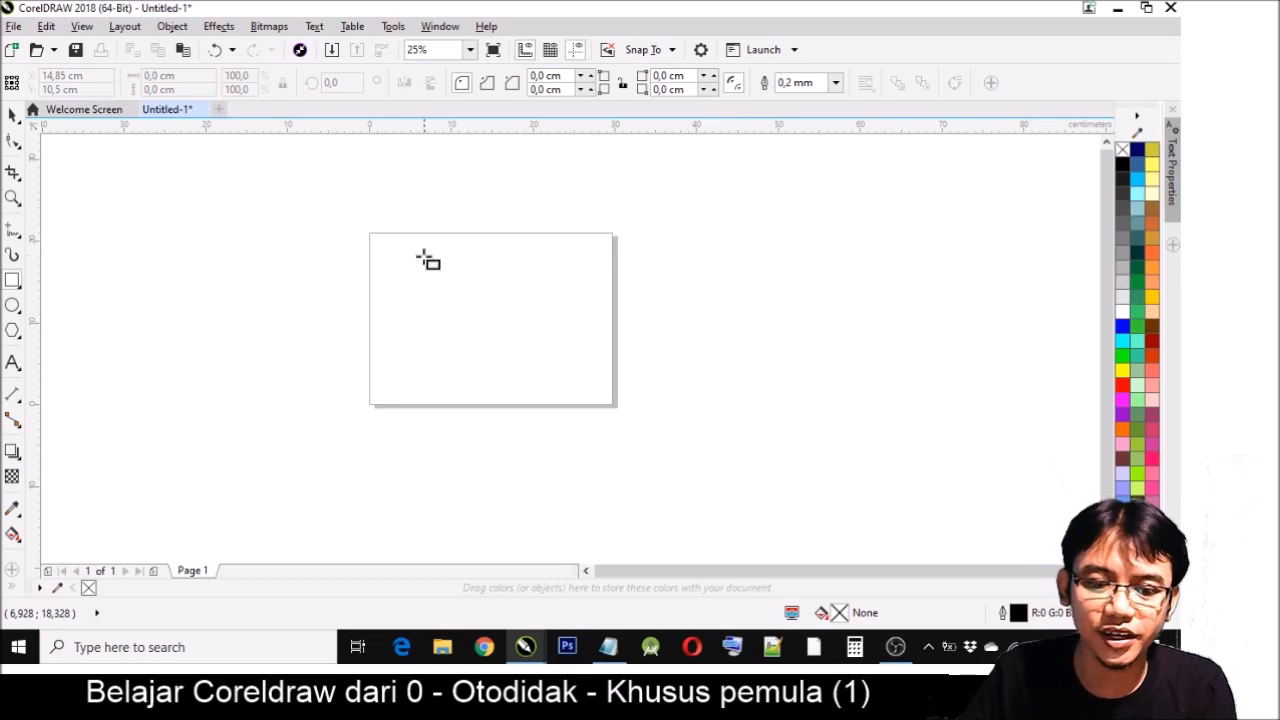
pyautogui.moveTo(400, 257); pyautogui.dragTo(522, 405)
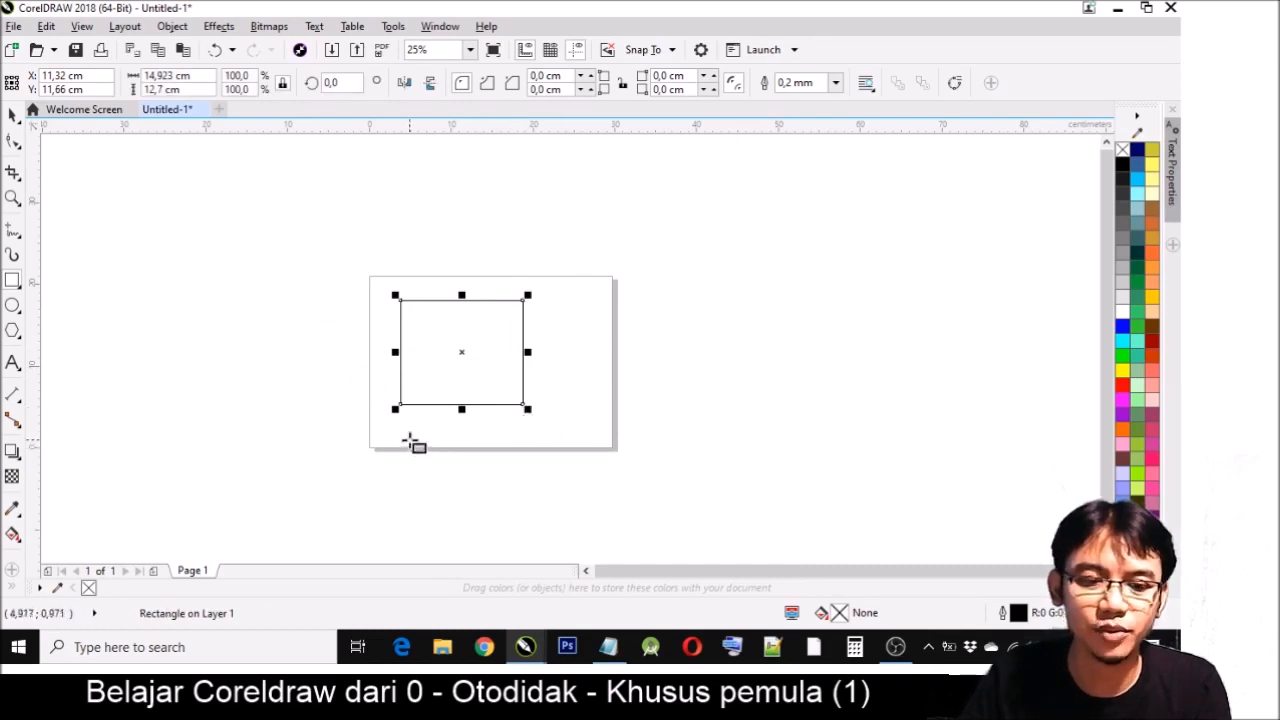
pyautogui.scroll(1, 437, 366)
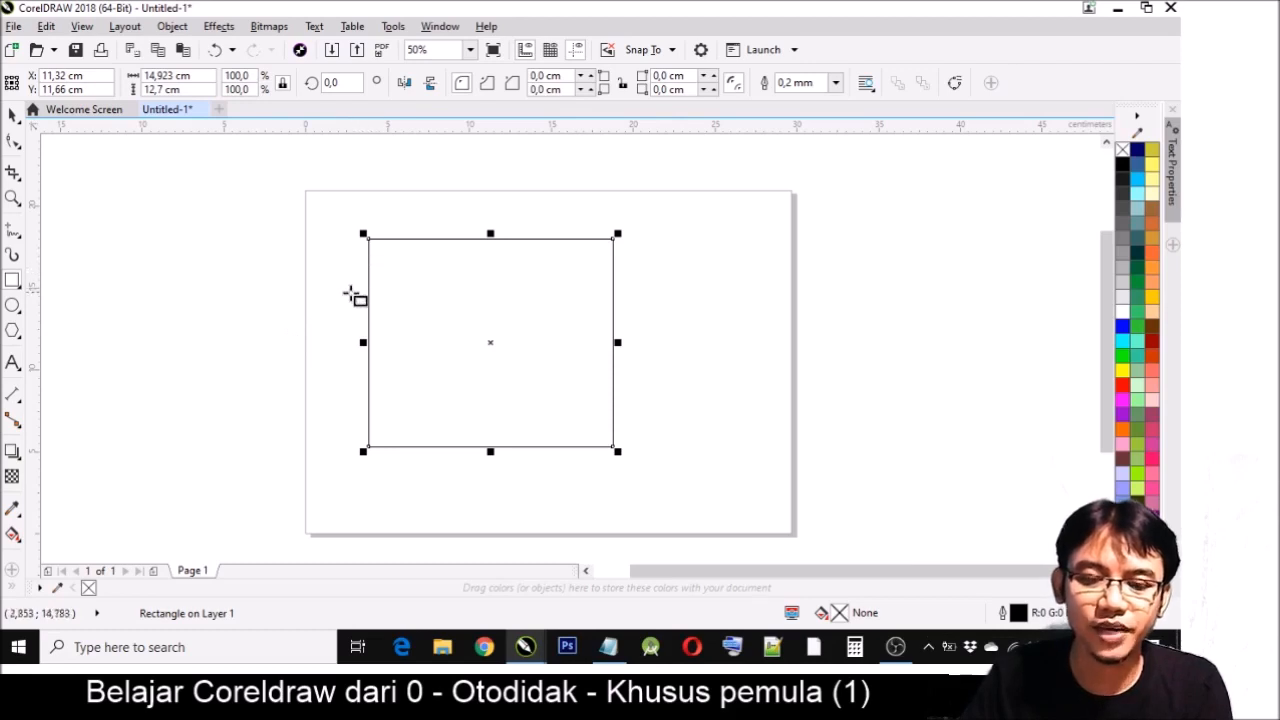
pyautogui.moveTo(123, 216); pyautogui.dragTo(247, 353)
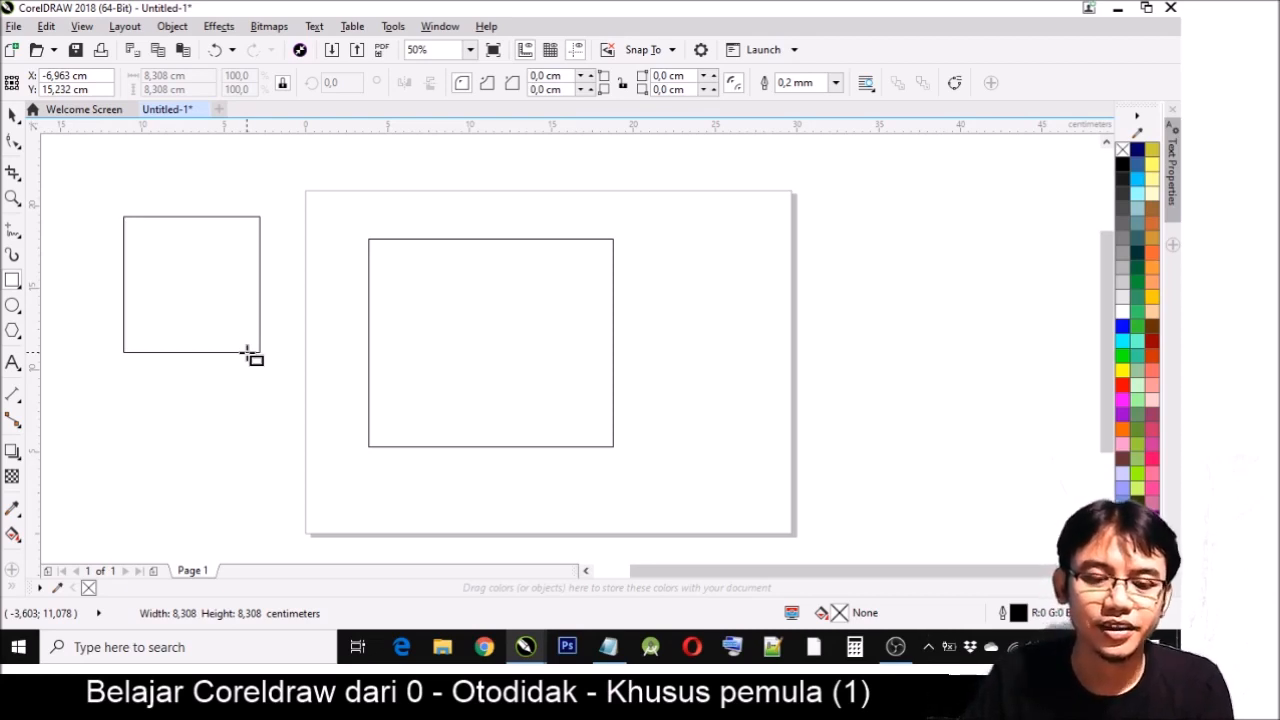
pyautogui.moveTo(248, 355); pyautogui.dragTo(250, 357)
pyautogui.moveTo(647, 235); pyautogui.dragTo(821, 407)
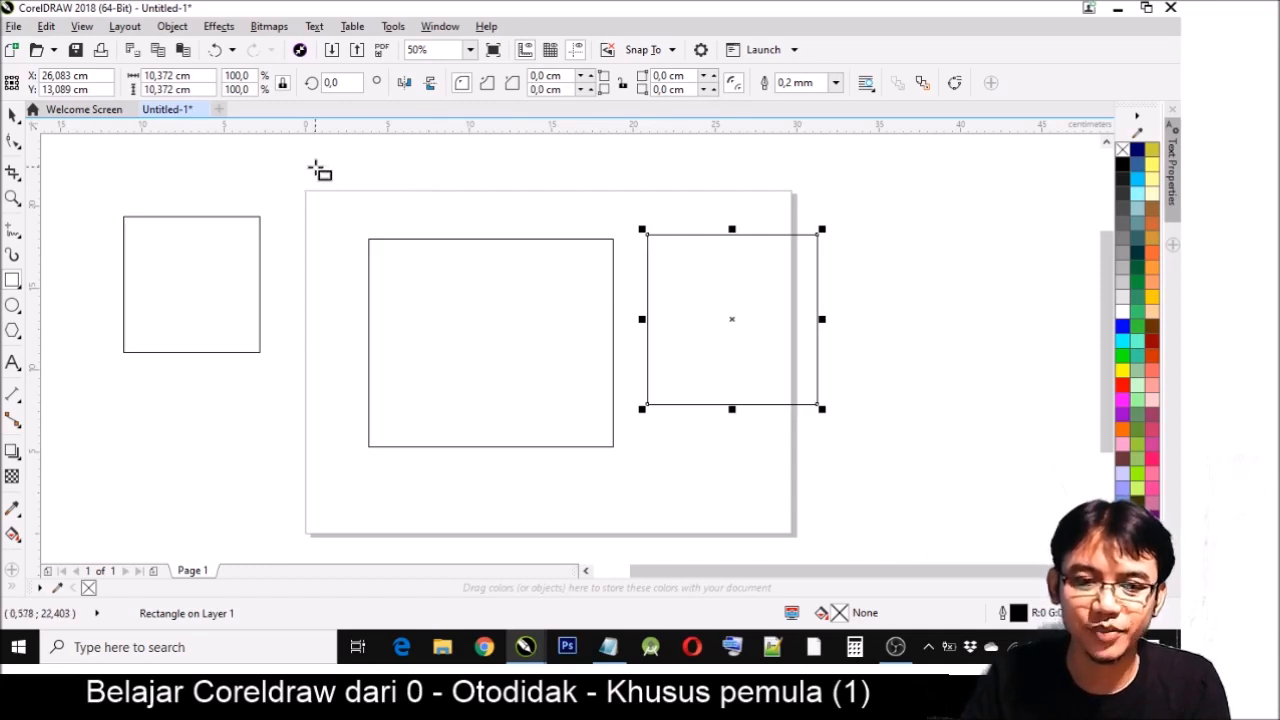
# - Move the 14.9 × 12.7 cm rectangle slightly up and to the left, centering it at about X 10.6, Y 12.9 cm
pyautogui.press('space')
pyautogui.click(496, 301)
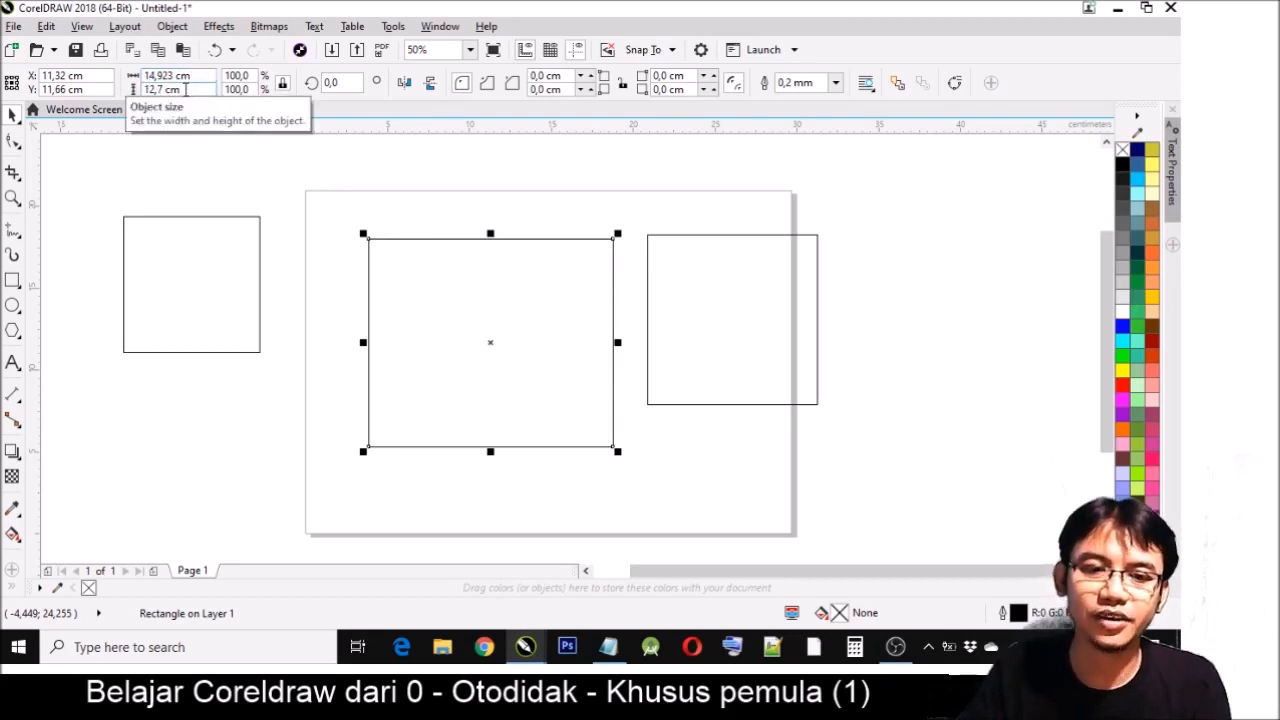
pyautogui.moveTo(503, 360); pyautogui.dragTo(492, 340)
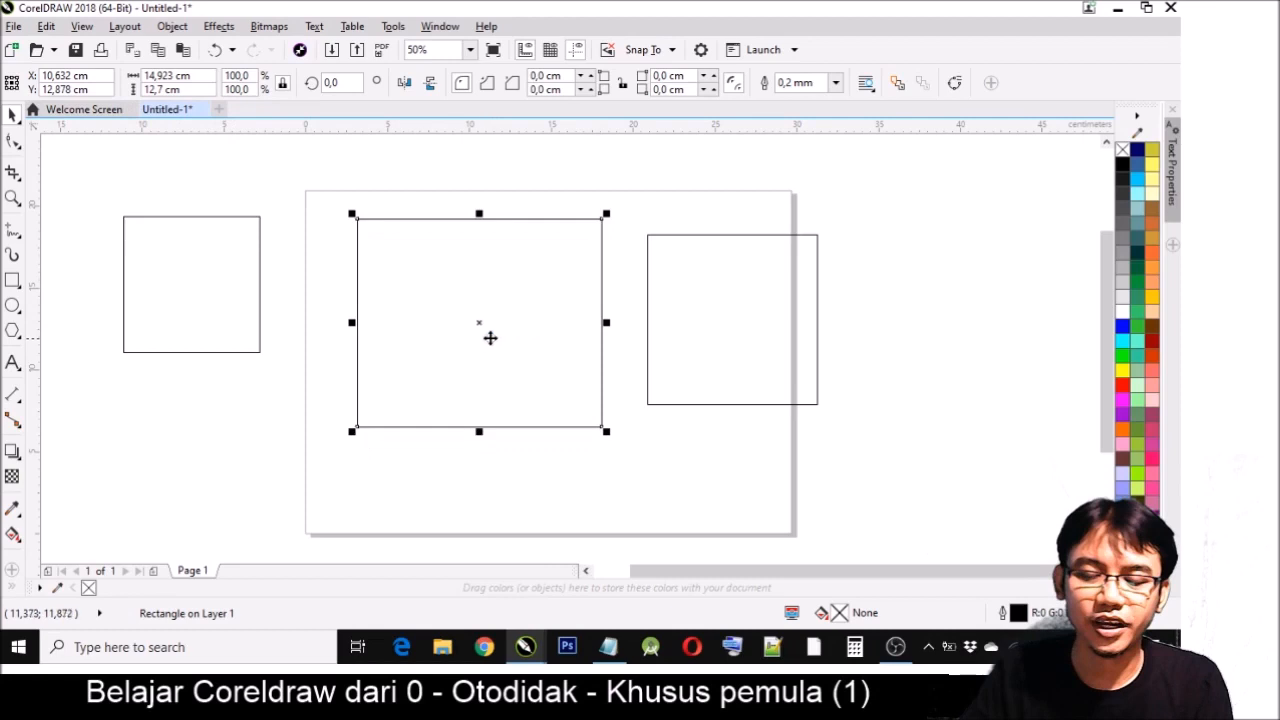
# - Draw a trial square about 11.9 cm wide across the page's left edge, and delete every shape except the square left of the page
pyautogui.click(13, 281)
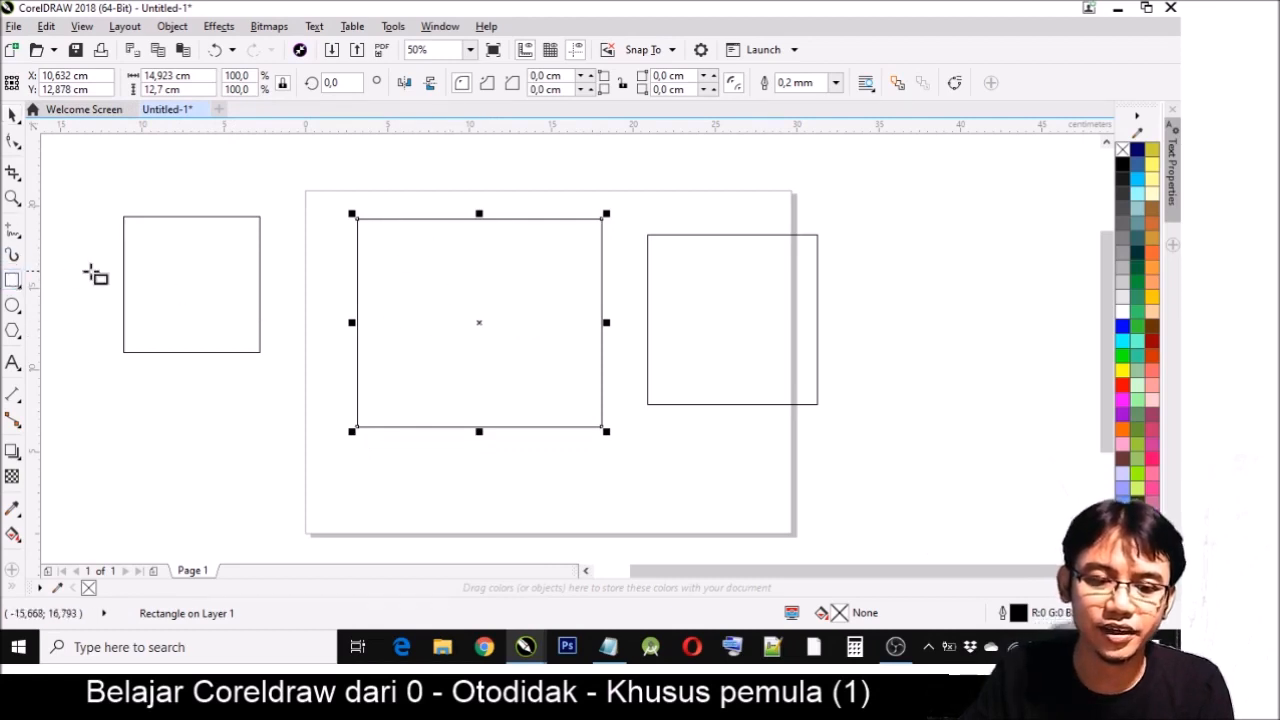
pyautogui.moveTo(192, 284); pyautogui.dragTo(360, 481)
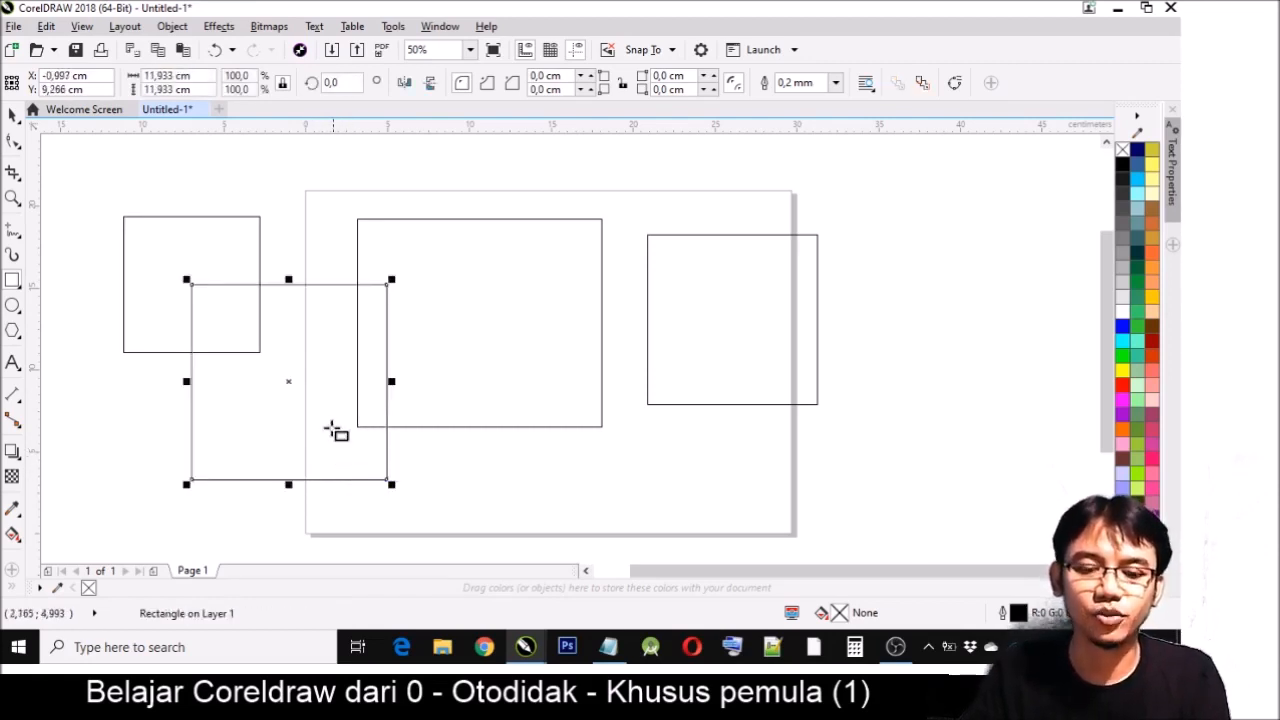
pyautogui.click(158, 181)
pyautogui.moveTo(729, 506); pyautogui.dragTo(879, 542)
pyautogui.press('Delete')
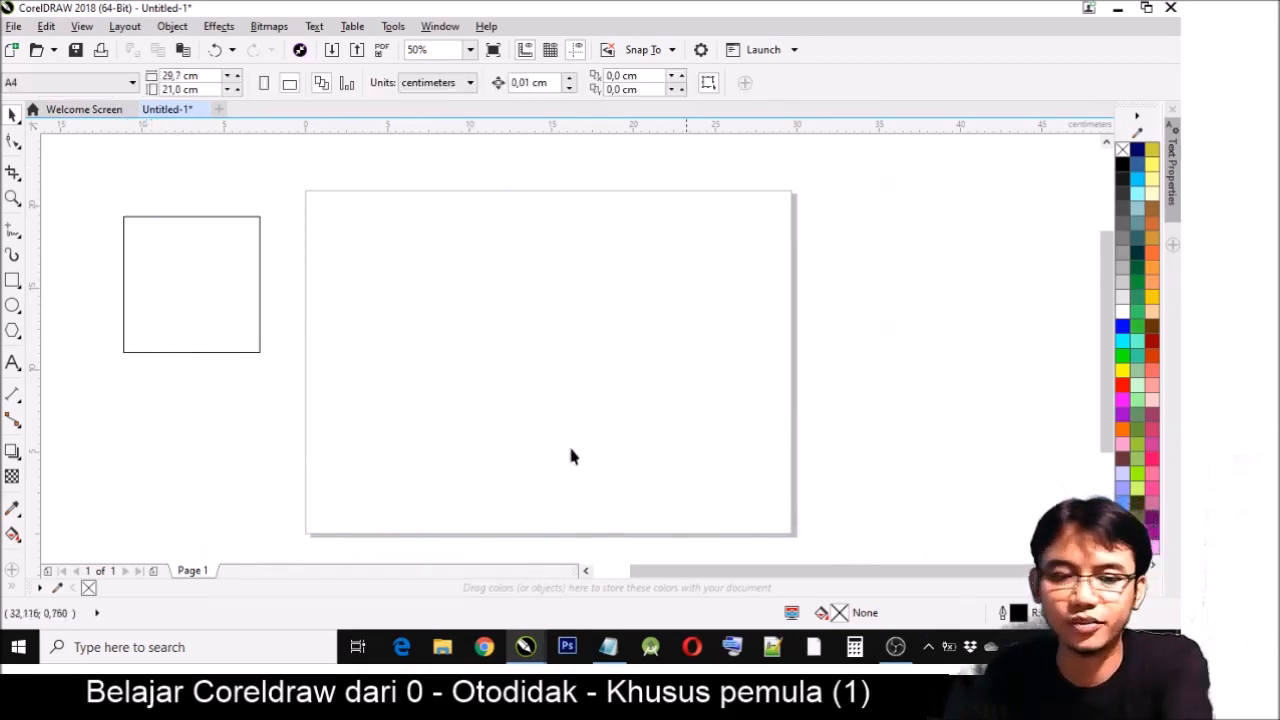
# - Draw a centre-out square about 12 cm wide near the page's middle, and move the square beside the page to about X -10.7, Y 14.4 cm
pyautogui.click(13, 281)
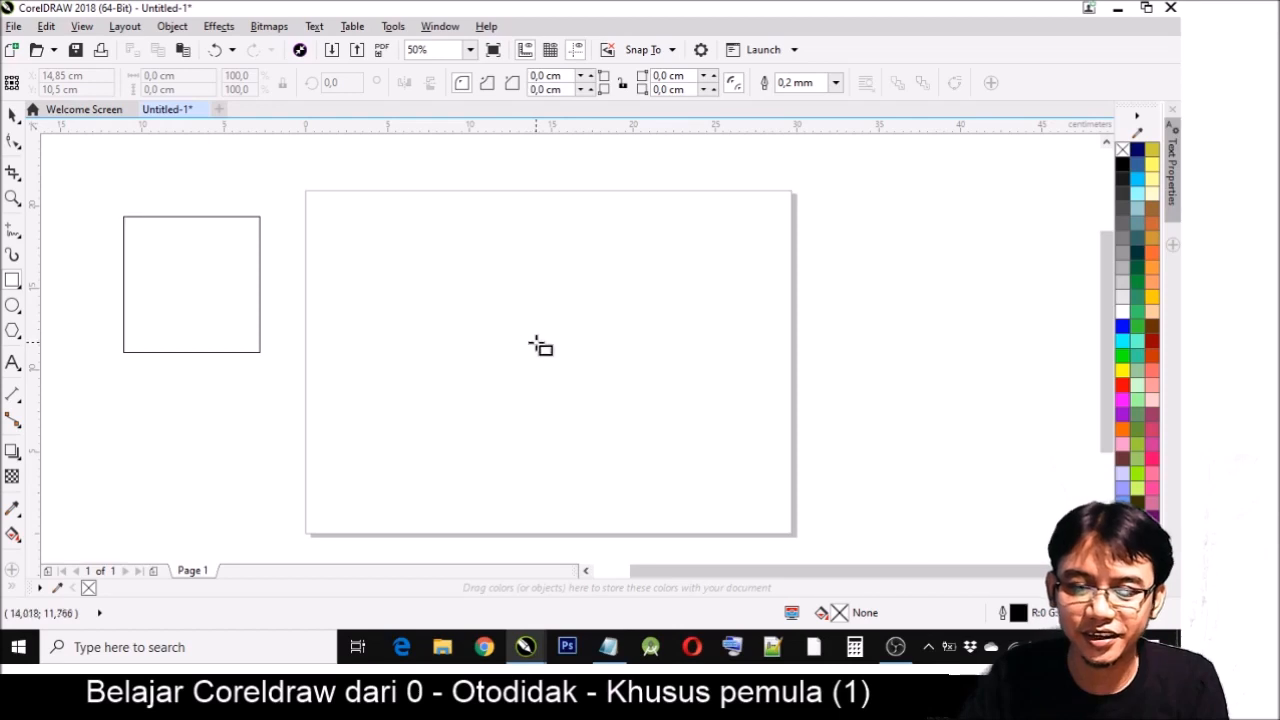
pyautogui.moveTo(537, 347); pyautogui.dragTo(664, 495)
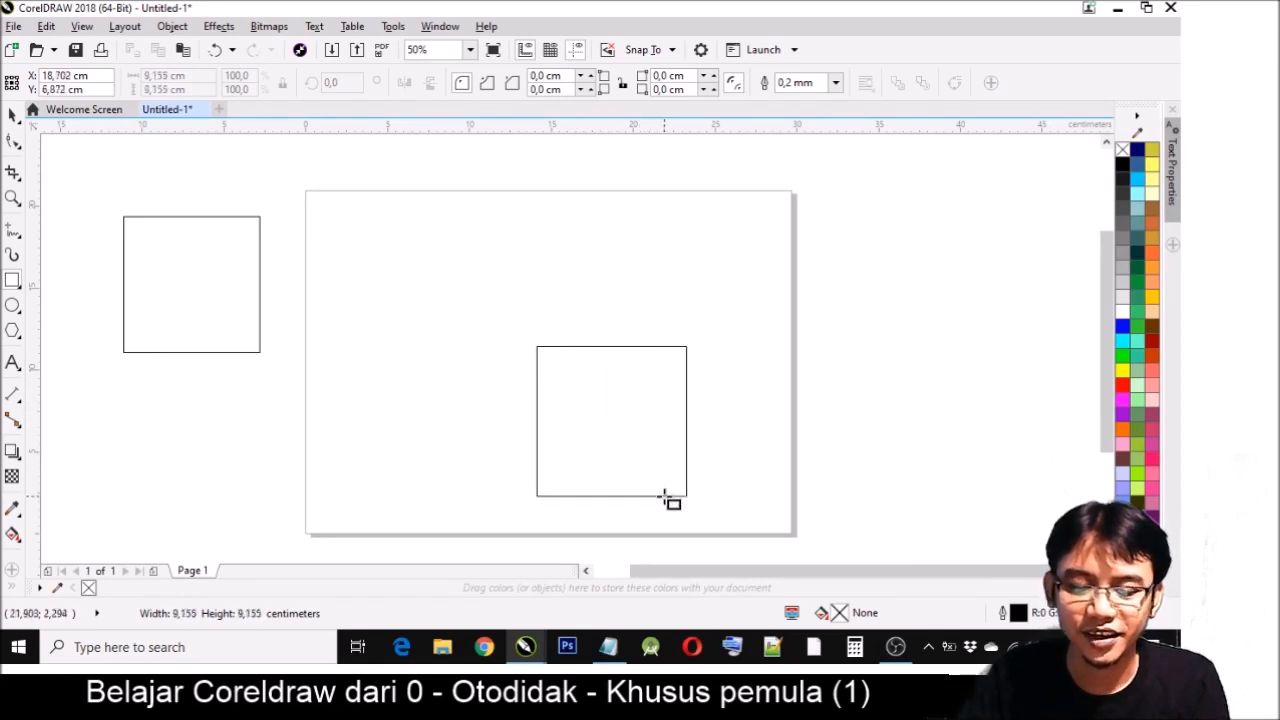
pyautogui.moveTo(664, 496); pyautogui.dragTo(547, 345)
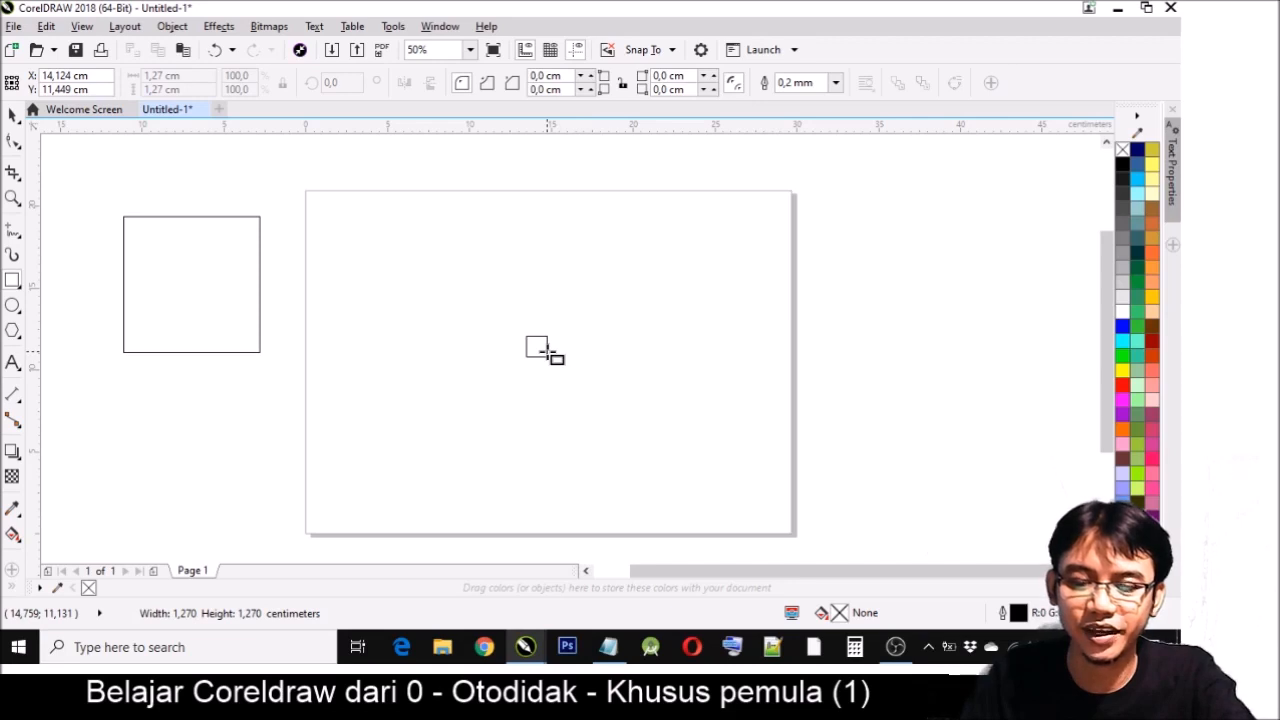
pyautogui.moveTo(547, 347)
pyautogui.mouseDown()
pyautogui.moveTo(620, 486)
pyautogui.moveTo(569, 351)
pyautogui.moveTo(630, 444)
pyautogui.mouseUp()
pyautogui.click(175, 297)
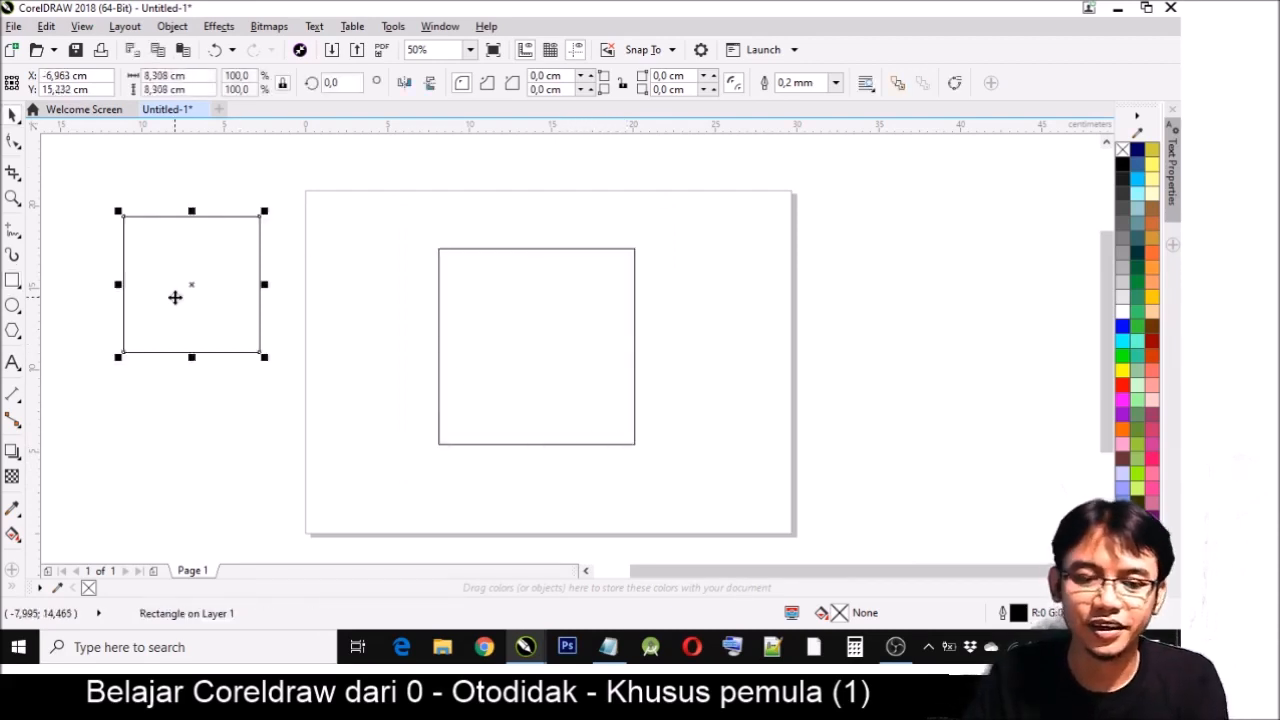
pyautogui.moveTo(206, 307); pyautogui.dragTo(146, 320)
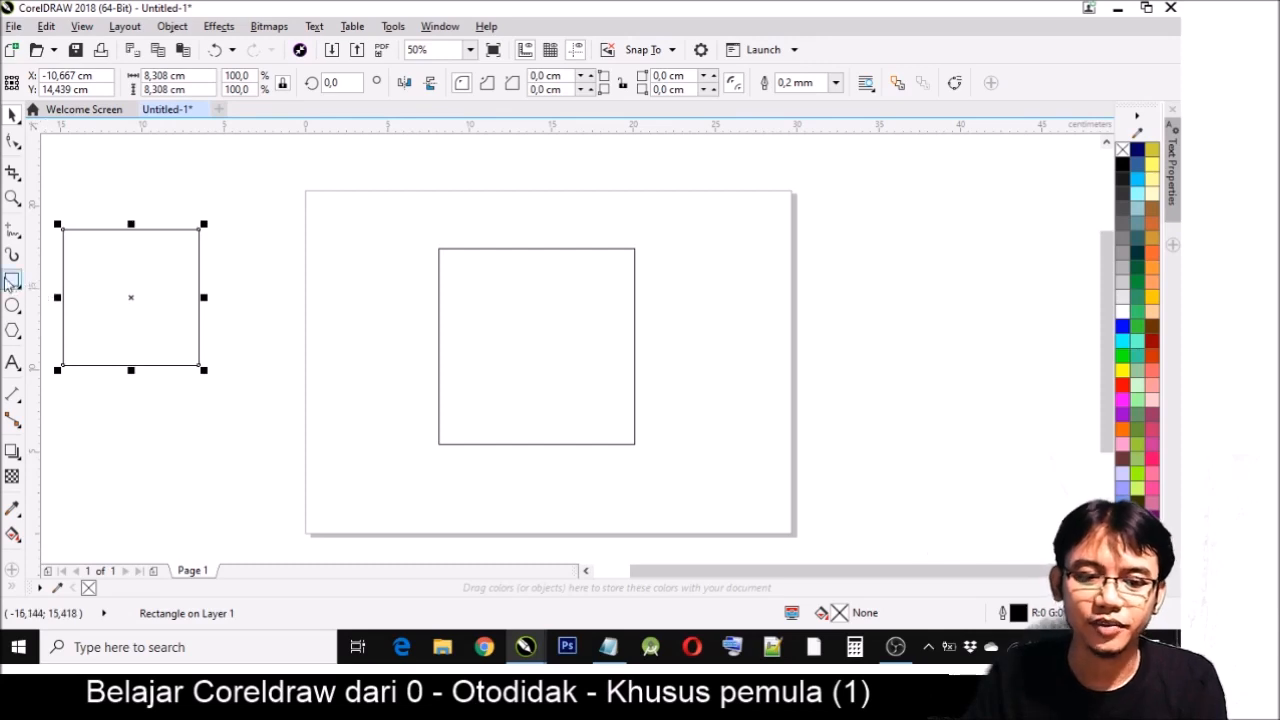
# - Draw a square about 12.3 cm wide across the page's right edge and a centre-out square about 6.8 cm wide inside the middle square
pyautogui.click(12, 281)
pyautogui.moveTo(663, 242); pyautogui.dragTo(865, 442)
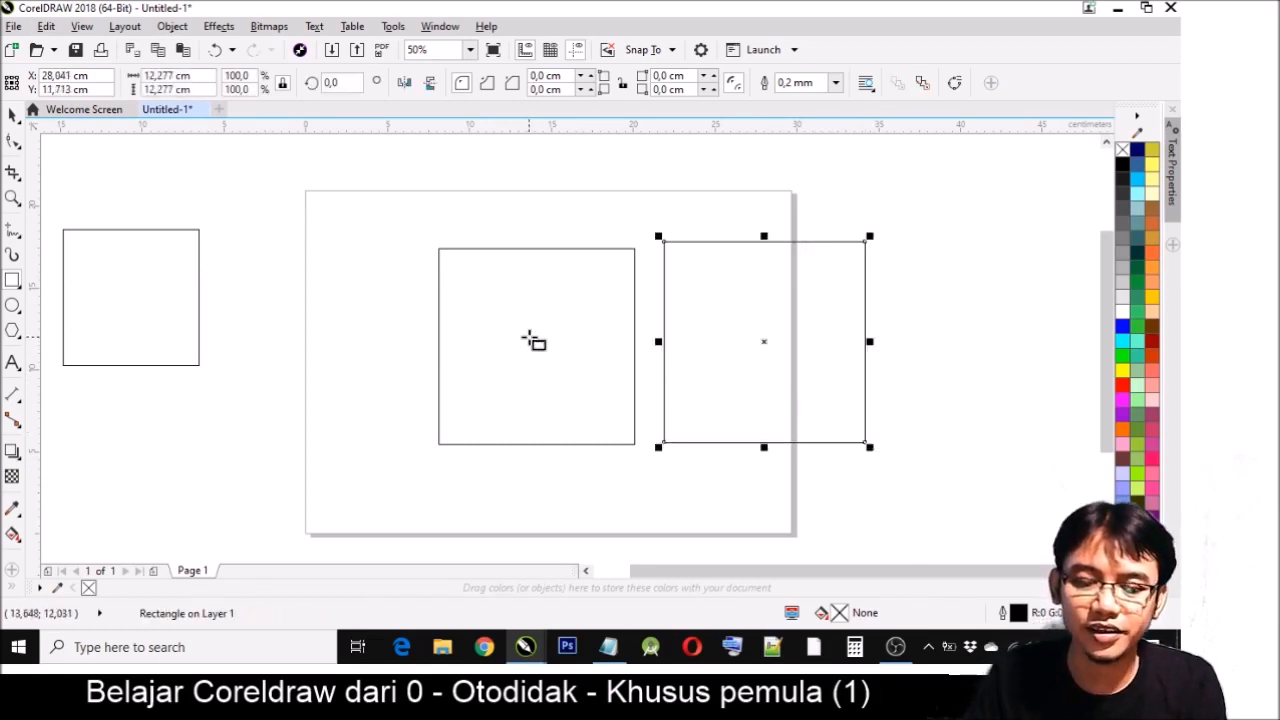
pyautogui.moveTo(528, 338)
pyautogui.mouseDown()
pyautogui.moveTo(585, 428)
pyautogui.moveTo(543, 349)
pyautogui.moveTo(586, 409)
pyautogui.moveTo(574, 392)
pyautogui.mouseUp()
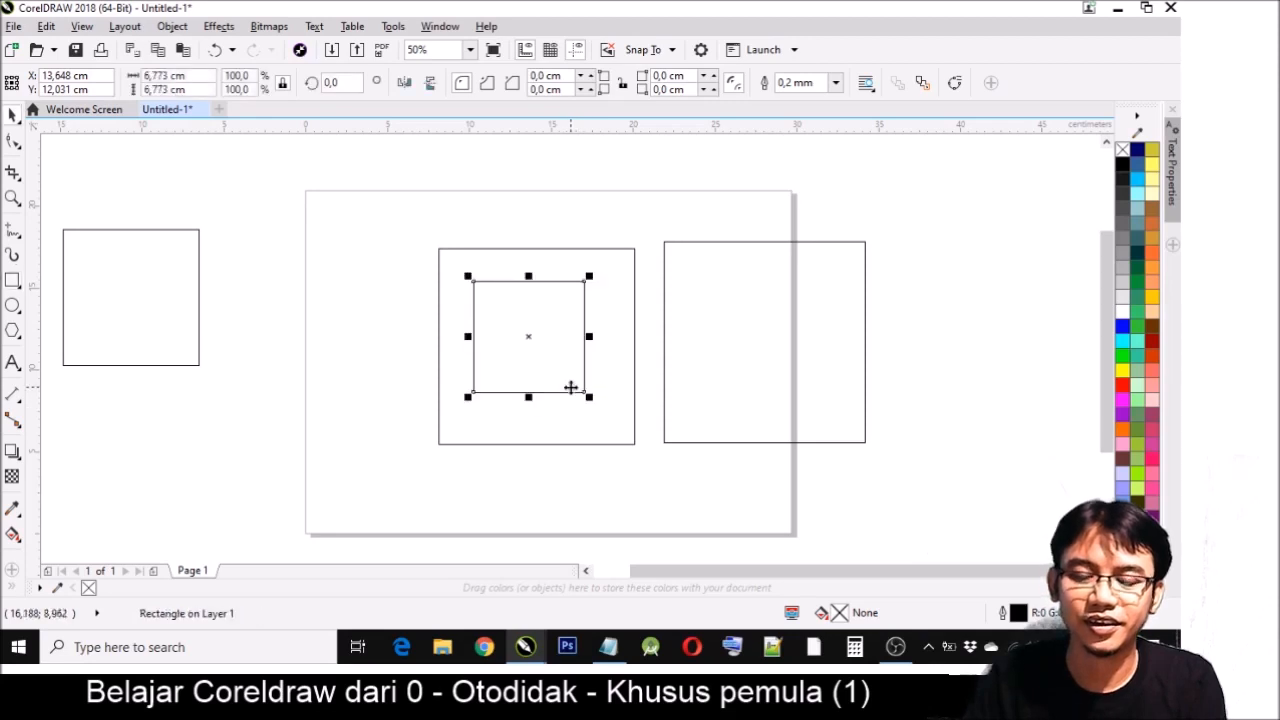
pyautogui.click(393, 337)
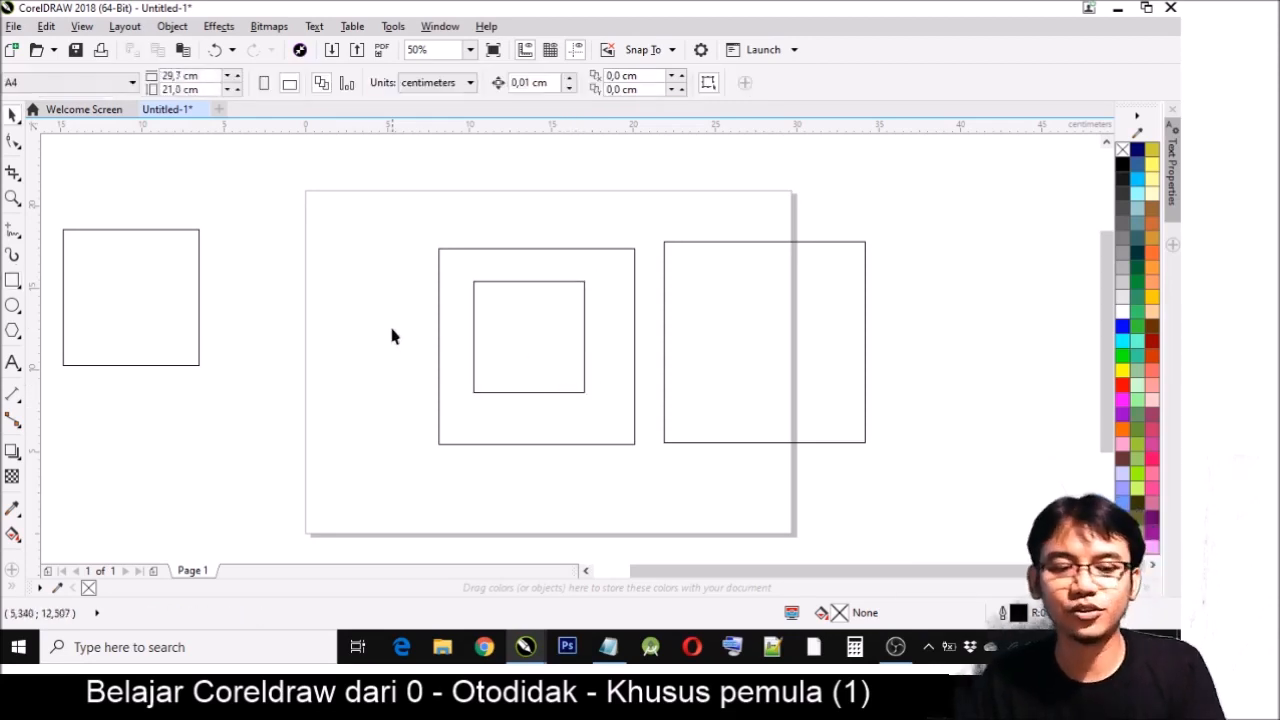
# - Draw a rectangle about 11.6 × 5.4 cm across the page's left edge and a square about 3.8 cm wide below it
pyautogui.click(8, 280)
pyautogui.moveTo(228, 216); pyautogui.dragTo(428, 314)
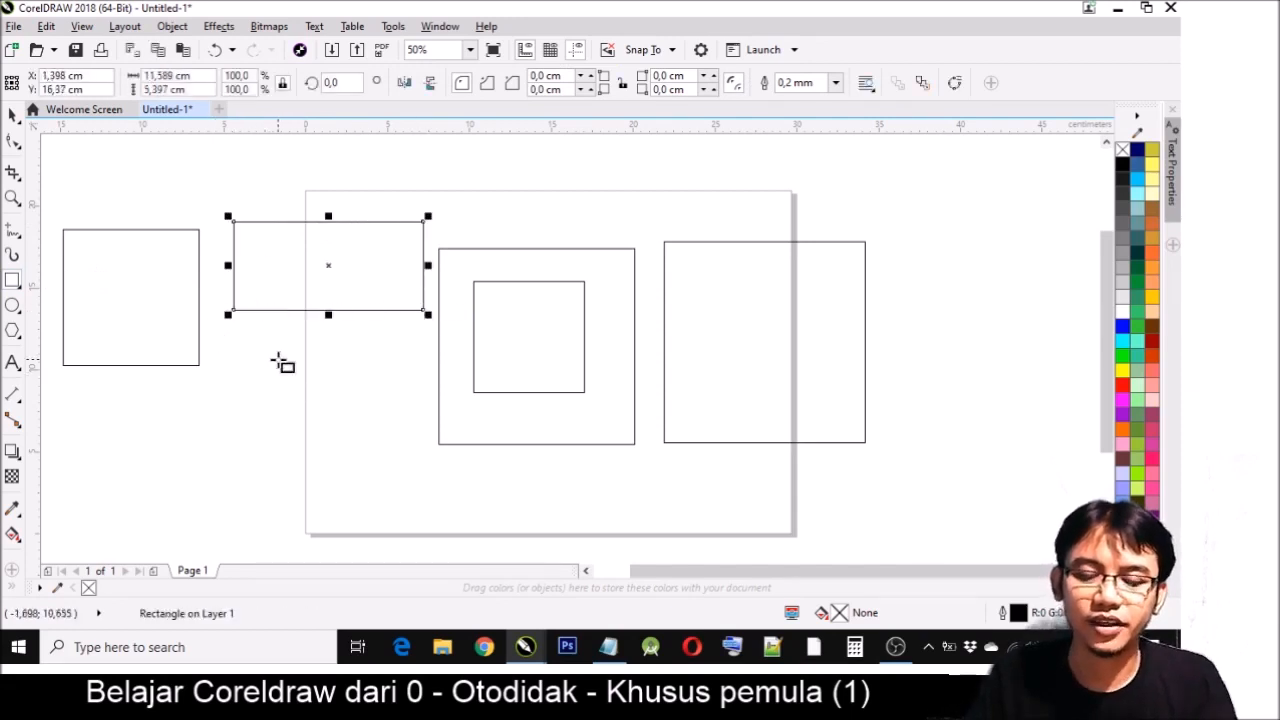
pyautogui.moveTo(277, 358)
pyautogui.mouseDown()
pyautogui.moveTo(334, 457)
pyautogui.moveTo(309, 390)
pyautogui.mouseUp()
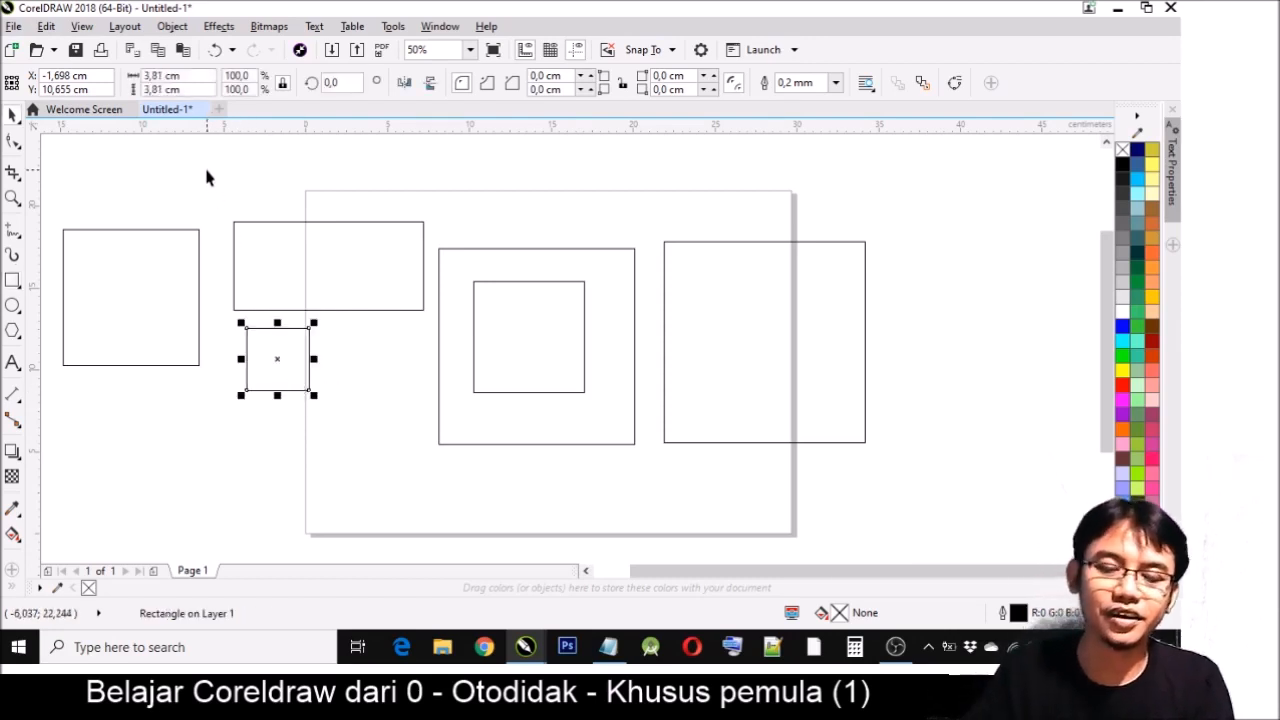
# - Delete all the rectangles and squares on and around the page
pyautogui.moveTo(206, 171); pyautogui.dragTo(530, 320)
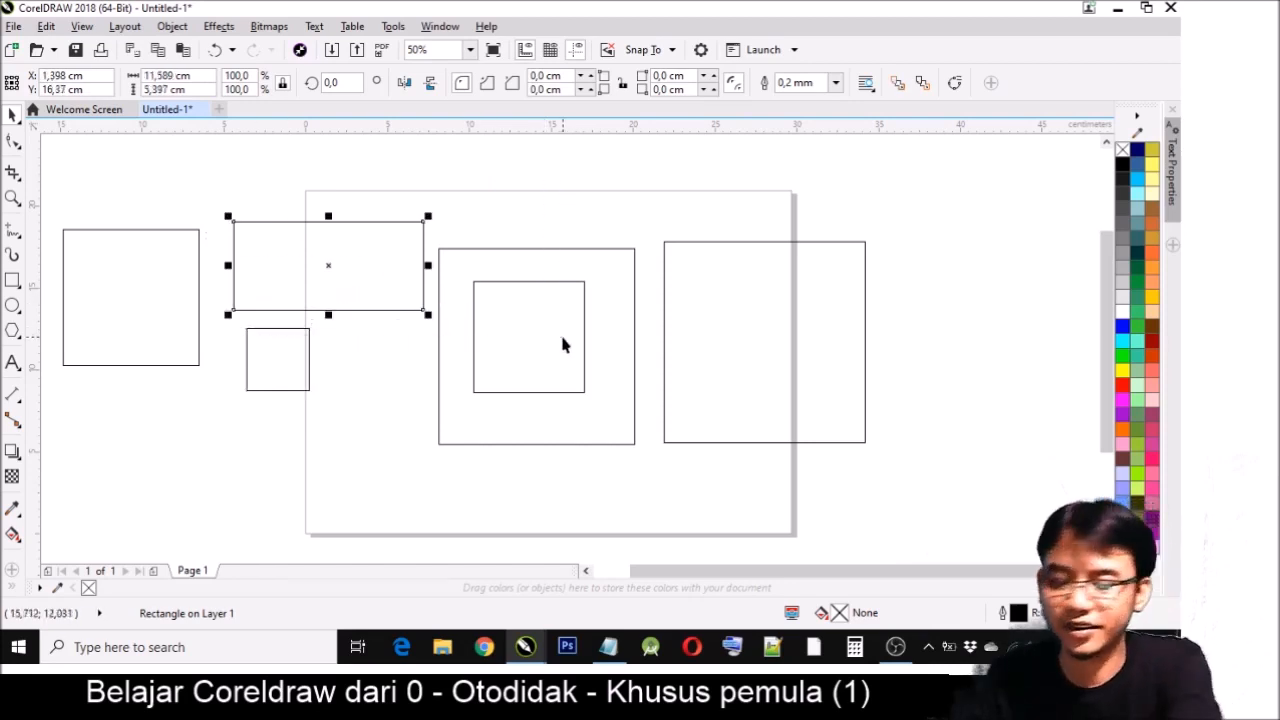
pyautogui.press('Delete')
pyautogui.moveTo(950, 511); pyautogui.dragTo(940, 506)
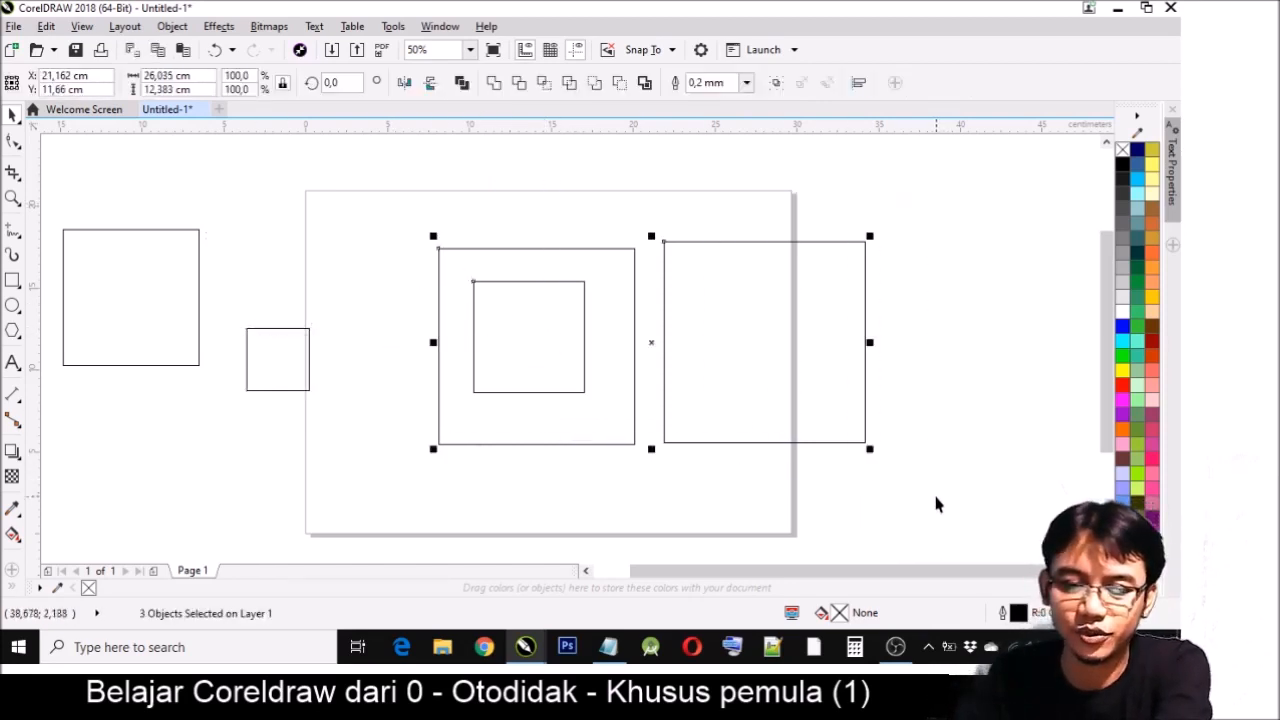
pyautogui.press('Delete')
pyautogui.moveTo(50, 168); pyautogui.dragTo(449, 497)
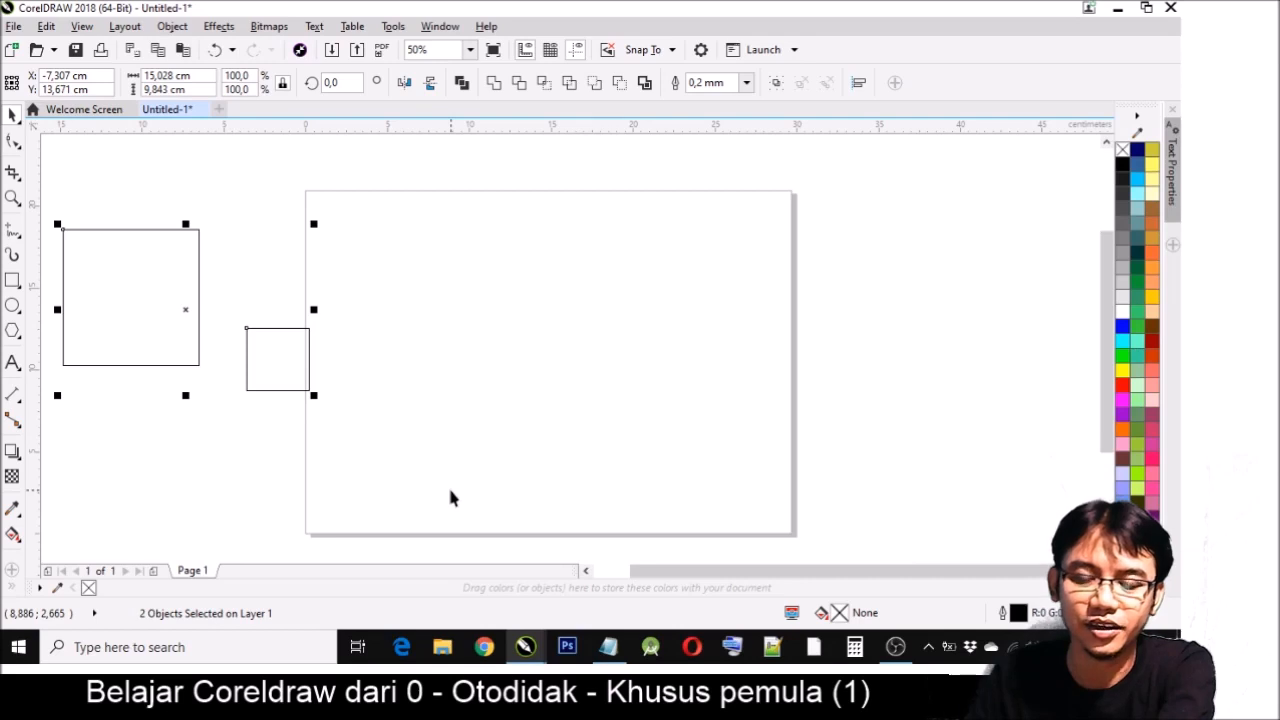
pyautogui.press('Delete')
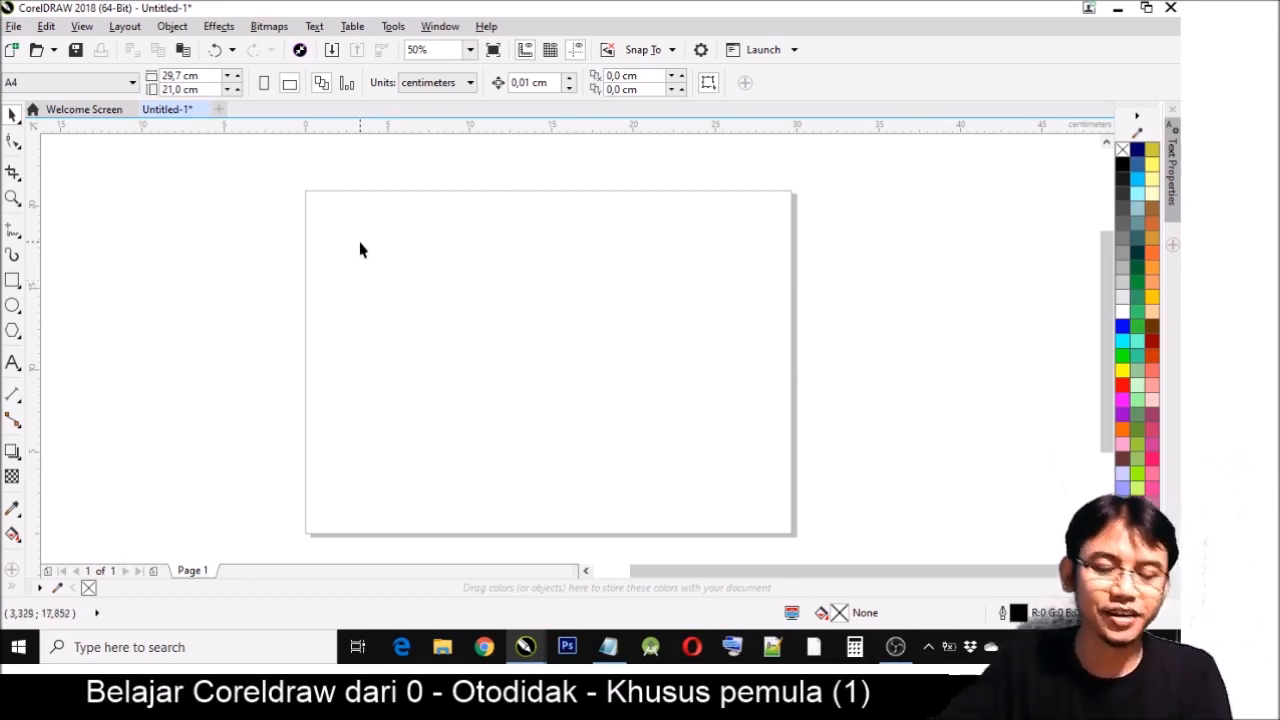
# - Draw a square about 8.6 cm wide near the middle of the page
pyautogui.click(13, 281)
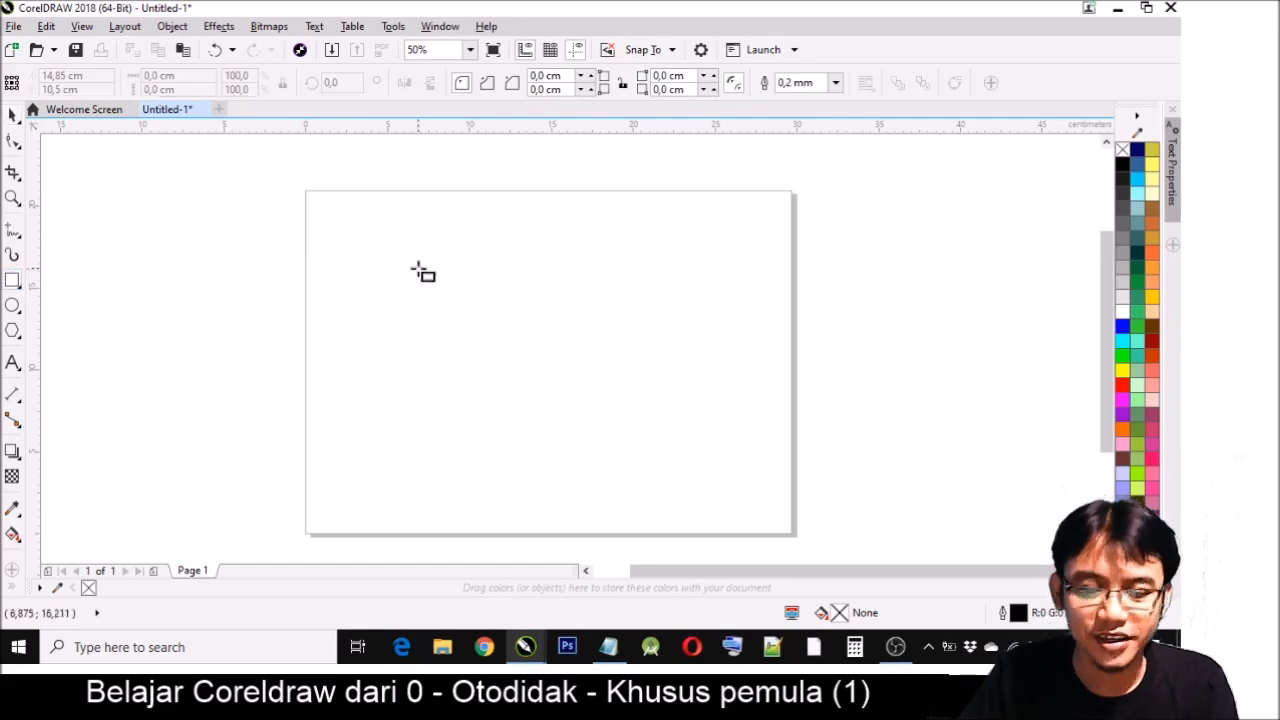
pyautogui.moveTo(449, 260); pyautogui.dragTo(472, 289)
pyautogui.moveTo(525, 358)
pyautogui.mouseDown()
pyautogui.moveTo(574, 428)
pyautogui.moveTo(491, 303)
pyautogui.moveTo(608, 422)
pyautogui.moveTo(508, 317)
pyautogui.moveTo(590, 400)
pyautogui.mouseUp()
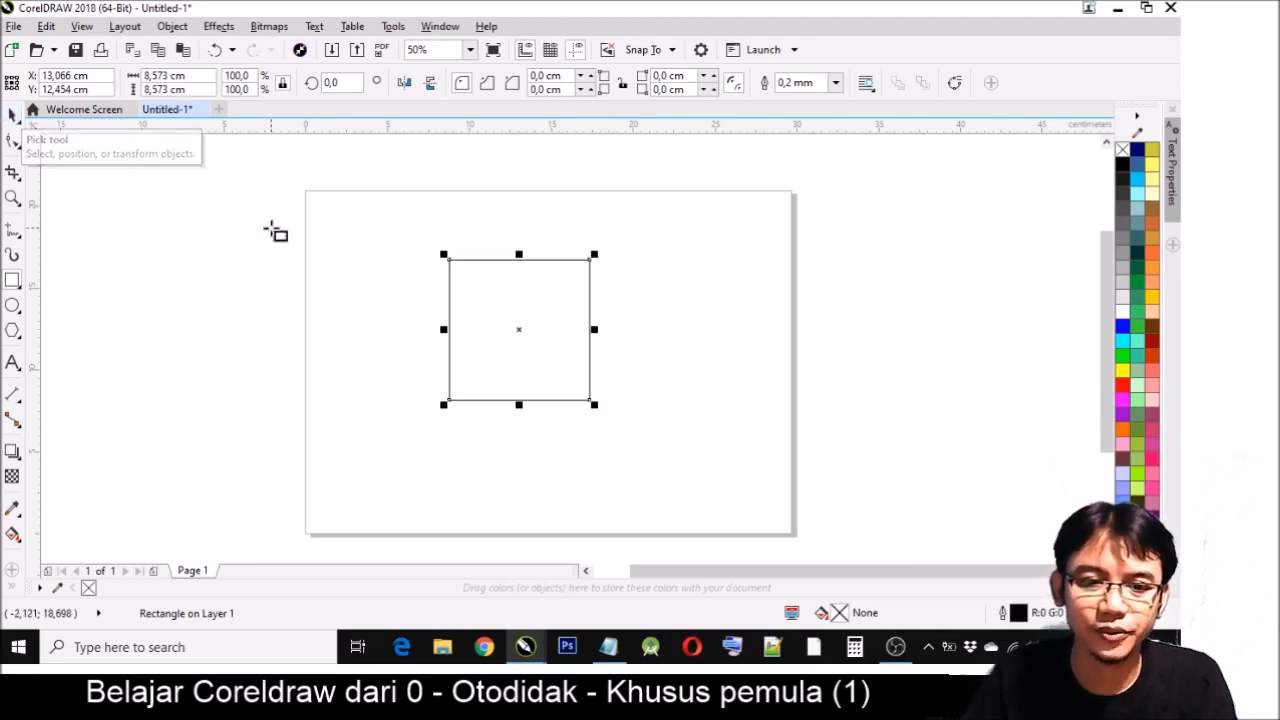
# - Set the square's width to 20 cm with the ratio locked
pyautogui.moveTo(196, 77); pyautogui.dragTo(140, 89)
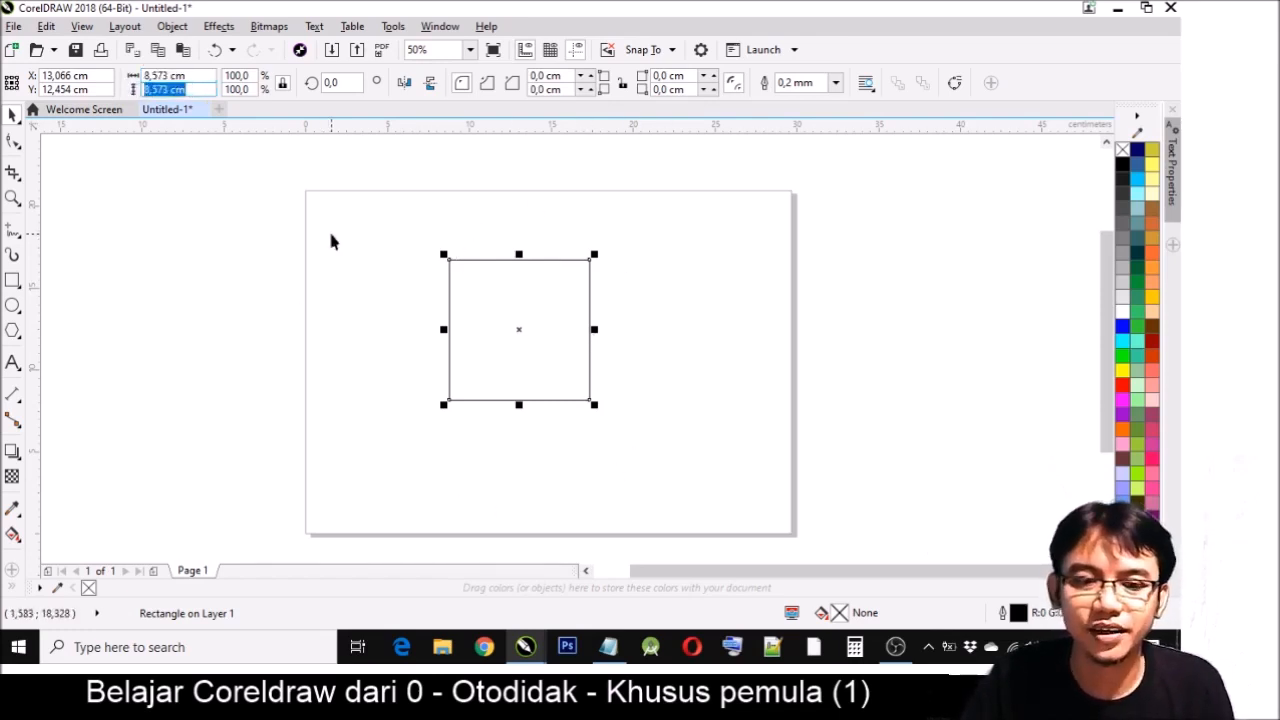
pyautogui.click(197, 78)
pyautogui.moveTo(197, 78); pyautogui.dragTo(128, 78)
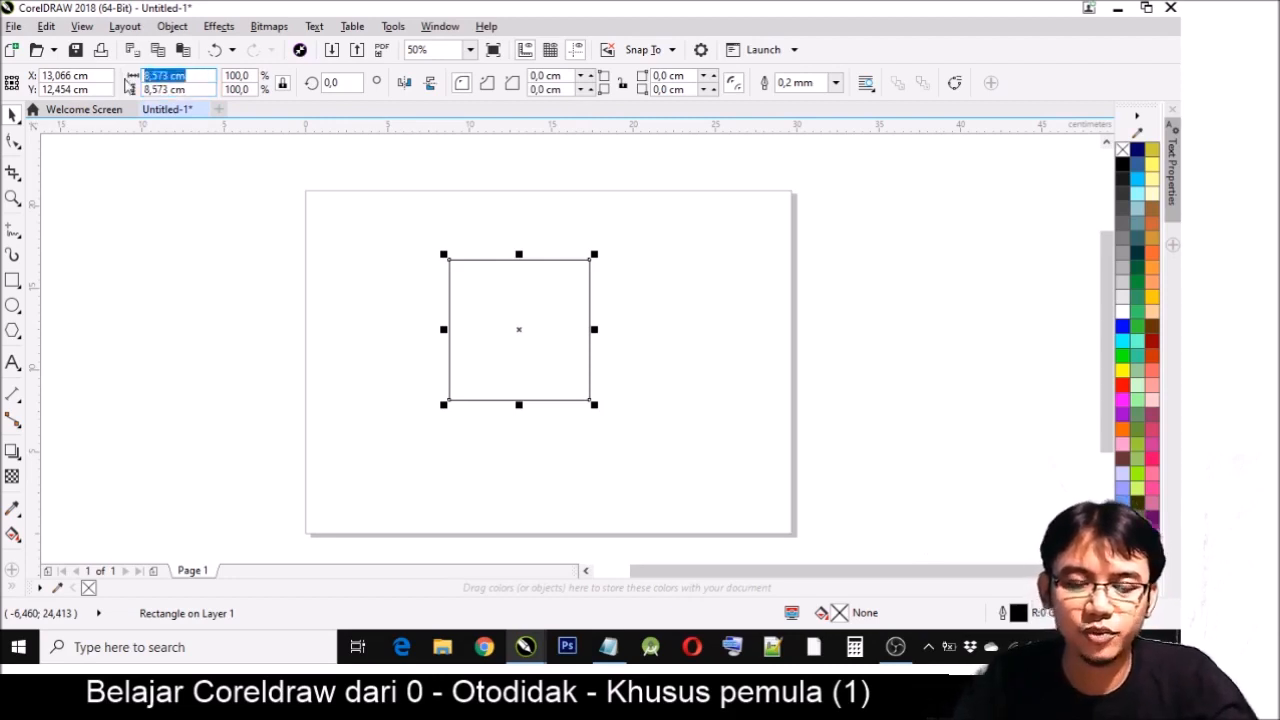
pyautogui.write('20')
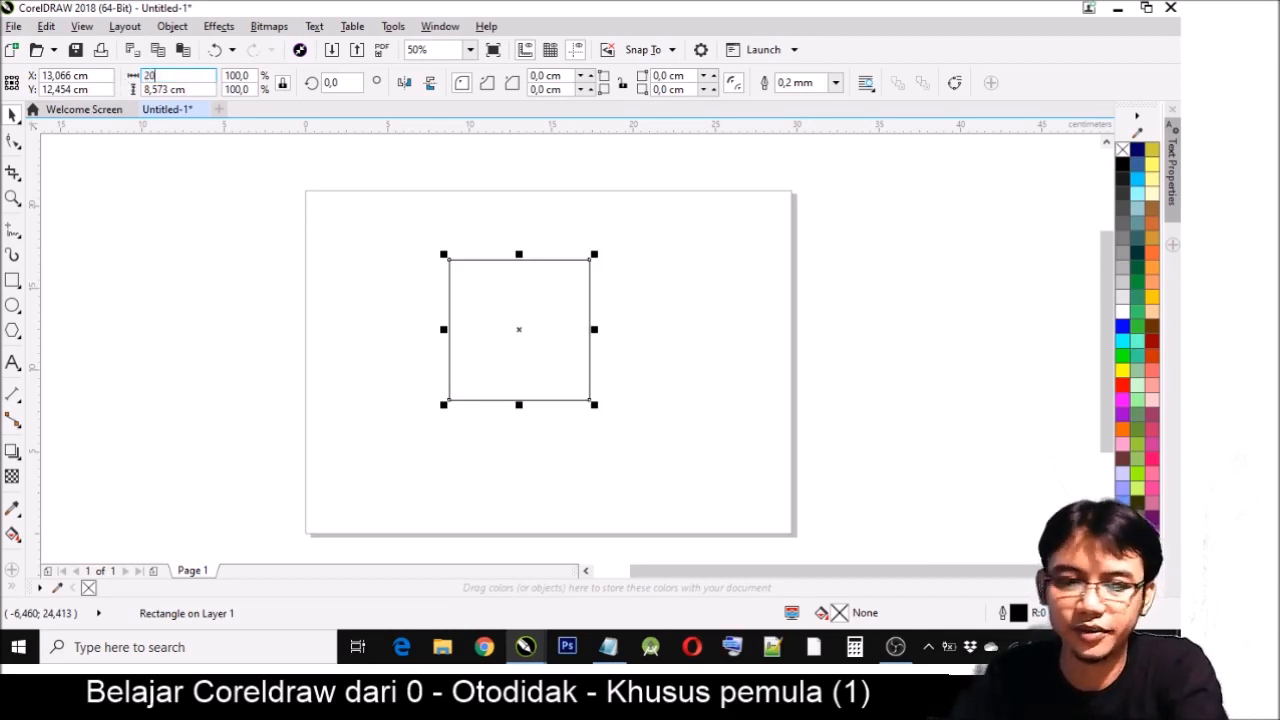
pyautogui.press('Return')
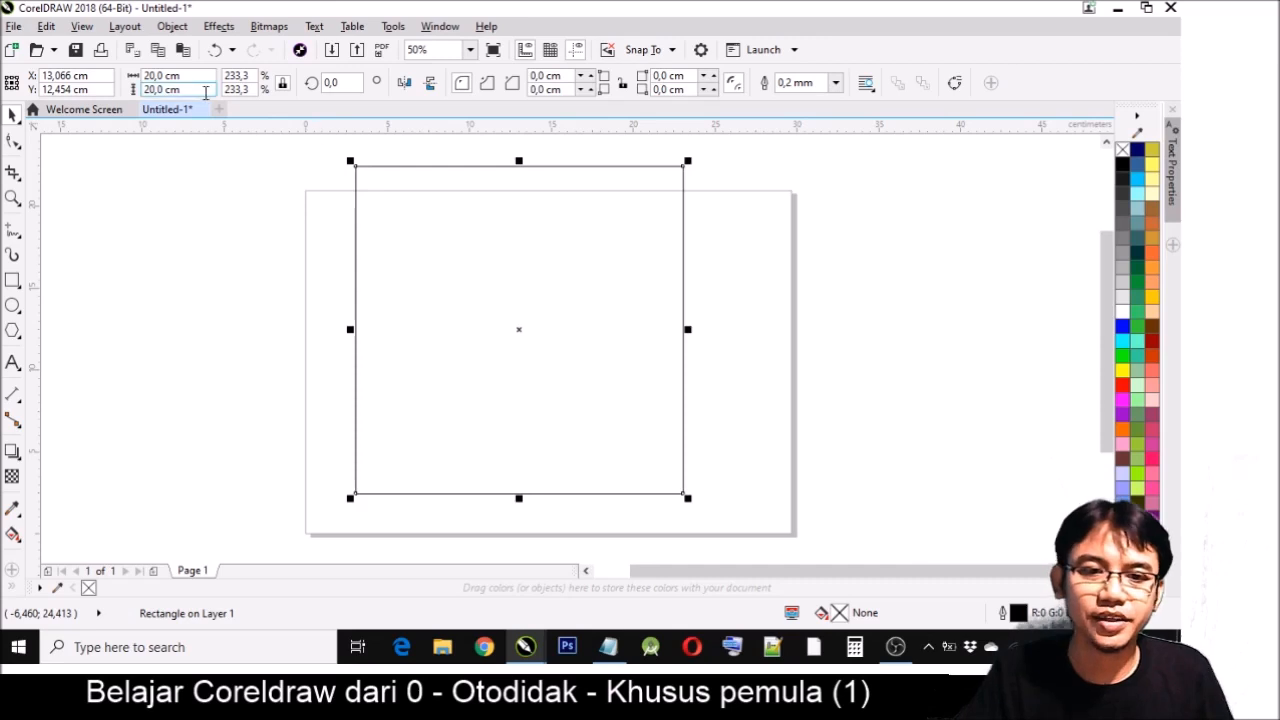
# - Review the square's size and ratio-lock settings, and set its width to 30 cm with proportions locked
pyautogui.moveTo(202, 89); pyautogui.dragTo(133, 90)
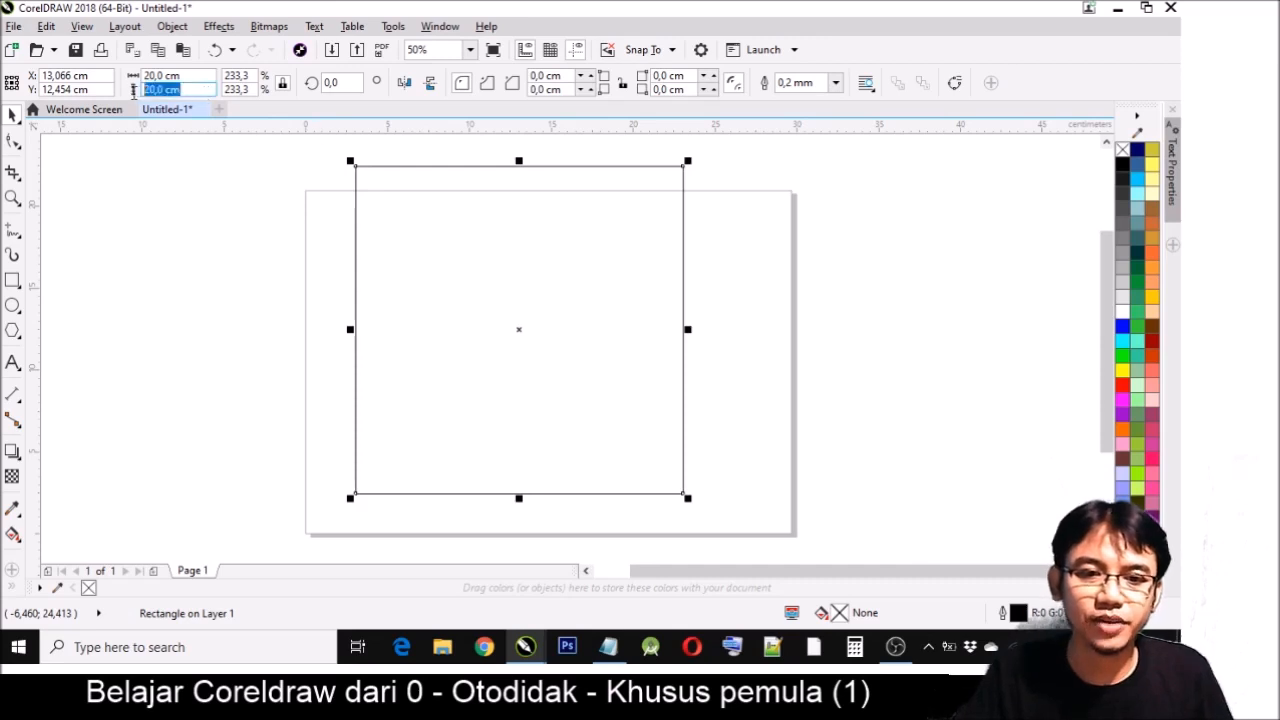
pyautogui.click(194, 92)
pyautogui.moveTo(199, 92); pyautogui.dragTo(144, 90)
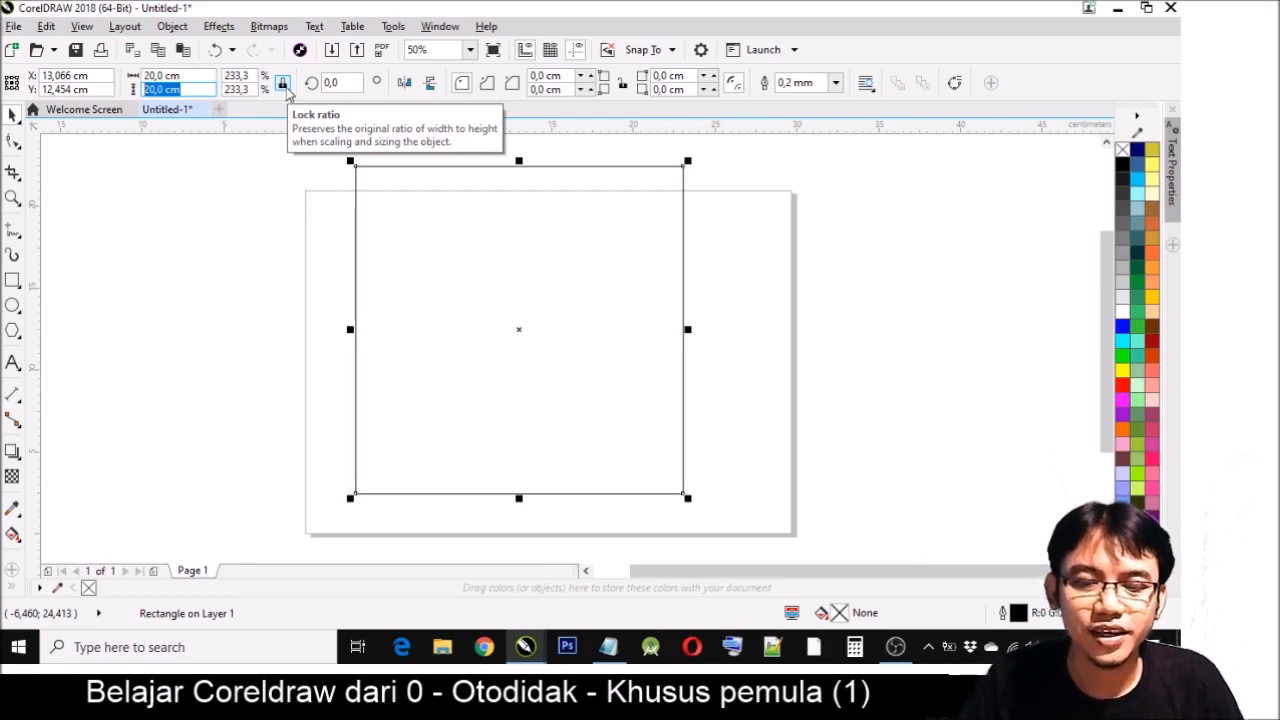
pyautogui.moveTo(212, 78); pyautogui.dragTo(127, 80)
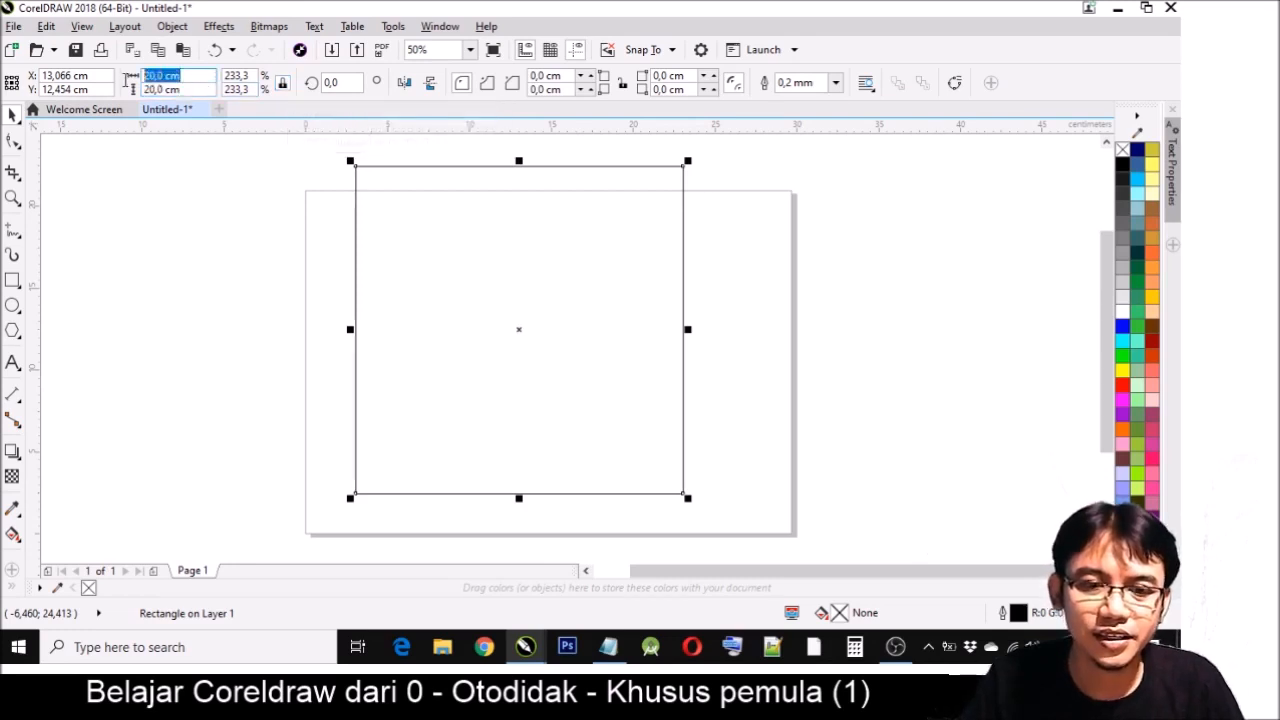
pyautogui.moveTo(205, 89); pyautogui.dragTo(140, 90)
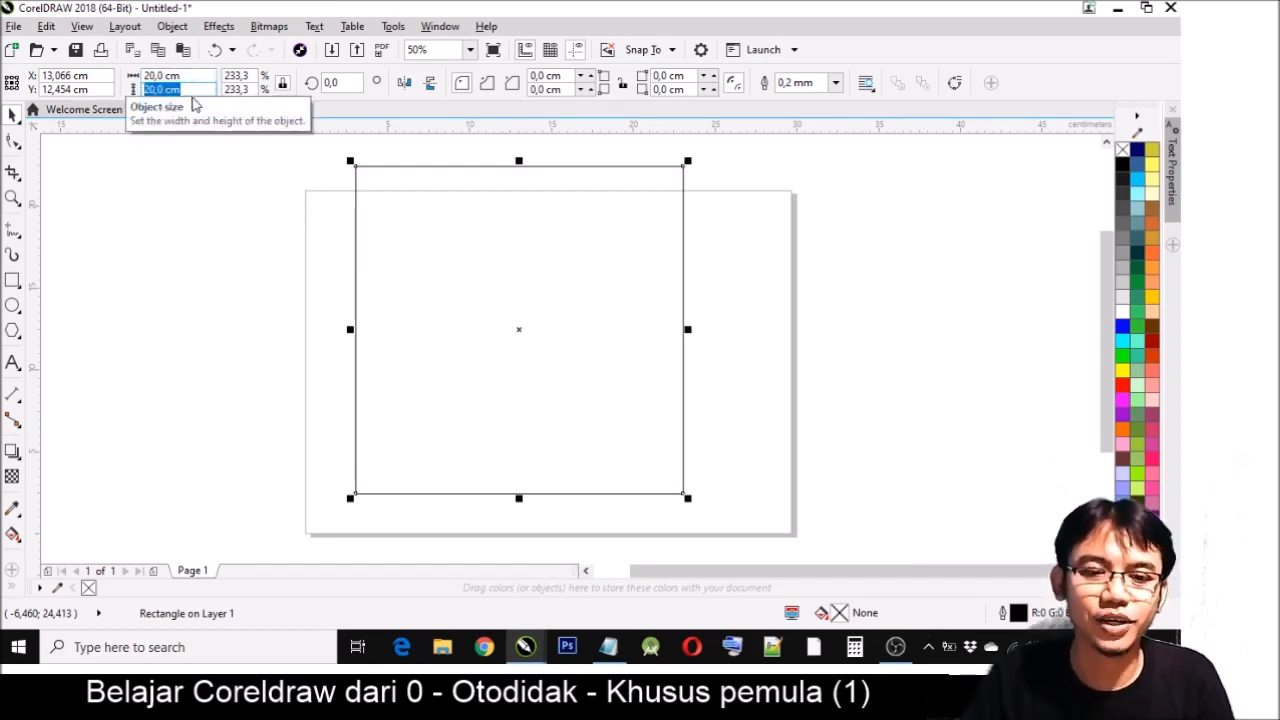
pyautogui.moveTo(200, 76); pyautogui.dragTo(132, 76)
pyautogui.write('30')
pyautogui.press('Return')
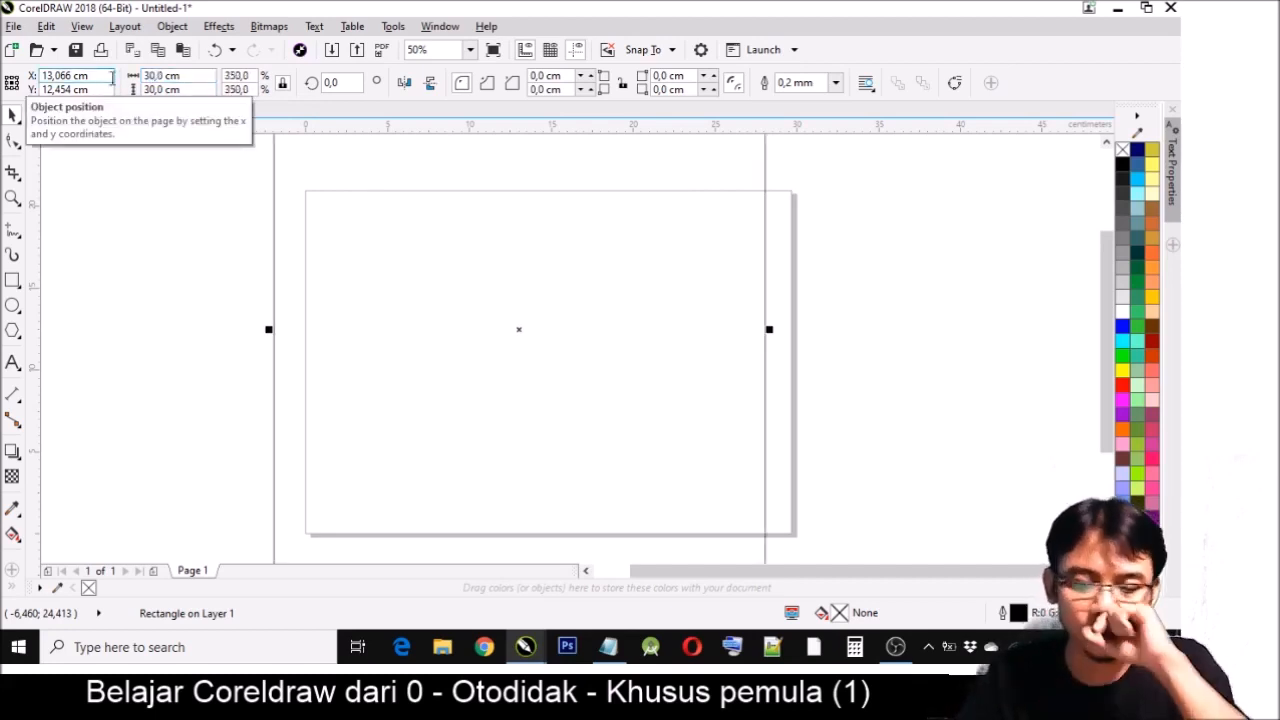
# - Resize the square proportionally to 15 cm wide, and set its width back to 20 cm
pyautogui.moveTo(190, 76); pyautogui.dragTo(142, 76)
pyautogui.write('15')
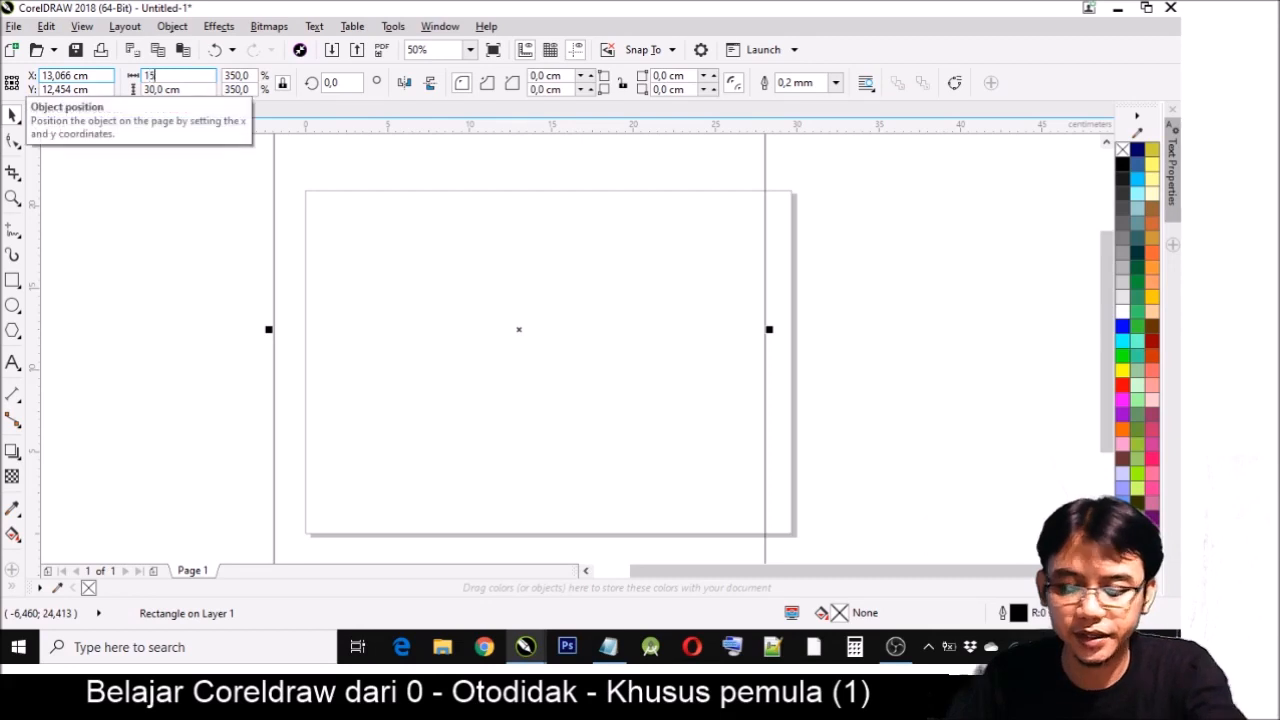
pyautogui.press('Return')
pyautogui.moveTo(198, 78); pyautogui.dragTo(142, 78)
pyautogui.write('20')
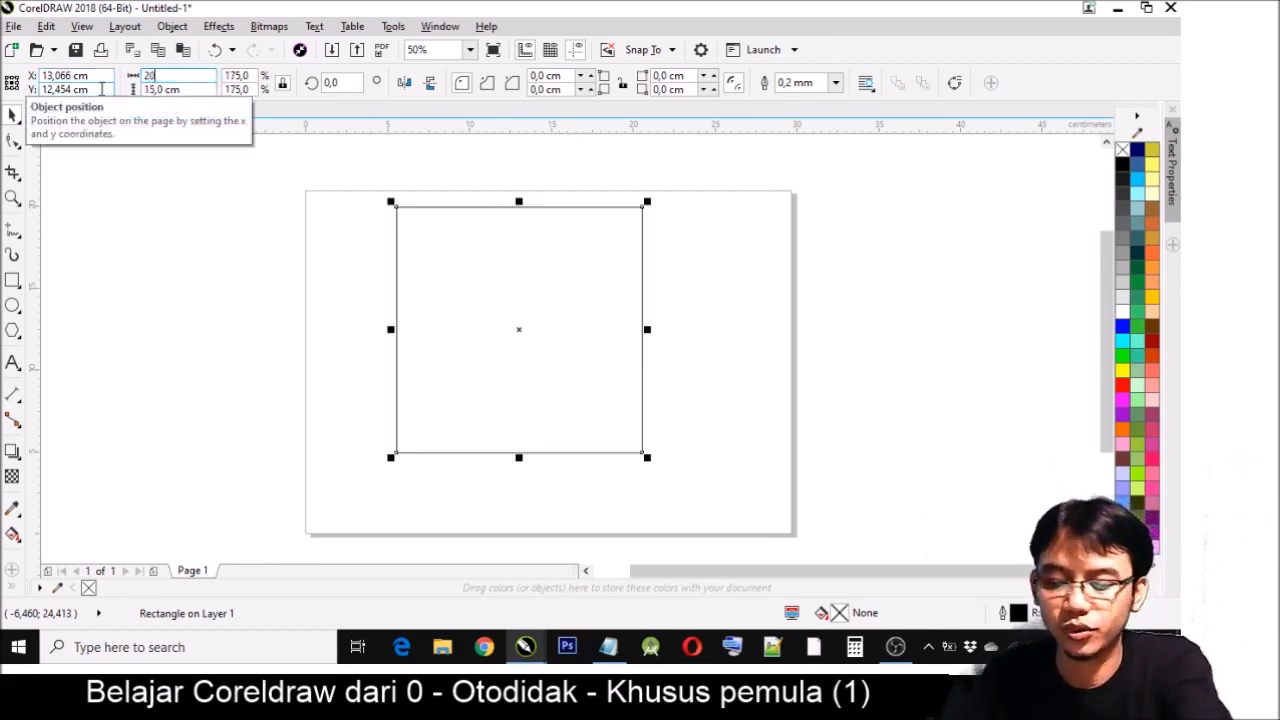
pyautogui.press('Return')
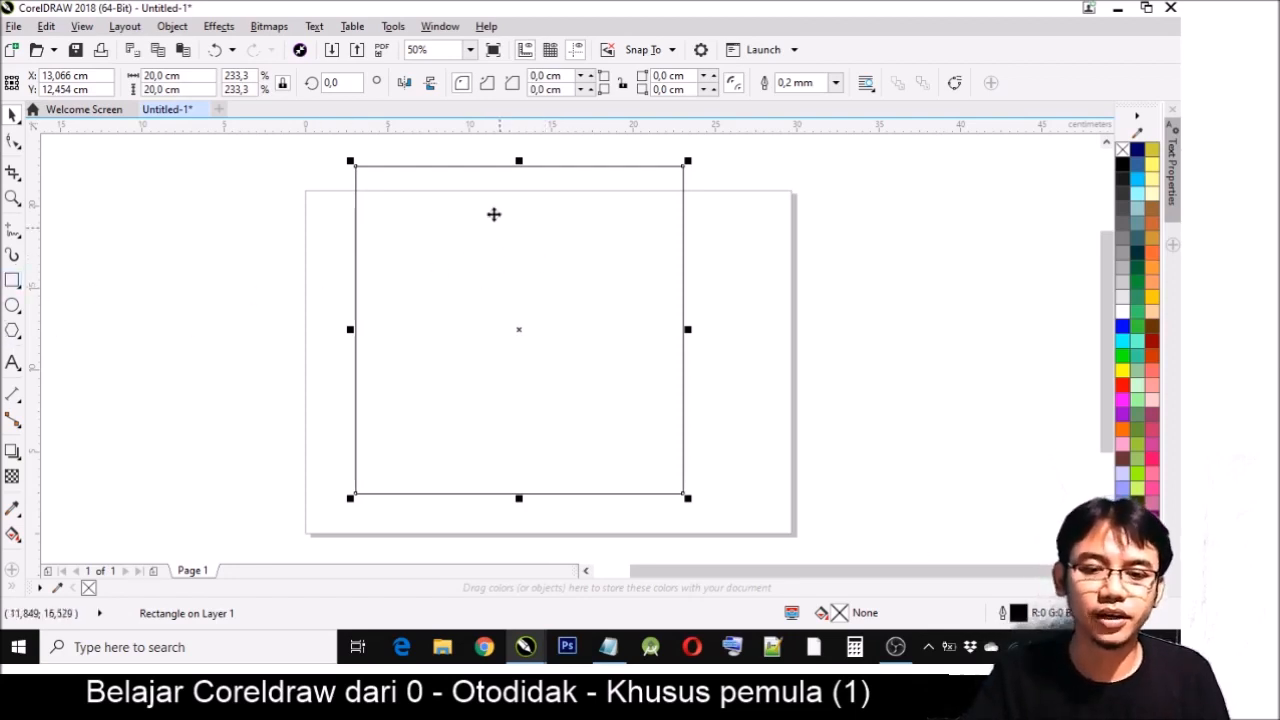
# - Move the square across the page's right edge to about X 32.1, Y 12.2 cm, and draw a rectangle about 14.9 × 7.2 cm on the page
pyautogui.click(12, 116)
pyautogui.moveTo(489, 321); pyautogui.dragTo(847, 291)
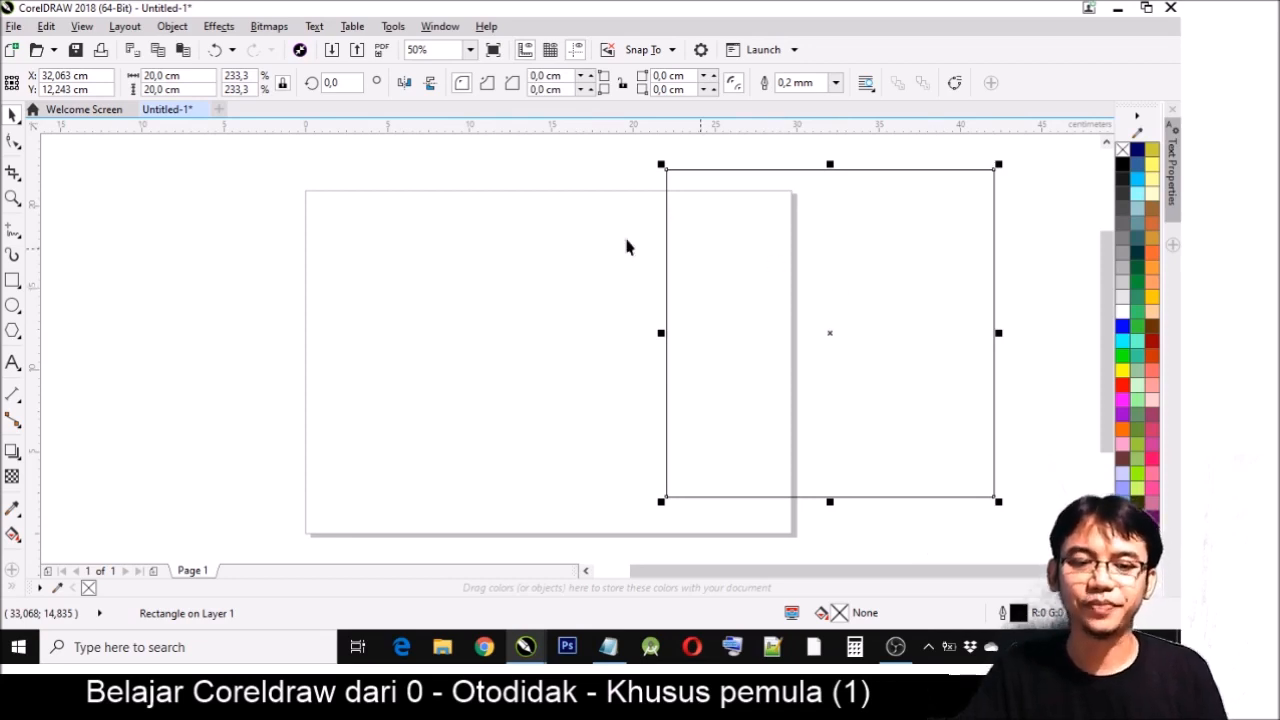
pyautogui.click(12, 282)
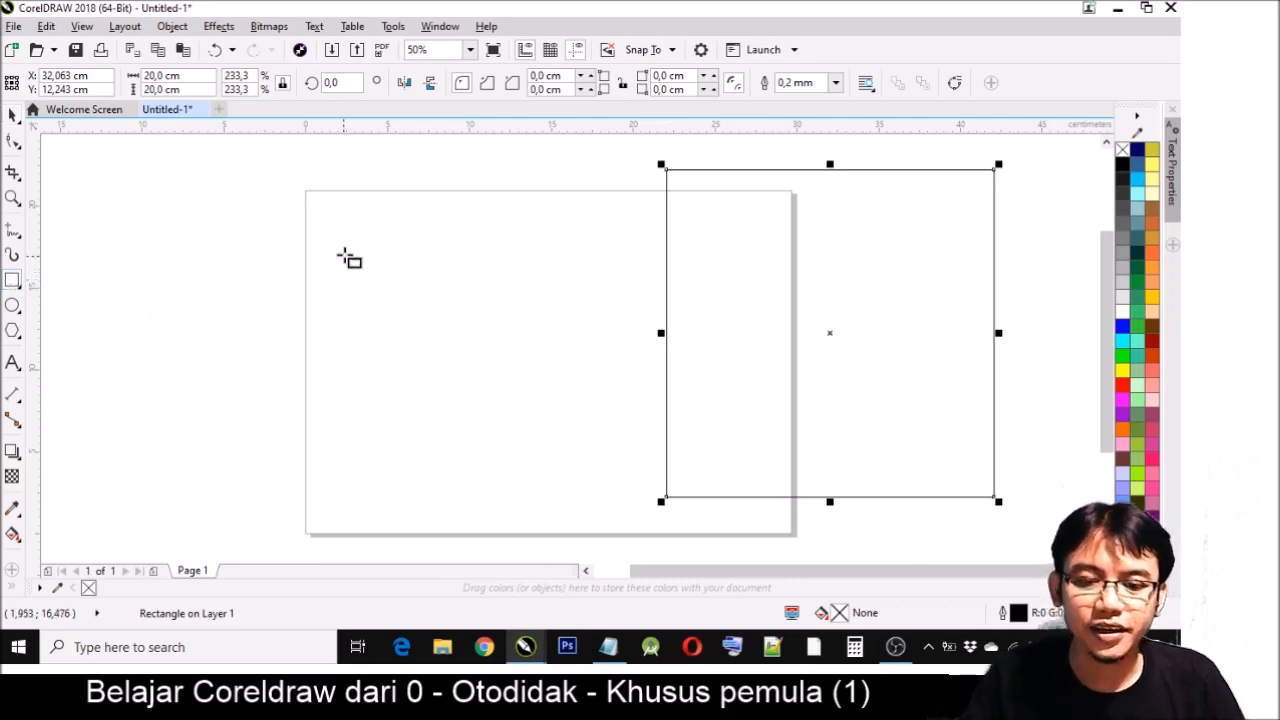
pyautogui.moveTo(347, 250)
pyautogui.mouseDown()
pyautogui.moveTo(585, 398)
pyautogui.moveTo(506, 394)
pyautogui.moveTo(591, 368)
pyautogui.mouseUp()
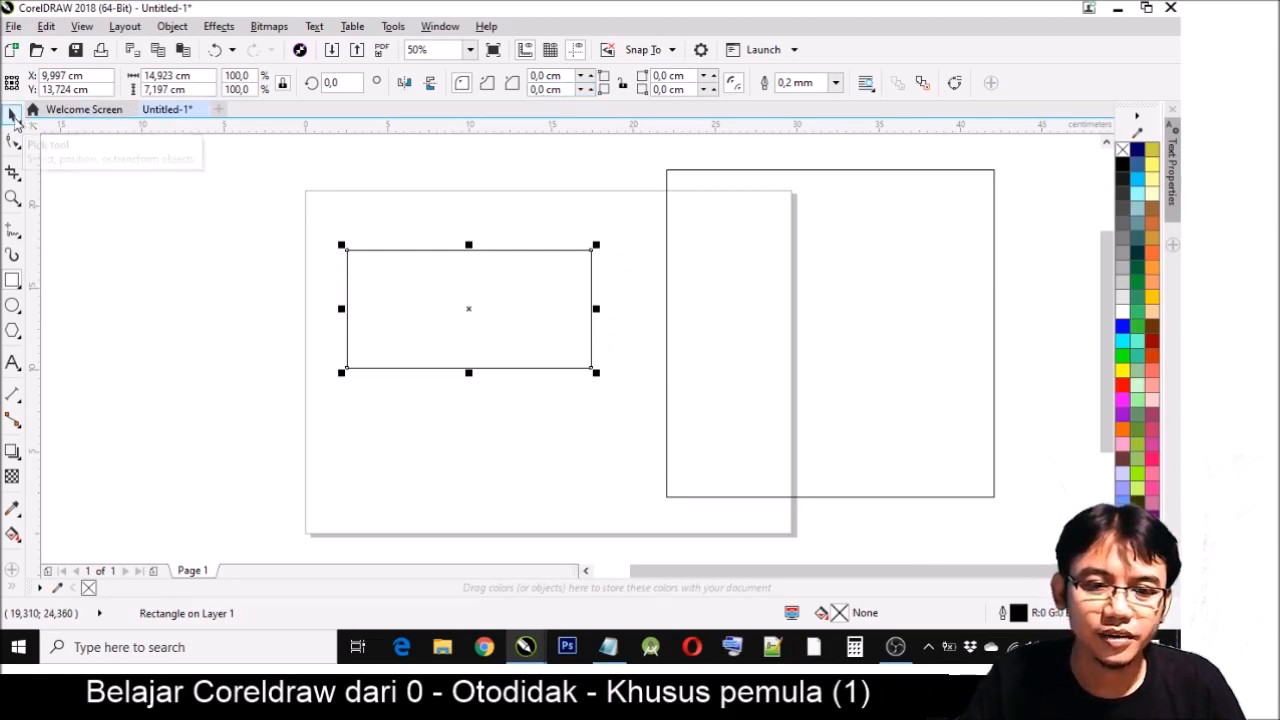
pyautogui.click(14, 119)
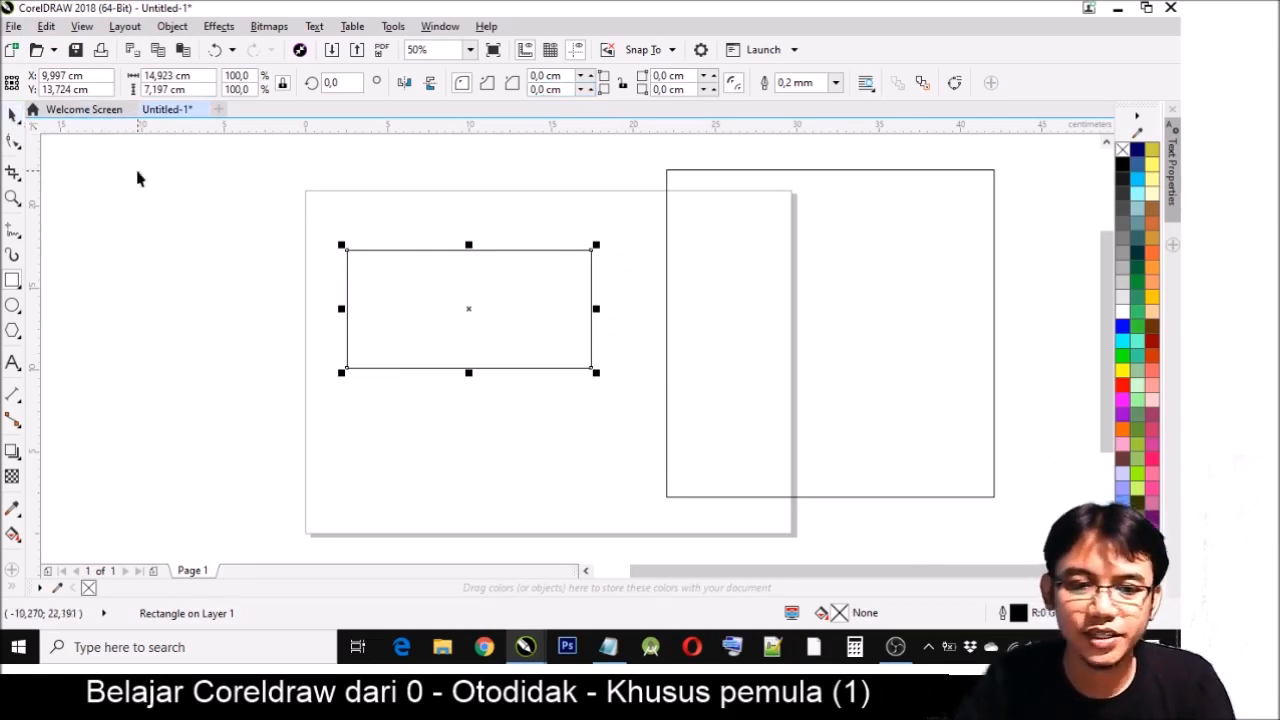
# - Set the rectangle's width to 20 cm and its height to 10 cm with the ratio locked
pyautogui.click(190, 77)
pyautogui.write('20')
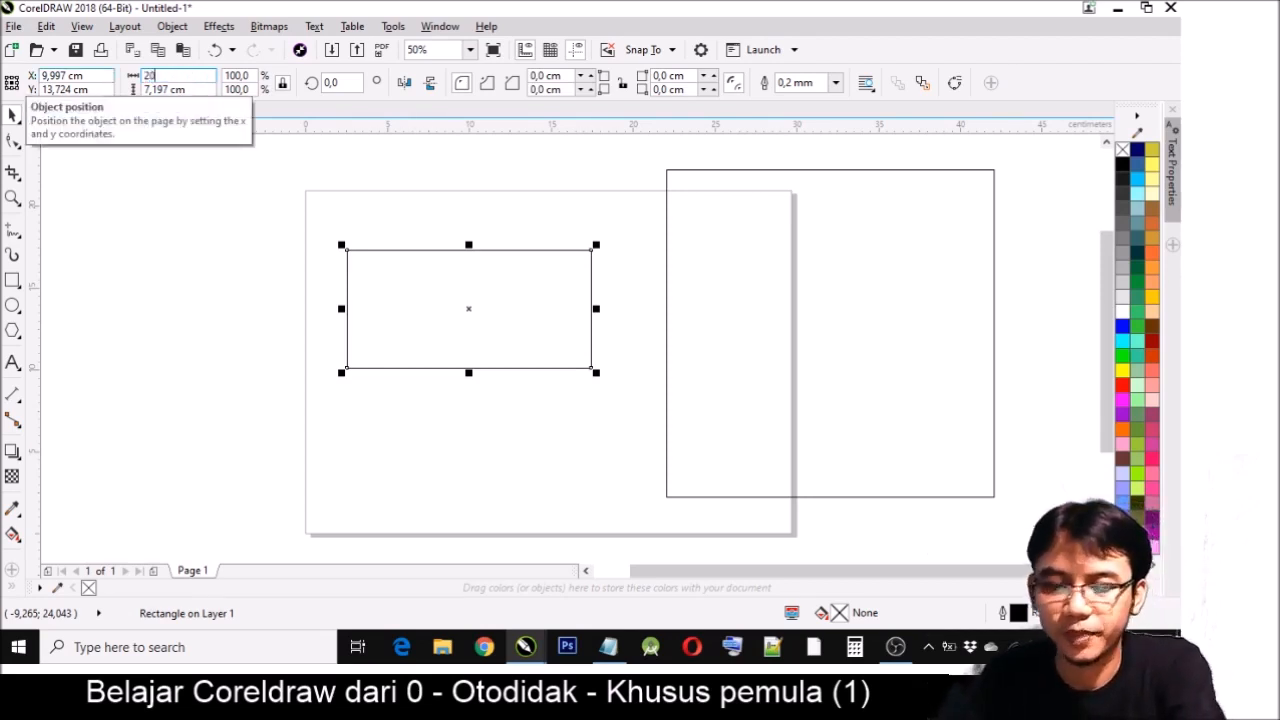
pyautogui.press('Return')
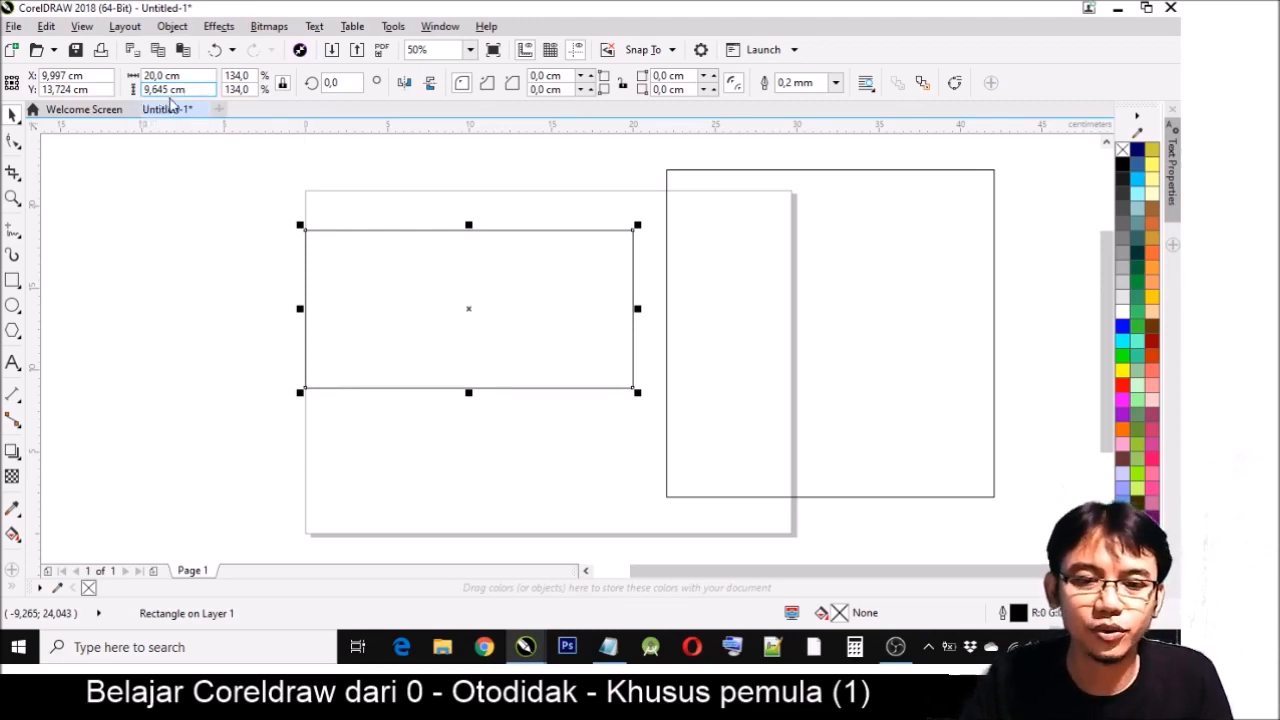
pyautogui.click(197, 89)
pyautogui.write('1')
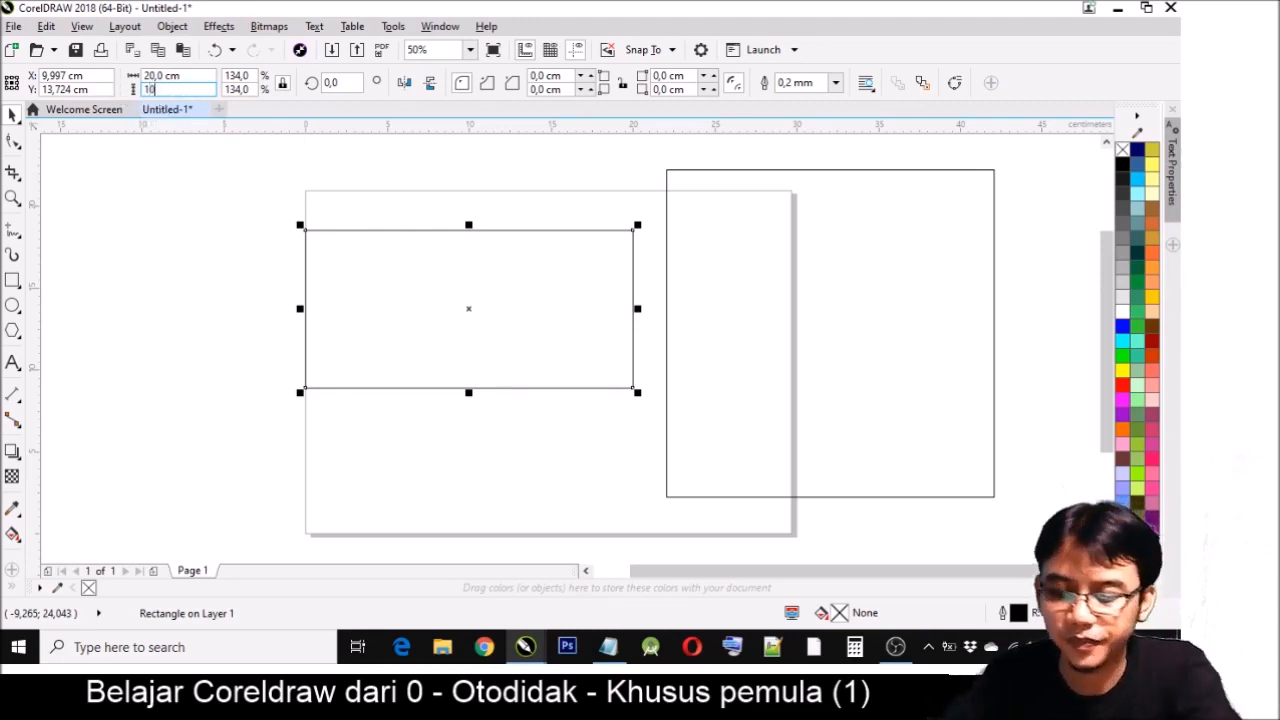
pyautogui.write('0')
pyautogui.press('Return')
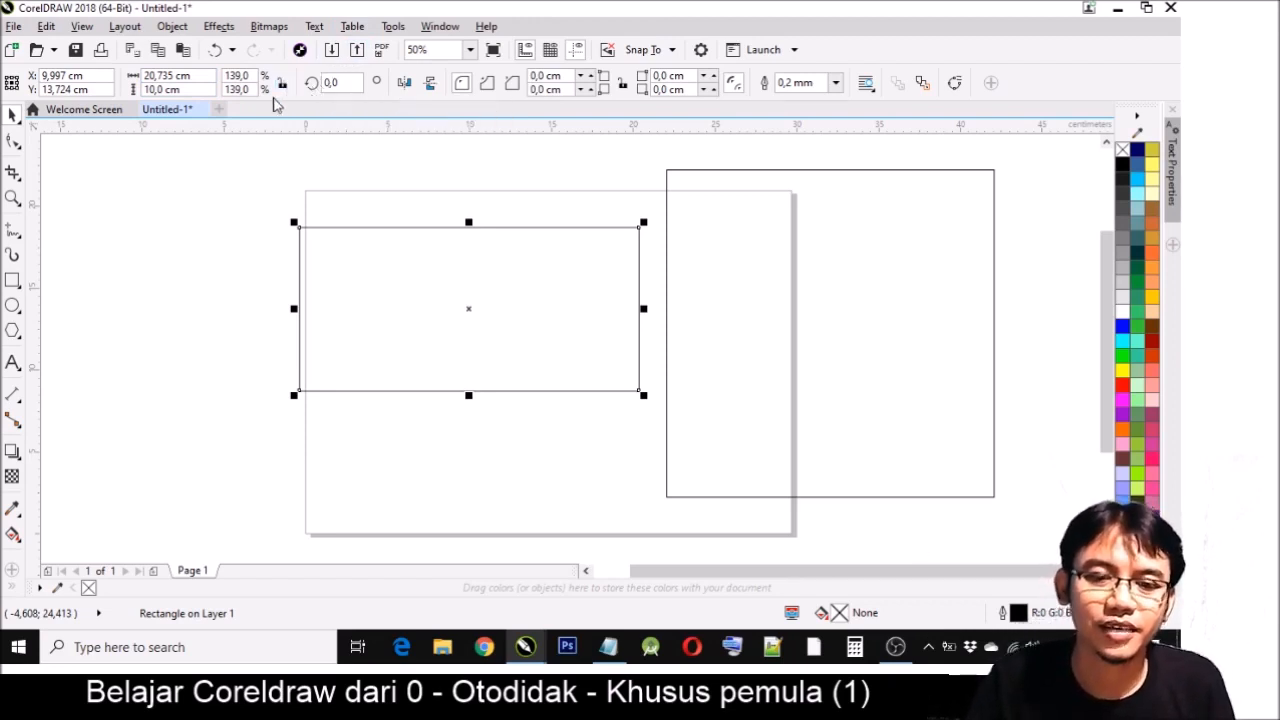
# - Set the rectangle's width to 20 cm with the ratio unlocked
pyautogui.moveTo(203, 76); pyautogui.dragTo(144, 76)
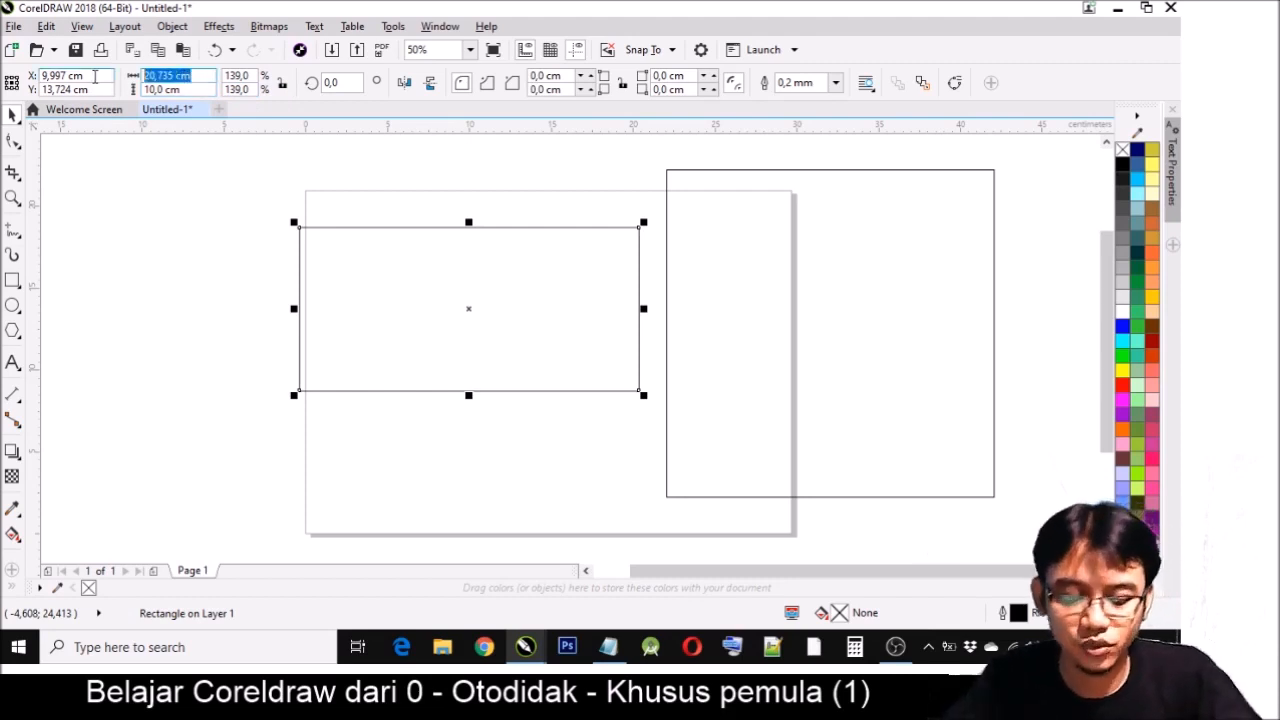
pyautogui.write('20')
pyautogui.press('Return')
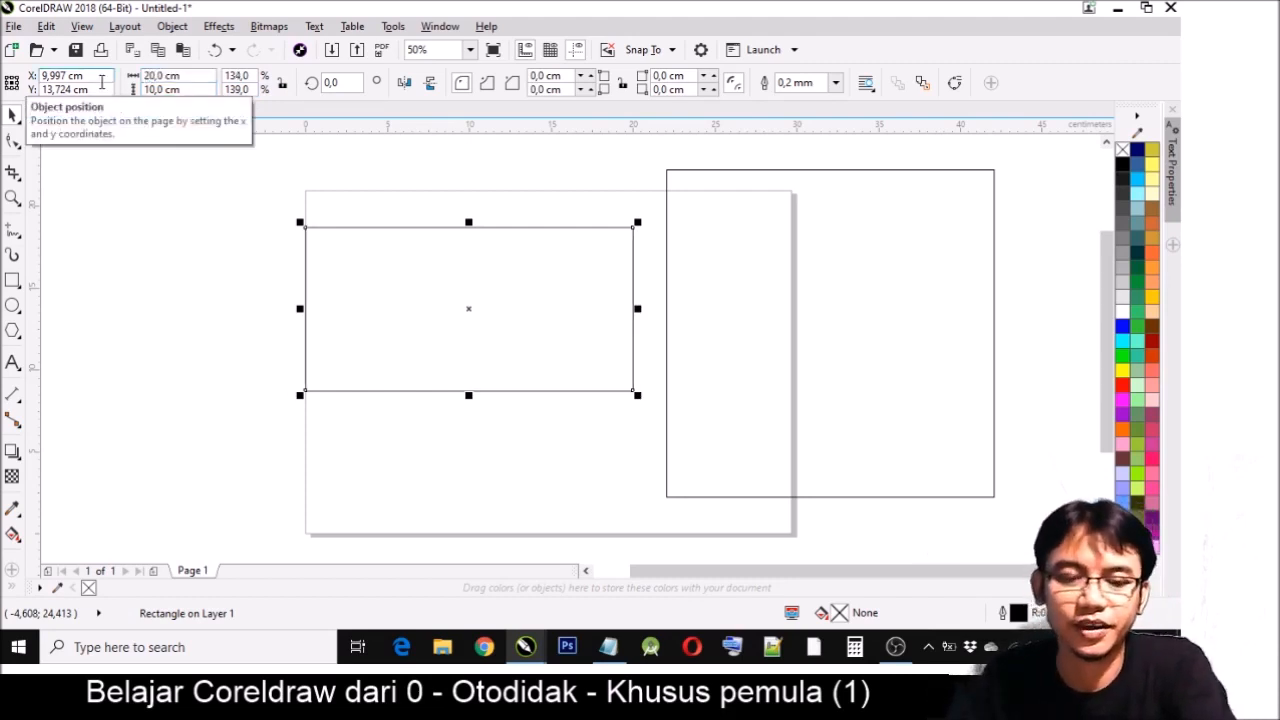
# - Move the rectangle to about X 10.6, Y 12.9 cm, and the square to about X 33.4, Y 12.2 cm
pyautogui.moveTo(467, 283); pyautogui.dragTo(477, 297)
pyautogui.click(661, 301)
pyautogui.click(706, 269)
pyautogui.moveTo(706, 269); pyautogui.dragTo(758, 264)
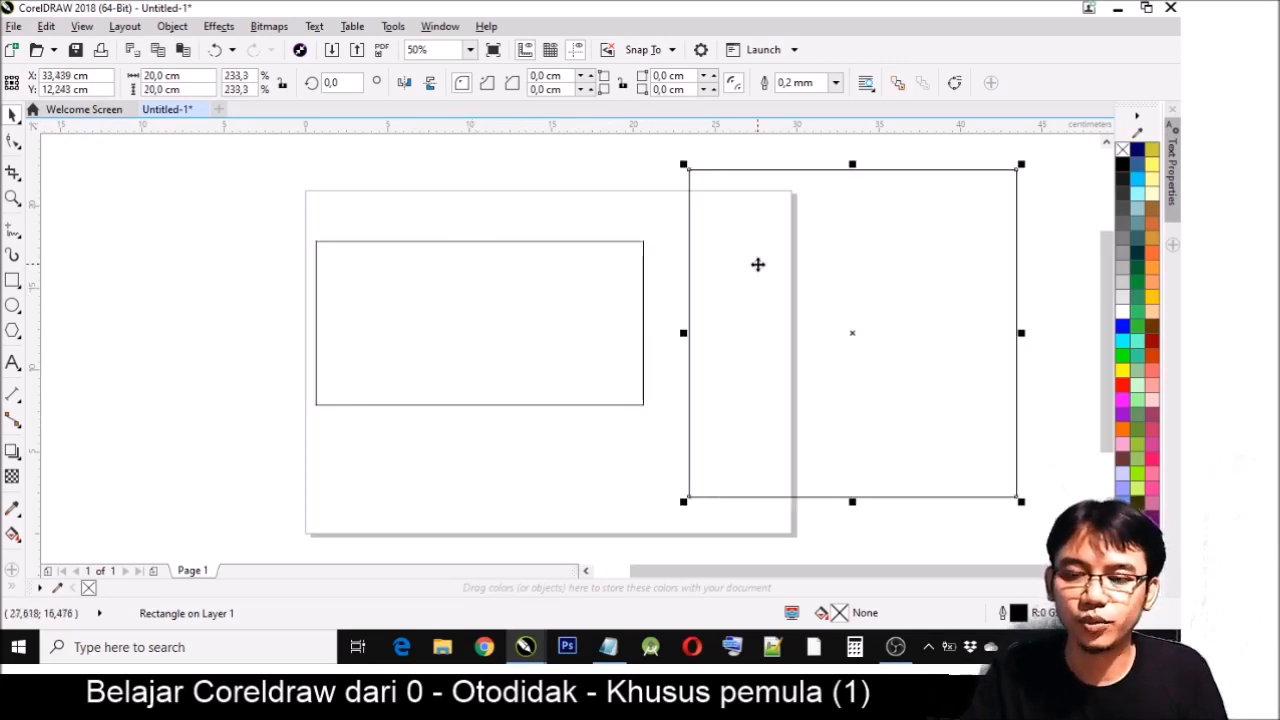
# - Move the rectangle across the page's left edge to about X 4.3, Y 12.1 cm, and deselect it
pyautogui.click(486, 317)
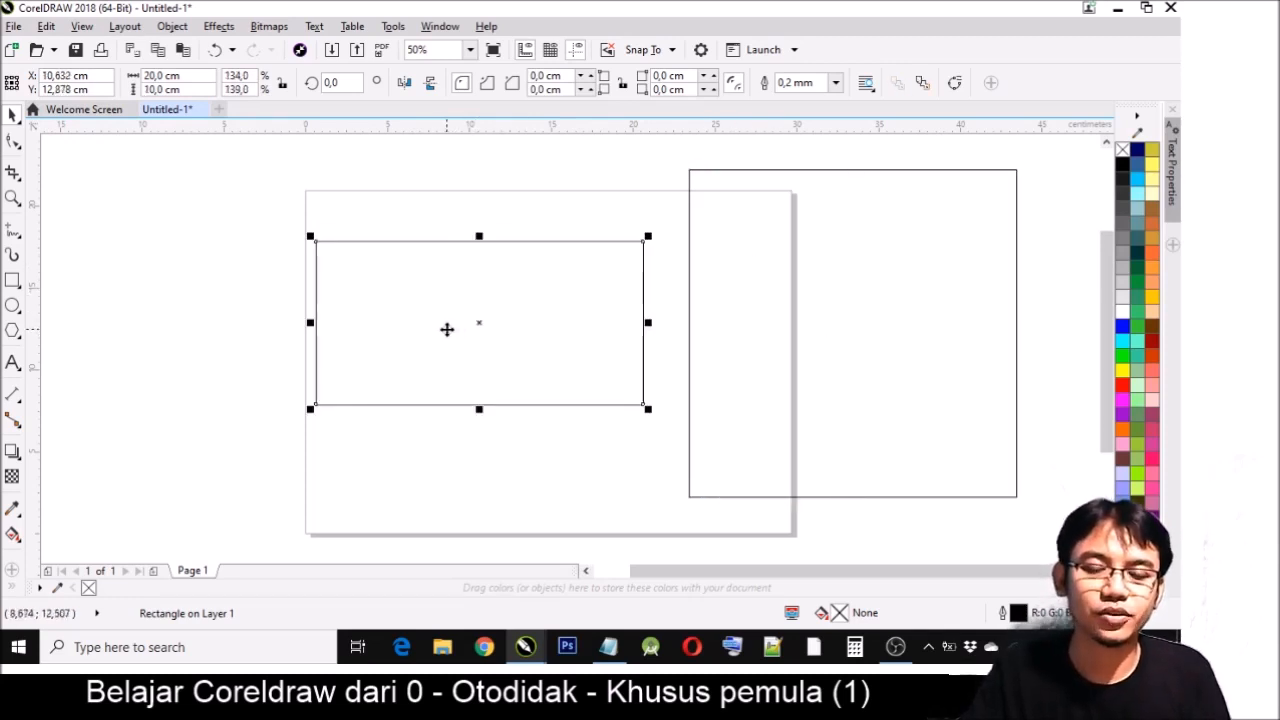
pyautogui.moveTo(594, 297); pyautogui.dragTo(502, 320)
pyautogui.click(12, 118)
pyautogui.click(375, 288)
pyautogui.click(522, 290)
pyautogui.click(540, 268)
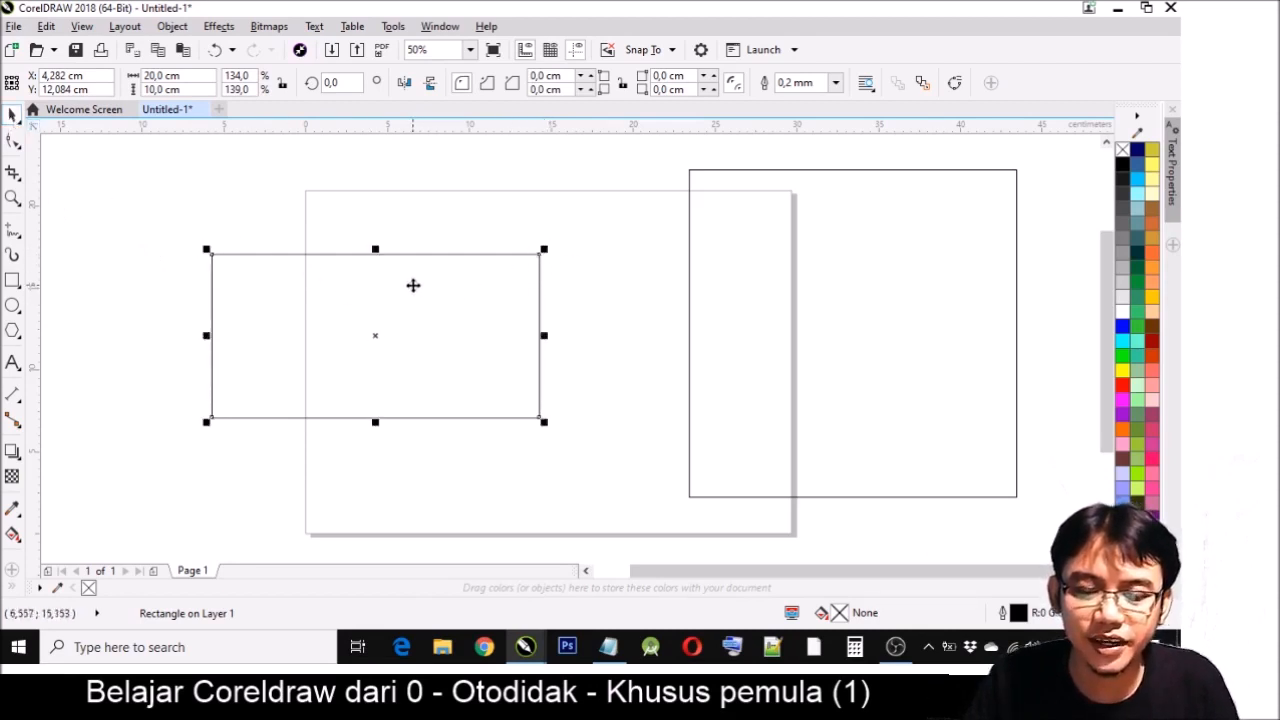
pyautogui.click(453, 220)
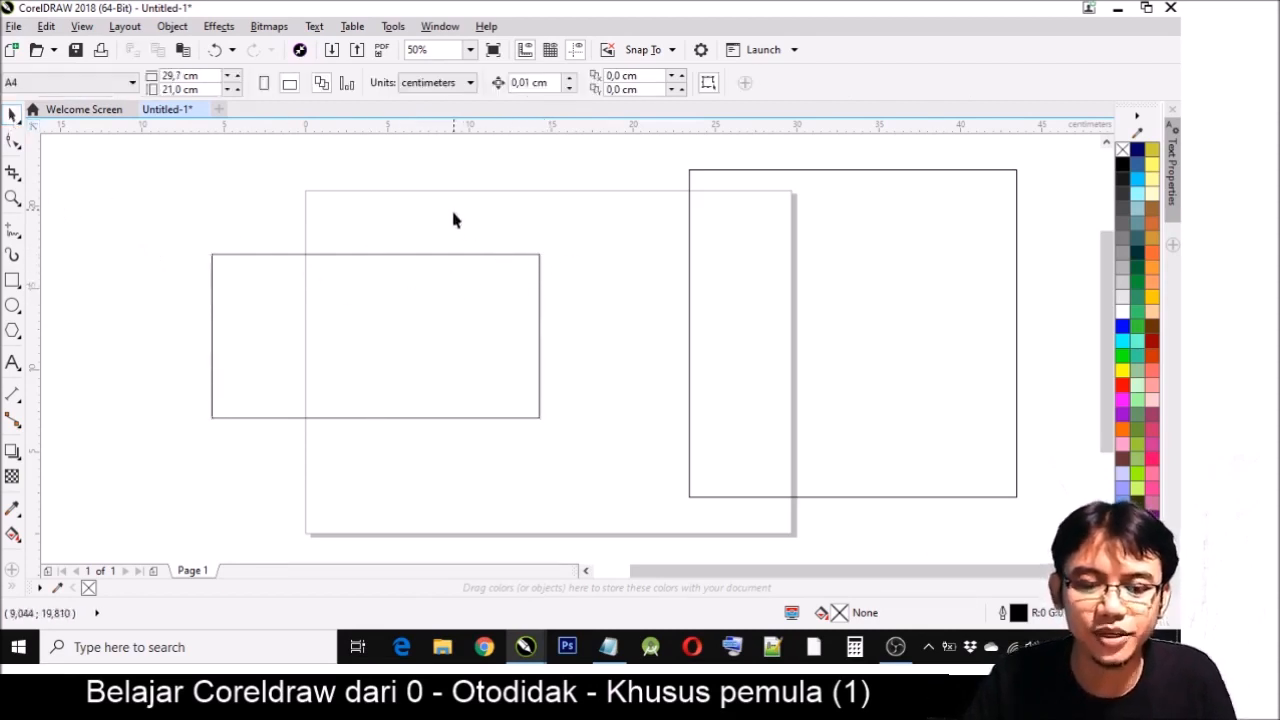
# - Resize the rectangle from its corners to about 16.6 × 8.3 cm and move it off the page's left edge
pyautogui.click(410, 316)
pyautogui.moveTo(543, 248); pyautogui.dragTo(671, 180)
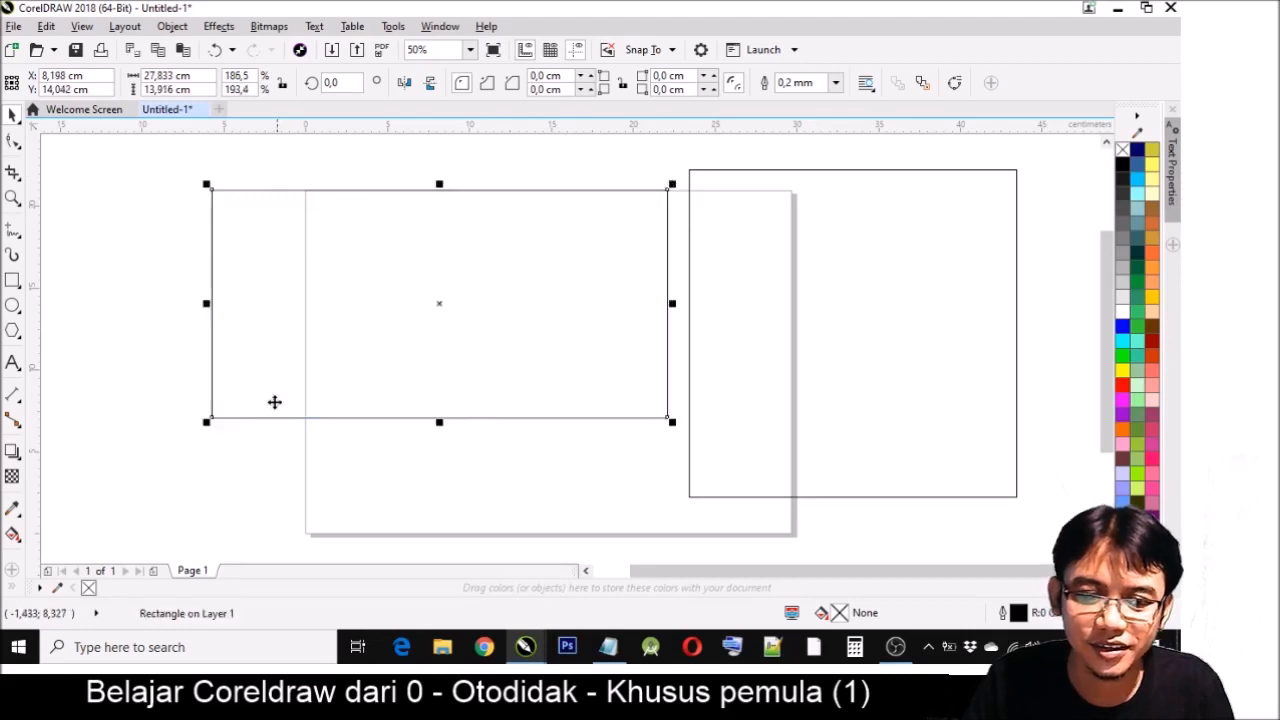
pyautogui.moveTo(206, 422); pyautogui.dragTo(389, 330)
pyautogui.click(392, 330)
pyautogui.click(390, 331)
pyautogui.click(440, 306)
pyautogui.moveTo(626, 234); pyautogui.dragTo(192, 248)
# - Move the square onto the page and scale it down proportionally from its corners to about 9.4 cm
pyautogui.moveTo(828, 248); pyautogui.dragTo(489, 302)
pyautogui.moveTo(595, 285); pyautogui.dragTo(610, 253)
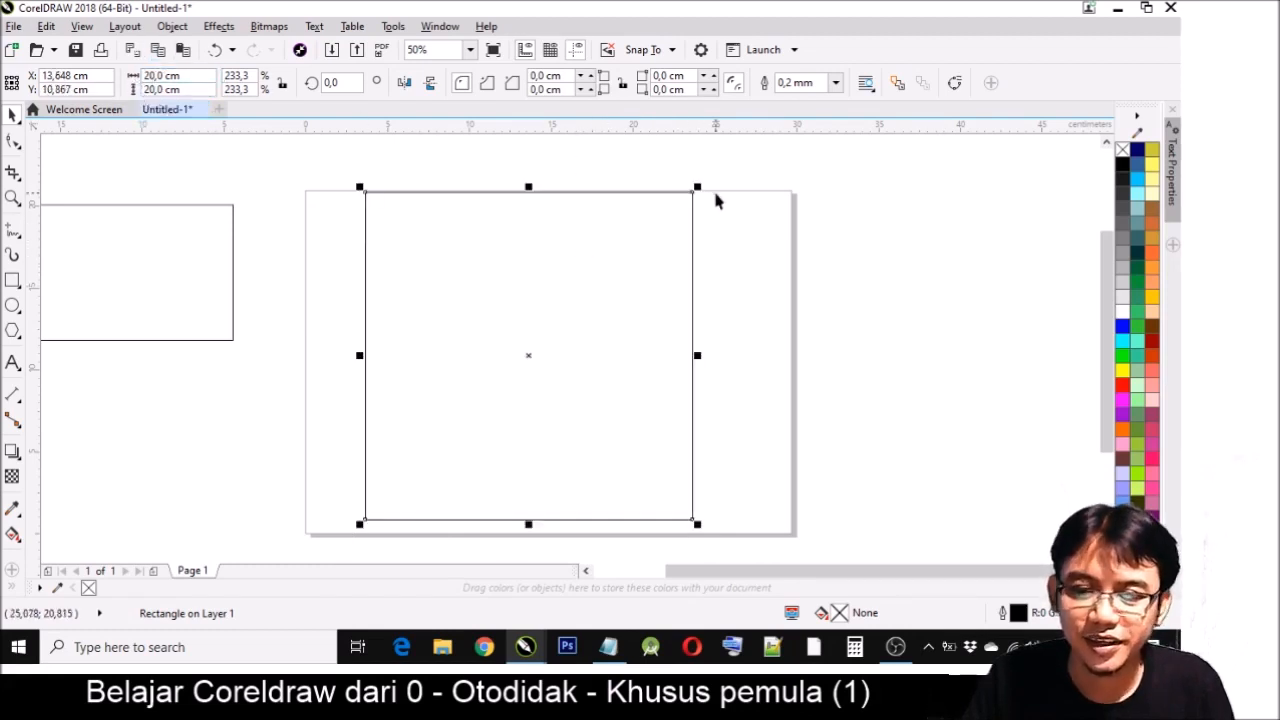
pyautogui.moveTo(699, 185); pyautogui.dragTo(618, 266)
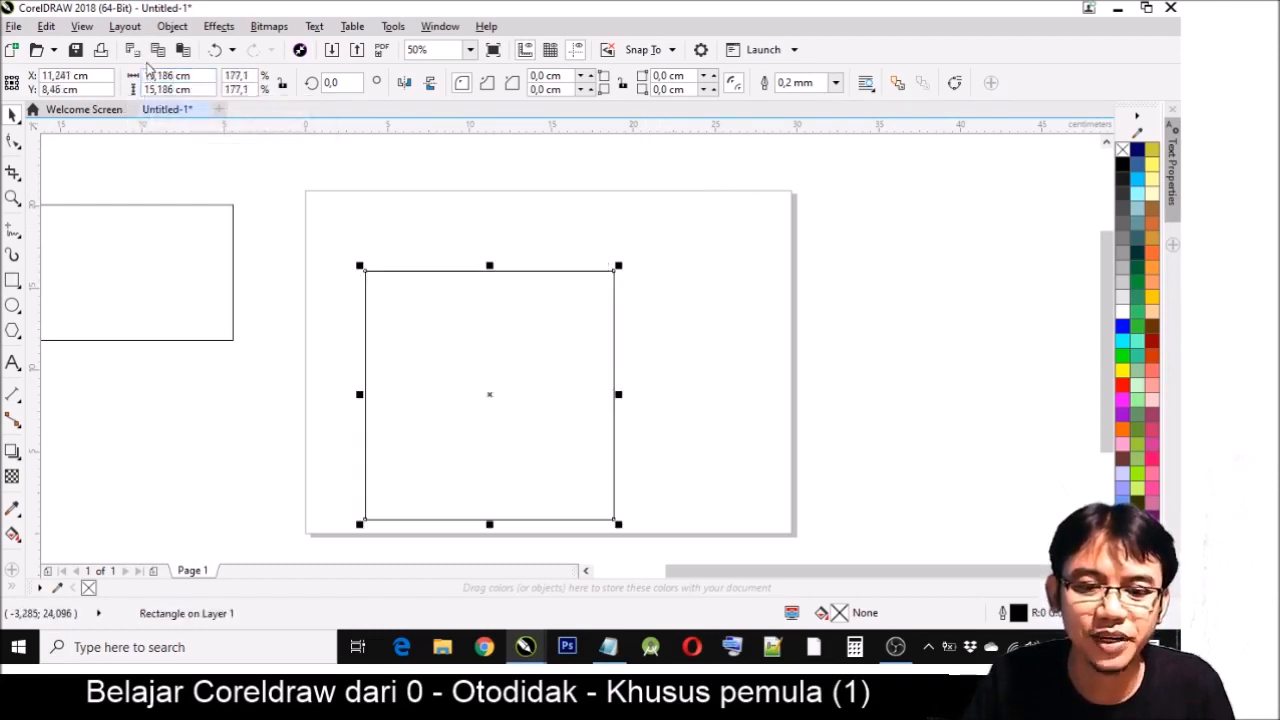
pyautogui.moveTo(359, 524); pyautogui.dragTo(451, 434)
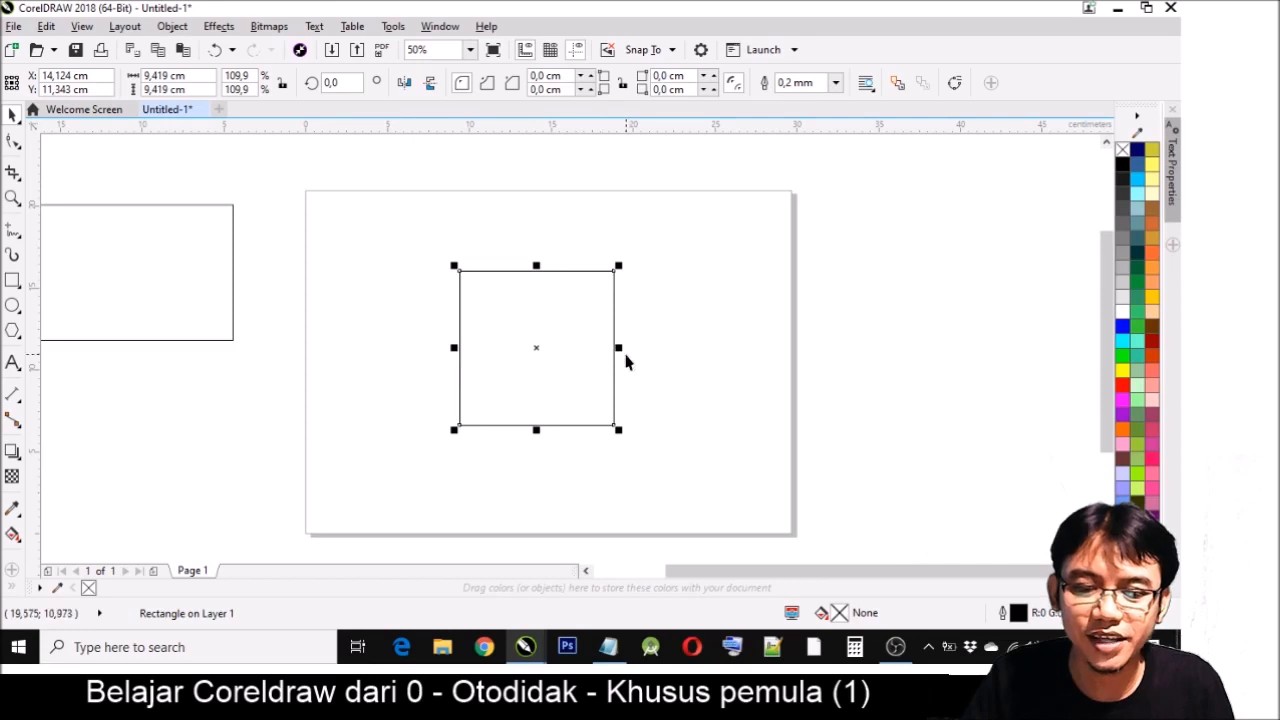
# - Try stretching the square to about 15.2 cm wide and to about 14 cm tall, undoing each stretch
pyautogui.moveTo(622, 348); pyautogui.dragTo(715, 347)
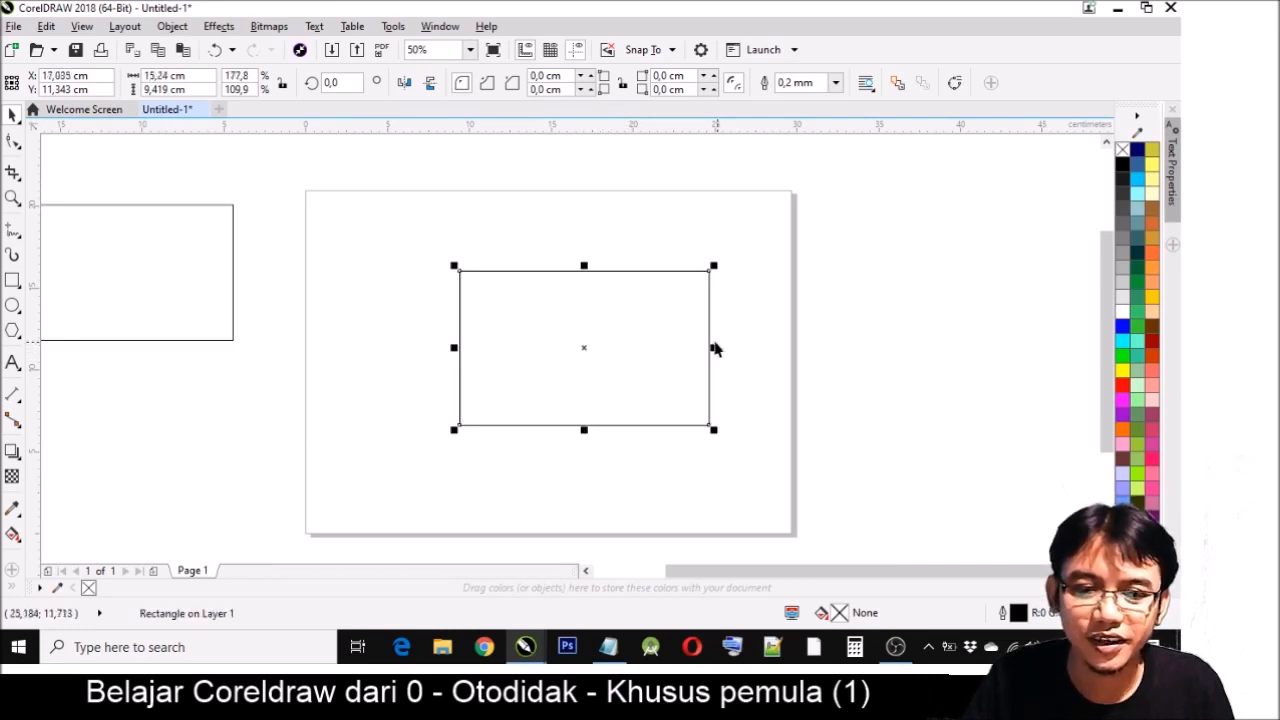
pyautogui.press('Return')
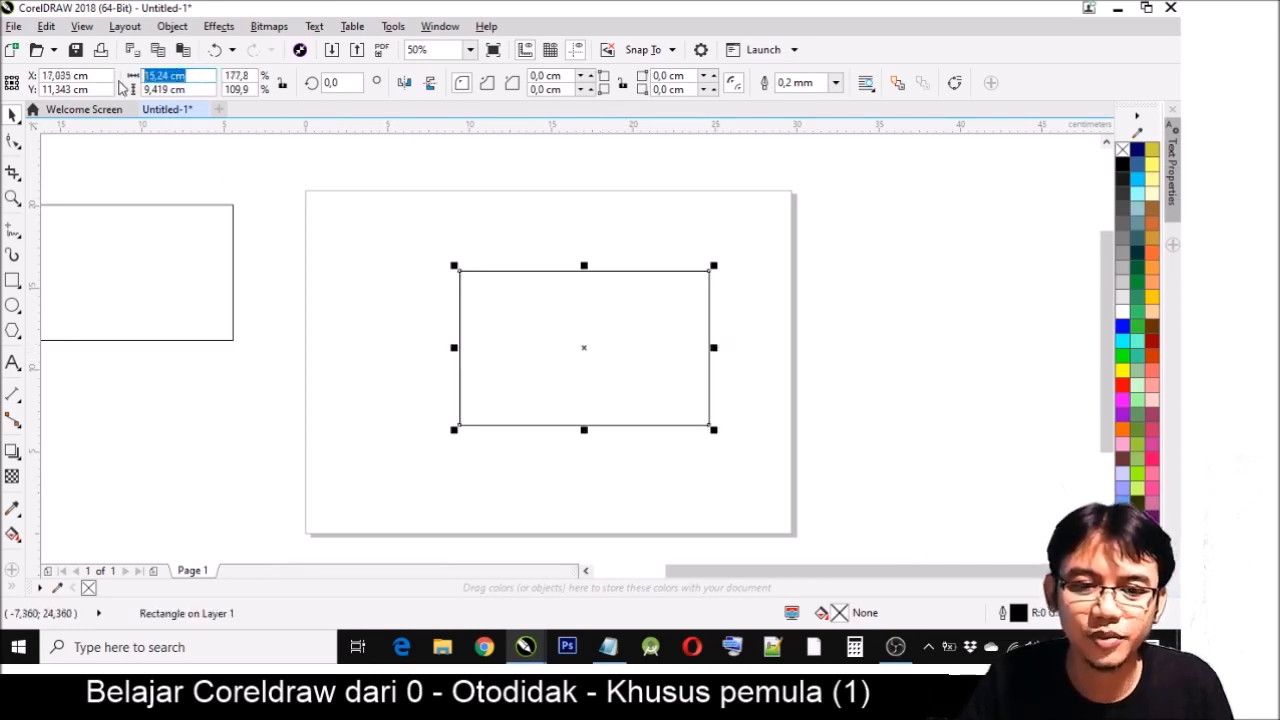
pyautogui.press('Tab')
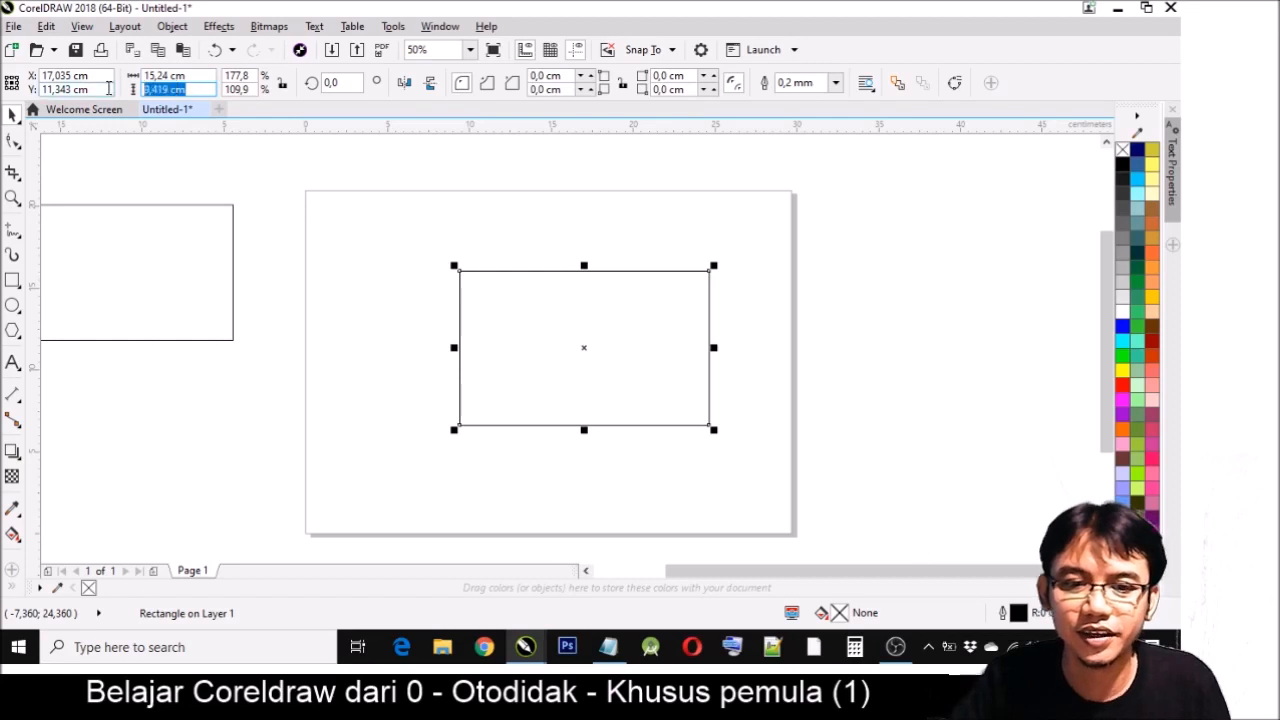
pyautogui.click(194, 76)
pyautogui.press('Tab')
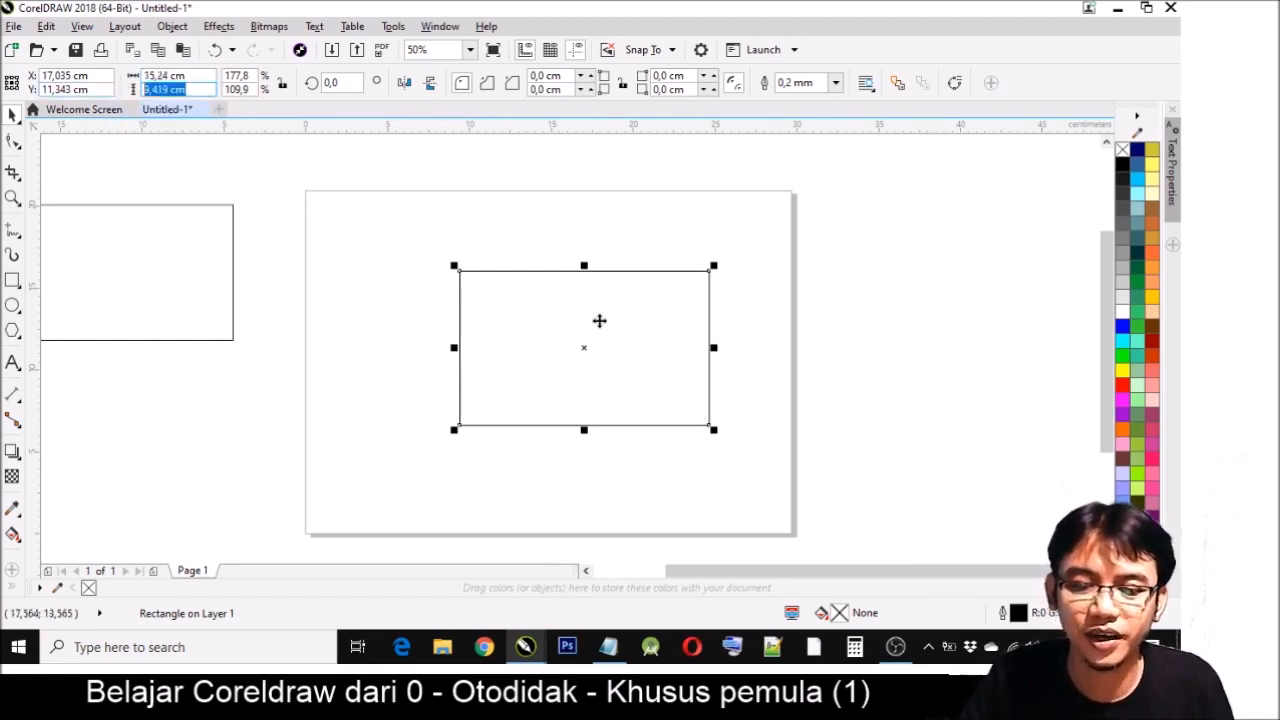
pyautogui.click(631, 363)
pyautogui.hotkey('ctrl', 'z')
pyautogui.moveTo(536, 430); pyautogui.dragTo(536, 505)
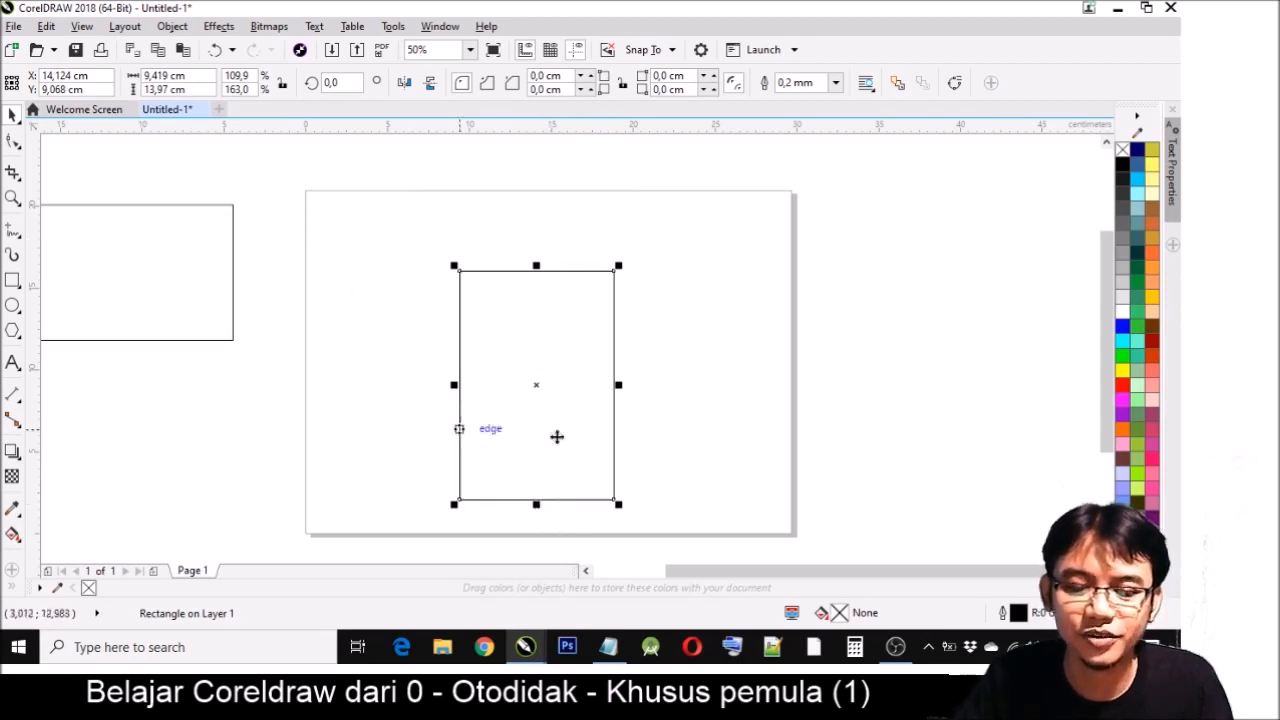
pyautogui.hotkey('ctrl', 'z')
# - Move the square to about X 13.1, Y 11 cm, and enlarge it proportionally to about 11.4 cm
pyautogui.click(709, 375)
pyautogui.click(581, 356)
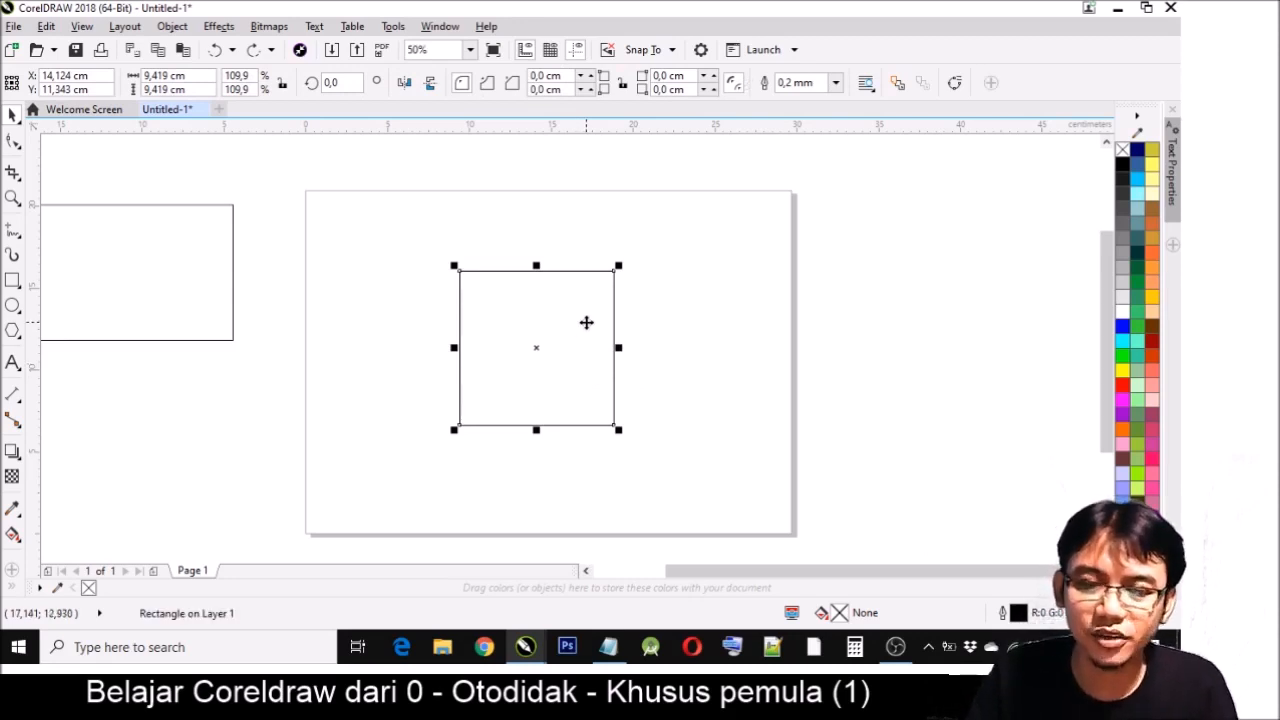
pyautogui.moveTo(570, 328); pyautogui.dragTo(570, 328)
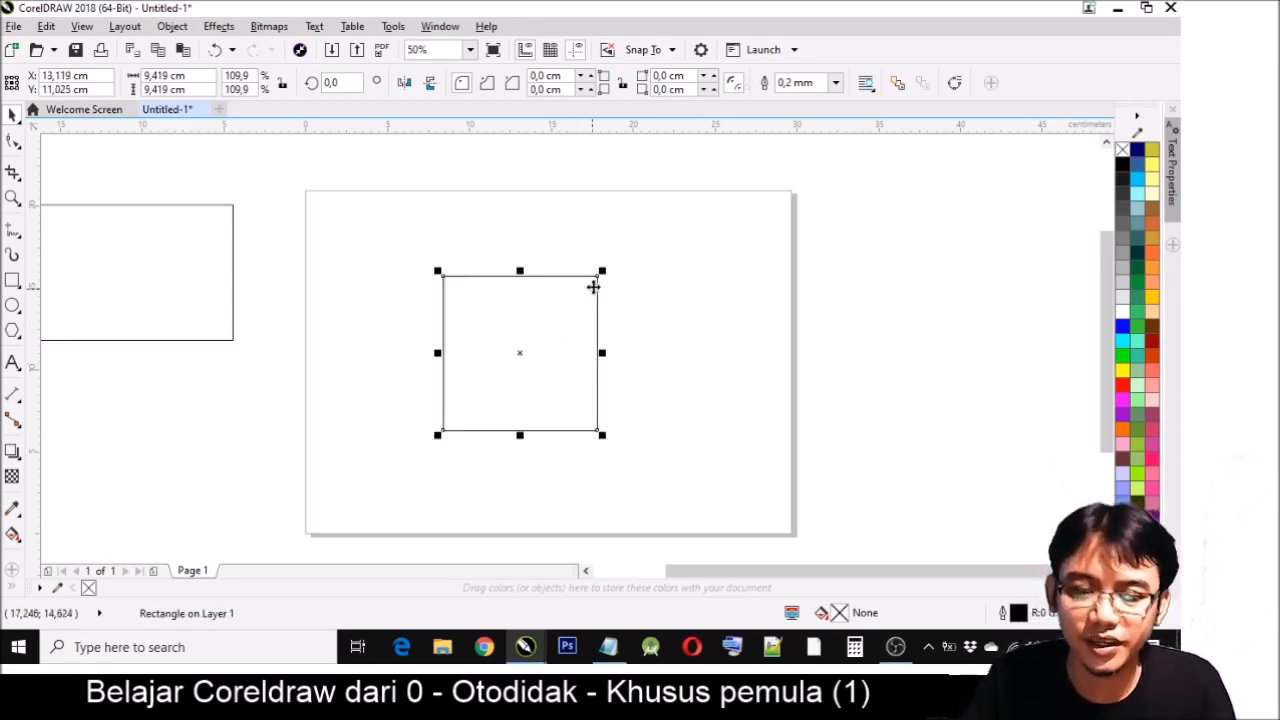
pyautogui.moveTo(604, 266); pyautogui.dragTo(649, 247)
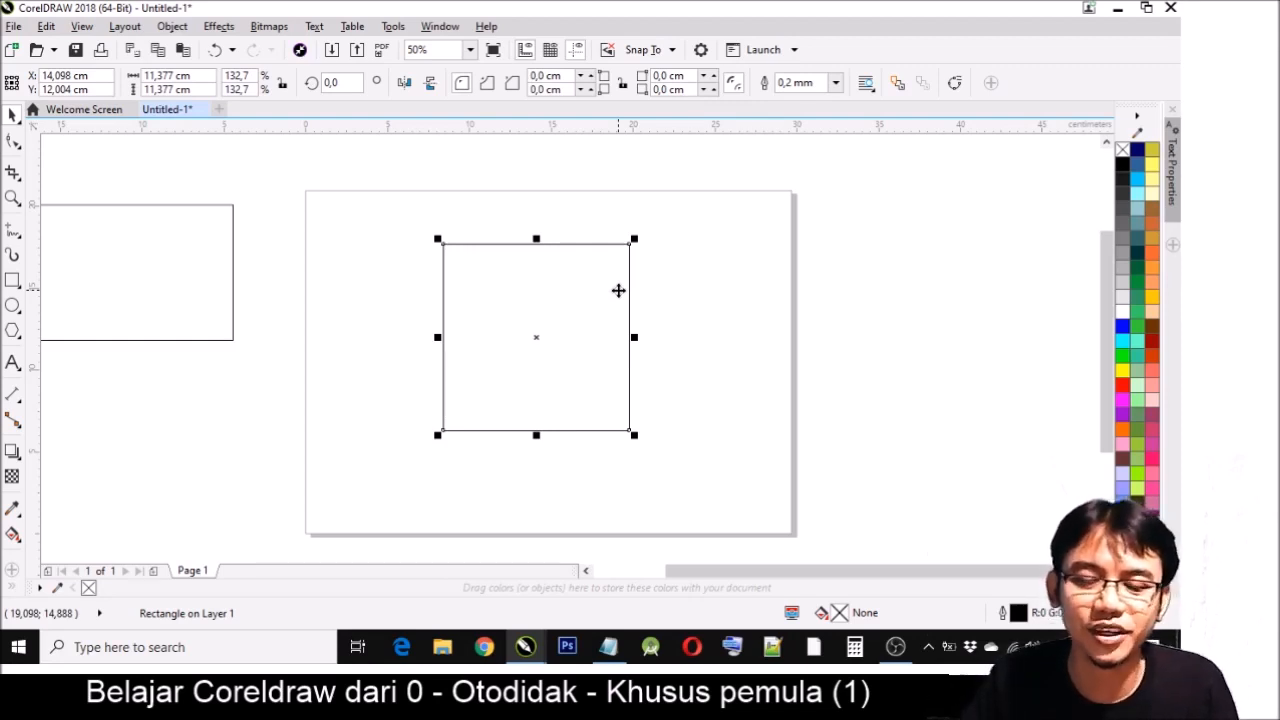
# - Enlarge and stretch the square to about 16 × 15.7 cm and move it to about X 15.1, Y 9.9 cm
pyautogui.moveTo(637, 235)
pyautogui.mouseDown()
pyautogui.moveTo(660, 209)
pyautogui.moveTo(616, 283)
pyautogui.moveTo(589, 286)
pyautogui.moveTo(652, 218)
pyautogui.mouseUp()
pyautogui.moveTo(652, 328); pyautogui.dragTo(710, 329)
pyautogui.moveTo(574, 217); pyautogui.dragTo(590, 168)
pyautogui.moveTo(602, 254); pyautogui.dragTo(580, 323)
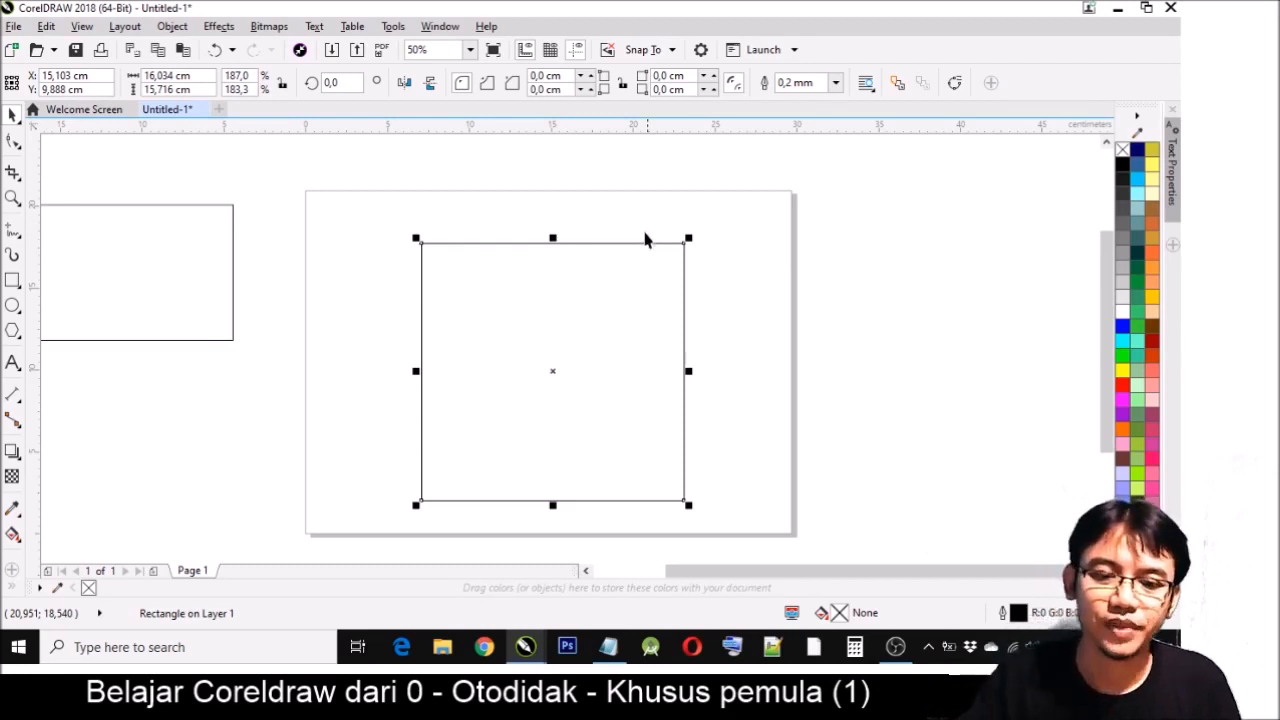
# - Delete the rectangle lying outside the page's left edge
pyautogui.moveTo(216, 275); pyautogui.dragTo(284, 342)
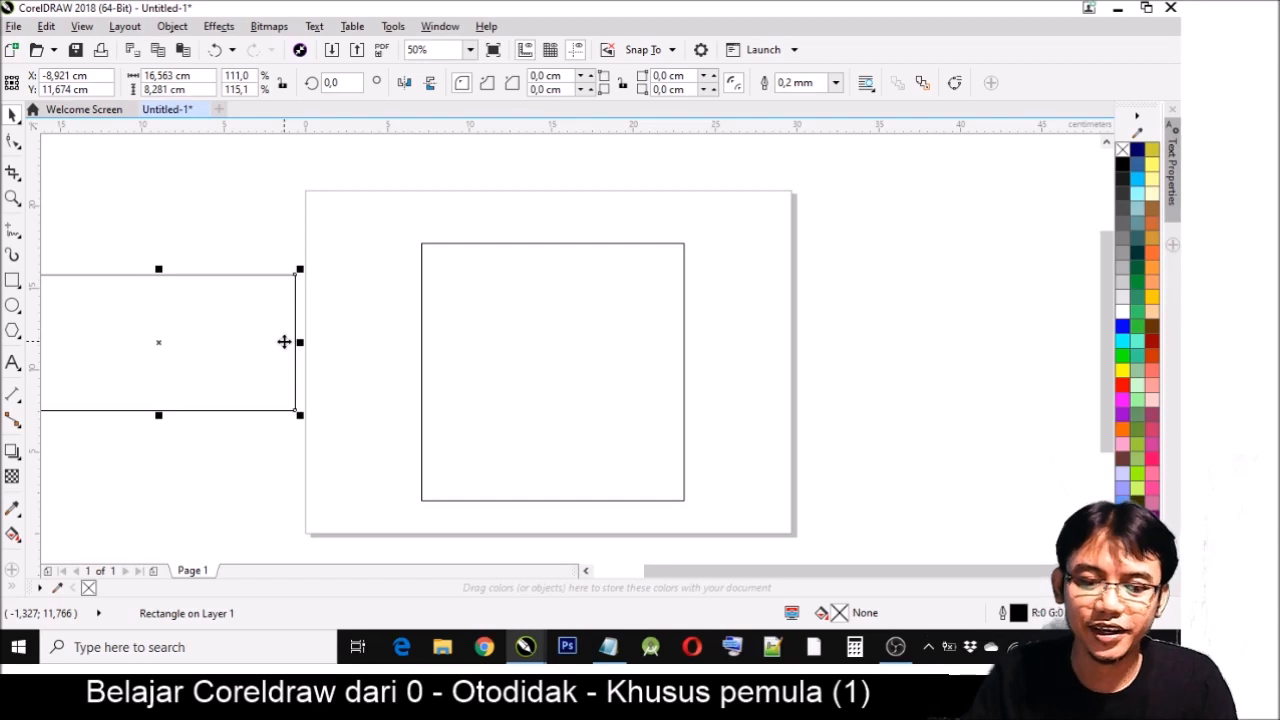
pyautogui.press('Delete')
# - Scale the remaining four-sided shape down proportionally and place it near the page's upper-right corner
pyautogui.click(645, 244)
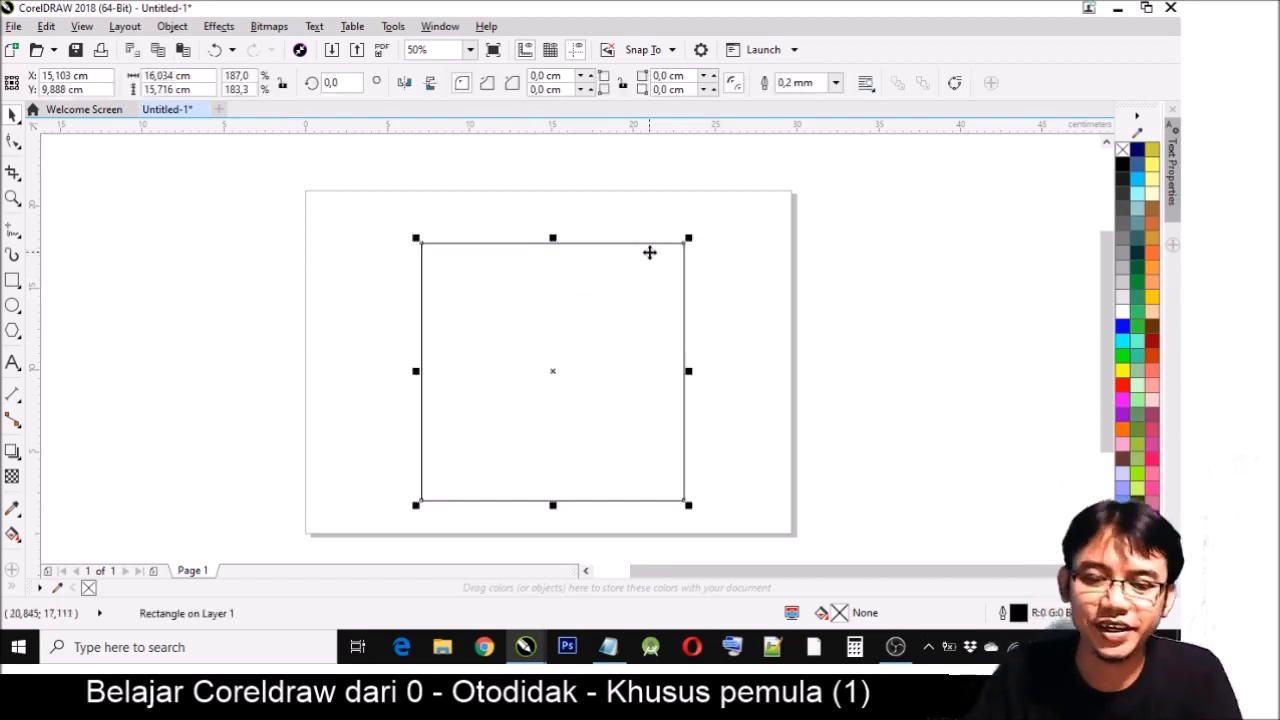
pyautogui.moveTo(688, 238); pyautogui.dragTo(569, 357)
pyautogui.moveTo(534, 417); pyautogui.dragTo(728, 283)
pyautogui.click(860, 274)
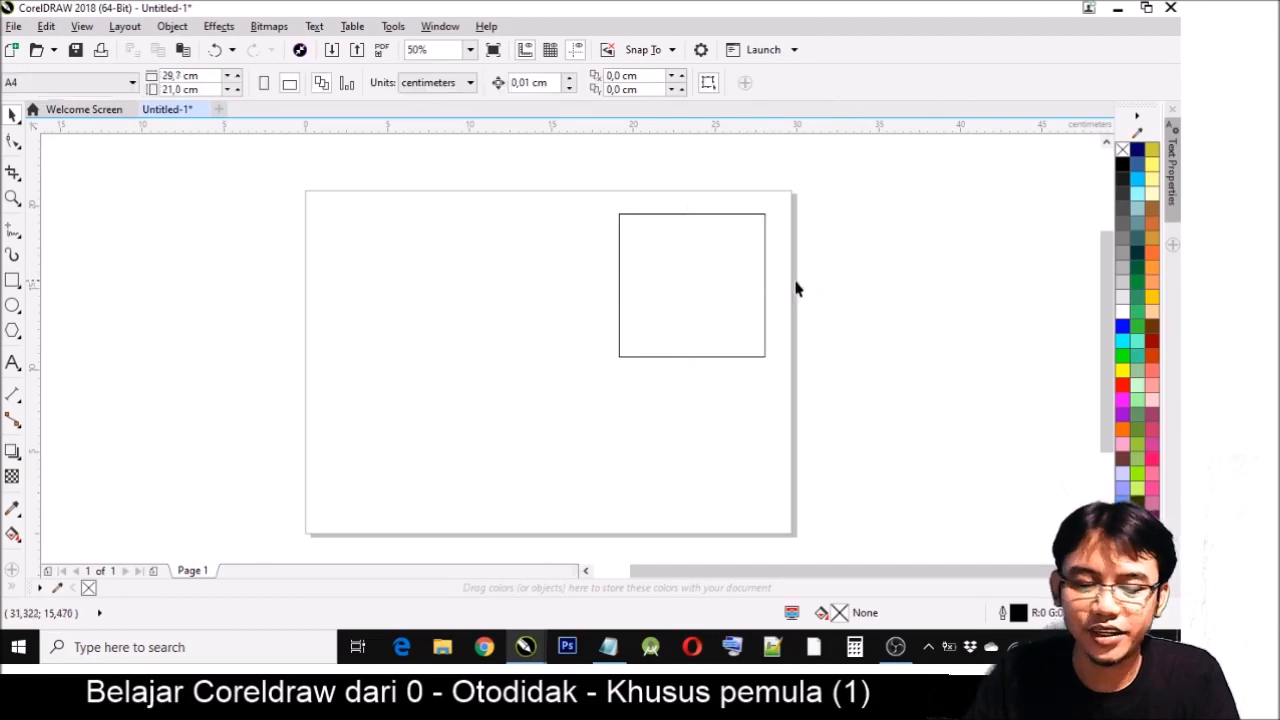
# - With the Ellipse tool, draw a wide flat ellipse in the page's upper-left area and two circles about 8.8 and 9.9 cm across below it
pyautogui.click(13, 306)
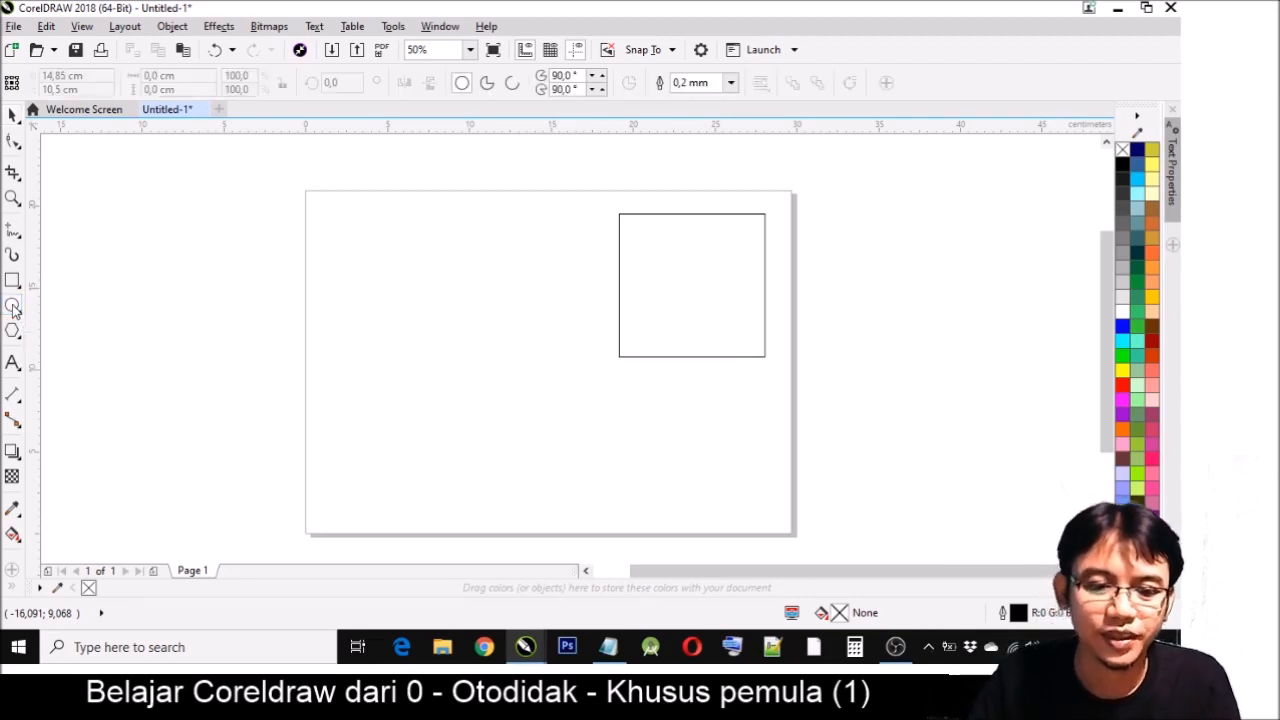
pyautogui.click(13, 306)
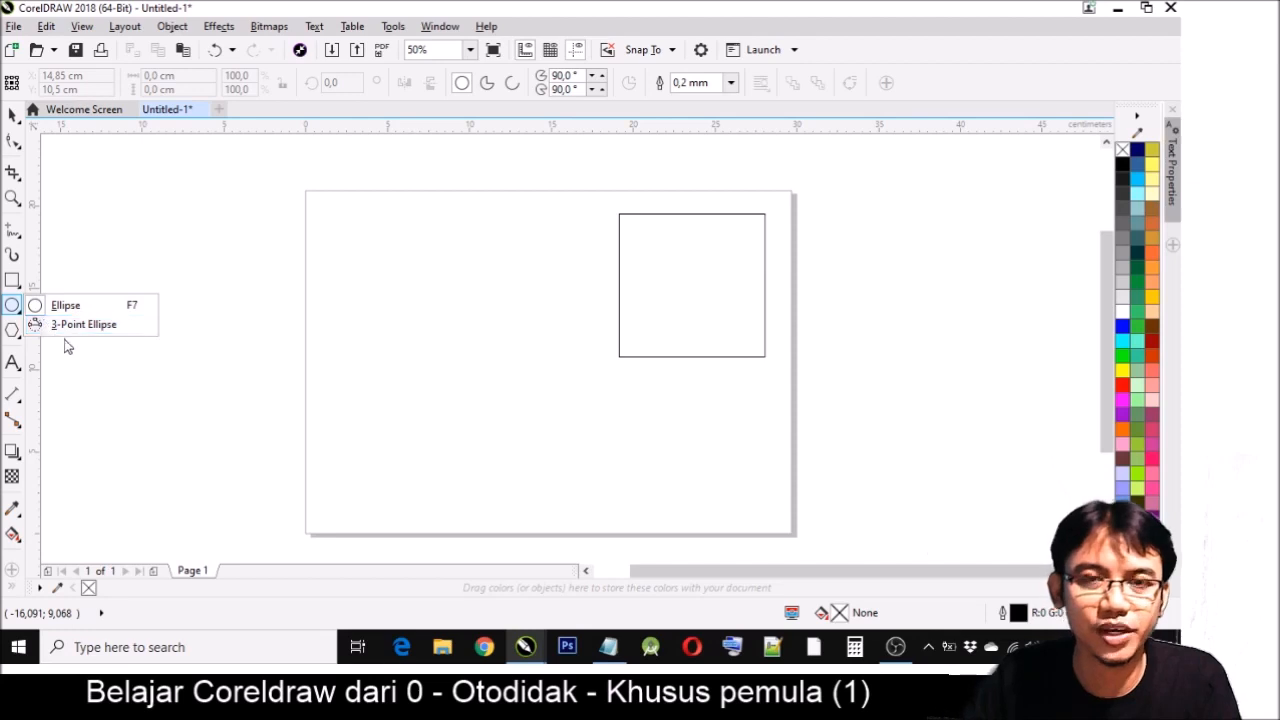
pyautogui.click(12, 307)
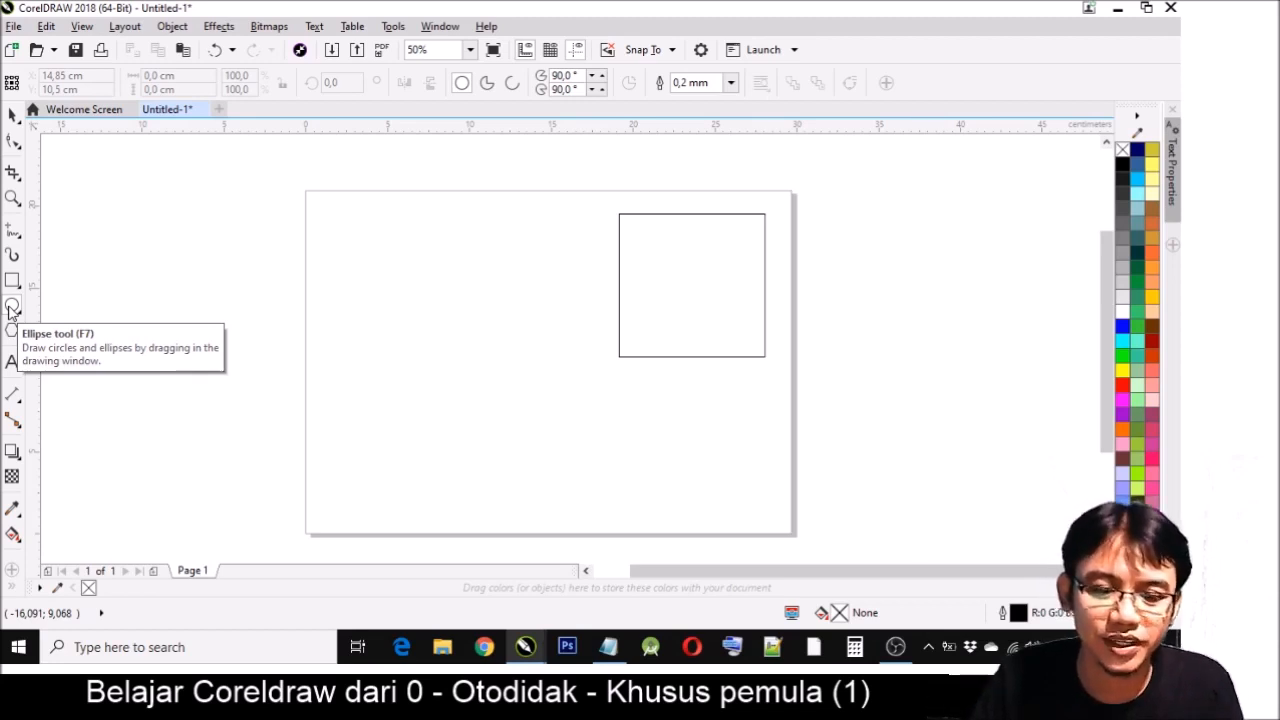
pyautogui.moveTo(336, 242); pyautogui.dragTo(574, 283)
pyautogui.moveTo(353, 310); pyautogui.dragTo(496, 446)
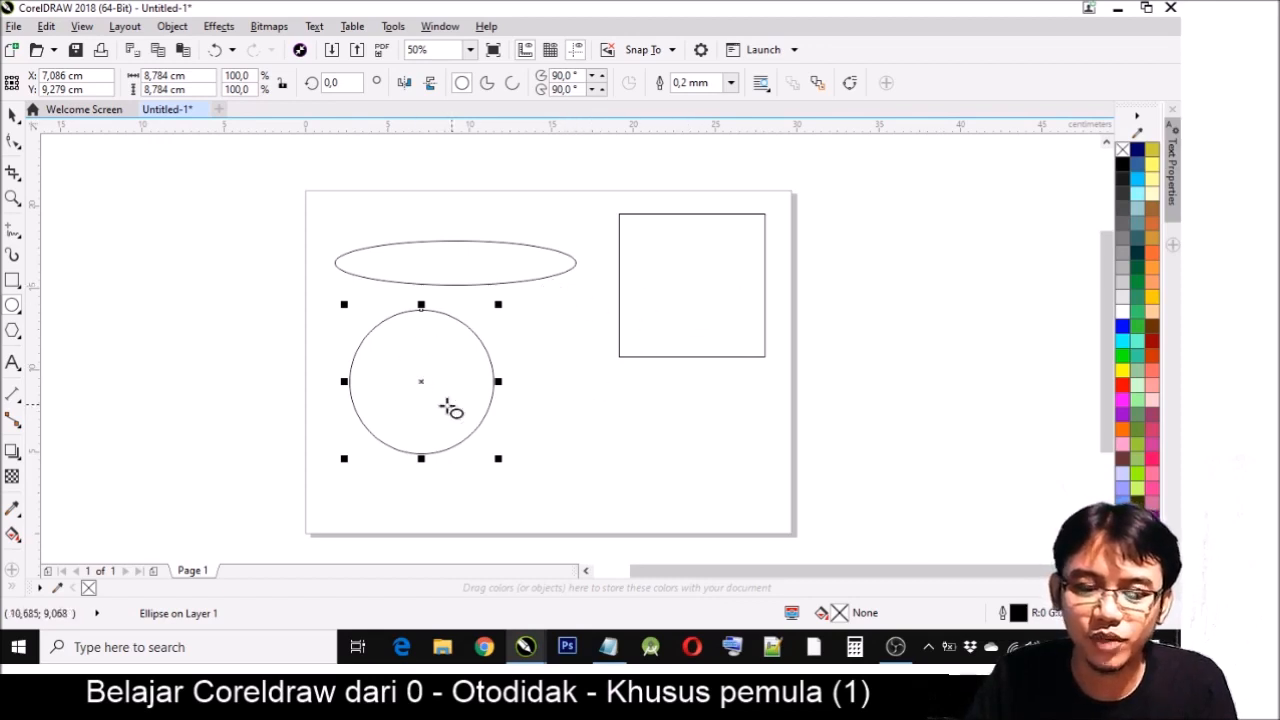
pyautogui.moveTo(548, 346)
pyautogui.mouseDown()
pyautogui.moveTo(714, 554)
pyautogui.moveTo(574, 346)
pyautogui.moveTo(689, 486)
pyautogui.moveTo(757, 540)
pyautogui.moveTo(632, 352)
pyautogui.mouseUp()
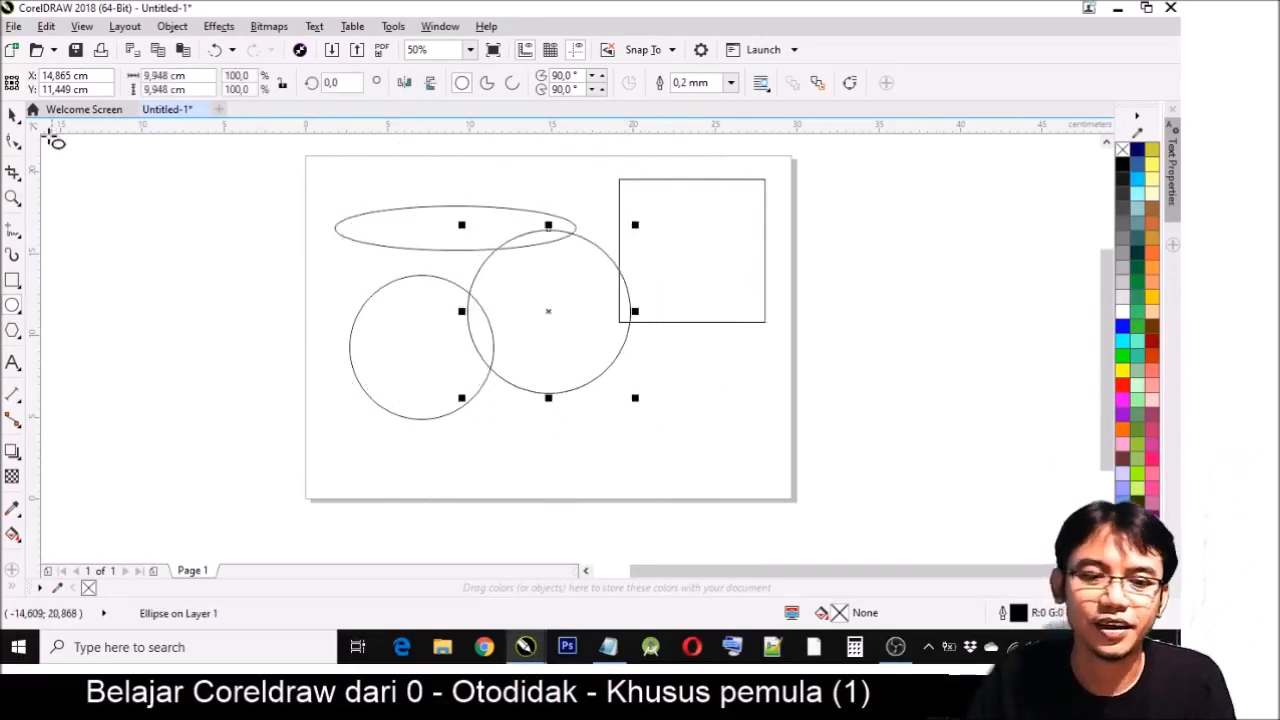
# - Stretch the smaller circle to about 14 cm wide and extend it downward, and delete it
pyautogui.click(13, 116)
pyautogui.click(378, 341)
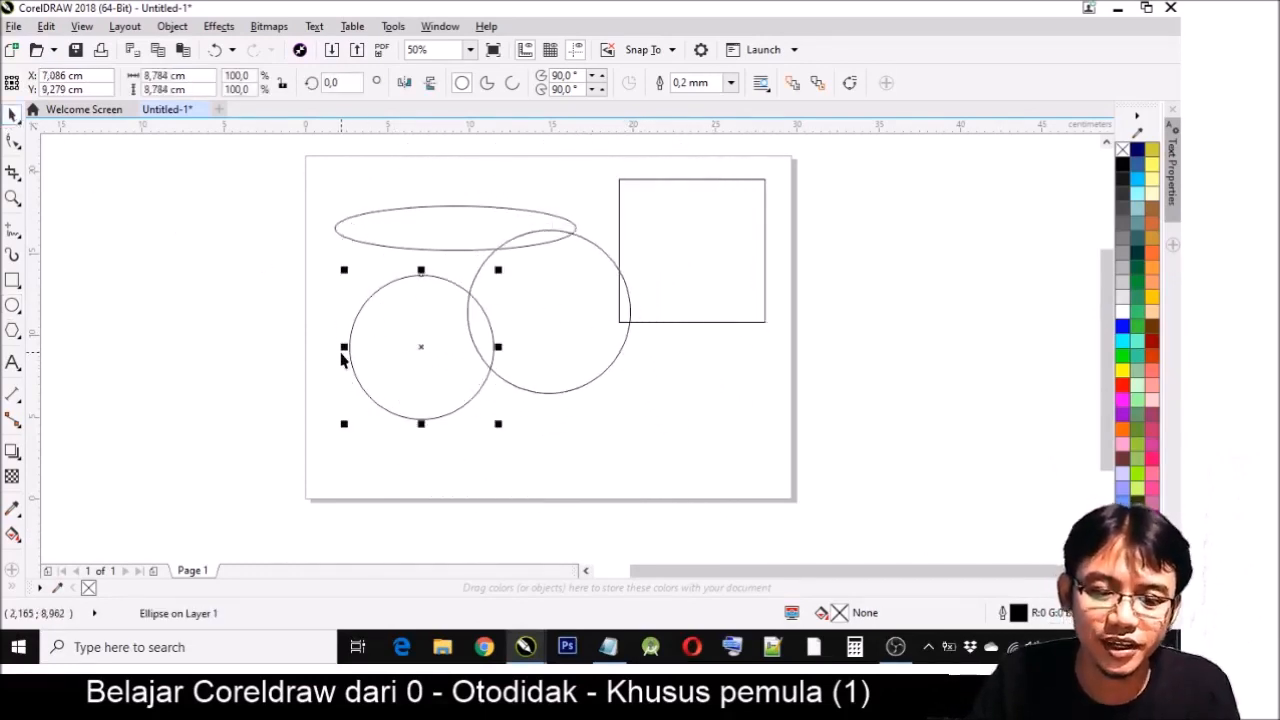
pyautogui.moveTo(342, 350); pyautogui.dragTo(275, 352)
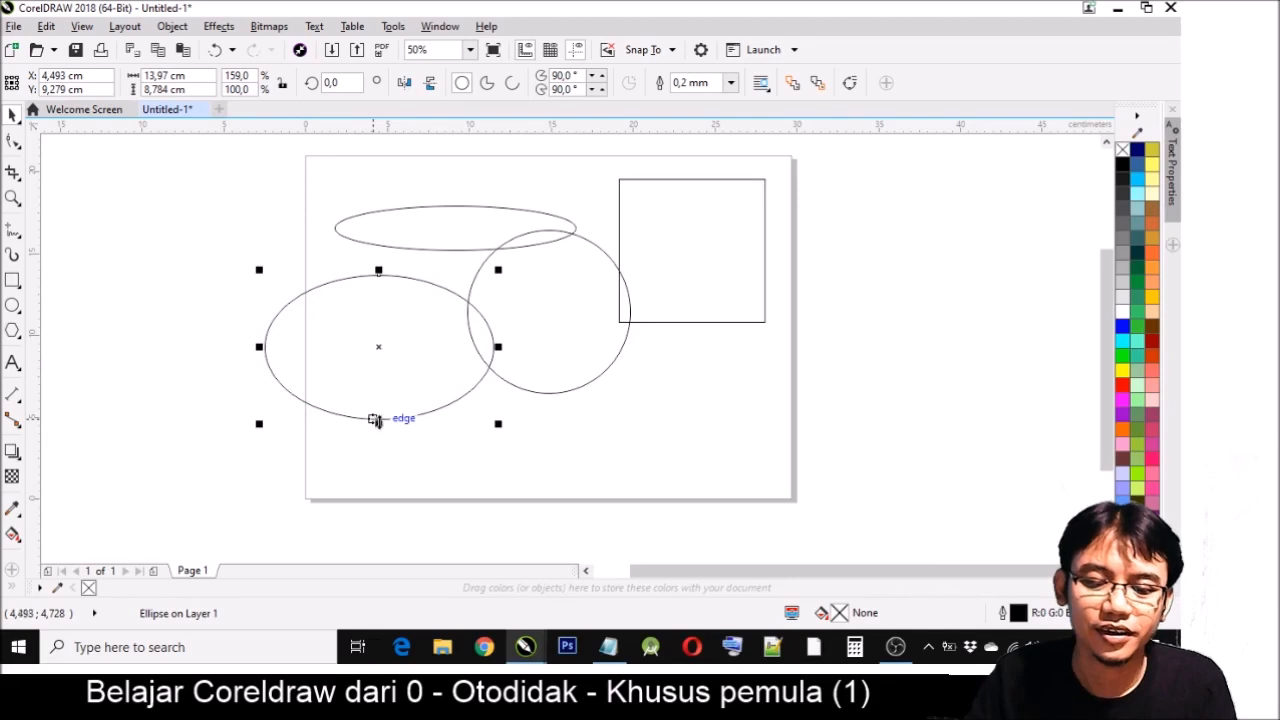
pyautogui.moveTo(375, 420); pyautogui.dragTo(380, 500)
pyautogui.press('Delete')
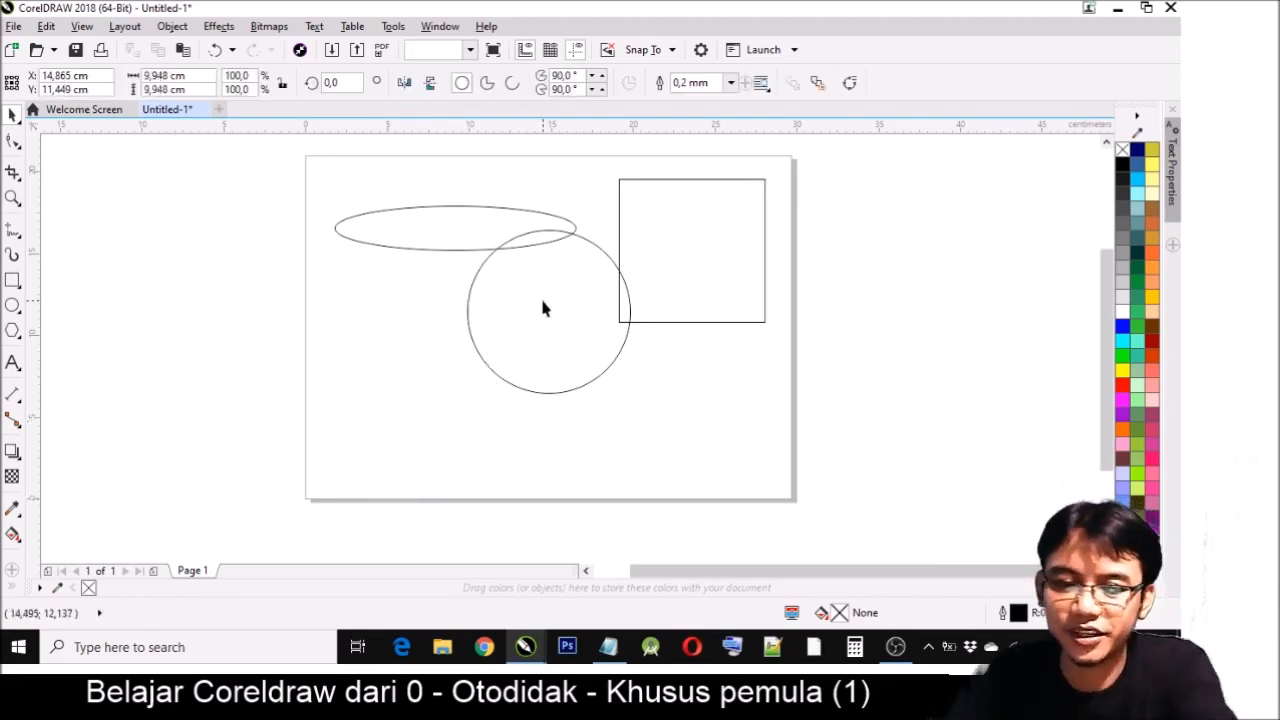
# - Move the remaining circle below the flat ellipse and enlarge it proportionally to about 12 cm
pyautogui.moveTo(543, 308); pyautogui.dragTo(484, 352)
pyautogui.moveTo(402, 443); pyautogui.dragTo(362, 474)
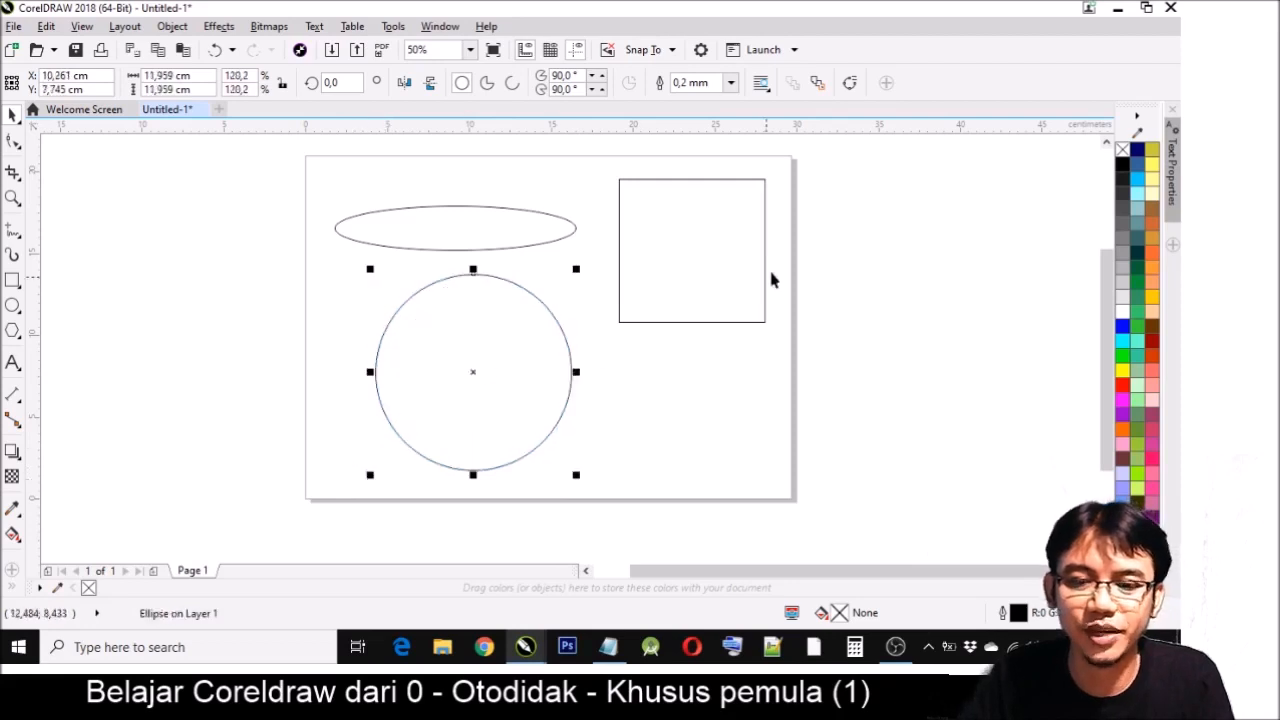
# - Delete the flat ellipse, and move the circle to the page's upper area, shrinking it proportionally to about 9.3 cm
pyautogui.click(470, 250)
pyautogui.press('Delete')
pyautogui.moveTo(490, 352); pyautogui.dragTo(497, 236)
pyautogui.moveTo(376, 362); pyautogui.dragTo(422, 328)
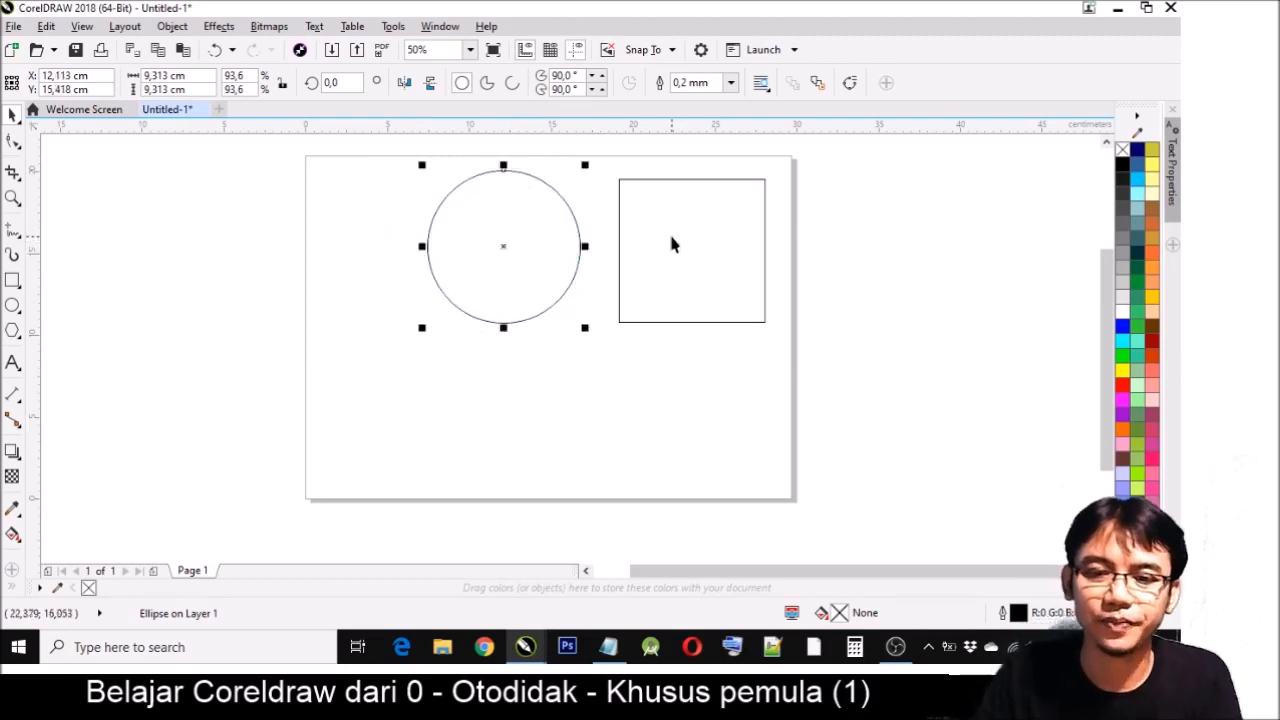
pyautogui.click(671, 240)
pyautogui.click(559, 236)
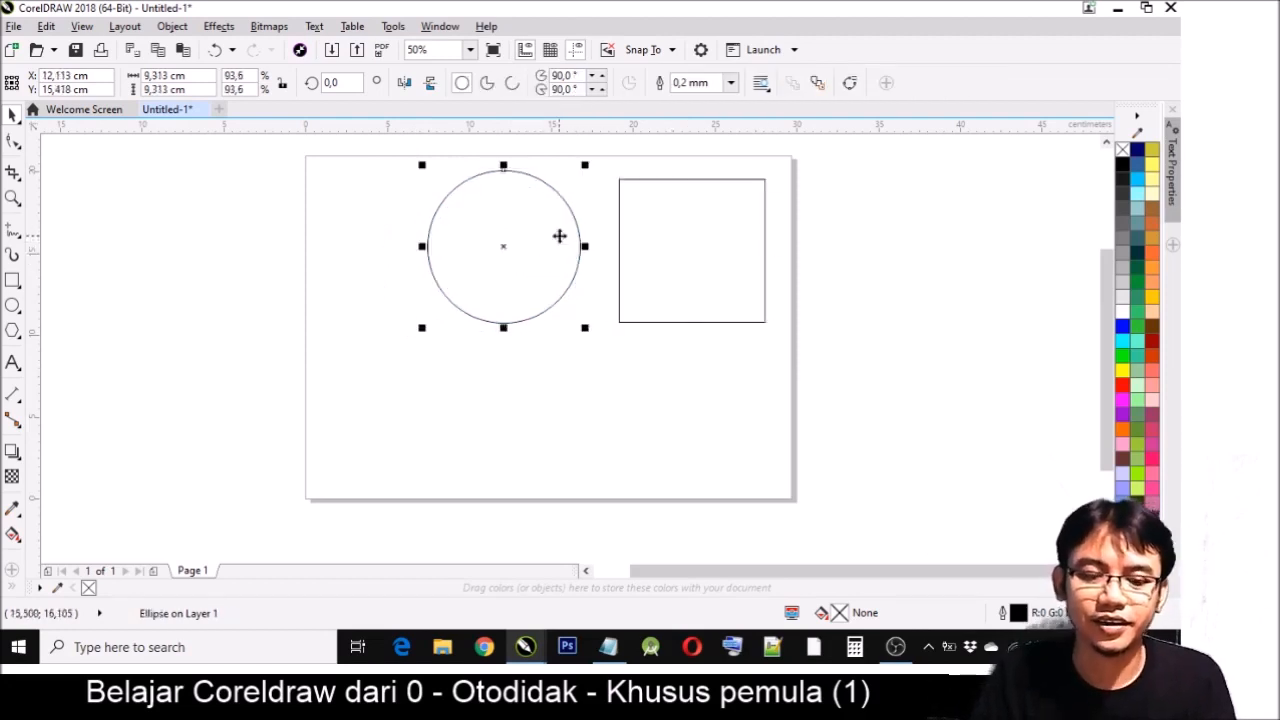
# - With the Polygon tool, draw a flat pentagon about 13 × 3.8 cm and regular ones about 9.9 and 7.9 cm wide on either side
pyautogui.click(12, 331)
pyautogui.moveTo(319, 348); pyautogui.dragTo(408, 399)
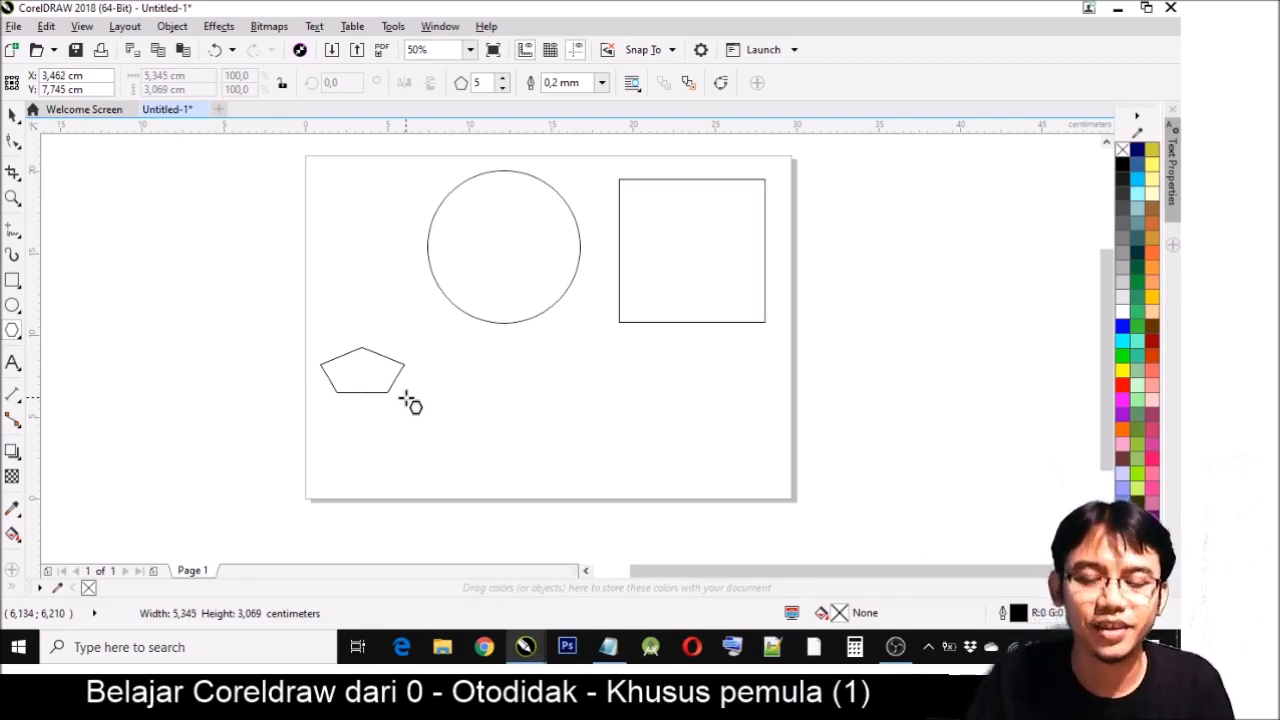
pyautogui.moveTo(408, 399); pyautogui.dragTo(542, 414)
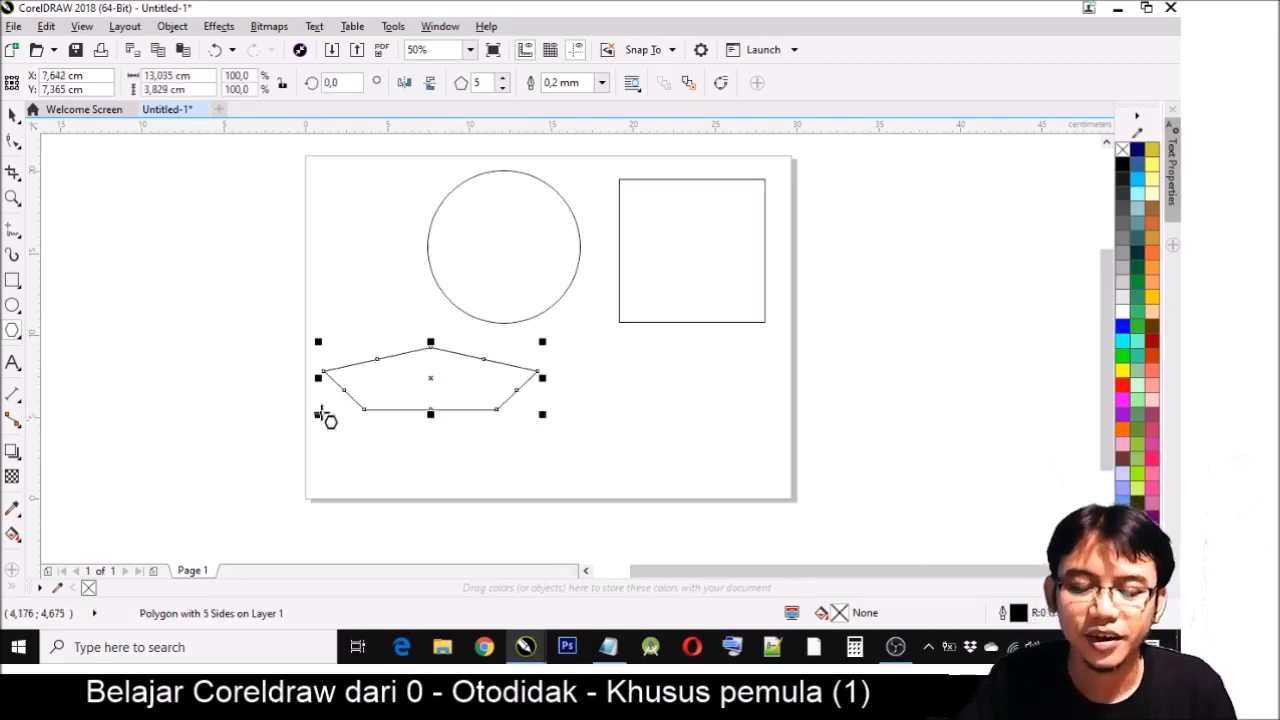
pyautogui.moveTo(150, 246); pyautogui.dragTo(282, 410)
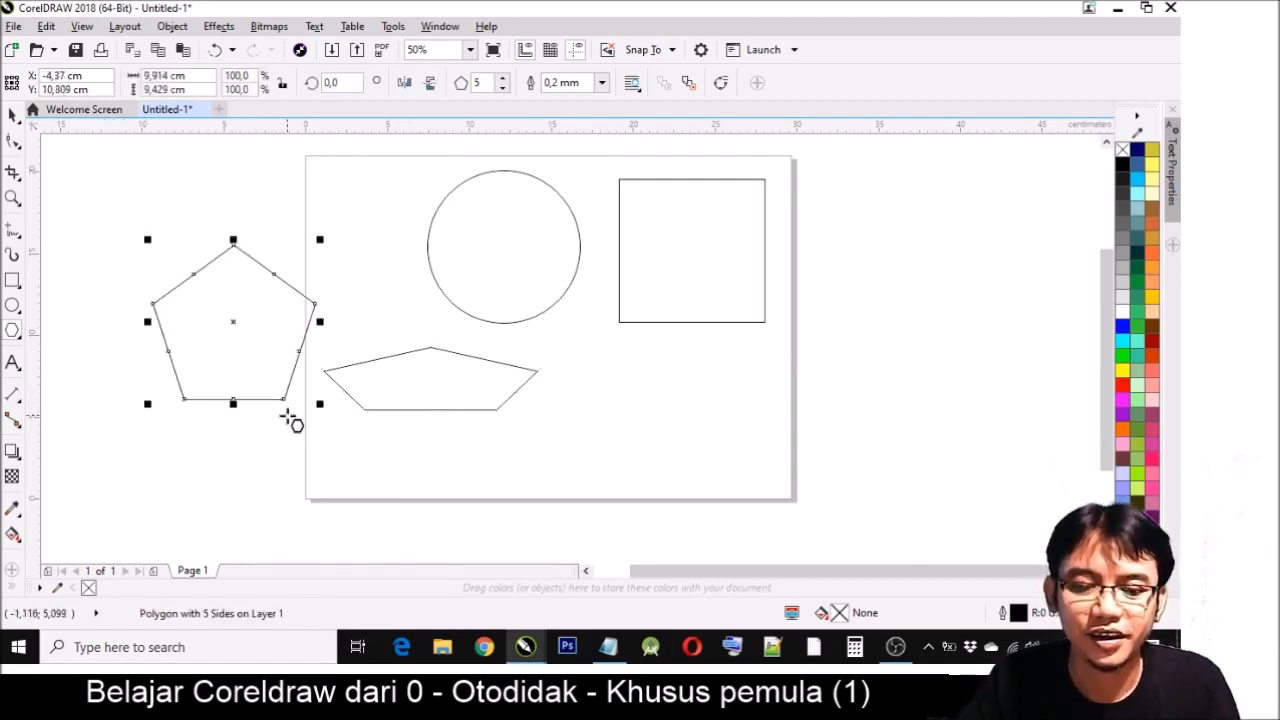
pyautogui.click(598, 387)
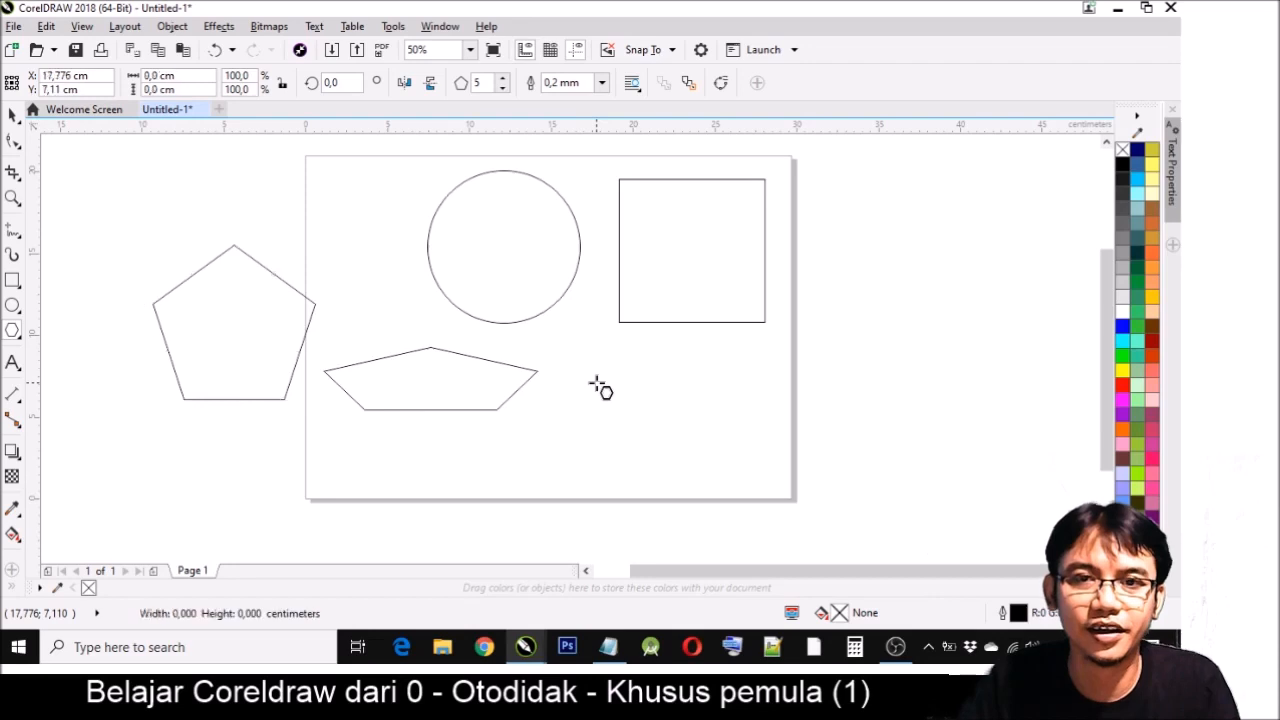
pyautogui.moveTo(598, 387); pyautogui.dragTo(664, 417)
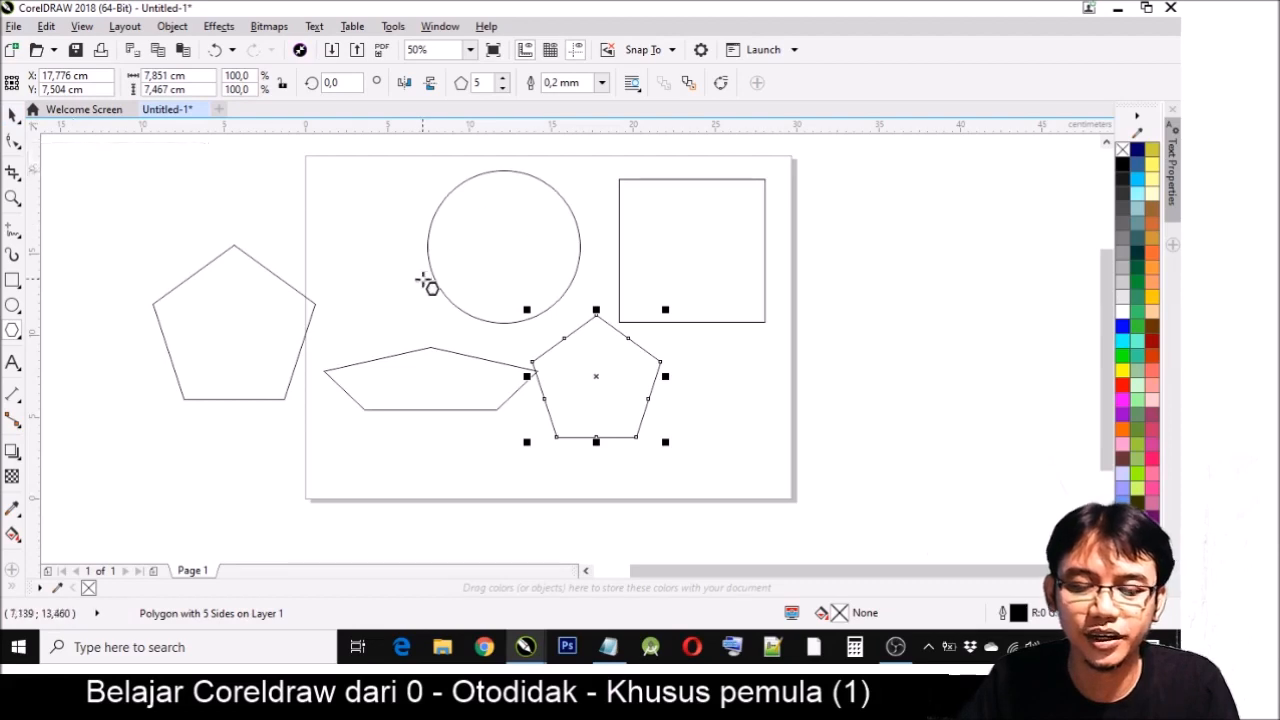
# - Try a 15 cm width on the smaller regular pentagon without locked proportions, move it, and undo both changes
pyautogui.click(195, 75)
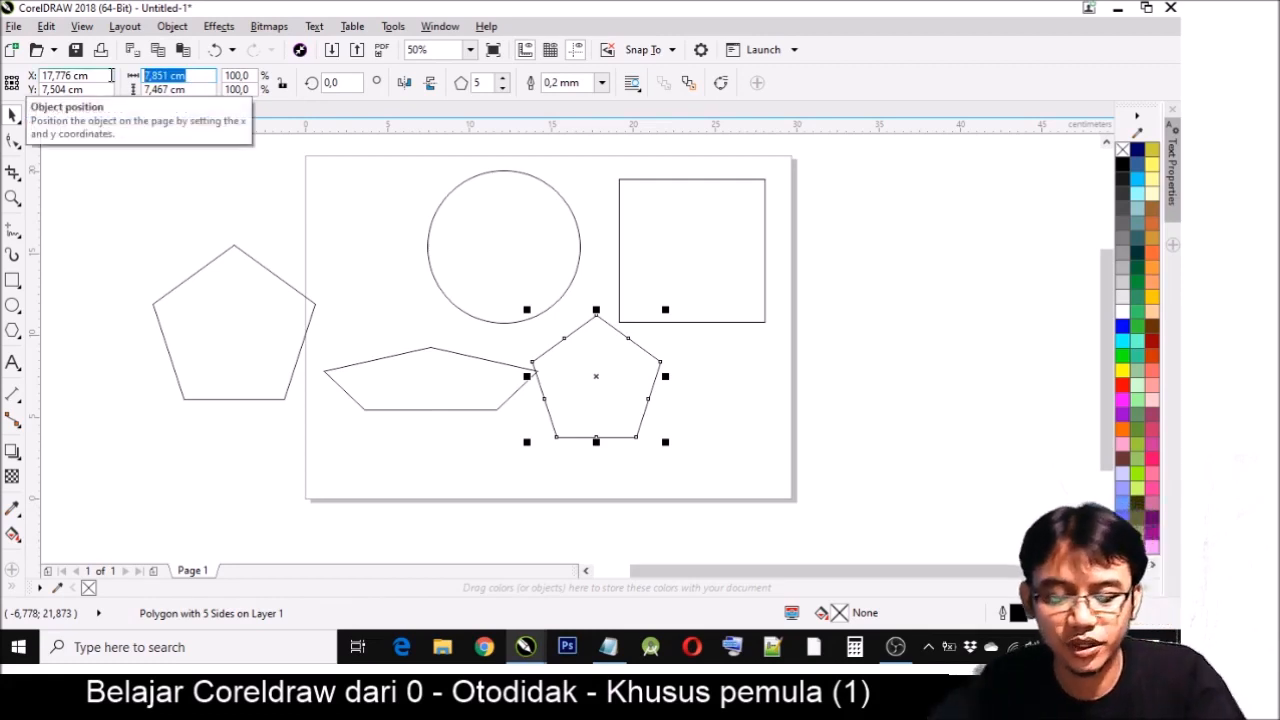
pyautogui.write('1')
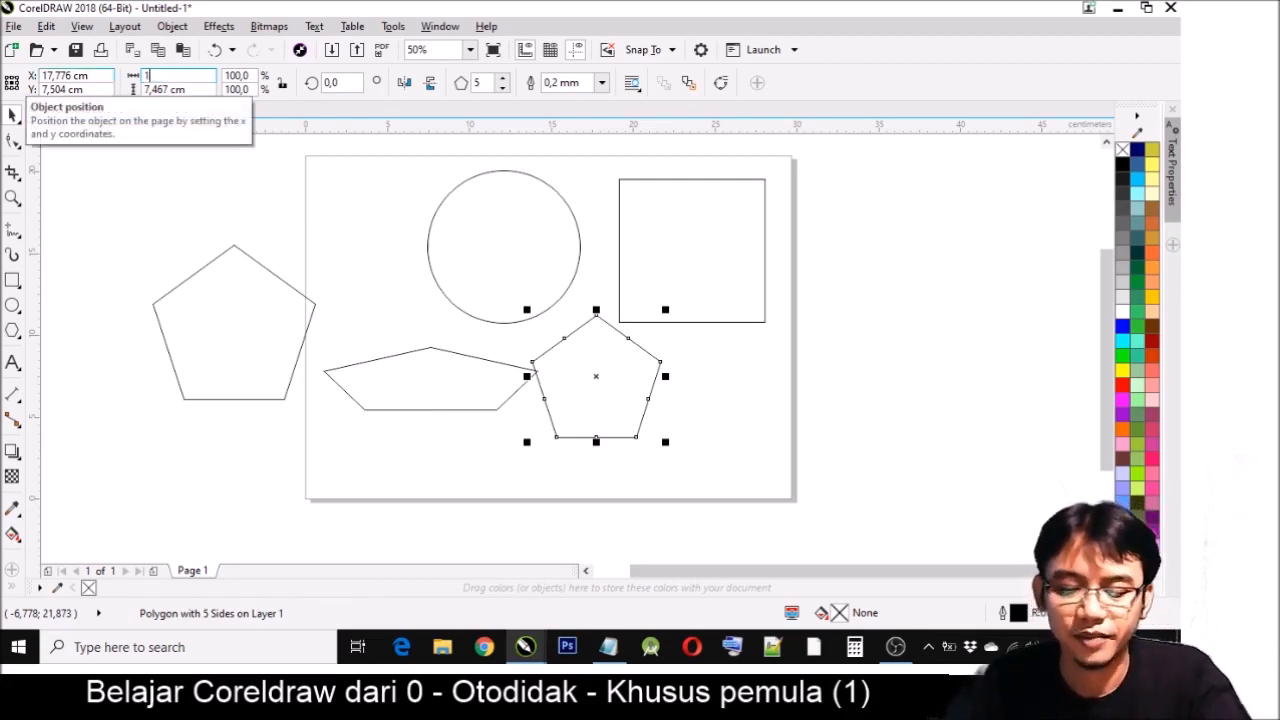
pyautogui.write('5')
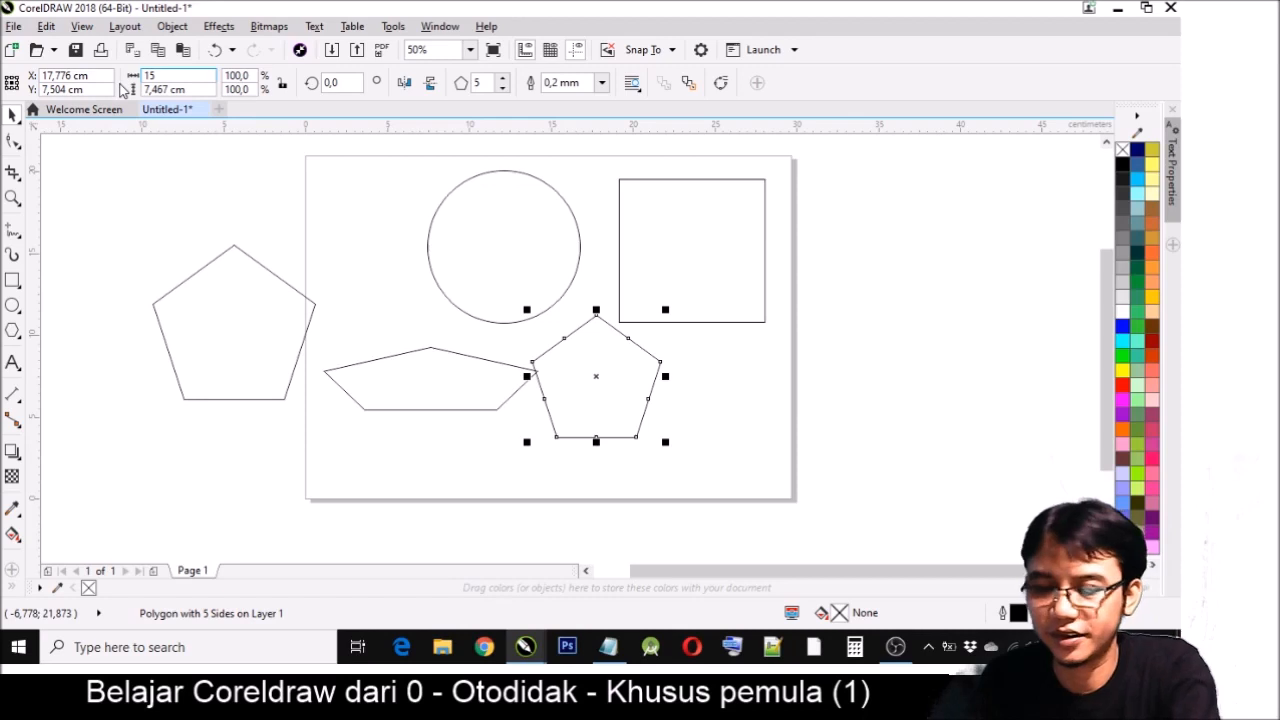
pyautogui.press('Return')
pyautogui.moveTo(640, 380); pyautogui.dragTo(723, 437)
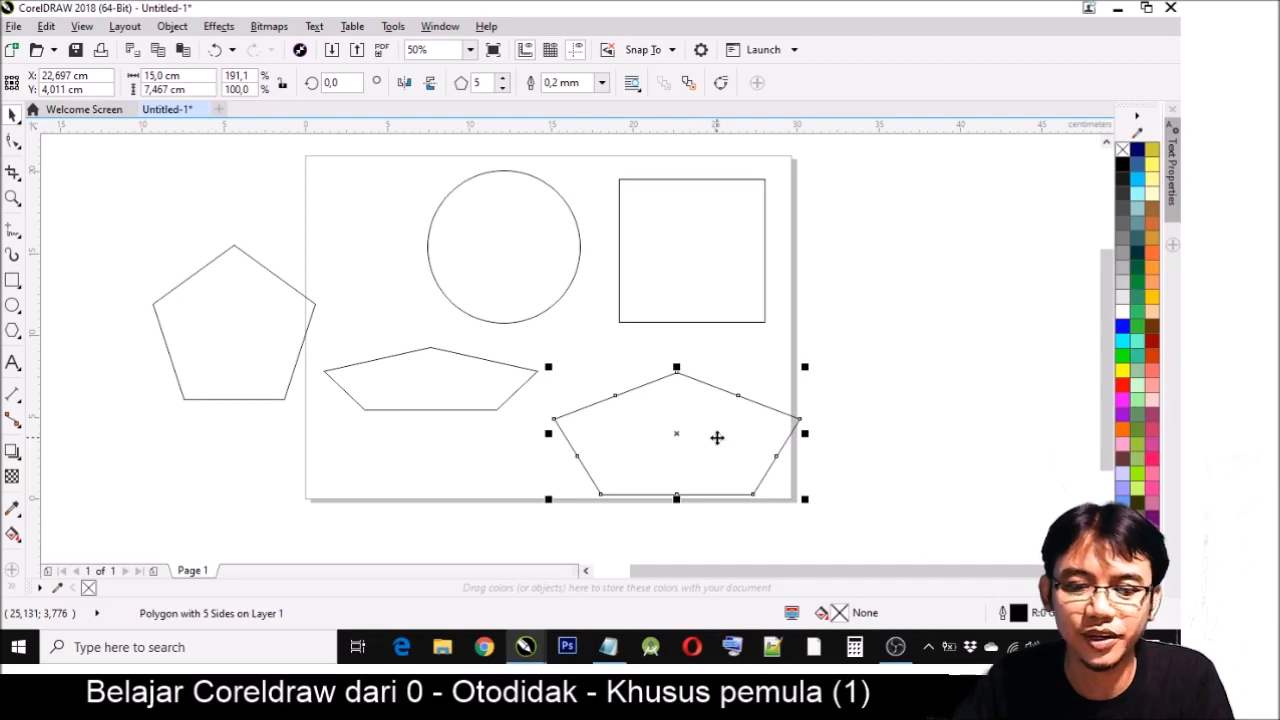
pyautogui.click(216, 52)
pyautogui.click(216, 52)
# - Move the smaller regular pentagon down below the square and set its width to 15 cm with the ratio locked
pyautogui.moveTo(589, 357); pyautogui.dragTo(630, 381)
pyautogui.click(165, 75)
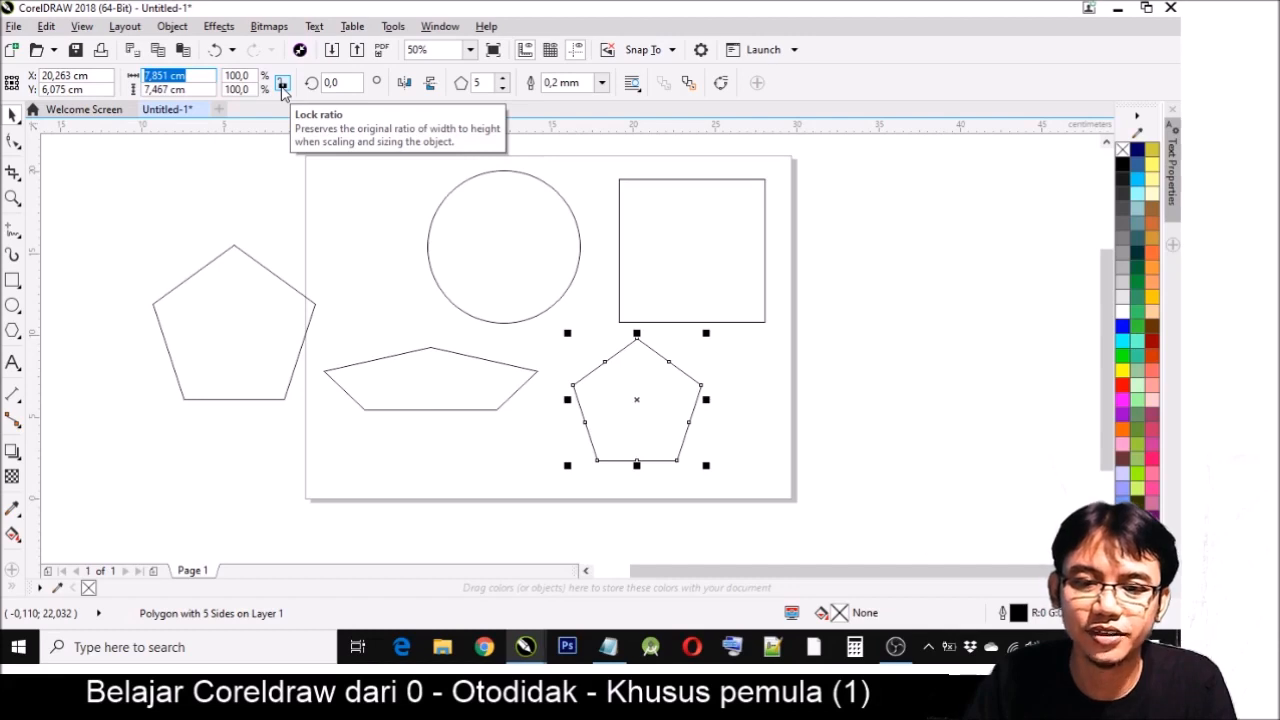
pyautogui.write('15')
pyautogui.press('Return')
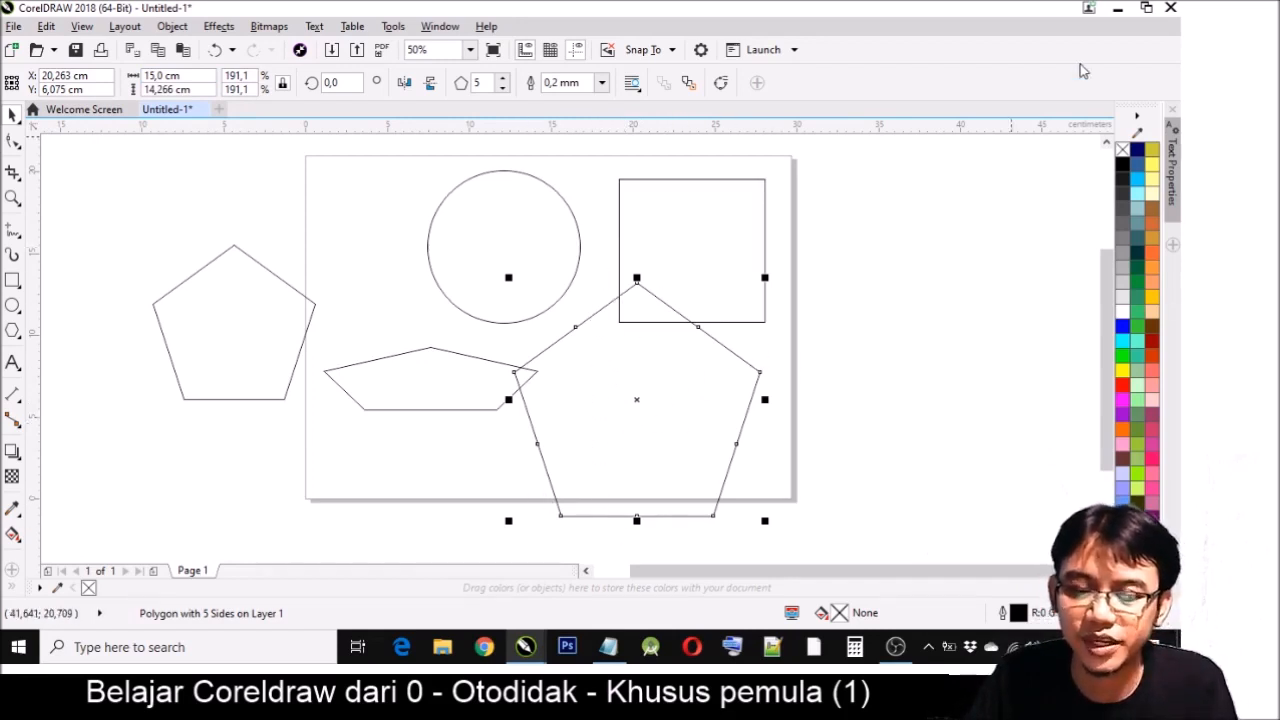
# - Move the enlarged pentagon off the page into the empty area to its right
pyautogui.moveTo(686, 371); pyautogui.dragTo(893, 347)
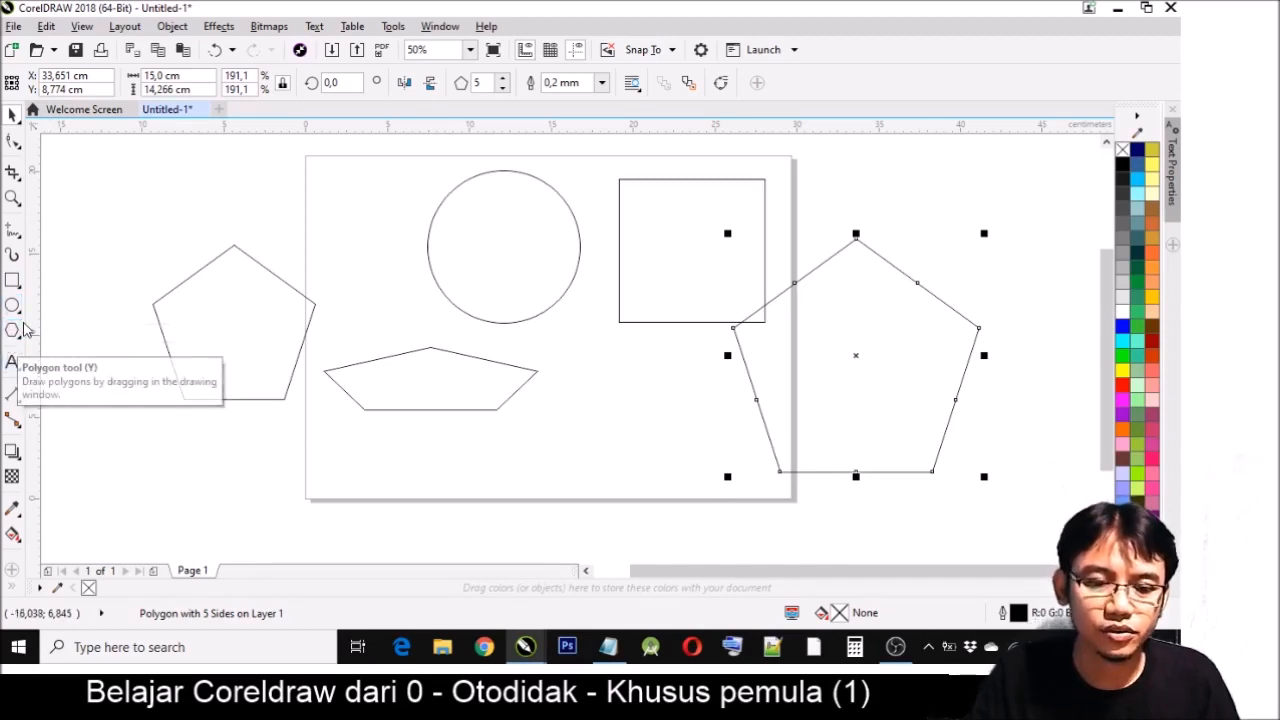
pyautogui.moveTo(860, 327); pyautogui.dragTo(908, 328)
pyautogui.click(1093, 571)
pyautogui.click(1093, 571)
pyautogui.moveTo(762, 431); pyautogui.dragTo(843, 428)
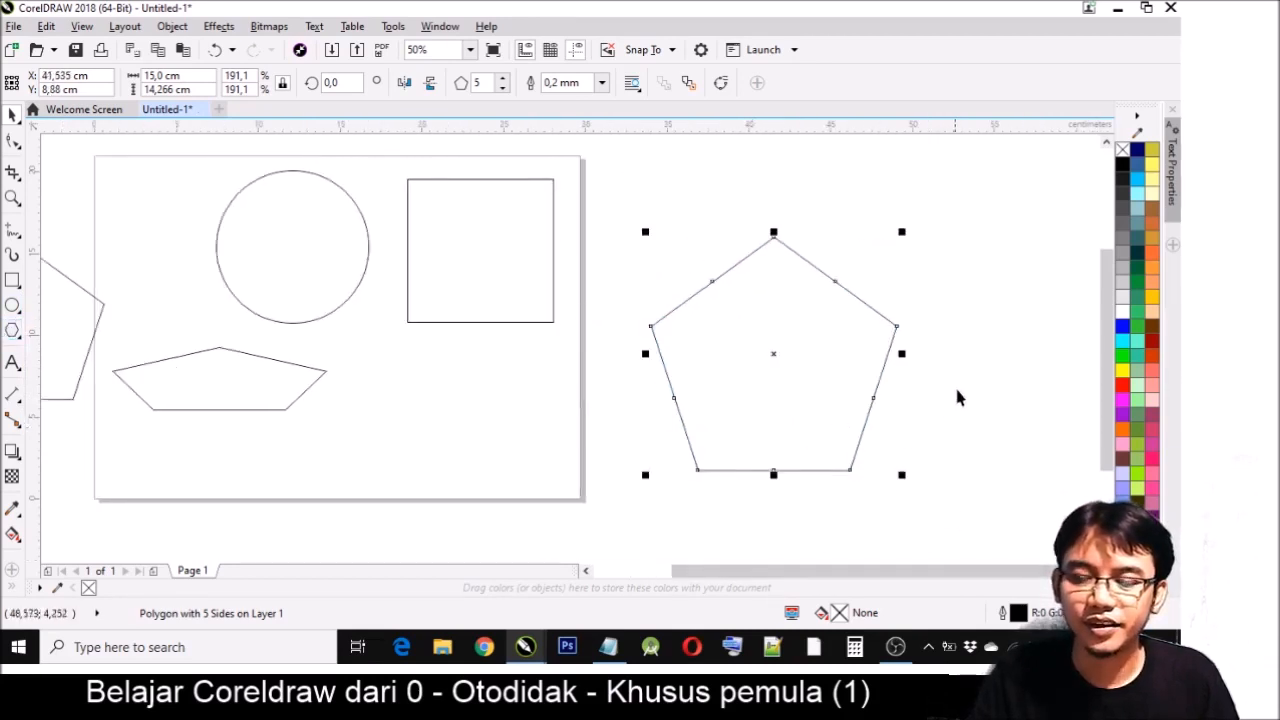
# - Raise the number of sides of the large polygon beside the page to 10
pyautogui.click(503, 79)
pyautogui.click(503, 79)
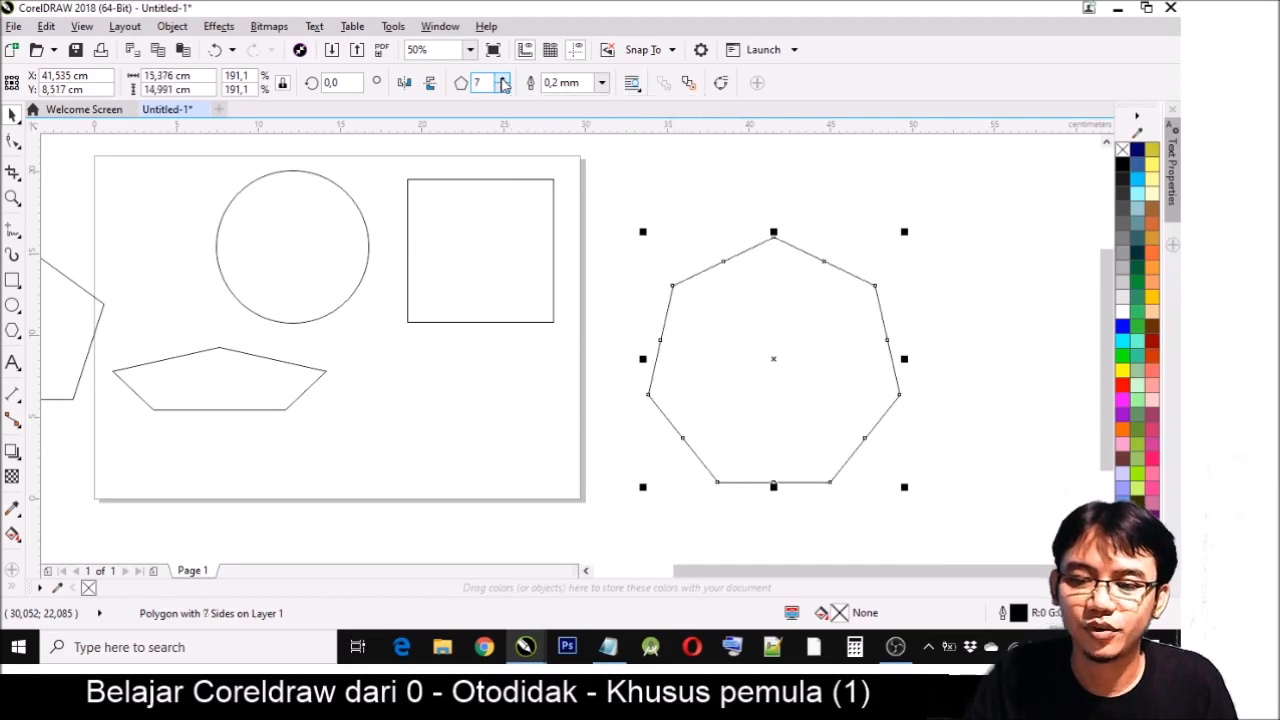
pyautogui.click(503, 79)
pyautogui.click(503, 79)
pyautogui.click(503, 79)
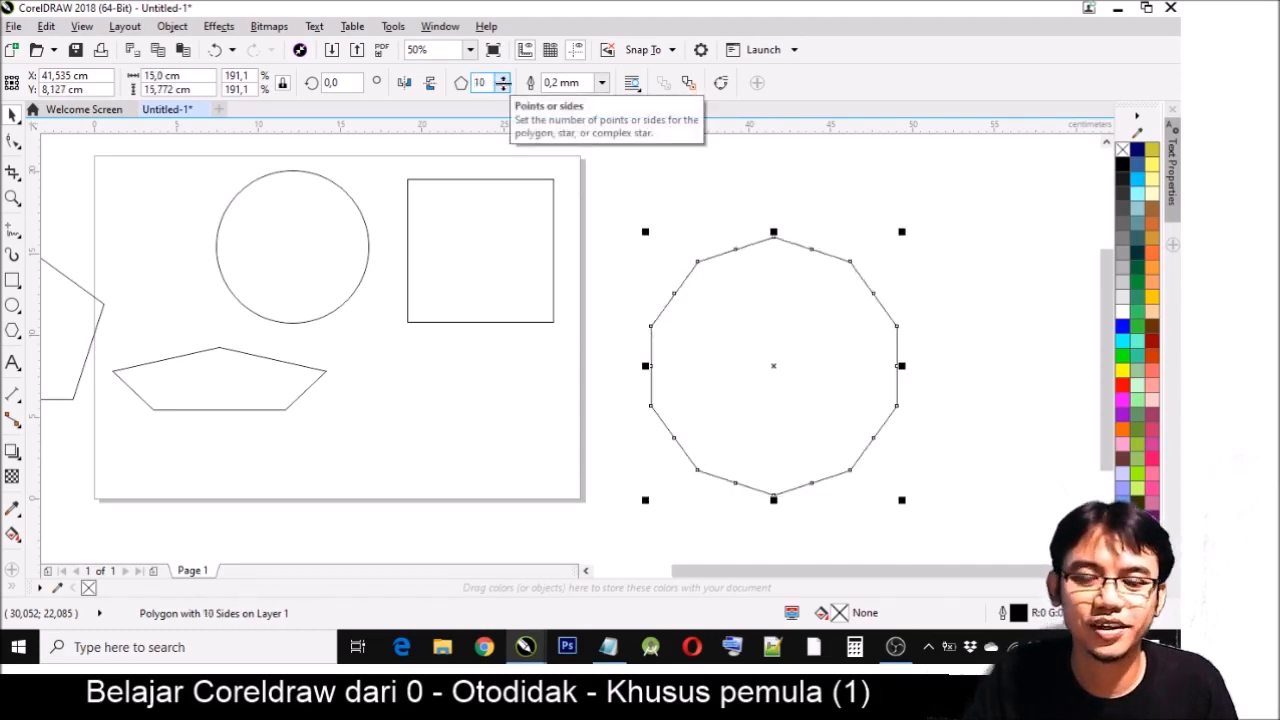
# - Reduce the large polygon's number of sides to 3 to make a triangle
pyautogui.click(504, 89)
pyautogui.click(504, 89)
pyautogui.click(504, 89)
pyautogui.click(504, 89)
pyautogui.click(504, 89)
pyautogui.click(504, 89)
pyautogui.click(504, 89)
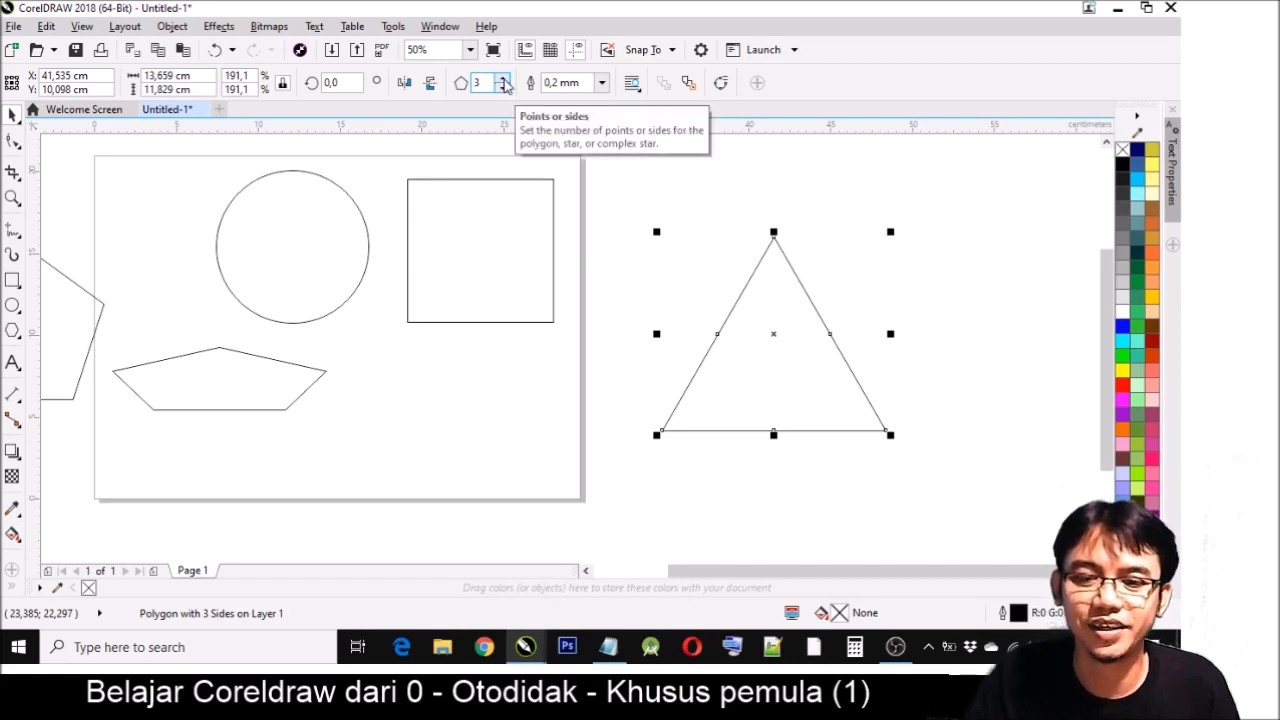
# - Raise the triangle's number of sides to 14 so it approaches a circle
pyautogui.click(504, 79)
pyautogui.click(504, 79)
pyautogui.click(504, 79)
pyautogui.click(504, 79)
pyautogui.click(504, 79)
pyautogui.click(504, 79)
pyautogui.click(504, 79)
pyautogui.click(504, 79)
pyautogui.click(504, 79)
pyautogui.click(504, 79)
pyautogui.click(504, 79)
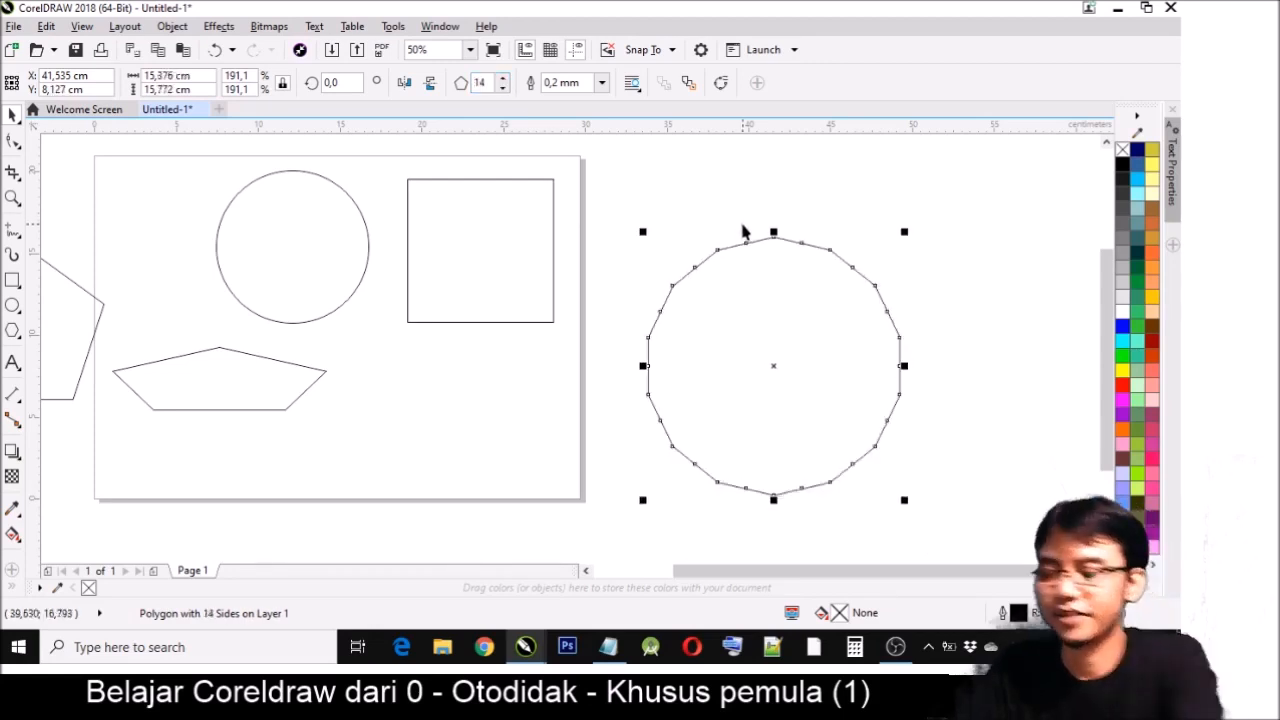
# - Delete the large polygon to the right of the page and the flat pentagon on the page
pyautogui.press('Delete')
pyautogui.press('z')
pyautogui.press('F3')
pyautogui.press('space')
pyautogui.click(400, 349)
pyautogui.press('Delete')
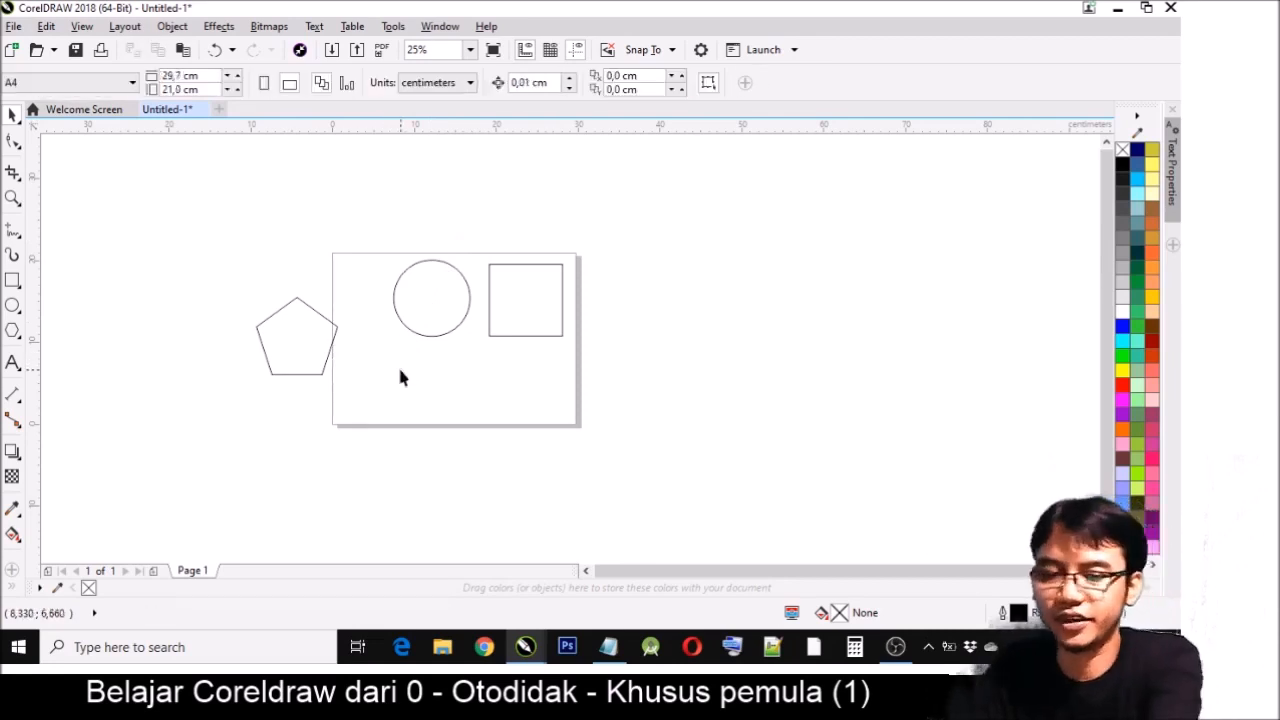
# - Move the remaining pentagon into the page's lower-left area and scale it down proportionally to about 6.3 cm wide
pyautogui.press('z')
pyautogui.moveTo(197, 189); pyautogui.dragTo(686, 468)
pyautogui.moveTo(256, 220); pyautogui.dragTo(886, 491)
pyautogui.press('space')
pyautogui.click(246, 320)
pyautogui.moveTo(246, 320); pyautogui.dragTo(451, 408)
pyautogui.moveTo(505, 317); pyautogui.dragTo(459, 380)
# - Scale the circle down proportionally and enlarge the square to about 10.8 × 10.6 cm
pyautogui.click(547, 259)
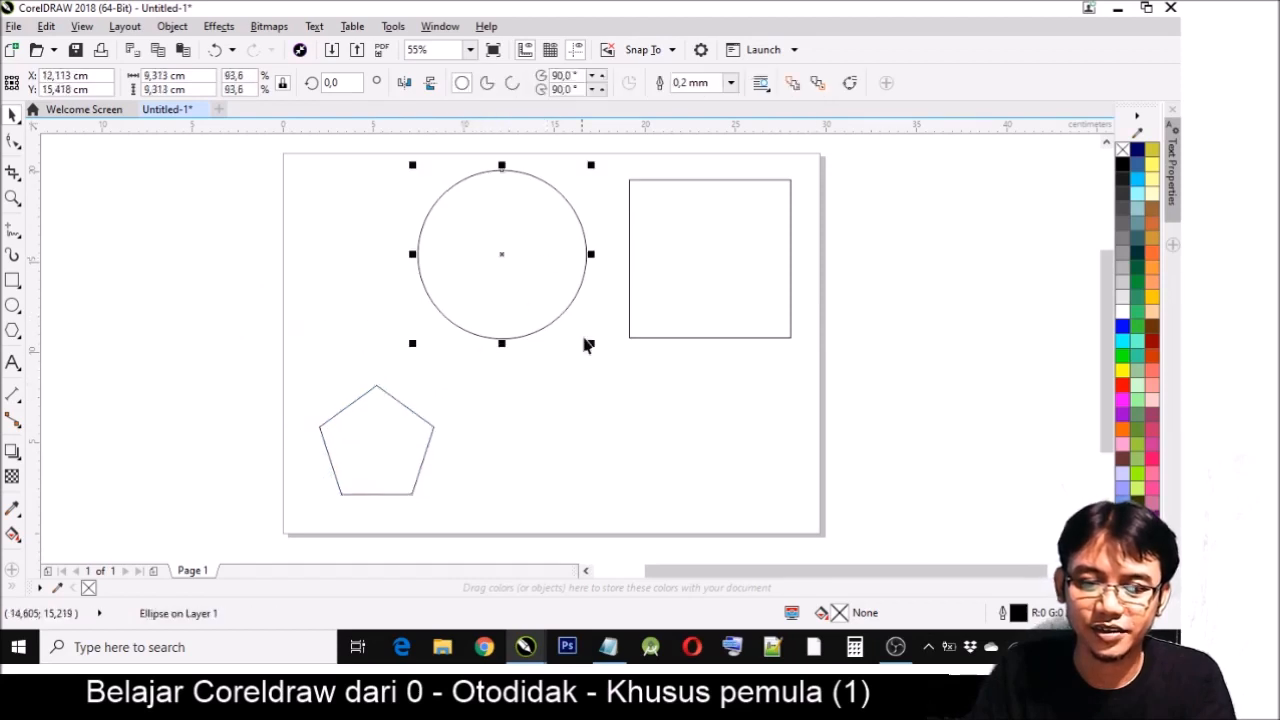
pyautogui.moveTo(595, 346); pyautogui.dragTo(537, 287)
pyautogui.click(713, 274)
pyautogui.moveTo(621, 353); pyautogui.dragTo(588, 388)
pyautogui.click(533, 204)
pyautogui.moveTo(536, 164); pyautogui.dragTo(506, 196)
# - Arrange the circle directly above the pentagon with the large square to their right, and clear the selection
pyautogui.moveTo(478, 238); pyautogui.dragTo(385, 267)
pyautogui.moveTo(723, 300); pyautogui.dragTo(657, 329)
pyautogui.moveTo(391, 300); pyautogui.dragTo(416, 312)
pyautogui.moveTo(416, 434); pyautogui.dragTo(445, 370)
pyautogui.moveTo(410, 279); pyautogui.dragTo(438, 248)
pyautogui.moveTo(435, 404); pyautogui.dragTo(450, 367)
pyautogui.press('F2')
pyautogui.moveTo(313, 175); pyautogui.dragTo(850, 511)
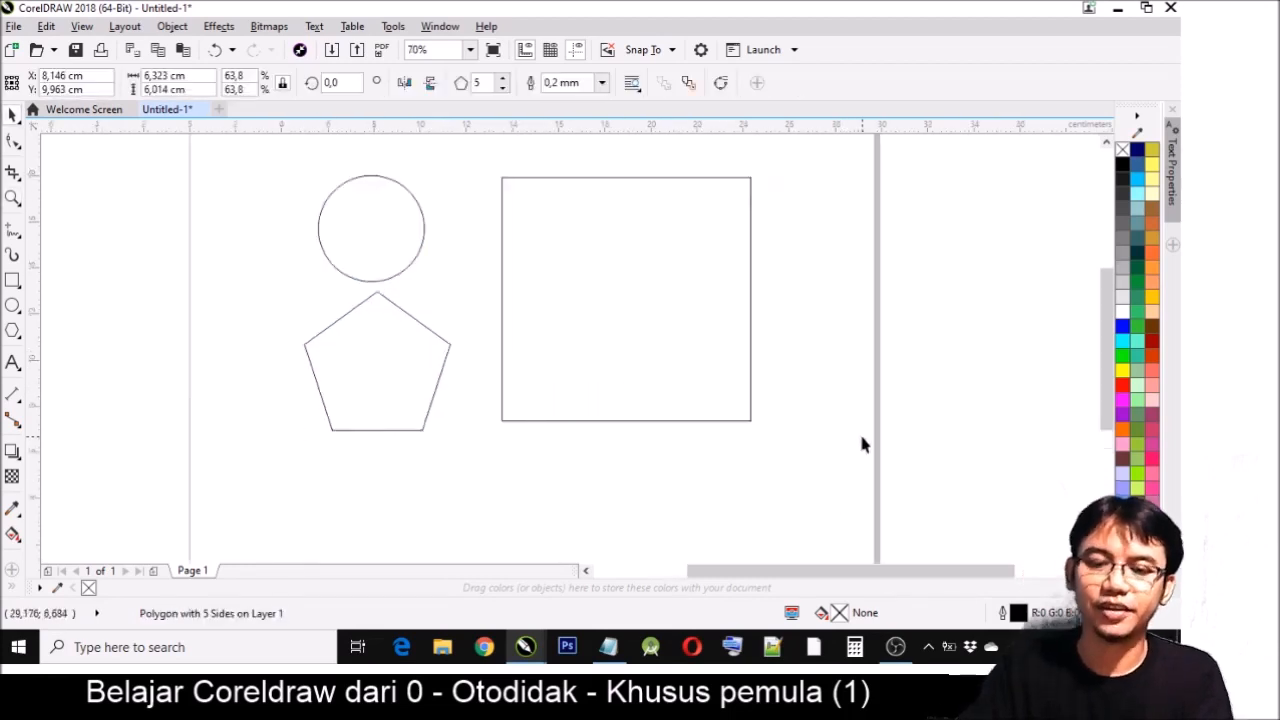
pyautogui.click(862, 438)
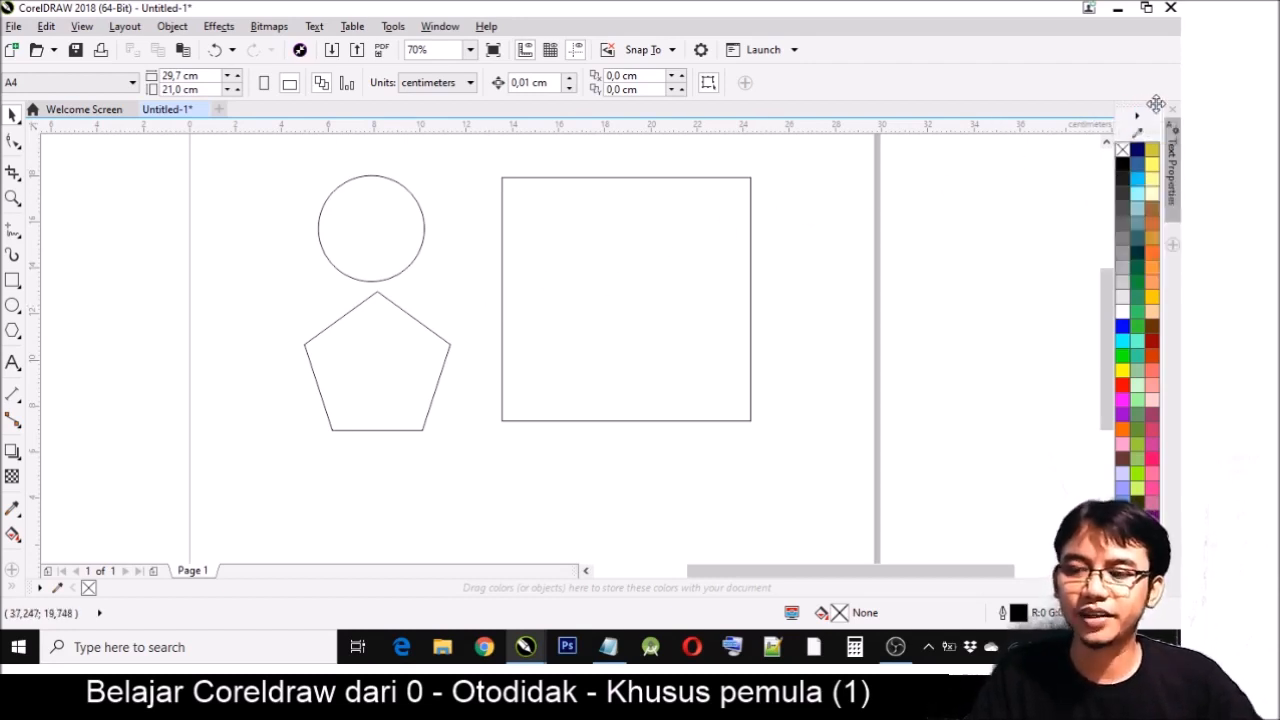
# - Redock the color palette horizontally below the drawing area, and detach it as a floating palette and close it
pyautogui.moveTo(1156, 106)
pyautogui.mouseDown()
pyautogui.moveTo(958, 222)
pyautogui.moveTo(550, 594)
pyautogui.mouseUp()
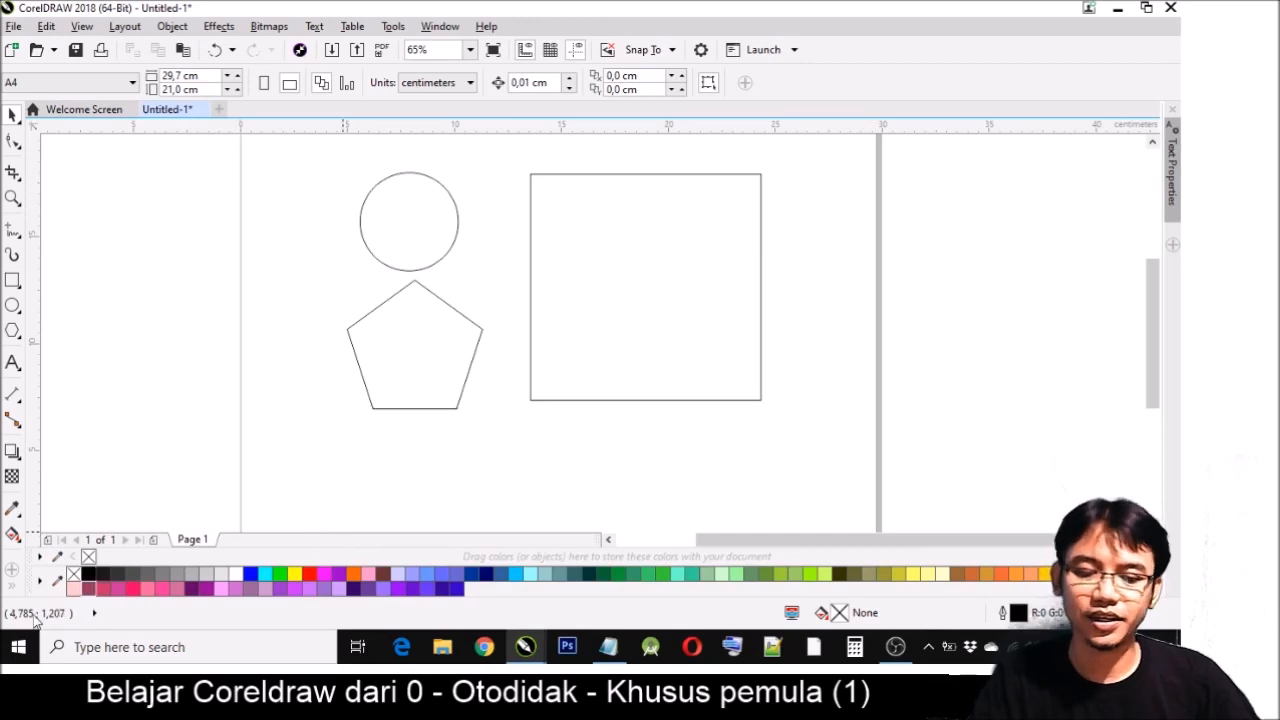
pyautogui.moveTo(30, 582); pyautogui.dragTo(315, 360)
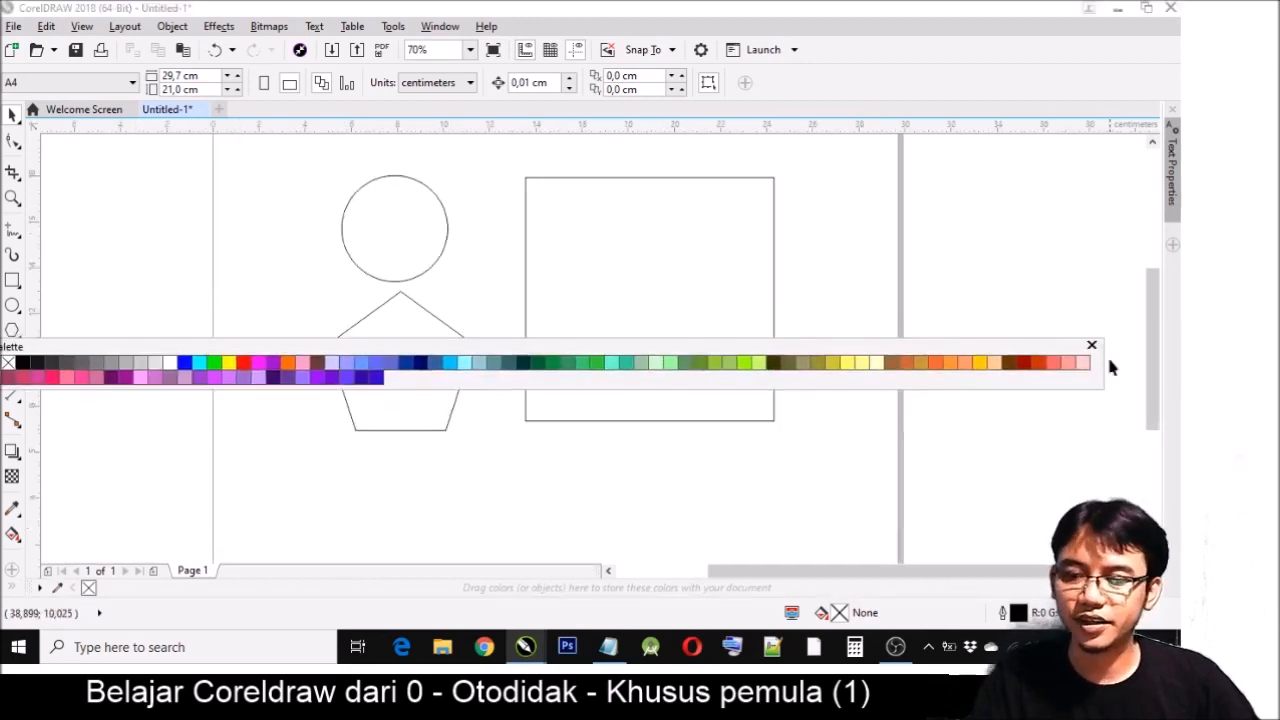
pyautogui.click(1089, 345)
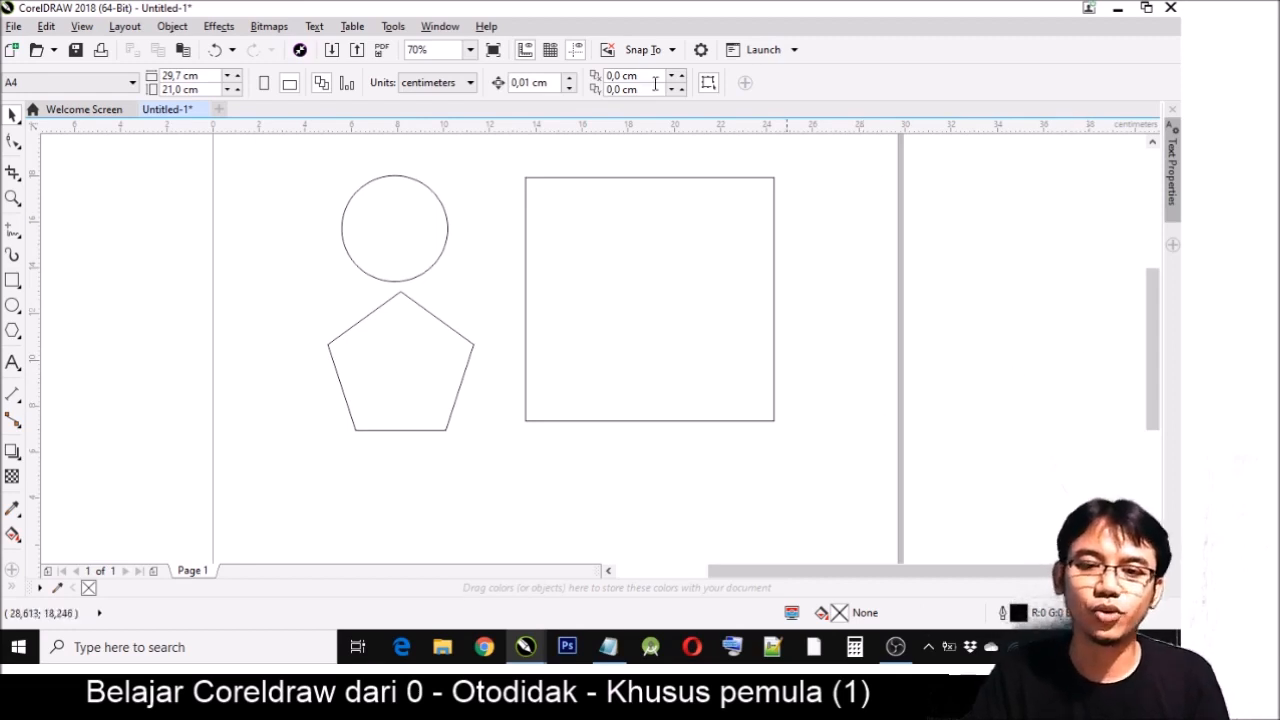
# - Show the Default Palette again and dock it vertically along the drawing area's right side
pyautogui.click(439, 28)
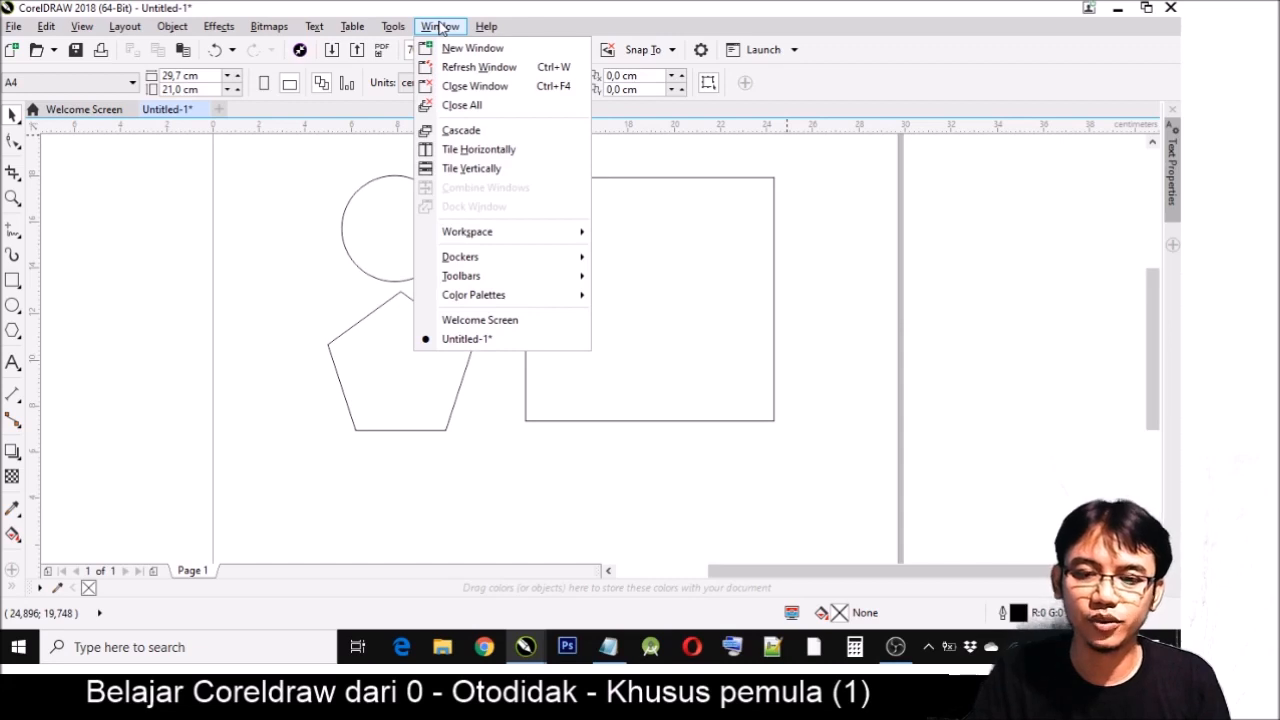
pyautogui.click(497, 298)
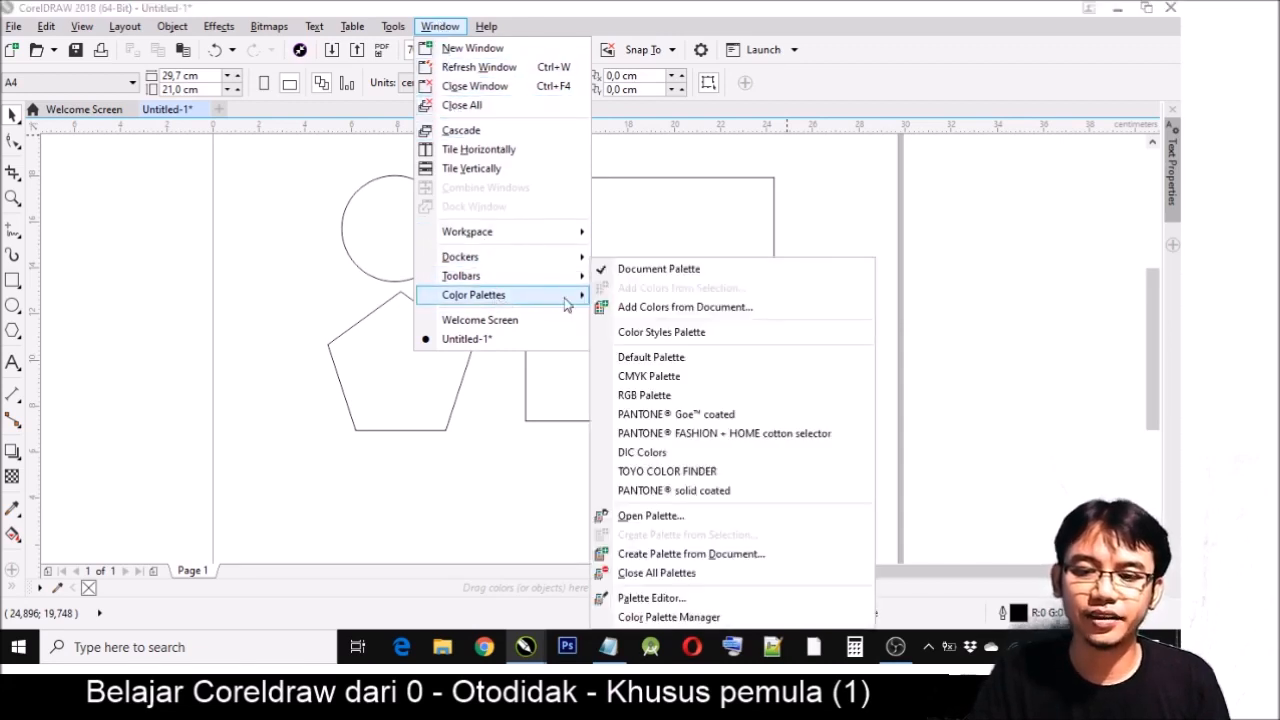
pyautogui.click(651, 357)
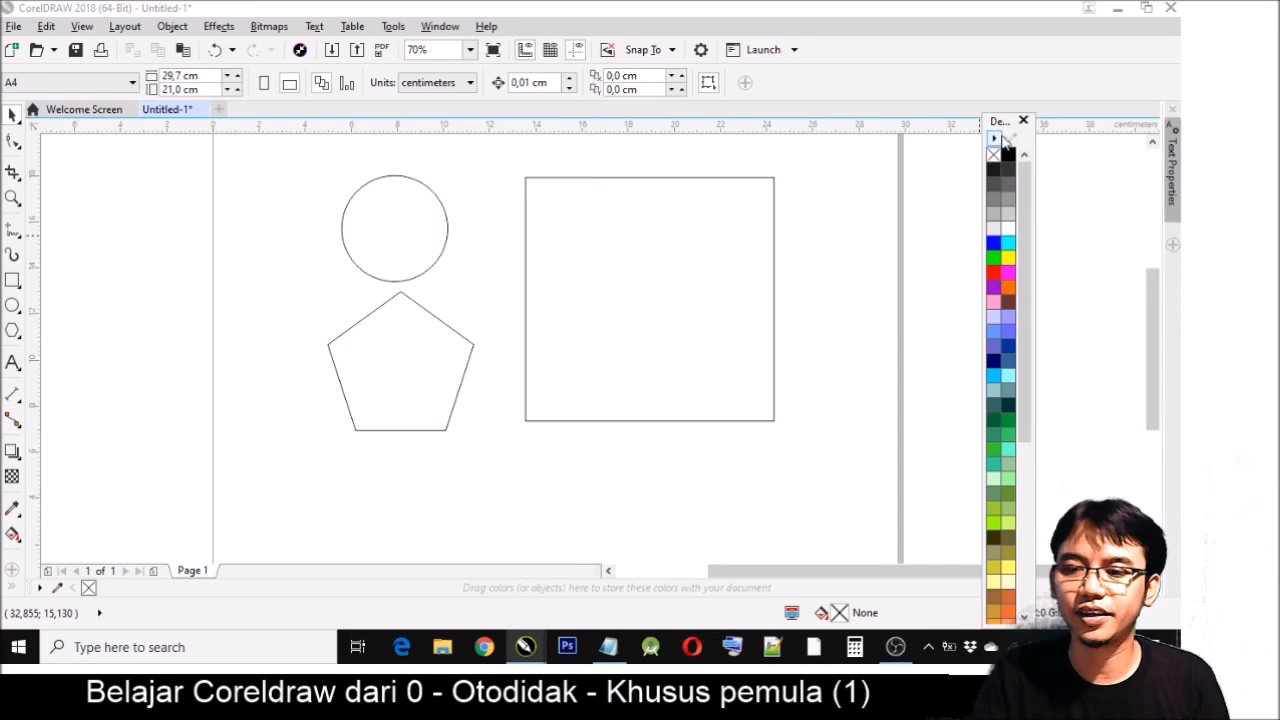
pyautogui.moveTo(997, 127); pyautogui.dragTo(1162, 133)
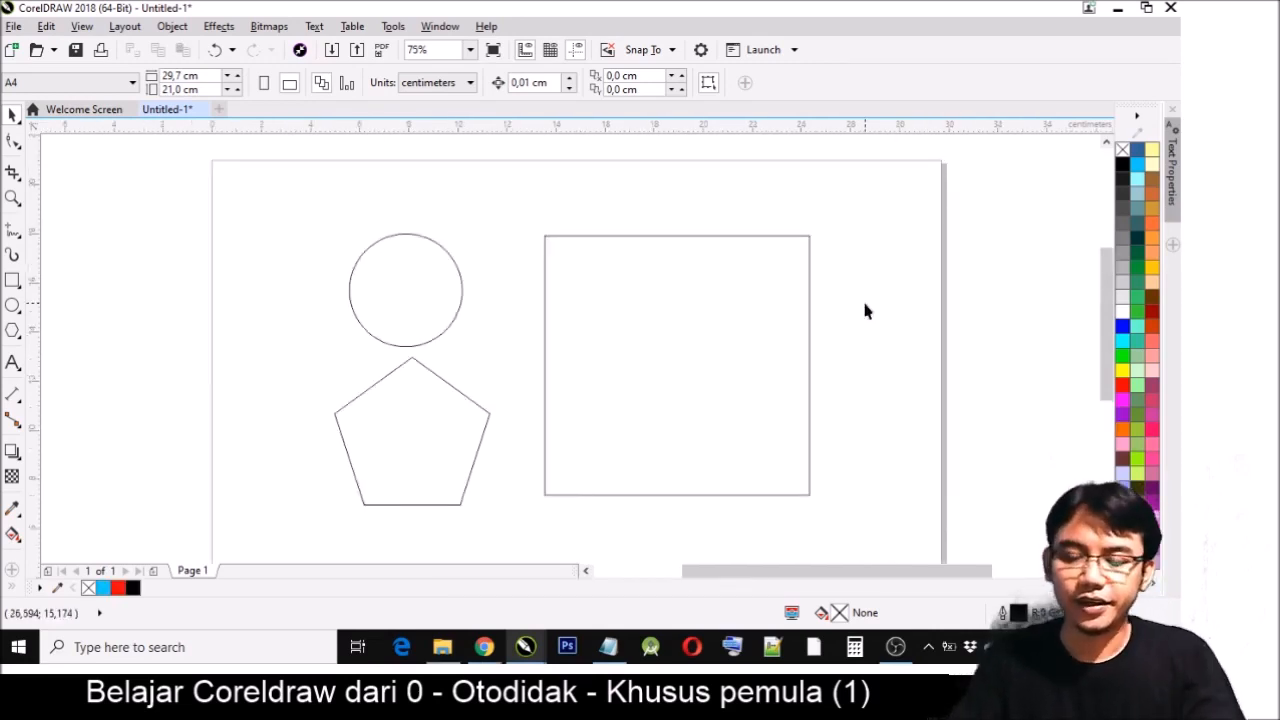
# - Fill the square with Blue (#0000FF) and give it a Red outline
pyautogui.click(781, 309)
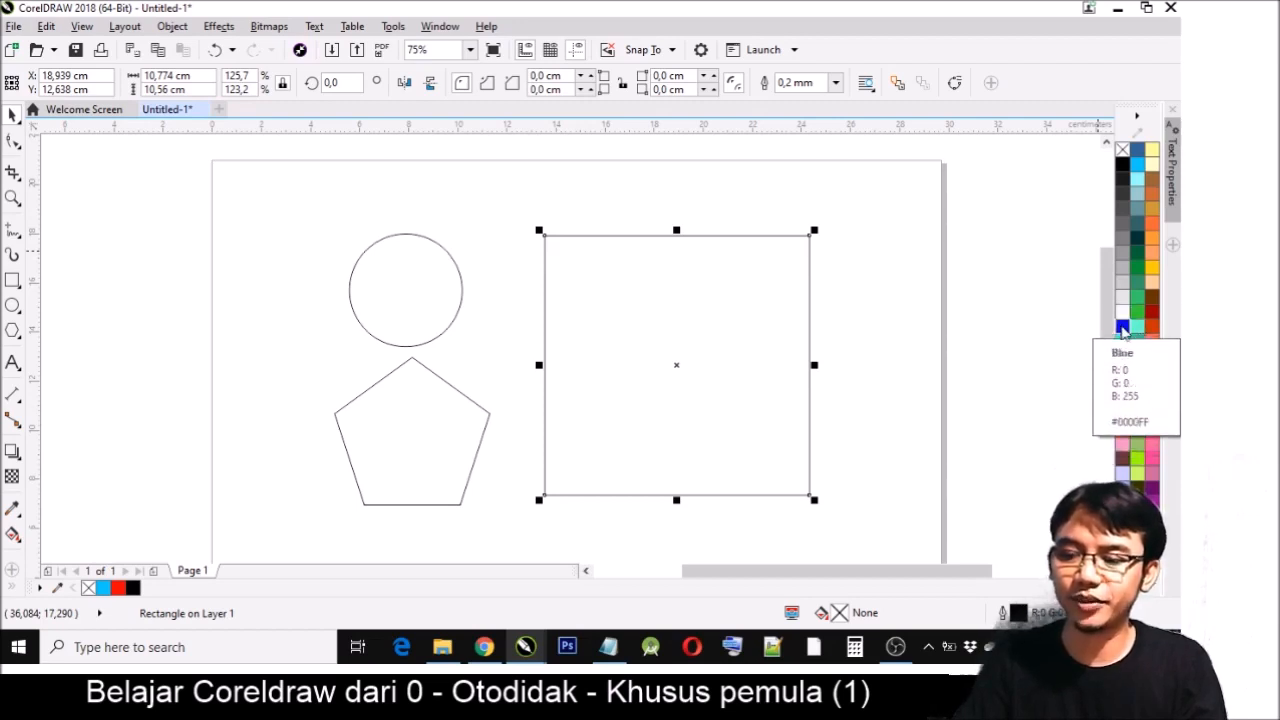
pyautogui.click(1122, 325)
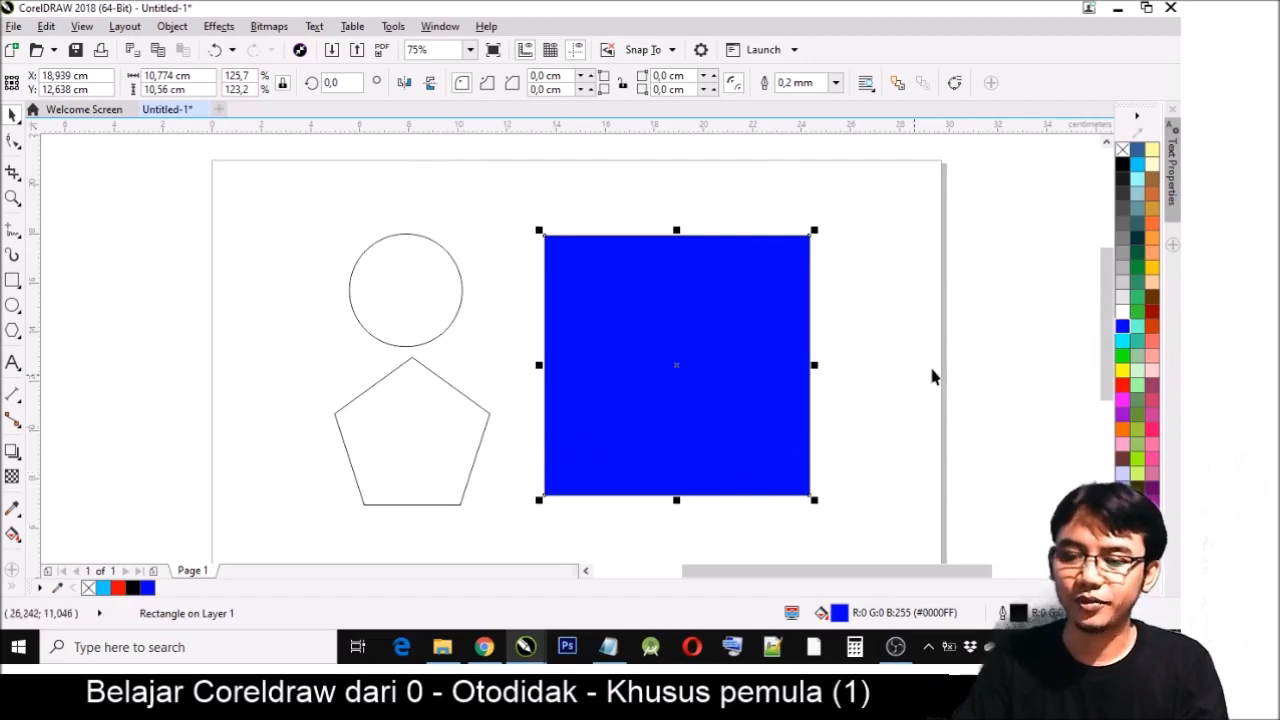
pyautogui.rightClick(1122, 388)
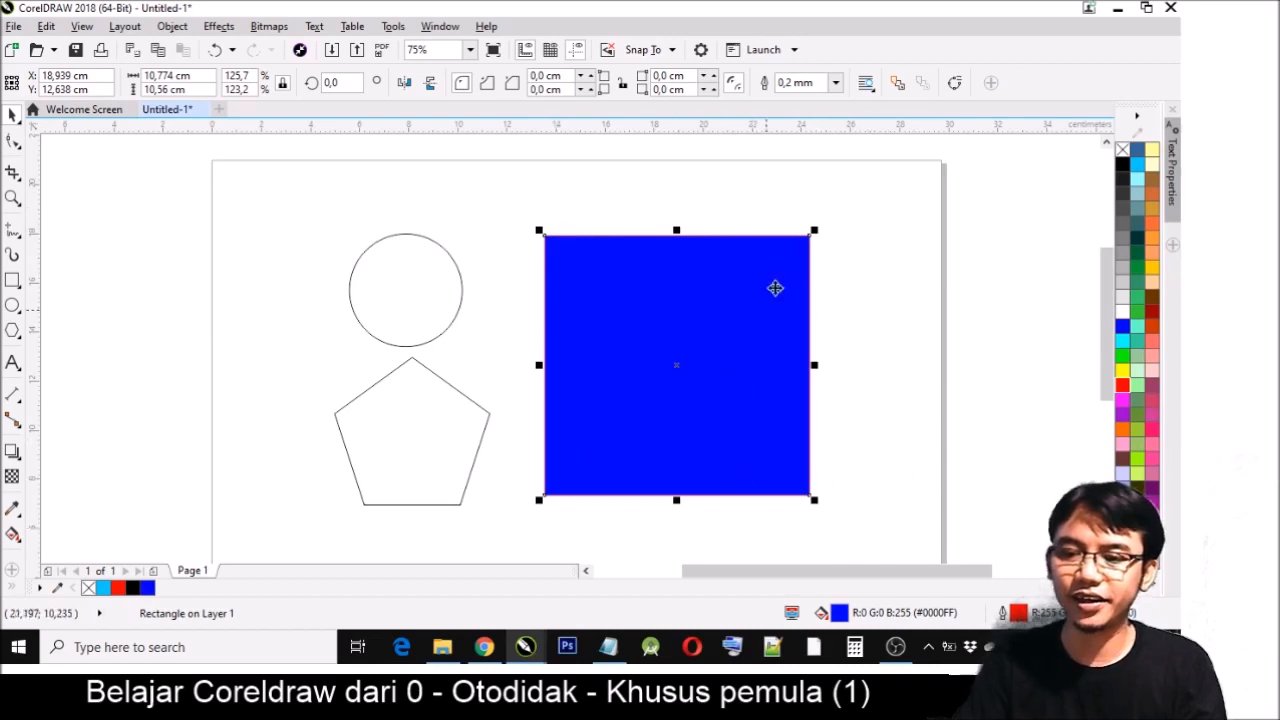
# - Set the blue square's outline width to 1.0 mm
pyautogui.click(460, 295)
pyautogui.click(714, 291)
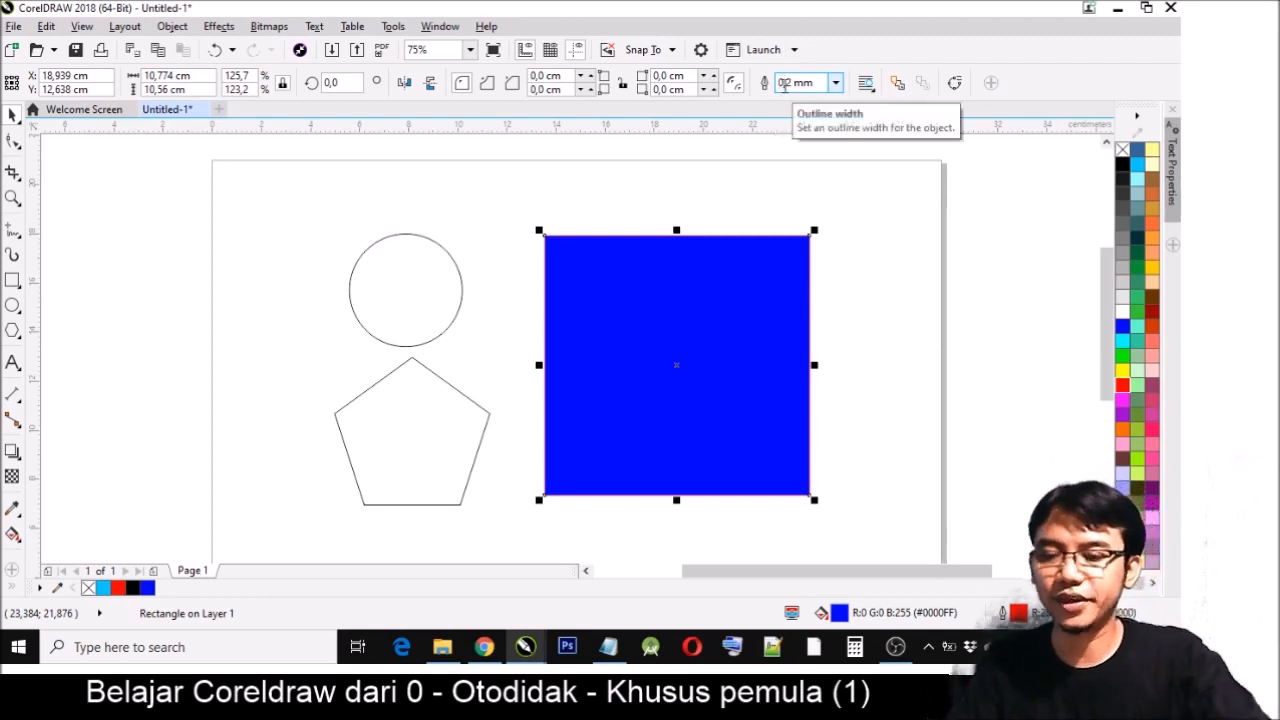
pyautogui.click(835, 84)
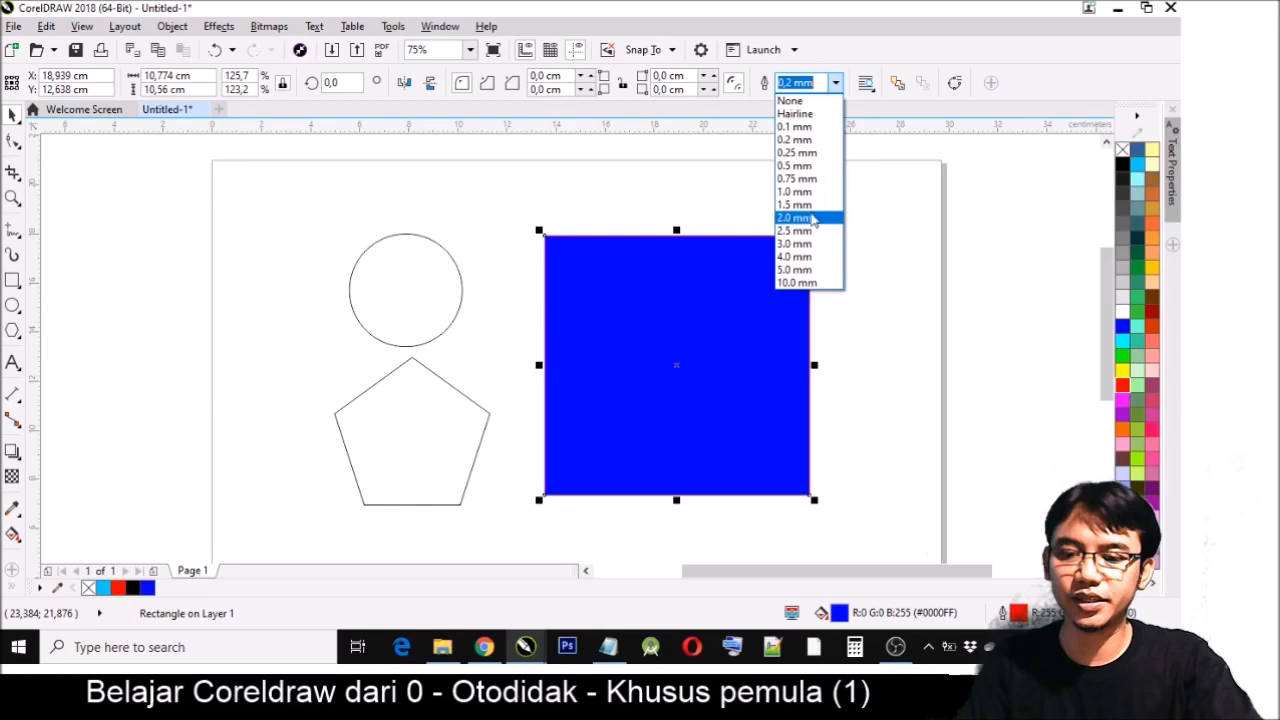
pyautogui.click(813, 192)
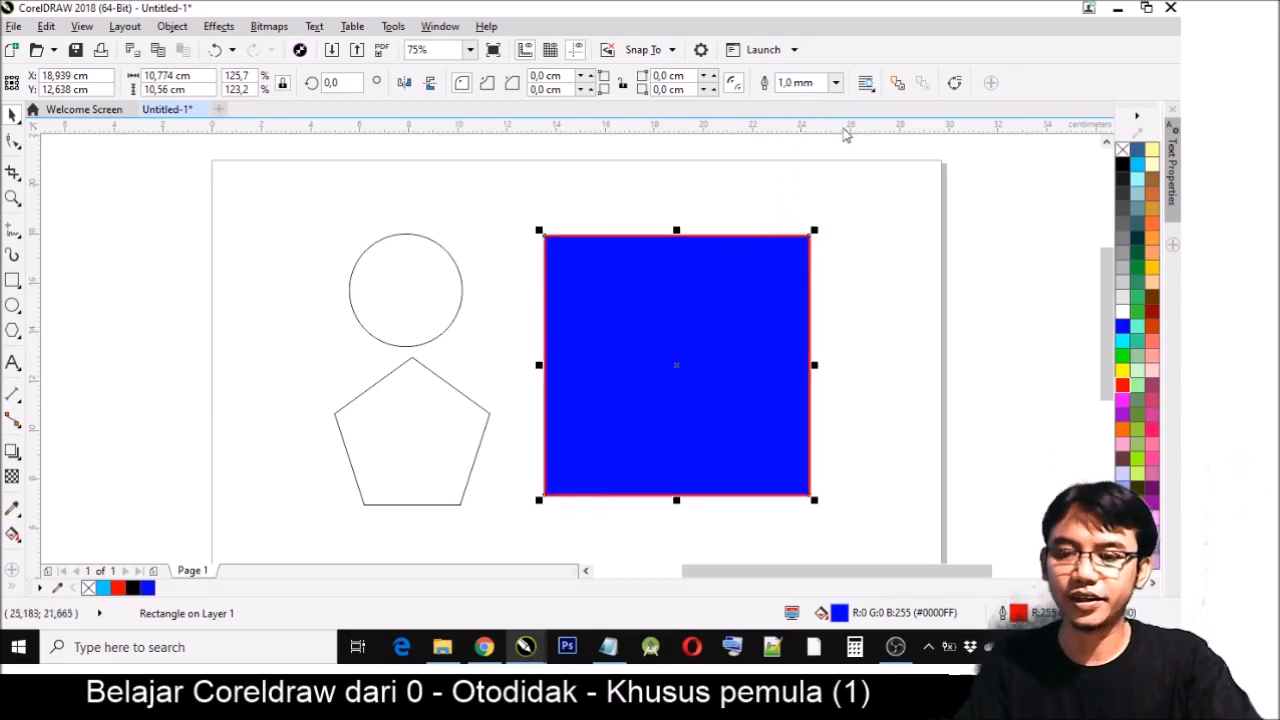
# - Thicken the blue square's outline to 4.0 mm and move the square farther from the circle and pentagon
pyautogui.click(835, 83)
pyautogui.click(796, 256)
pyautogui.click(853, 296)
pyautogui.click(808, 304)
pyautogui.moveTo(808, 304); pyautogui.dragTo(866, 314)
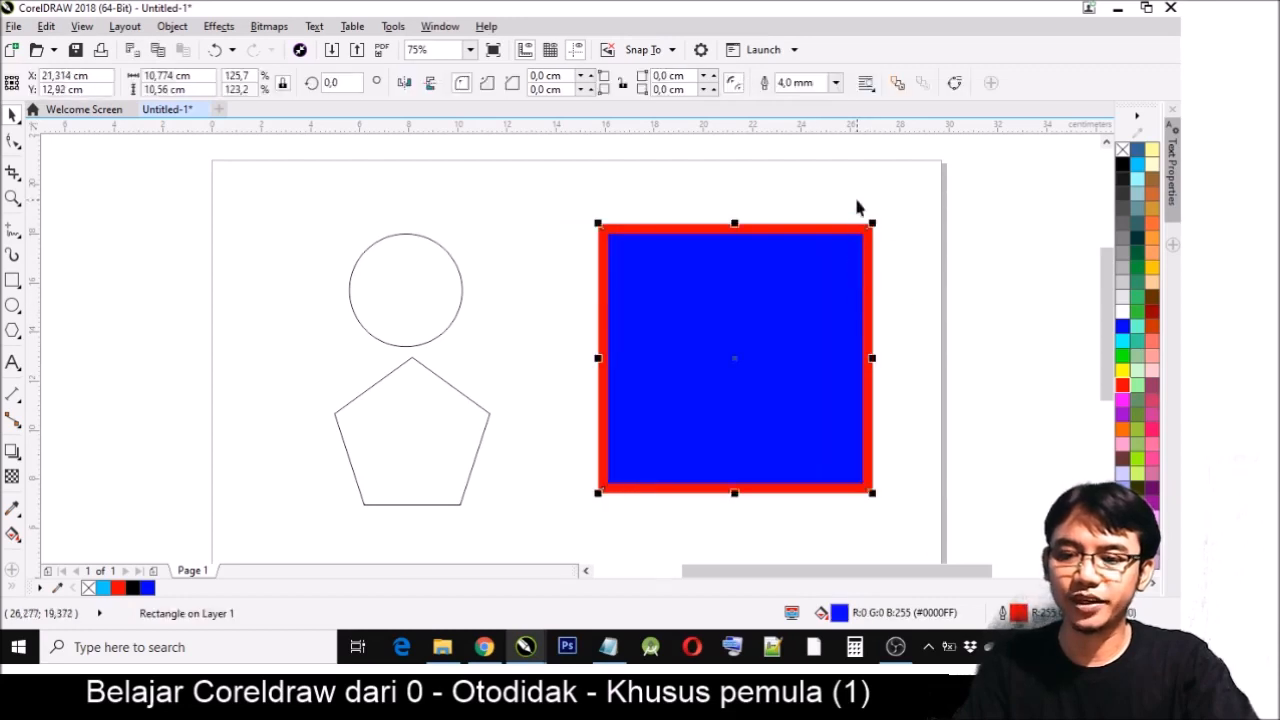
# - Reduce the blue square's outline width to 3.0 mm and move the square slightly down
pyautogui.click(835, 83)
pyautogui.click(796, 243)
pyautogui.moveTo(803, 277)
pyautogui.mouseDown()
pyautogui.moveTo(800, 306)
pyautogui.moveTo(797, 294)
pyautogui.mouseUp()
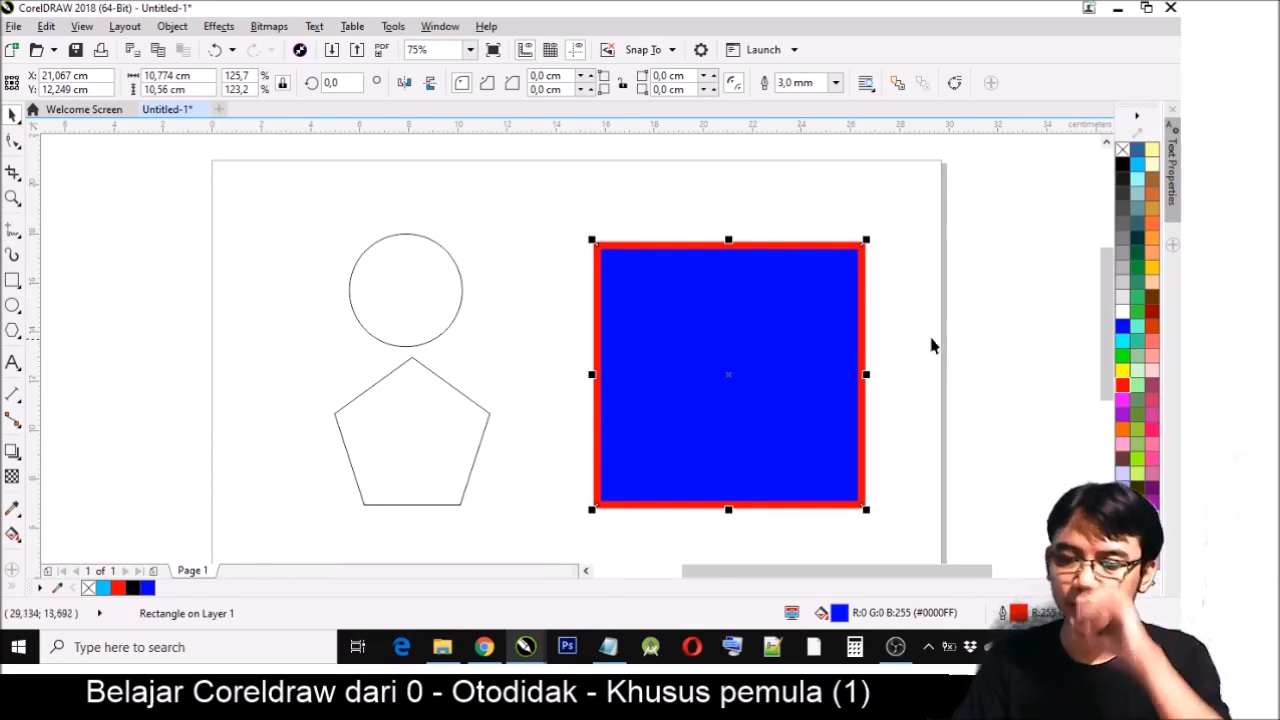
# - Recolor the square's outline with Cyan, switch the outline to green, and fill the square with yellow (#FFFF00)
pyautogui.rightClick(1124, 341)
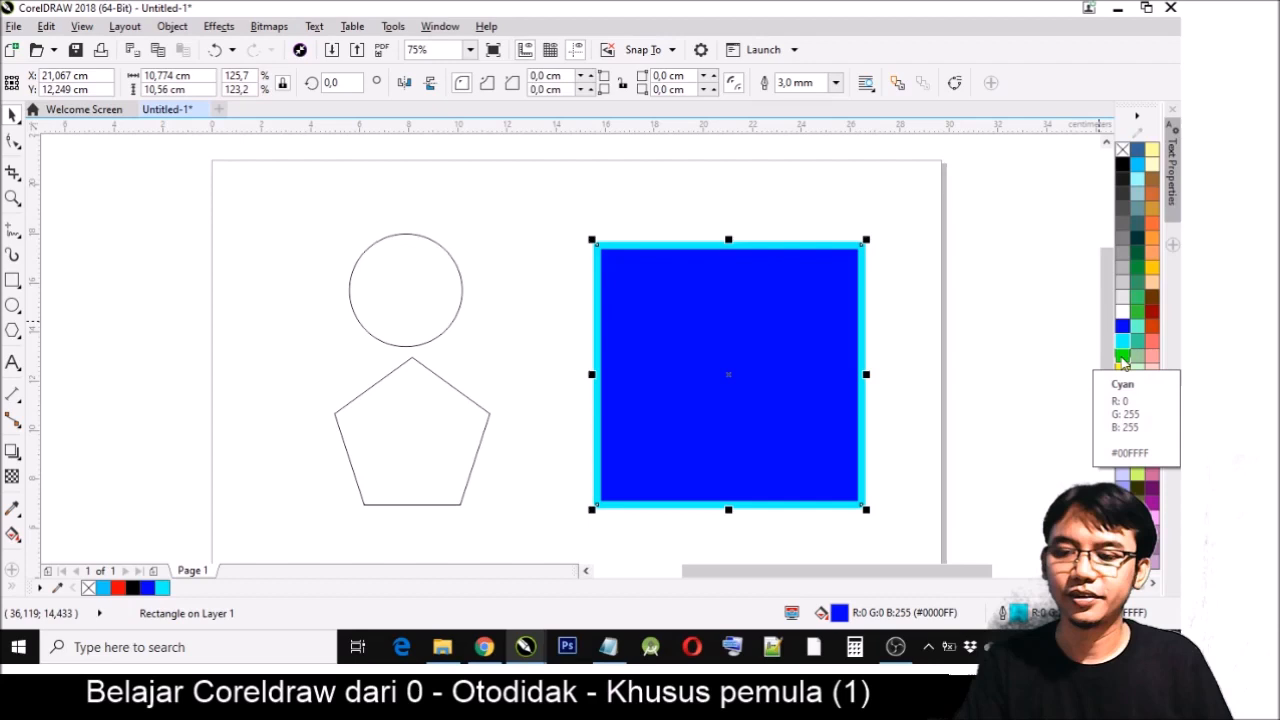
pyautogui.rightClick(1122, 356)
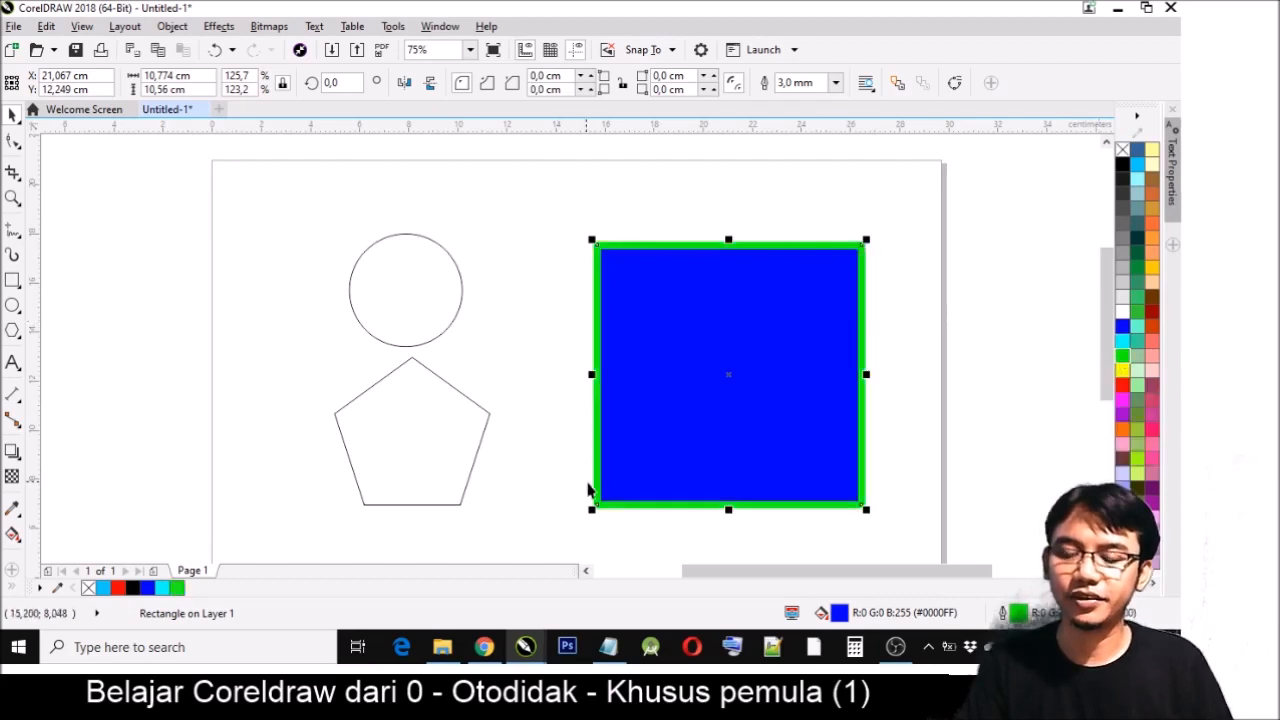
pyautogui.click(1122, 370)
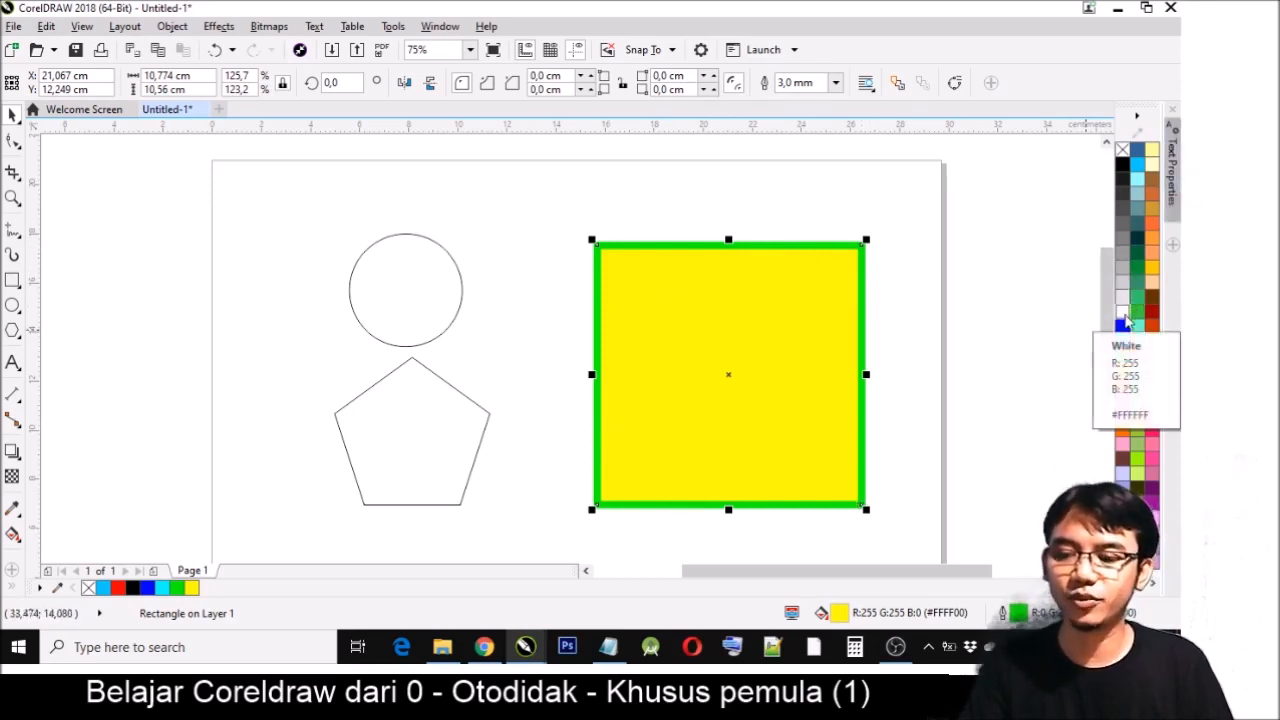
# - Reselect the yellow square, remove its outline, and undo the removal
pyautogui.click(891, 289)
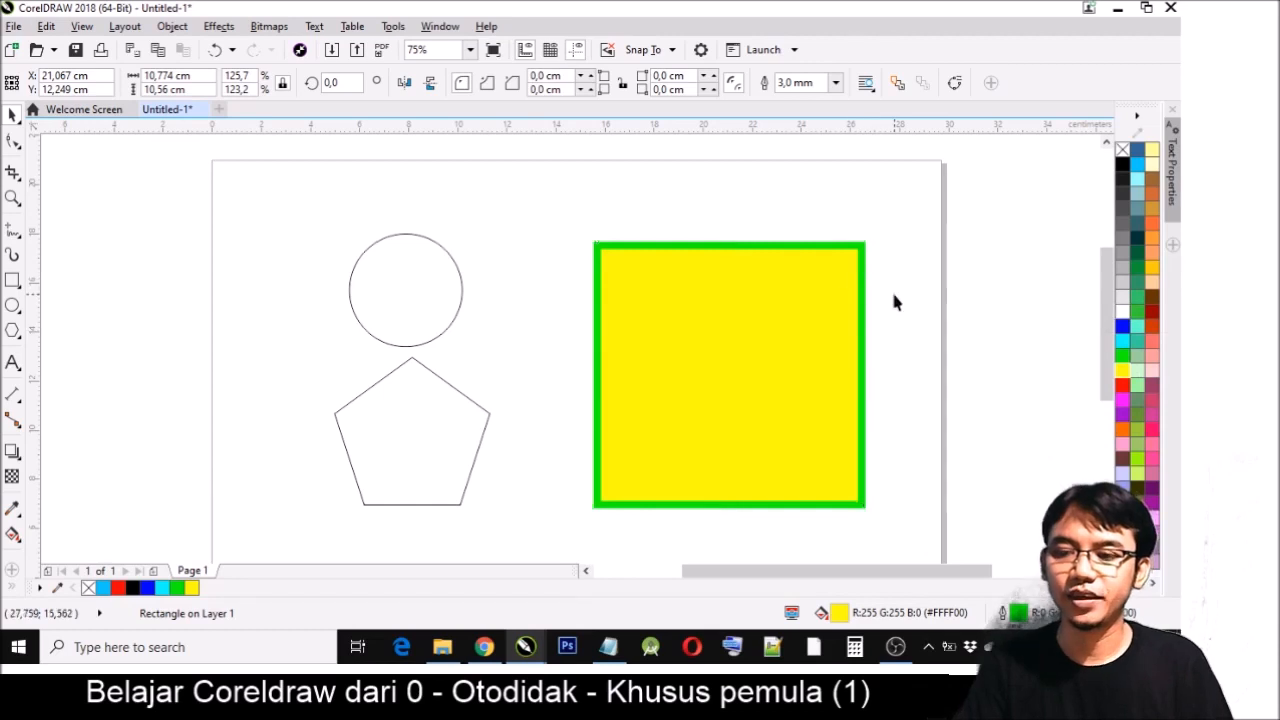
pyautogui.click(855, 328)
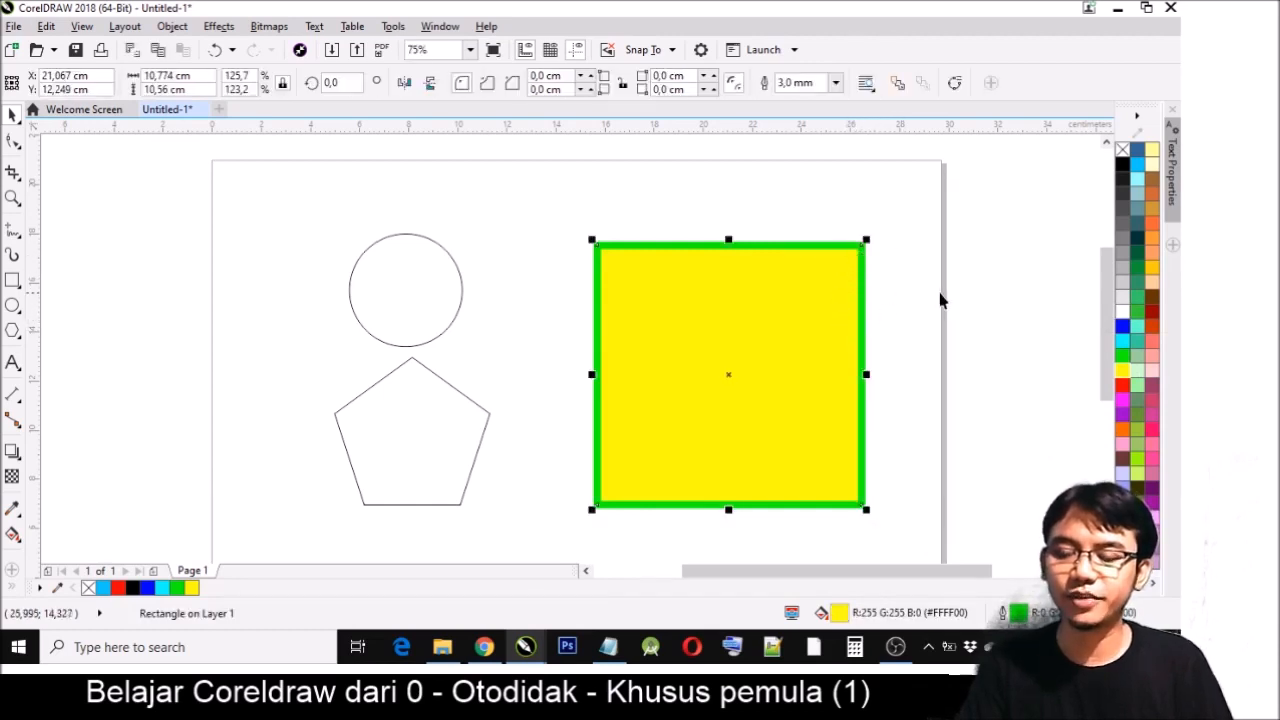
pyautogui.click(754, 294)
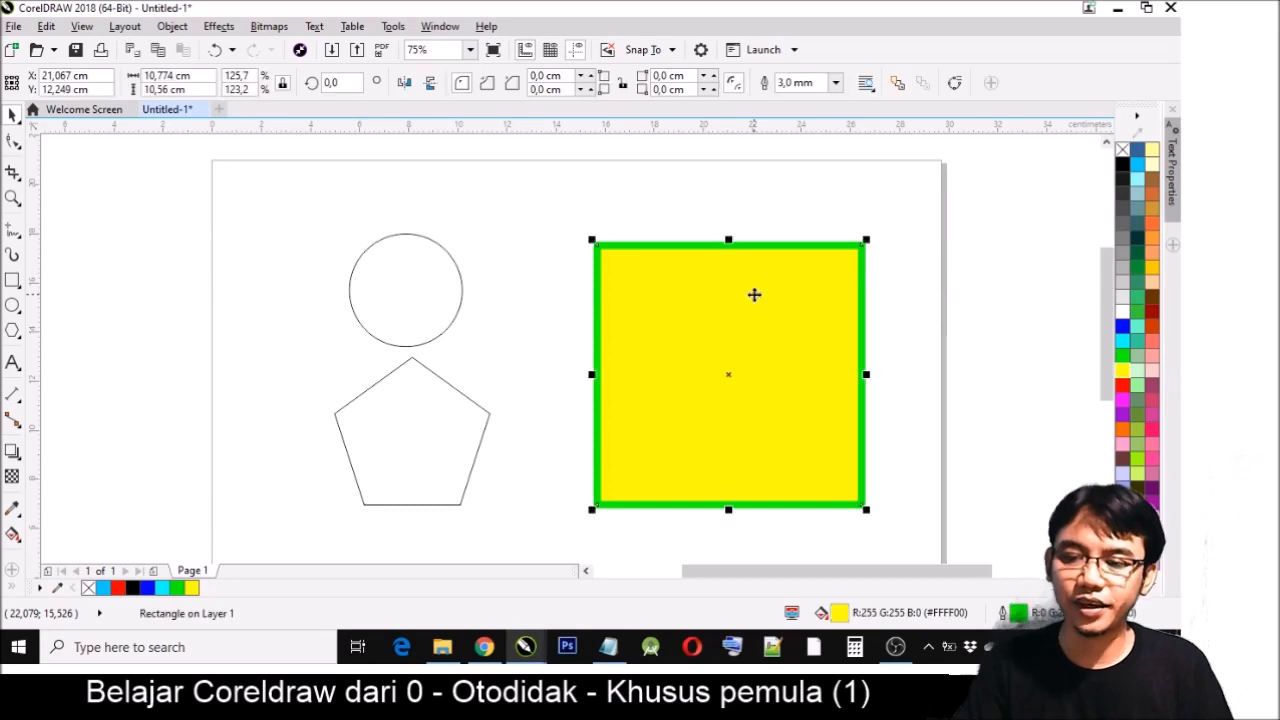
pyautogui.rightClick(1123, 151)
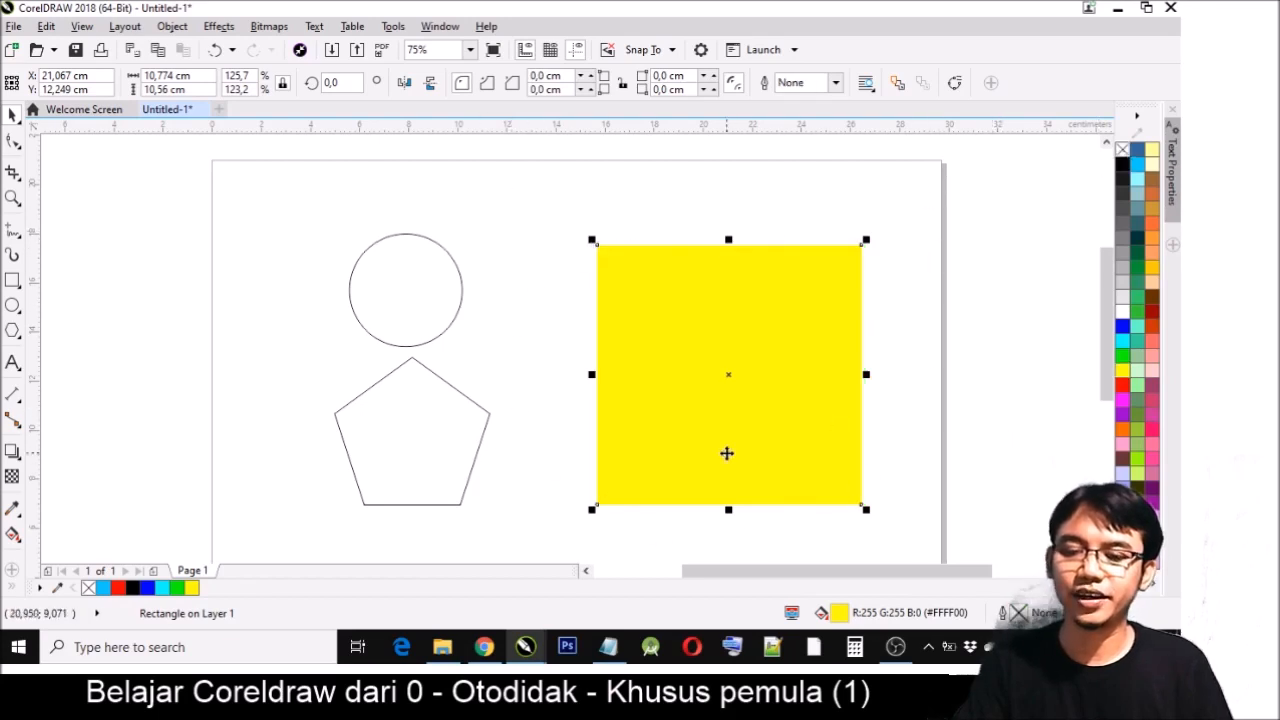
pyautogui.hotkey('ctrl', 'z')
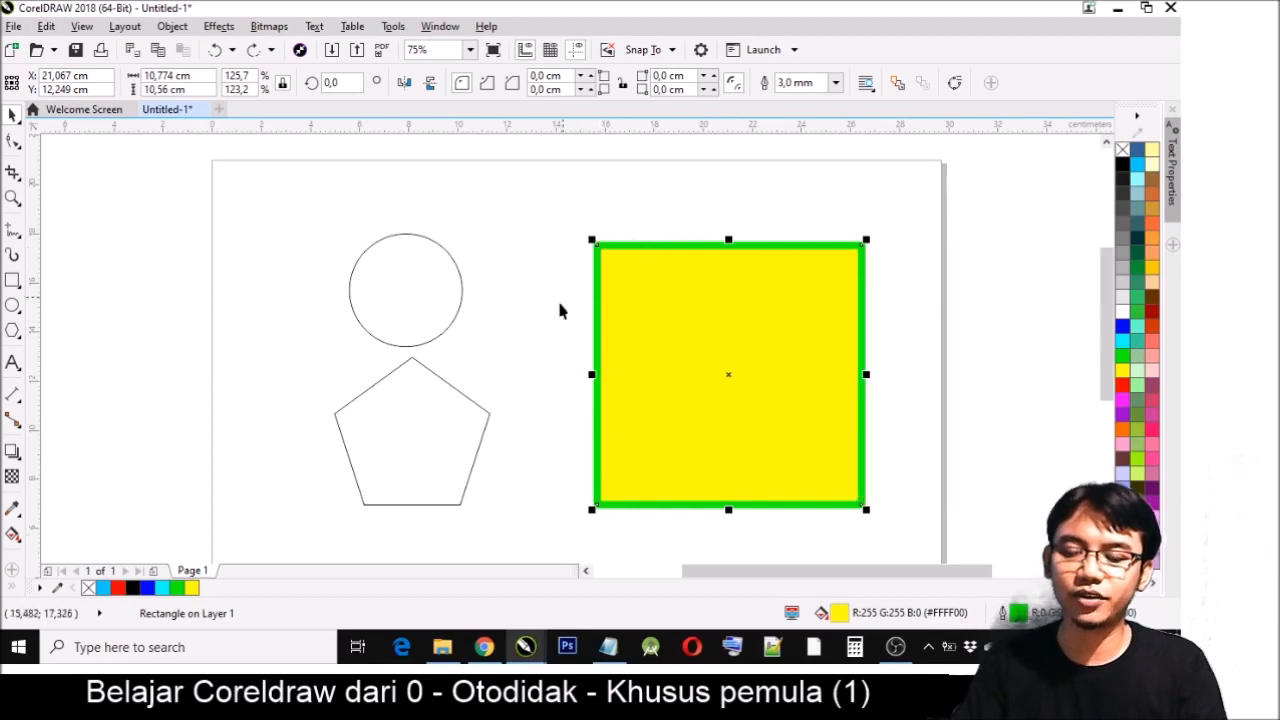
# - Remove the square's fill, keeping only its green outline, and test selecting the unfilled square
pyautogui.click(1122, 150)
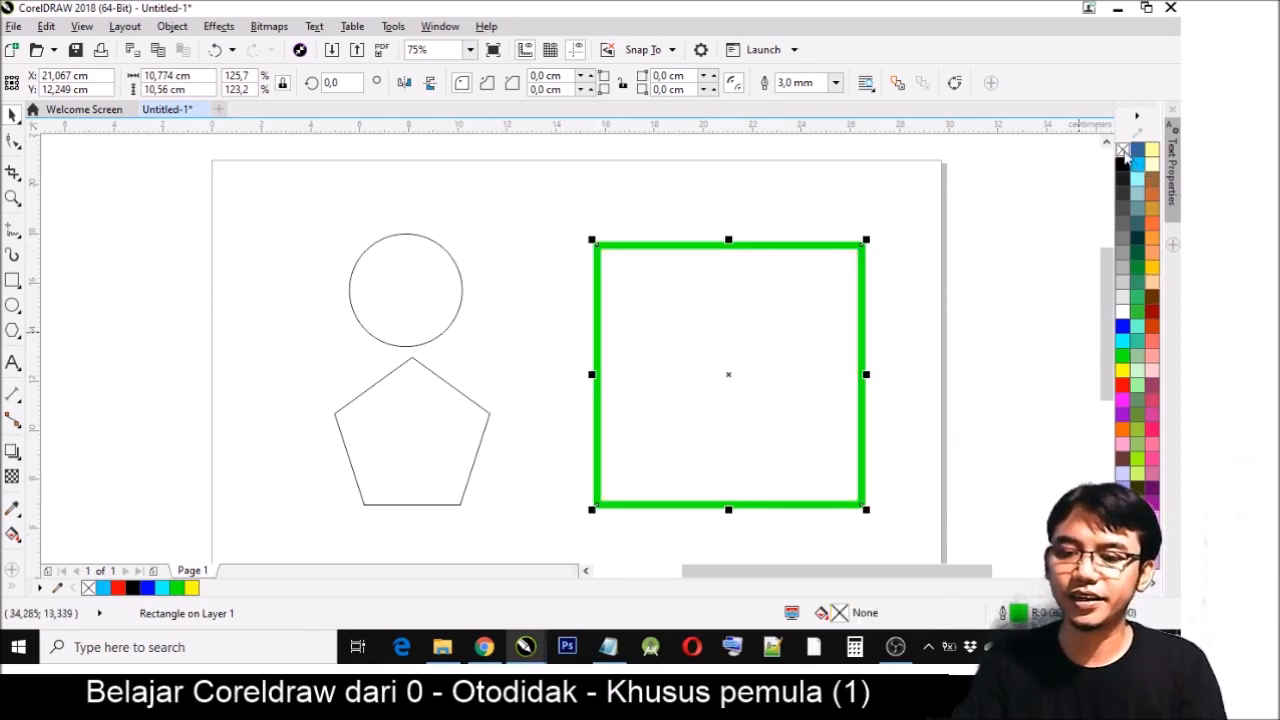
pyautogui.click(865, 305)
pyautogui.click(960, 360)
pyautogui.click(823, 354)
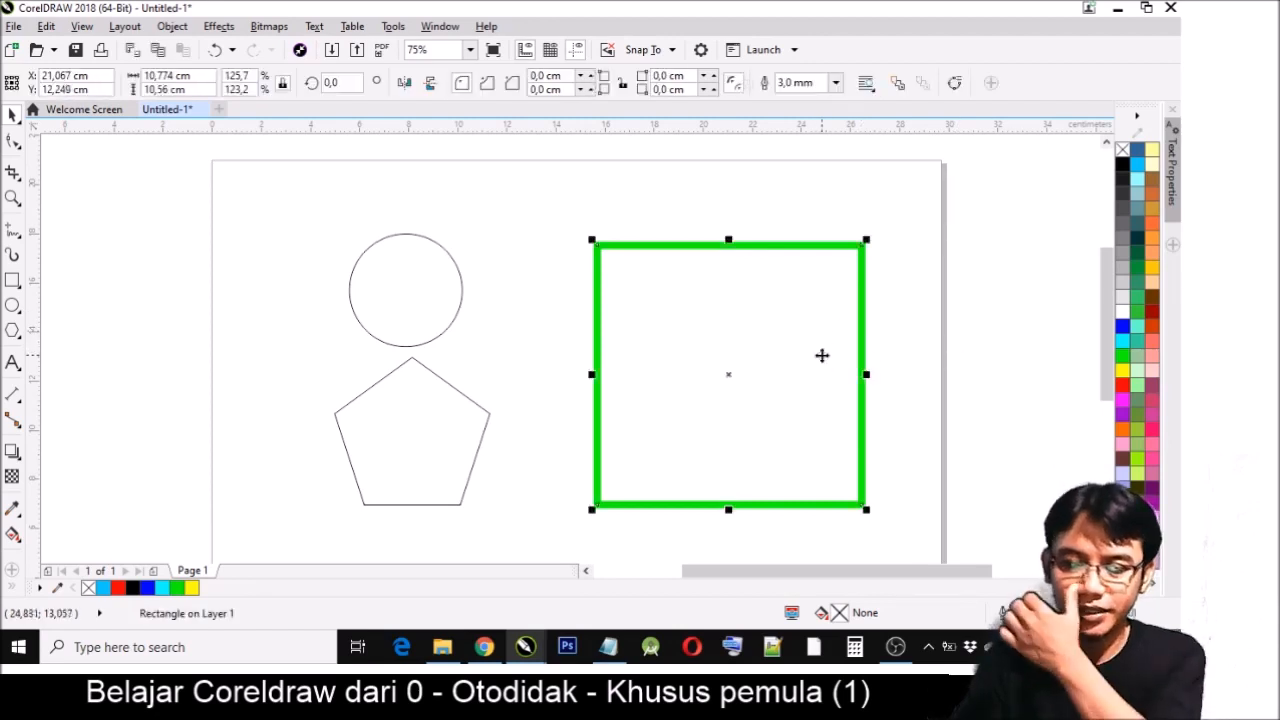
# - Fill the square with red (#FF0000) and give it a black outline 1.0 mm wide
pyautogui.click(1122, 386)
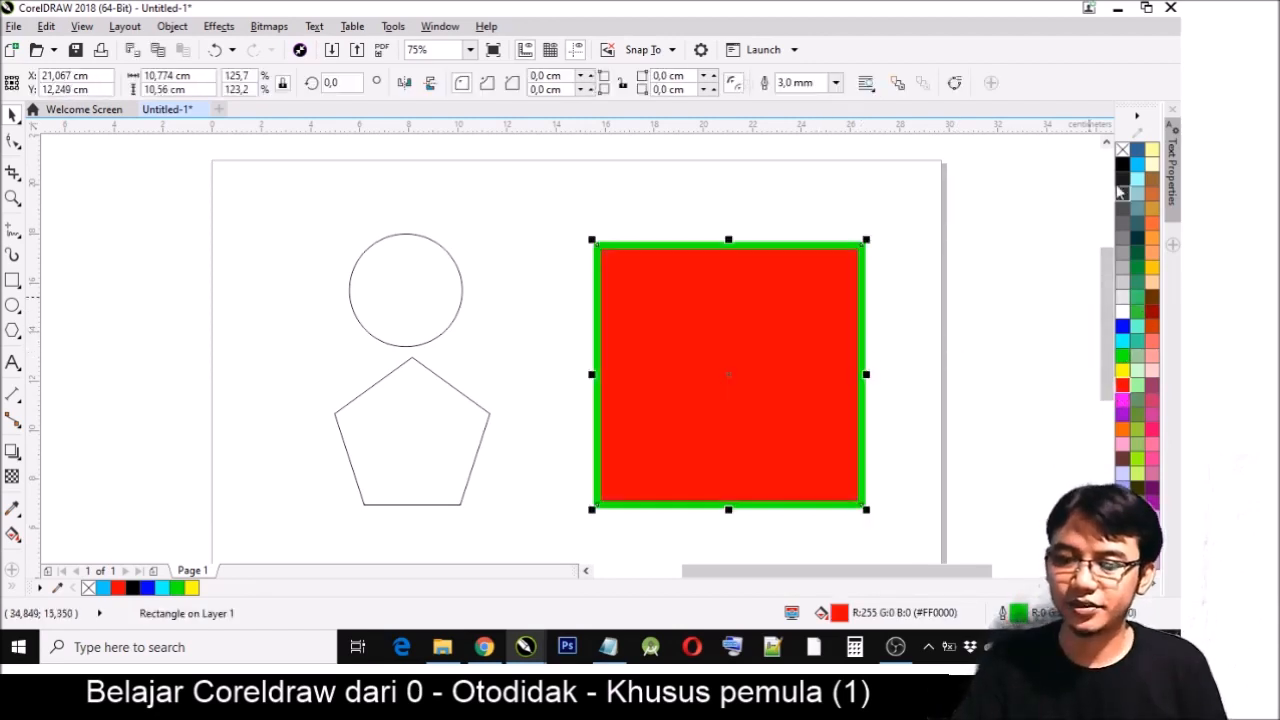
pyautogui.rightClick(1122, 164)
pyautogui.click(835, 82)
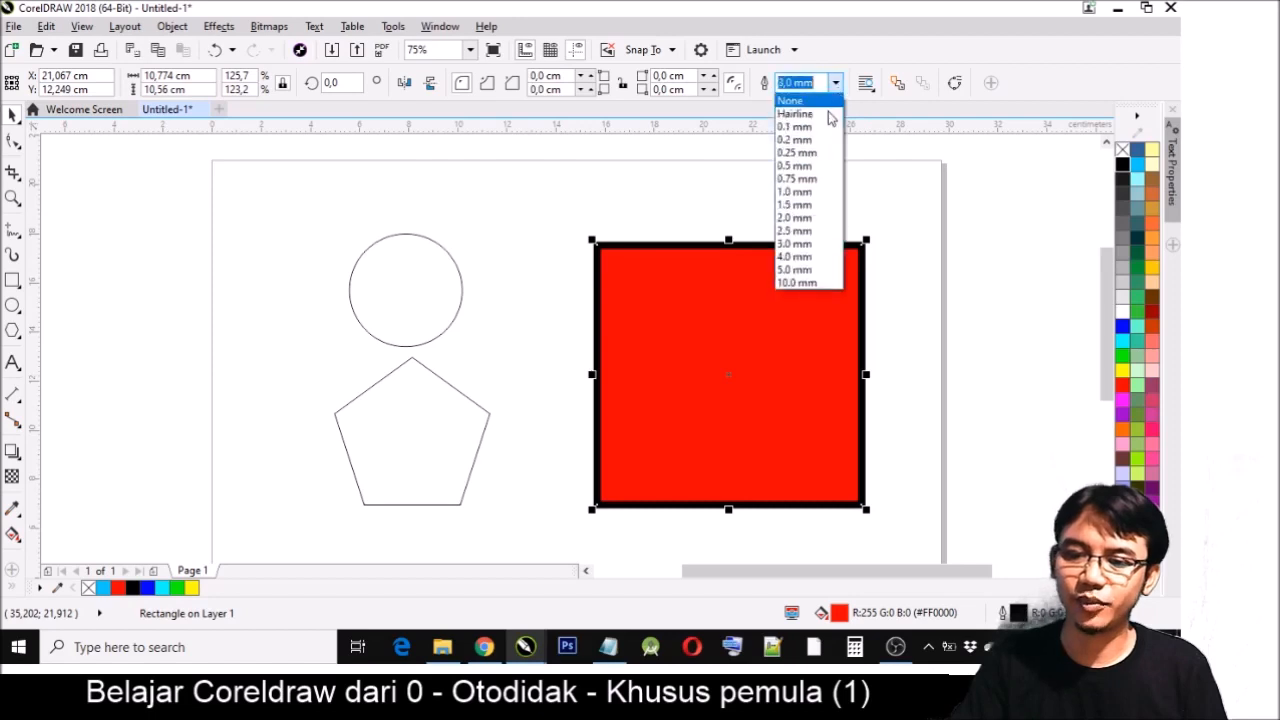
pyautogui.click(806, 192)
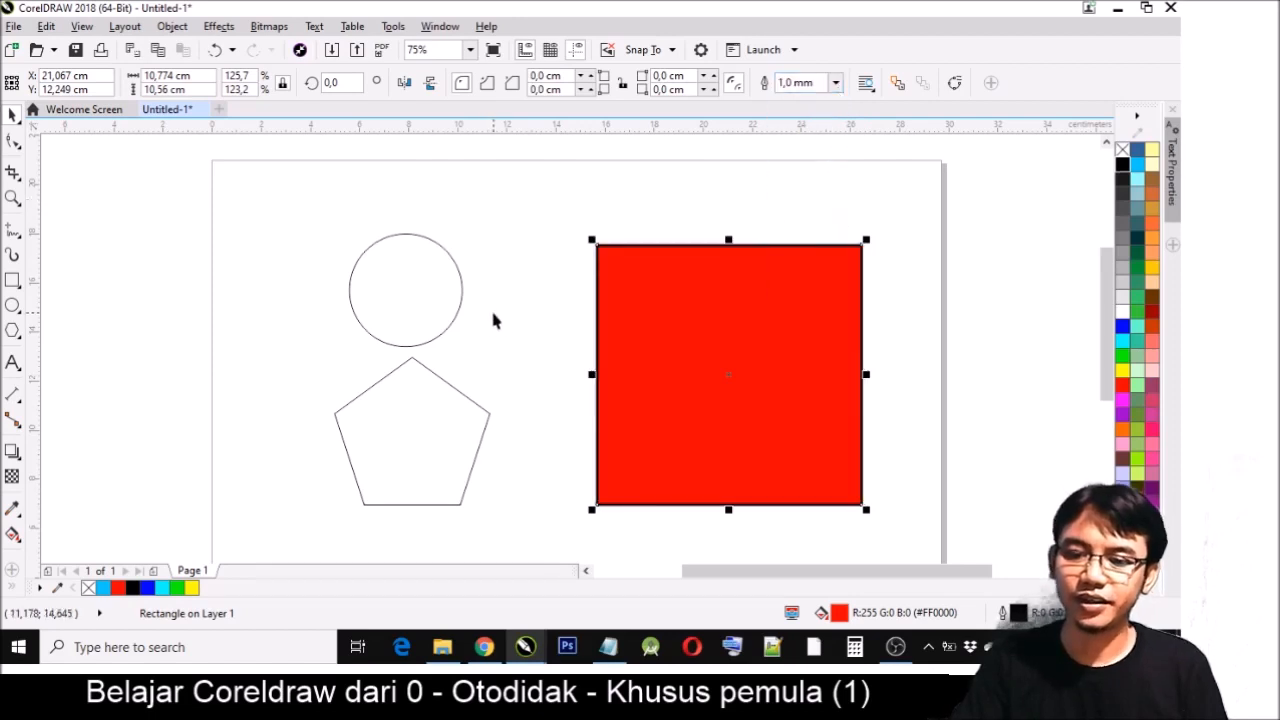
# - Fill the circle with yellow (#FFFF00) and set its outline width to 1.0 mm
pyautogui.click(450, 306)
pyautogui.click(1122, 370)
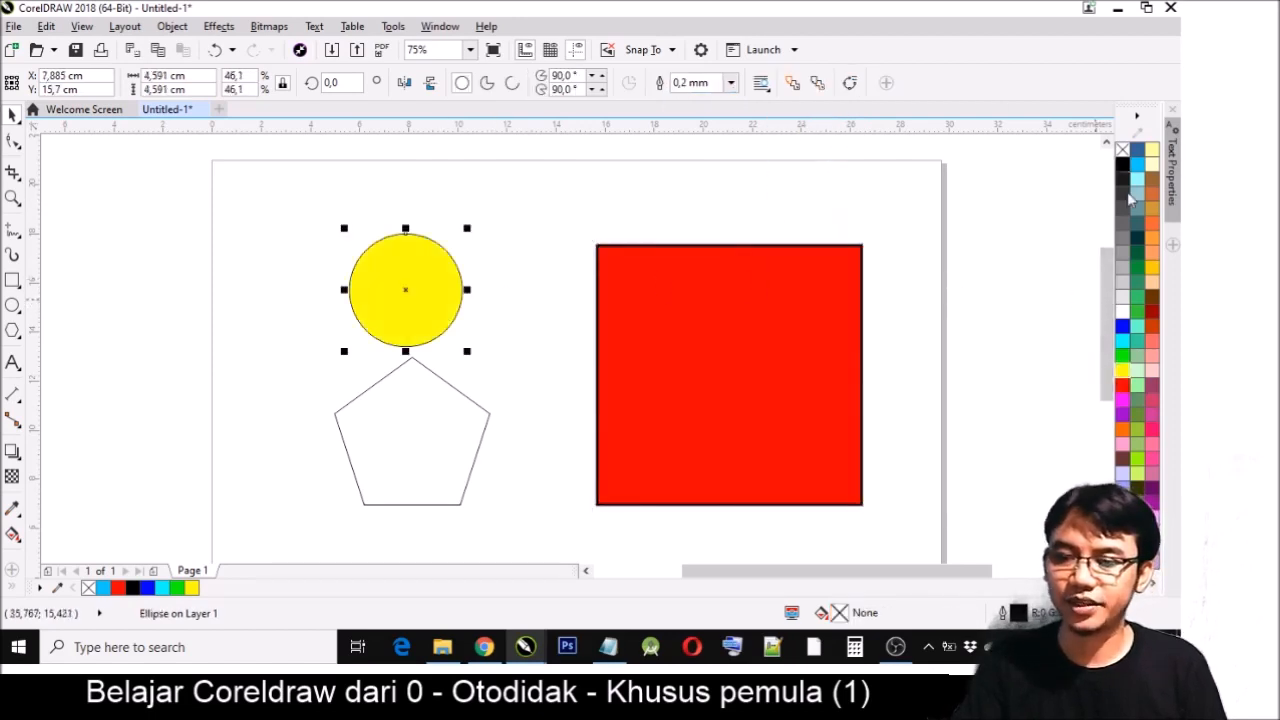
pyautogui.click(732, 84)
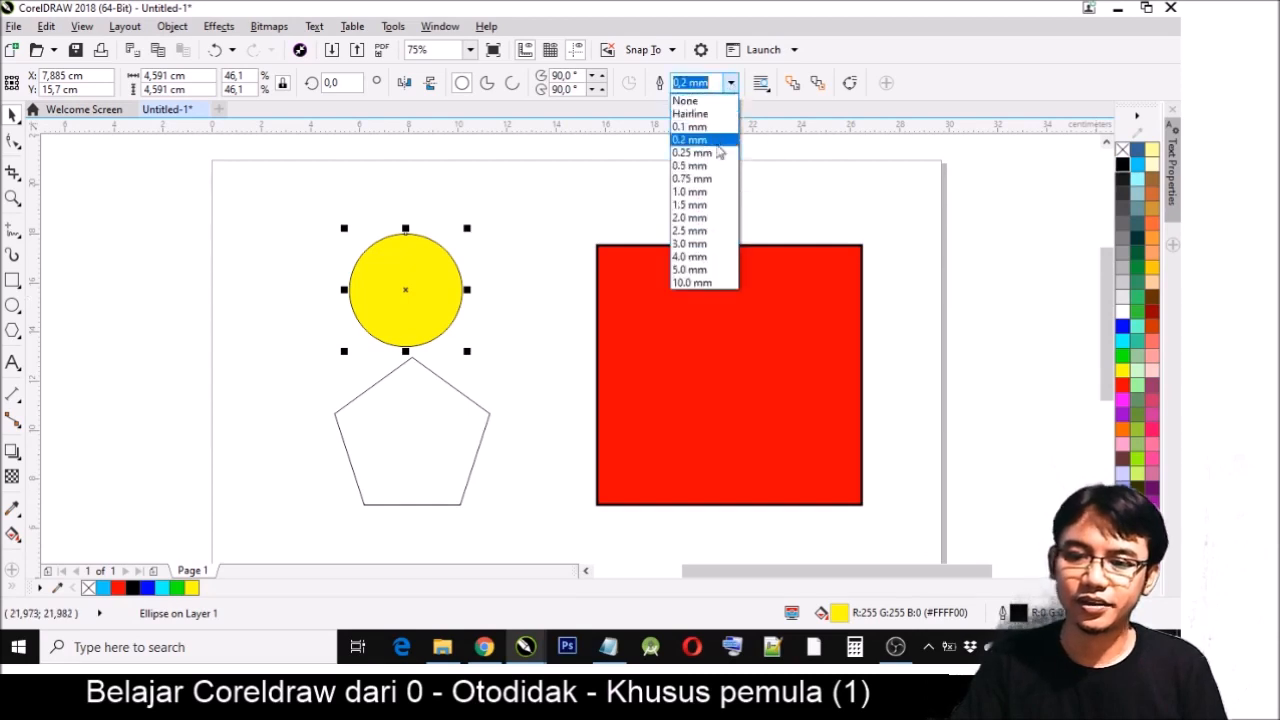
pyautogui.click(700, 192)
# - Set the pentagon's outline width to 1.0 mm and fill it with green (#00FF00)
pyautogui.click(476, 405)
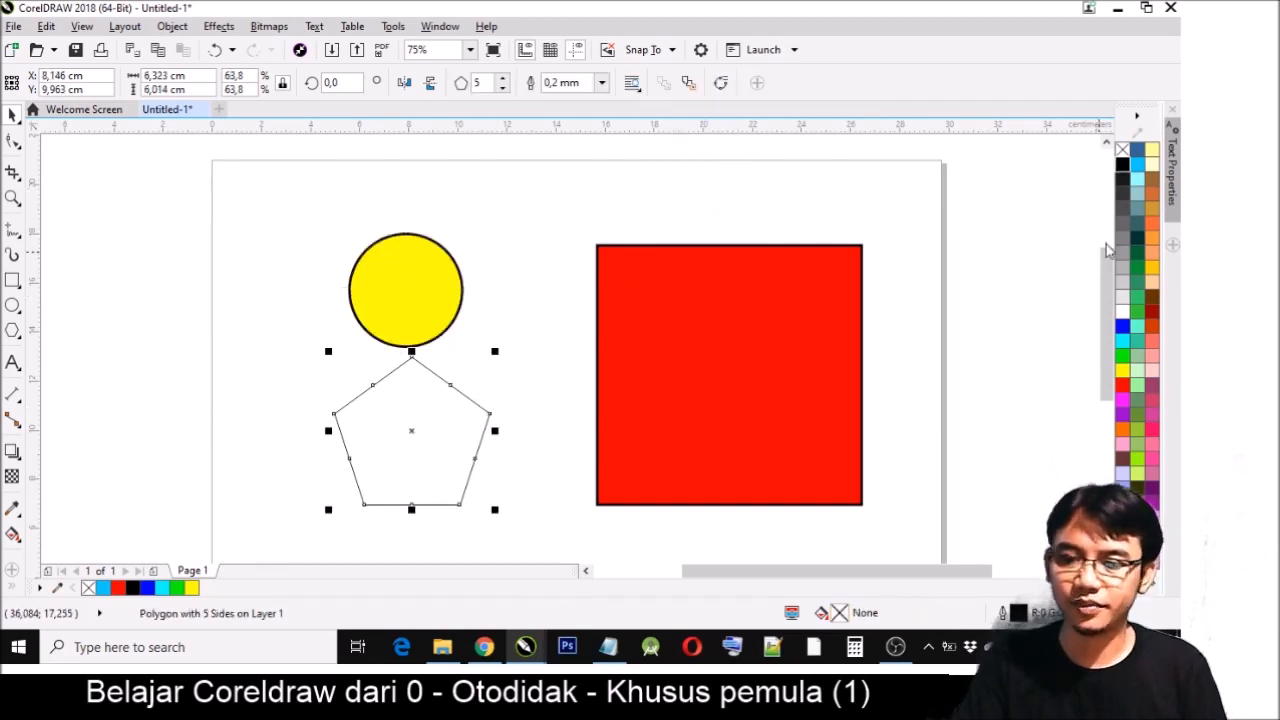
pyautogui.click(601, 83)
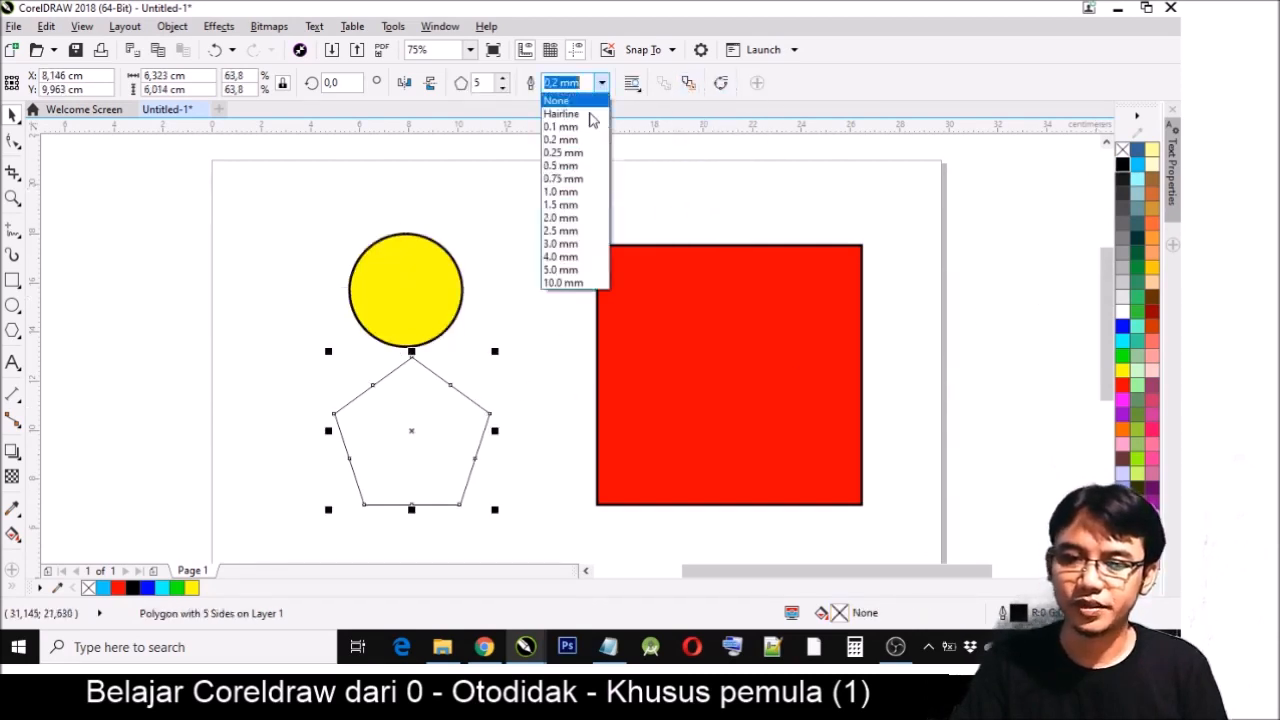
pyautogui.click(568, 191)
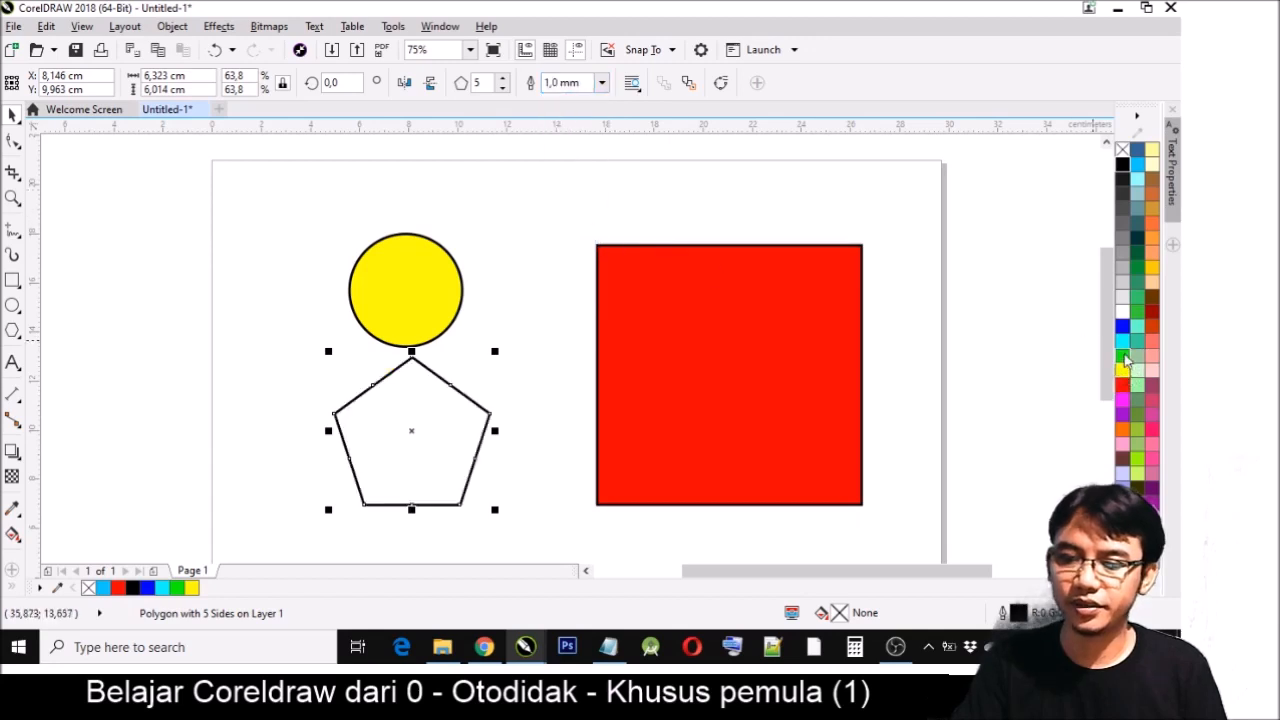
pyautogui.click(1122, 355)
# - Move the pentagon up beside the circle and shift the red square so the pentagon overlaps its lower corner
pyautogui.moveTo(453, 458); pyautogui.dragTo(530, 393)
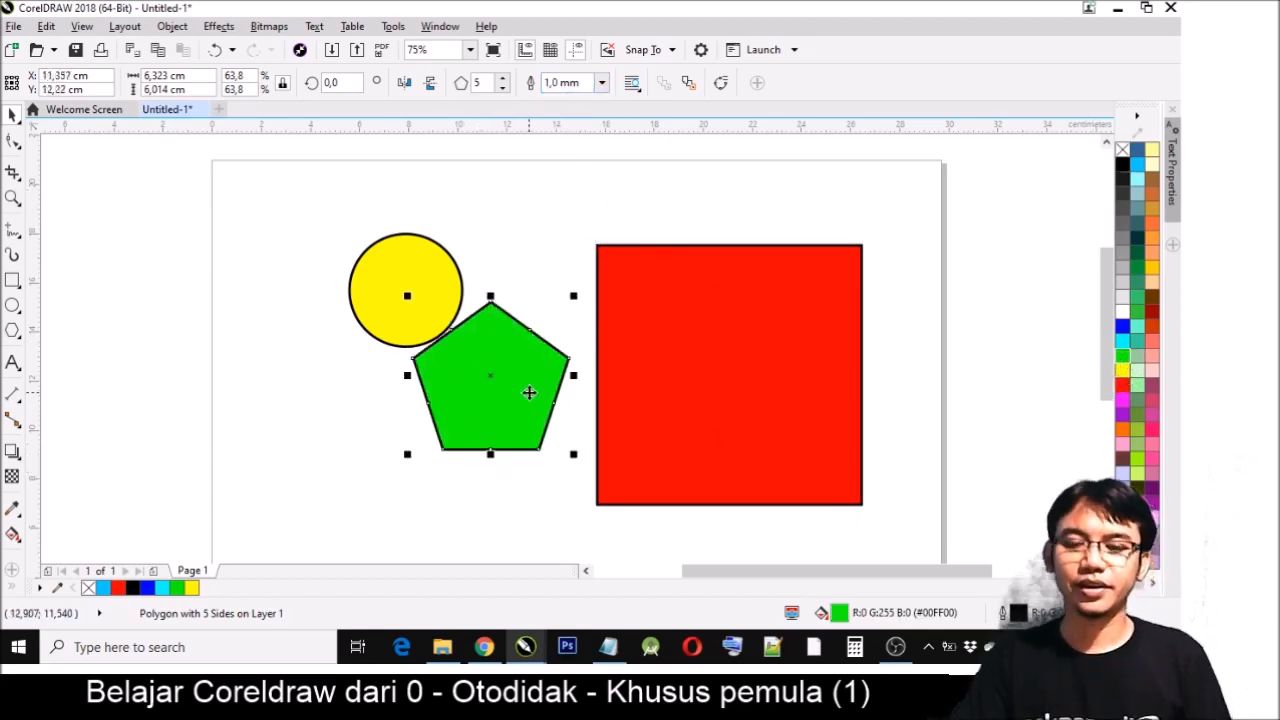
pyautogui.moveTo(660, 357); pyautogui.dragTo(600, 289)
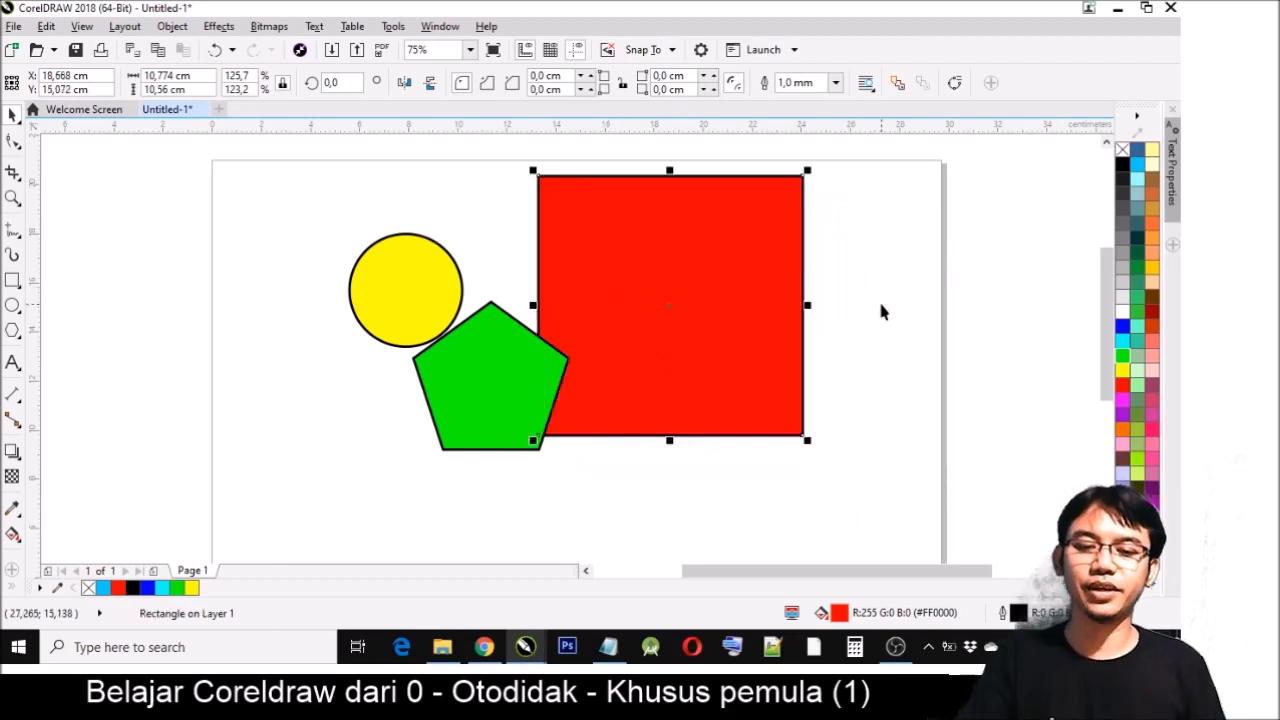
pyautogui.click(883, 309)
# - Move the pentagon onto the red square's left edge and place the yellow circle behind the pentagon
pyautogui.moveTo(520, 398); pyautogui.dragTo(591, 359)
pyautogui.moveTo(380, 314); pyautogui.dragTo(550, 376)
pyautogui.click(589, 311)
pyautogui.moveTo(589, 311); pyautogui.dragTo(605, 321)
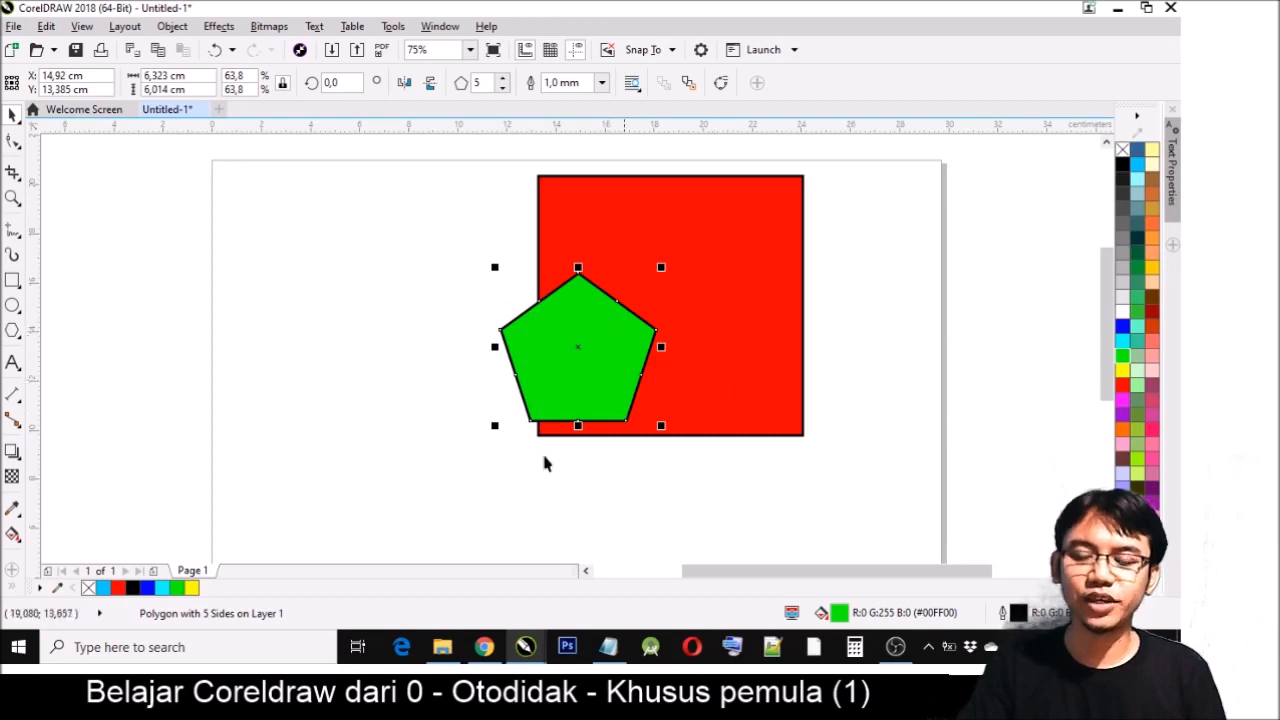
# - Shift the pentagon off the circle, enlarge it to about 6.93 by 6.6 cm, and move it back over the circle
pyautogui.moveTo(600, 333); pyautogui.dragTo(667, 348)
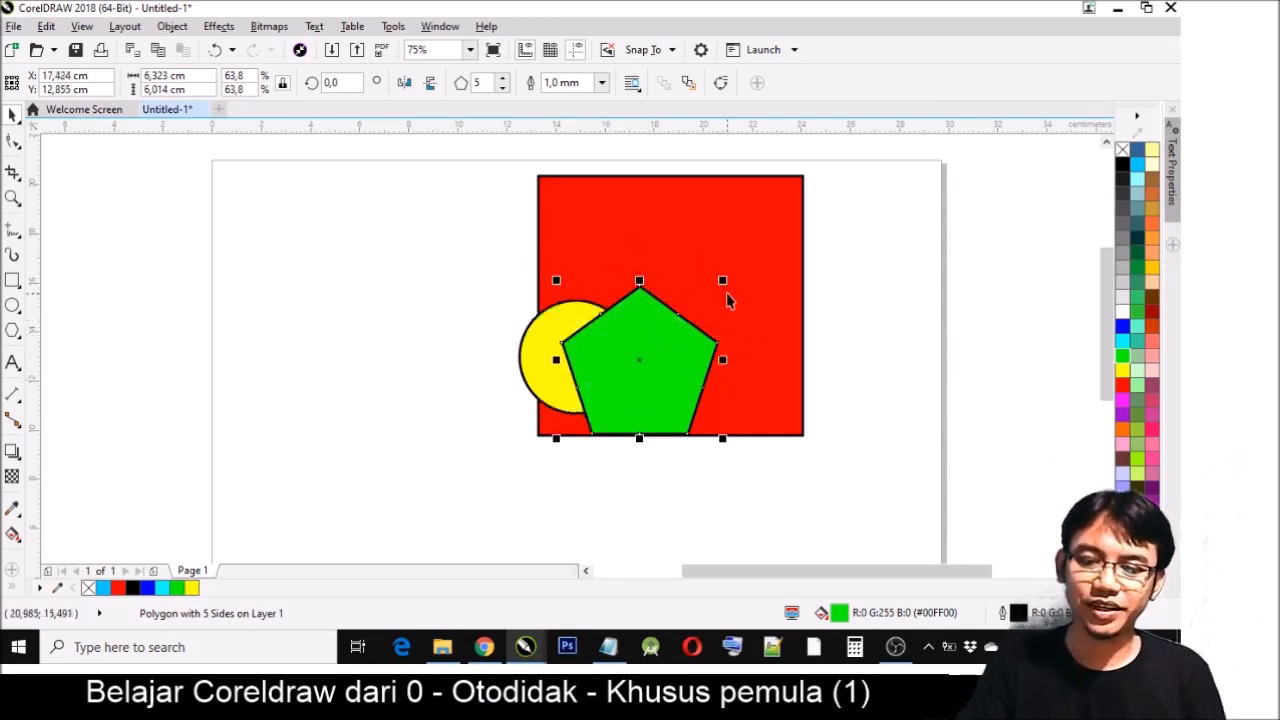
pyautogui.moveTo(723, 280); pyautogui.dragTo(738, 266)
pyautogui.moveTo(685, 363); pyautogui.dragTo(575, 358)
# - Move all three shapes together down and left on the page, and select the green pentagon
pyautogui.moveTo(453, 165); pyautogui.dragTo(886, 491)
pyautogui.moveTo(742, 395); pyautogui.dragTo(648, 453)
pyautogui.click(853, 400)
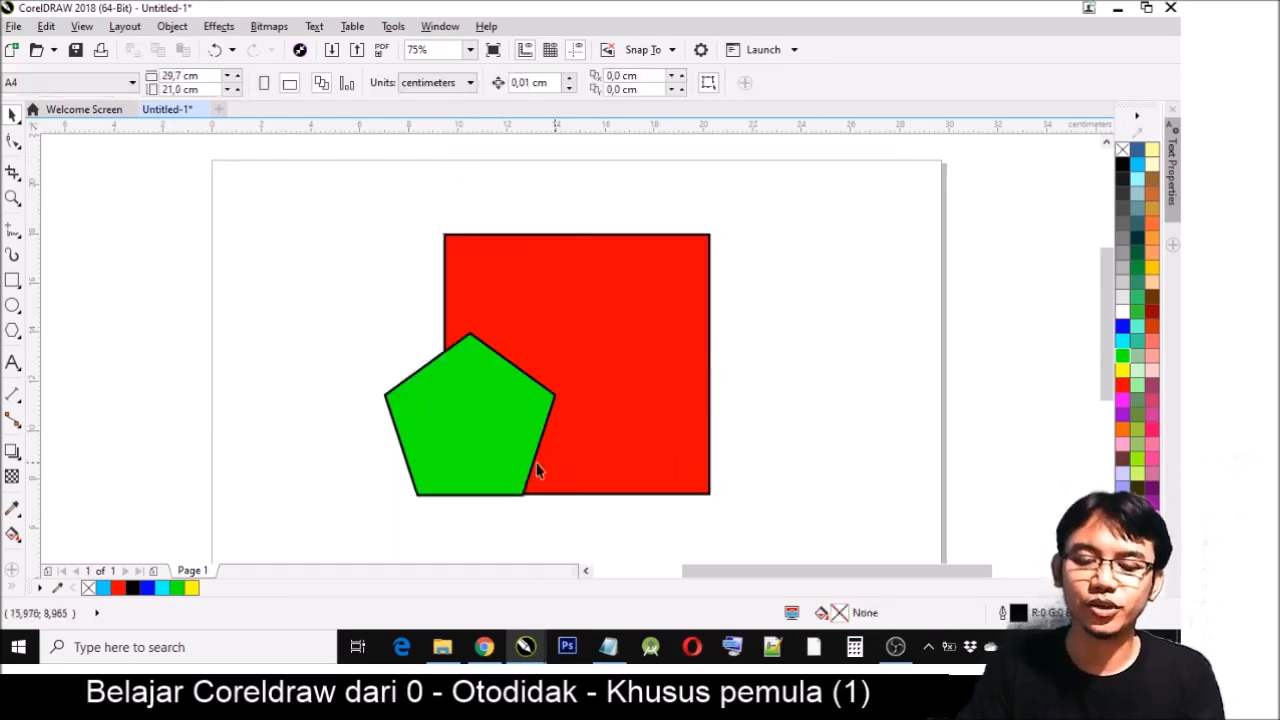
pyautogui.click(484, 450)
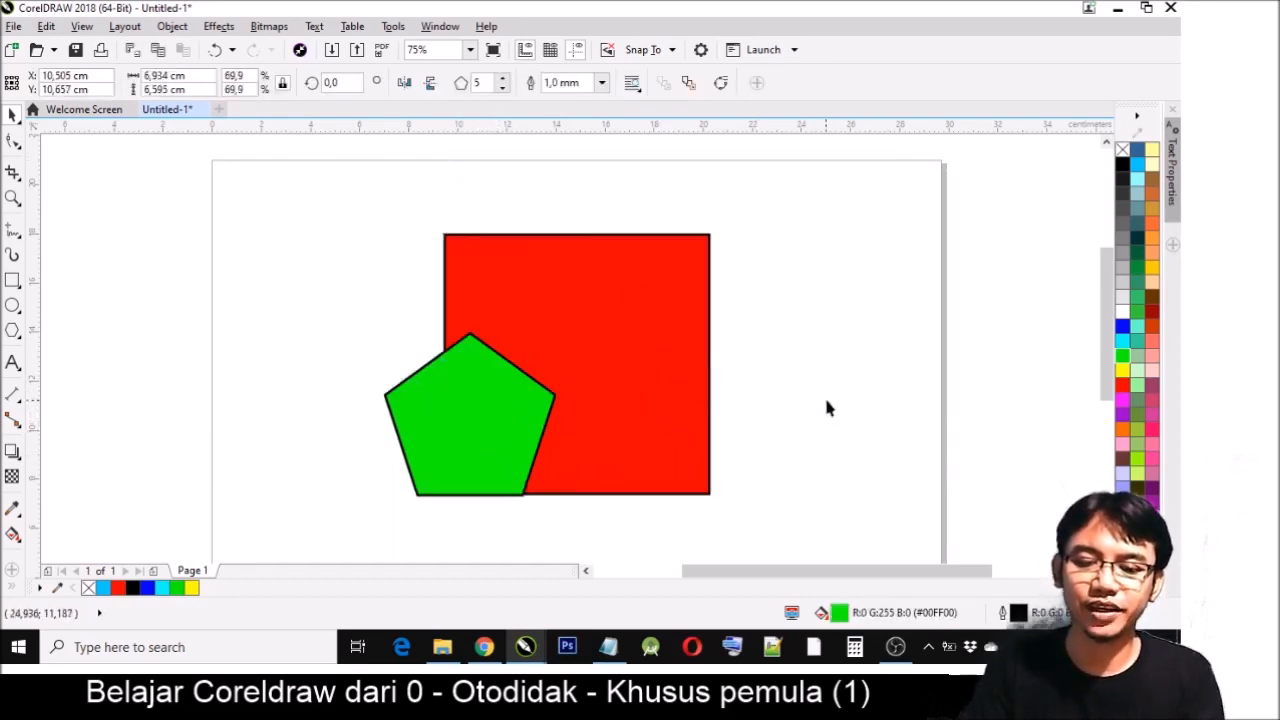
# - Move the red square over the pentagon and circle, and bring it to the front of the stack
pyautogui.click(629, 334)
pyautogui.moveTo(629, 334); pyautogui.dragTo(555, 338)
pyautogui.hotkey('shift', 'pageup')
pyautogui.click(773, 333)
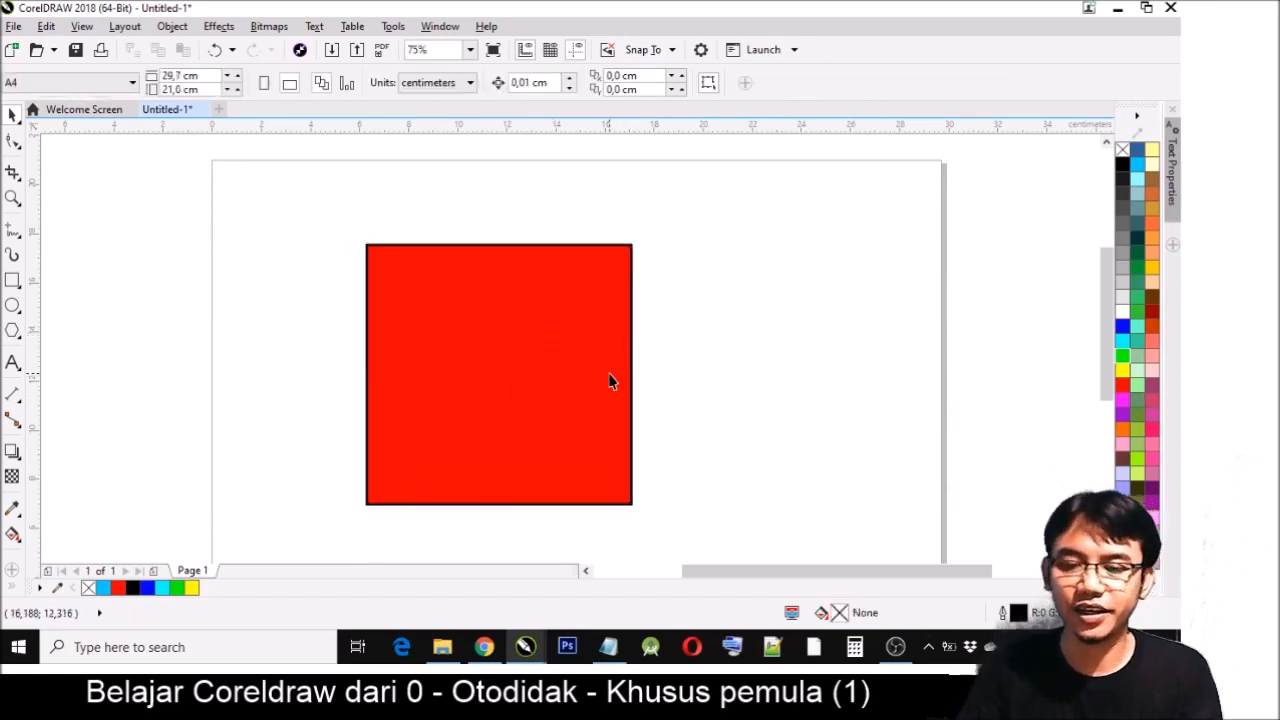
# - Slide the red square partly off the other shapes and offset the pentagon slightly from the circle
pyautogui.moveTo(424, 404); pyautogui.dragTo(662, 379)
pyautogui.moveTo(431, 420); pyautogui.dragTo(467, 420)
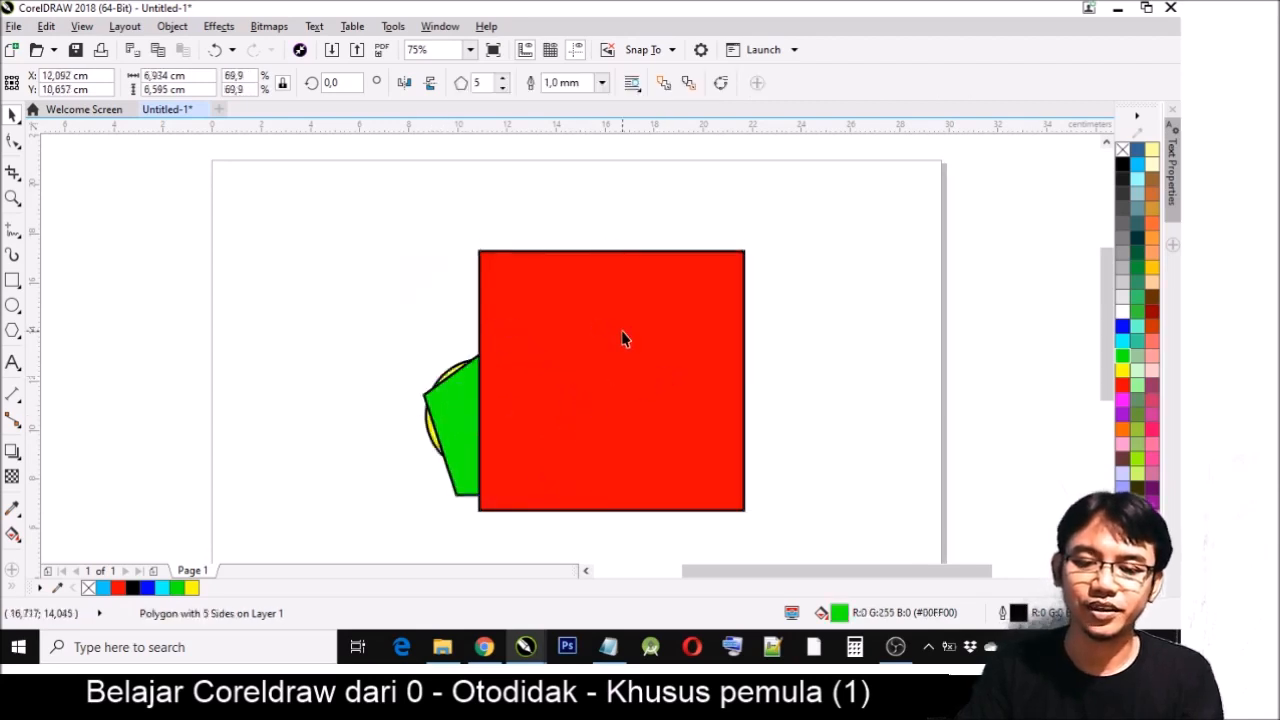
# - Send the square and pentagon to the back together, and send the square alone to the back
pyautogui.click(623, 337)
pyautogui.keyDown('shift'); pyautogui.click(447, 418); pyautogui.keyUp('shift')
pyautogui.hotkey('shift', 'pagedown')
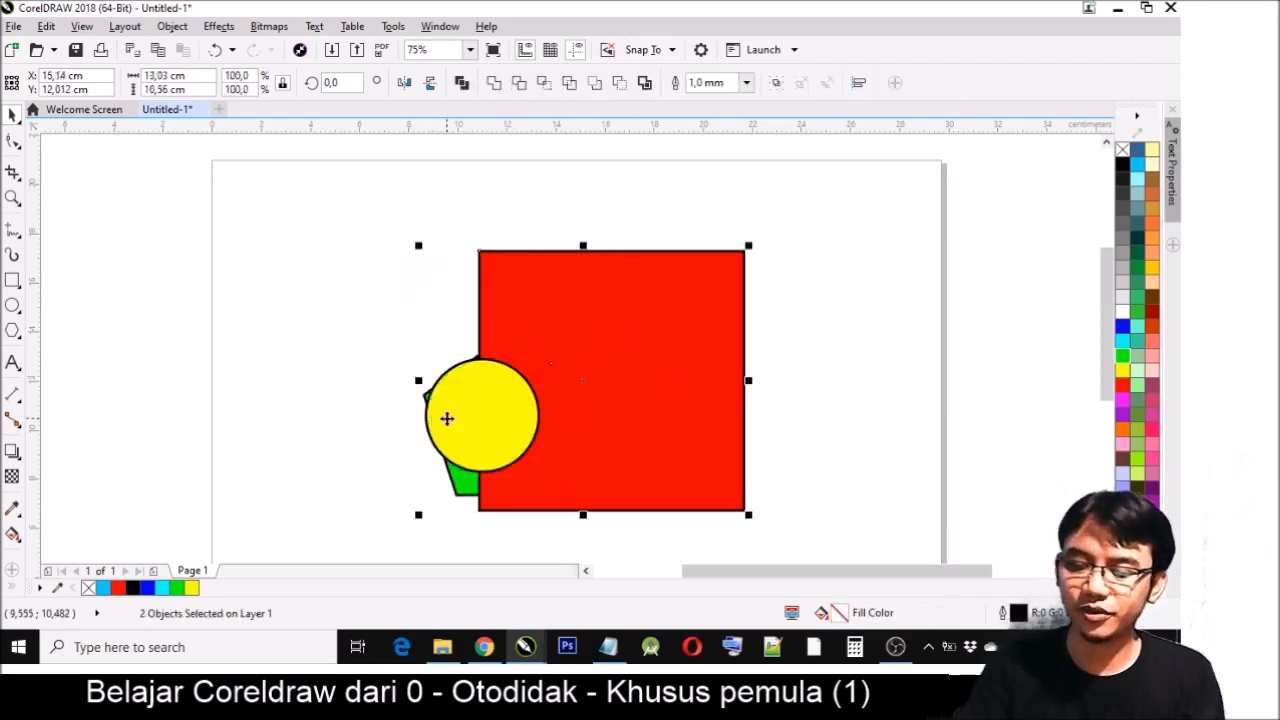
pyautogui.press('Escape')
pyautogui.click(680, 340)
pyautogui.hotkey('shift', 'pagedown')
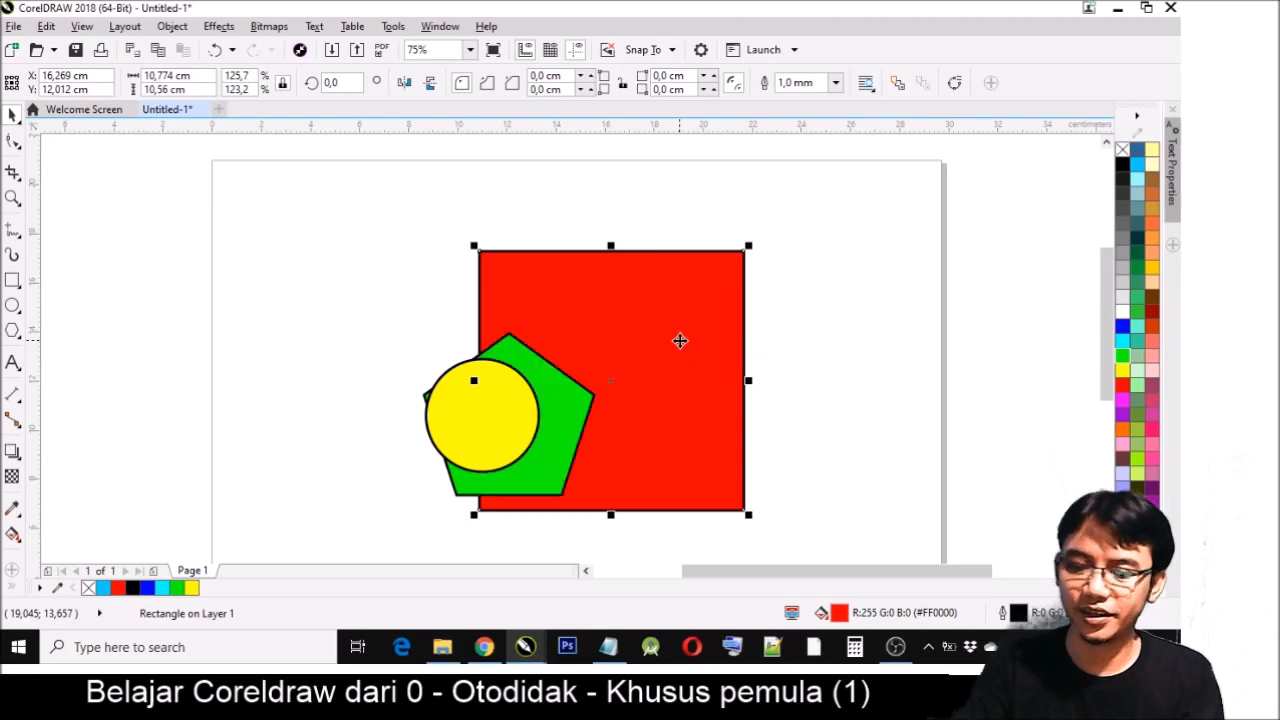
pyautogui.press('Escape')
# - Move the yellow circle up over the pentagon's upper left corner and nudge the pentagon slightly up and left
pyautogui.moveTo(494, 411); pyautogui.dragTo(483, 348)
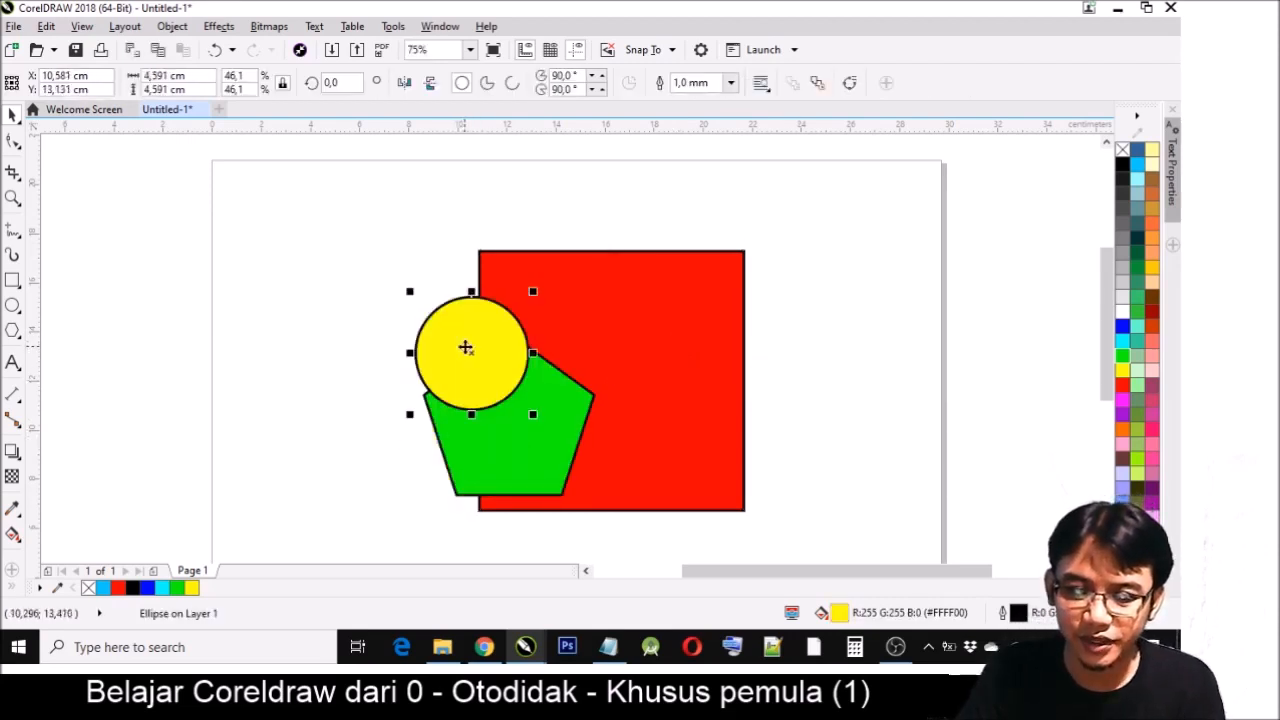
pyautogui.click(558, 447)
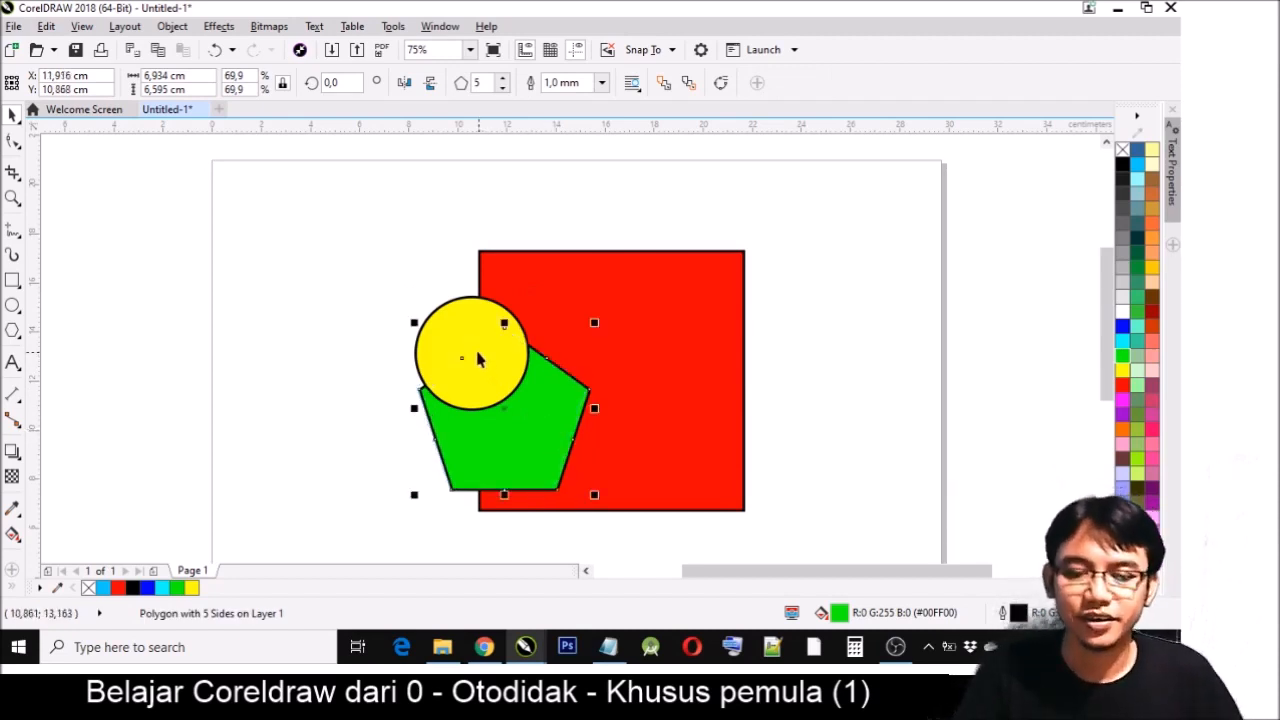
# - Send the yellow circle one level back behind the green pentagon and shift the circle slightly right
pyautogui.click(830, 311)
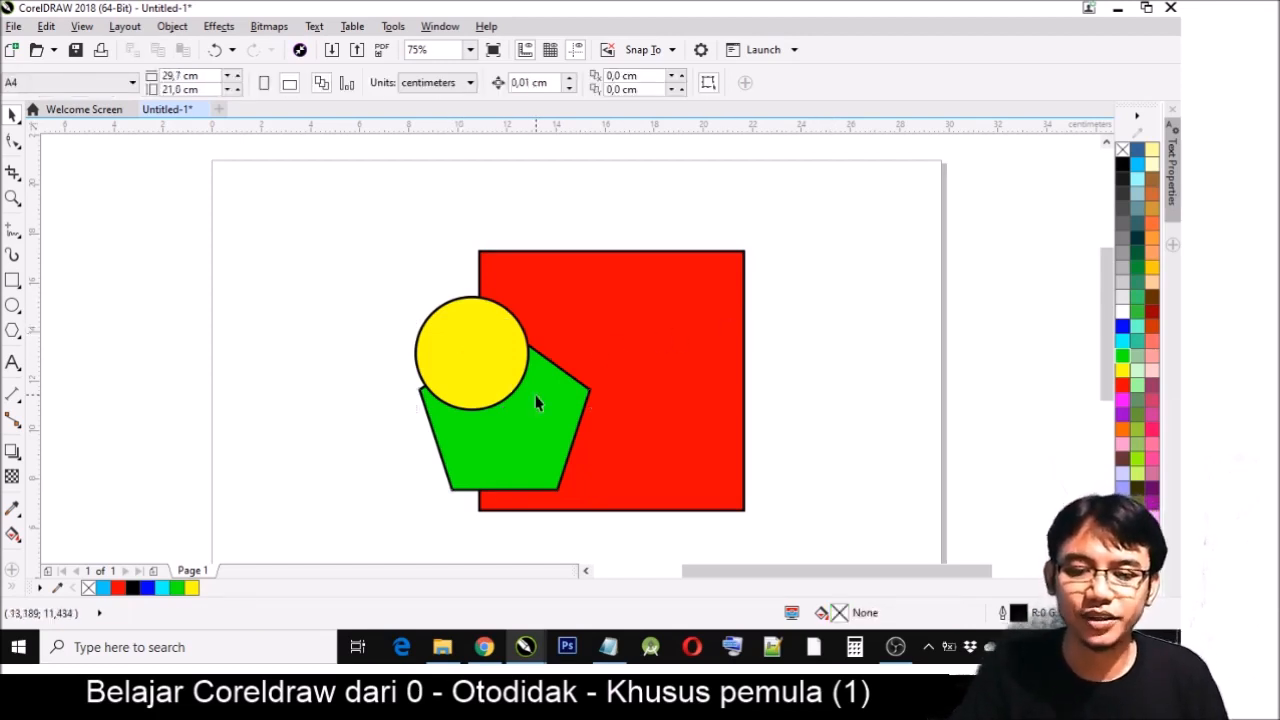
pyautogui.click(448, 340)
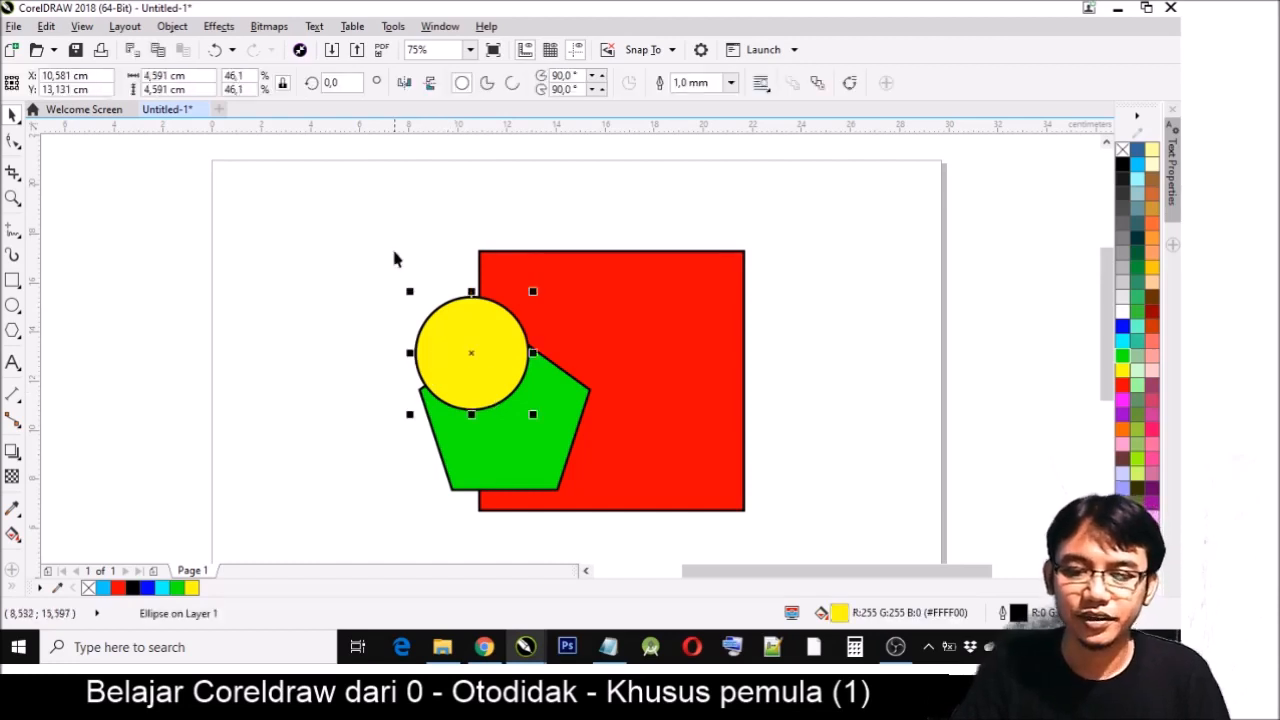
pyautogui.press('z')
pyautogui.moveTo(351, 223); pyautogui.dragTo(799, 543)
pyautogui.press('space')
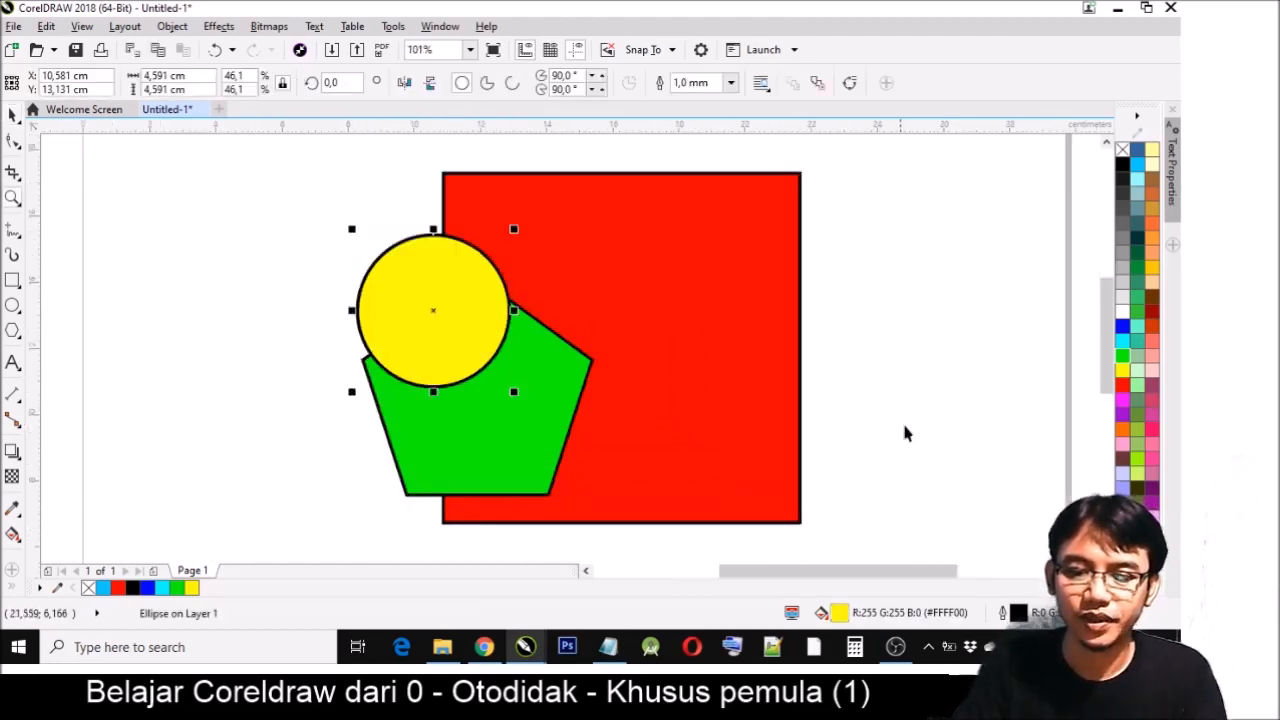
pyautogui.click(904, 430)
pyautogui.click(406, 285)
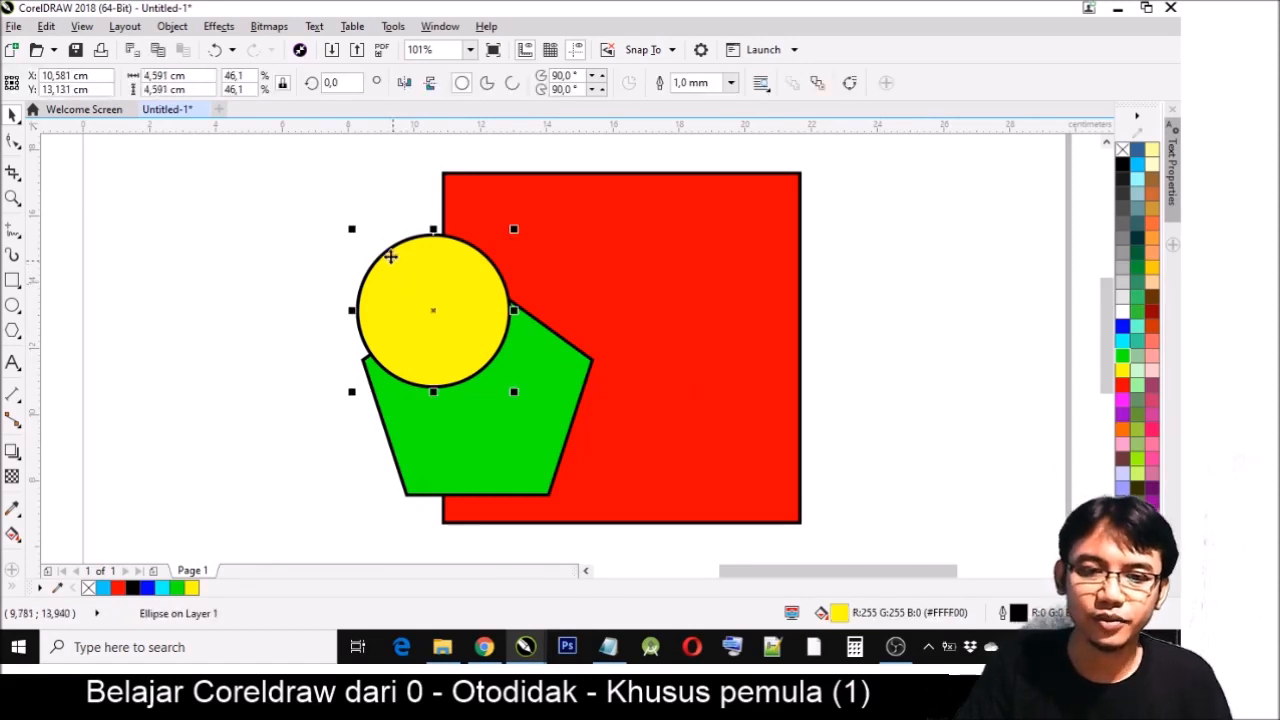
pyautogui.click(172, 27)
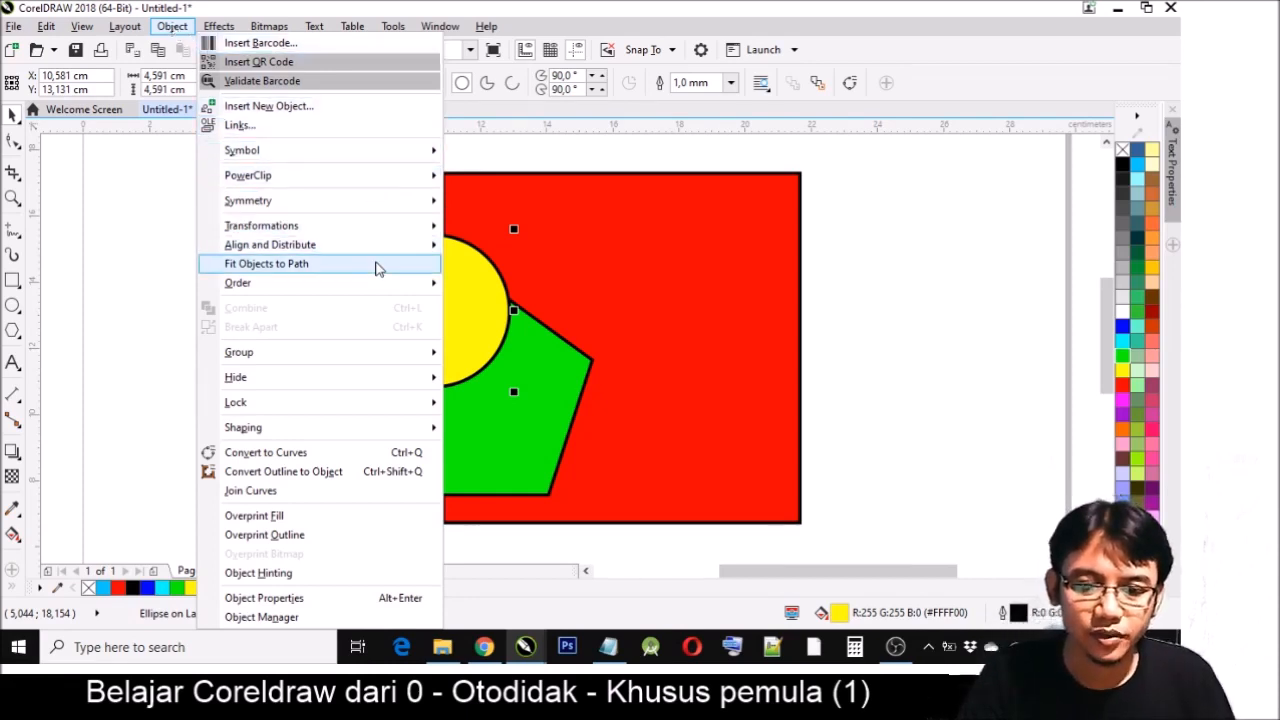
pyautogui.moveTo(389, 289)
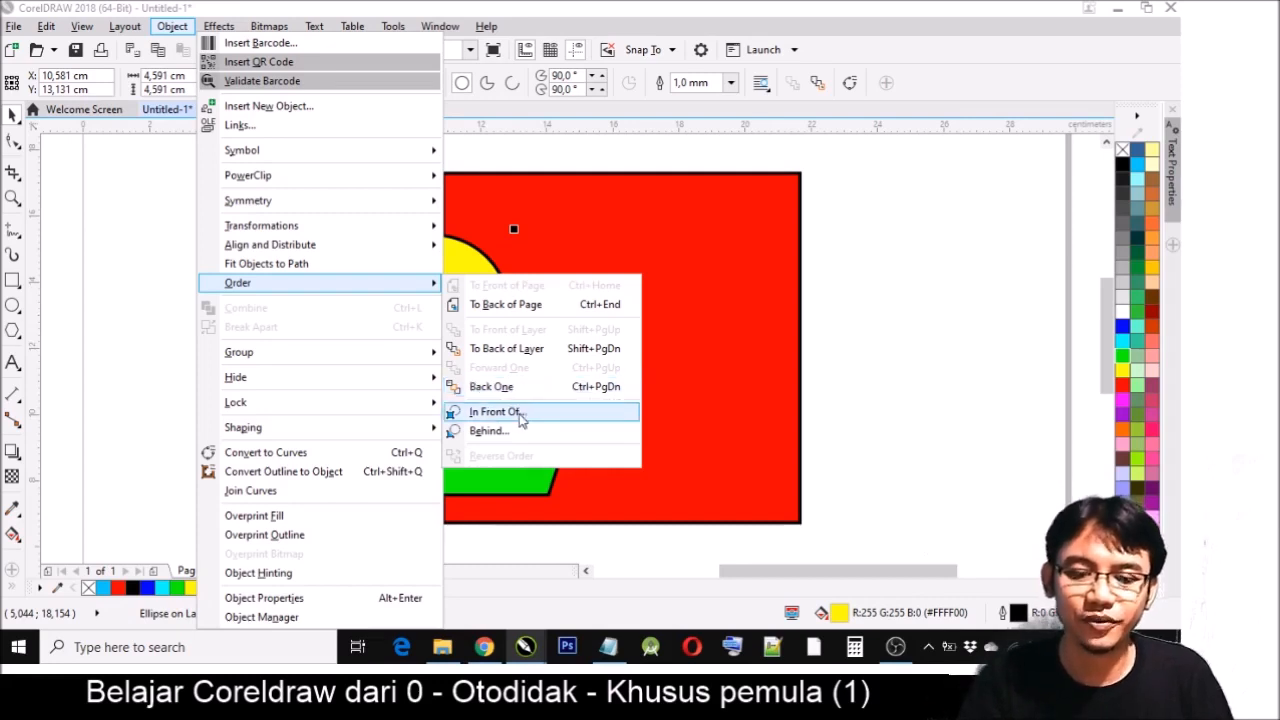
pyautogui.click(497, 393)
pyautogui.moveTo(423, 257)
pyautogui.mouseDown()
pyautogui.moveTo(435, 270)
pyautogui.moveTo(430, 259)
pyautogui.mouseUp()
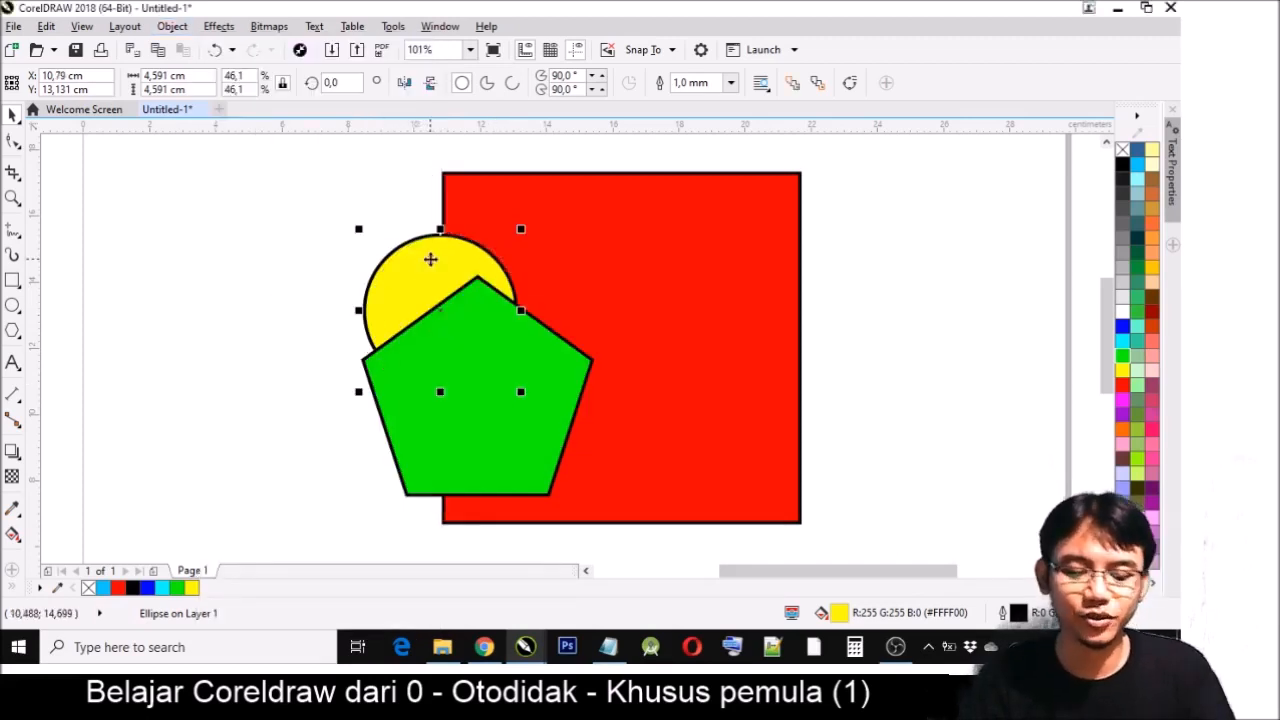
# - Undo the circle's shift and its reordering, and nudge the circle slightly down and to the right
pyautogui.hotkey('ctrl', 'z')
pyautogui.hotkey('ctrl', 'z')
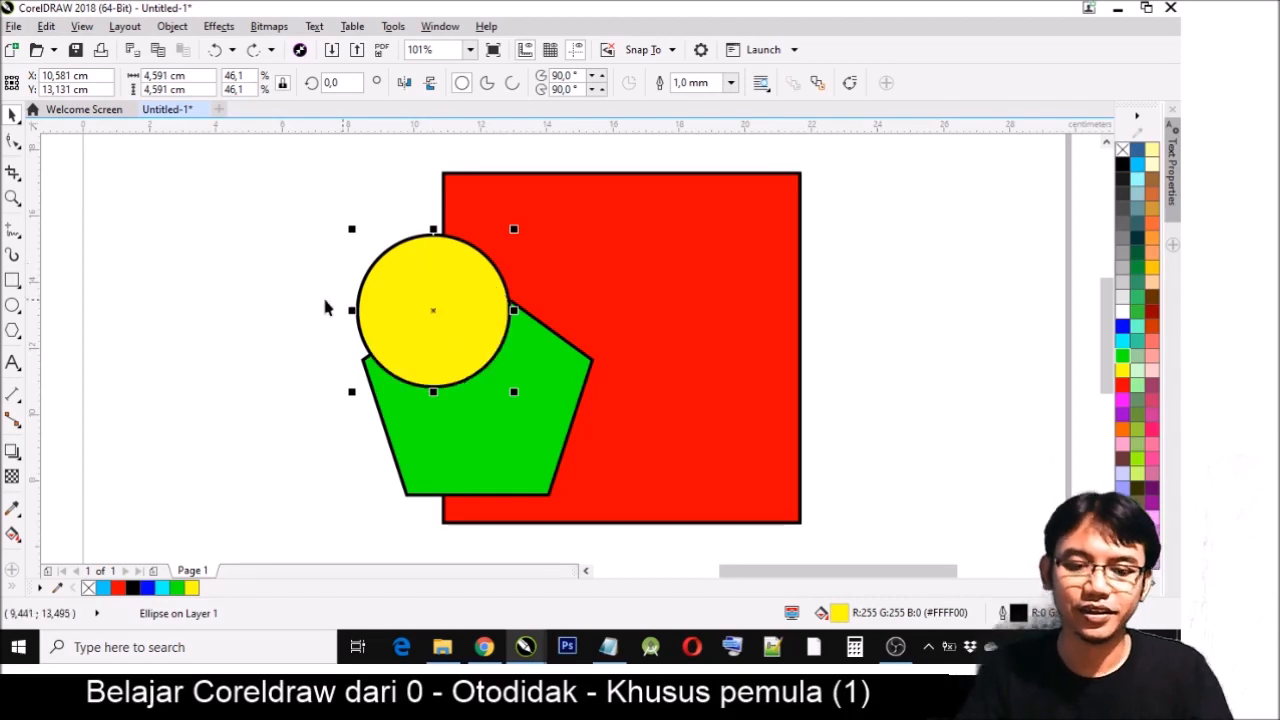
pyautogui.click(322, 312)
pyautogui.moveTo(440, 344); pyautogui.dragTo(445, 352)
pyautogui.rightClick(426, 302)
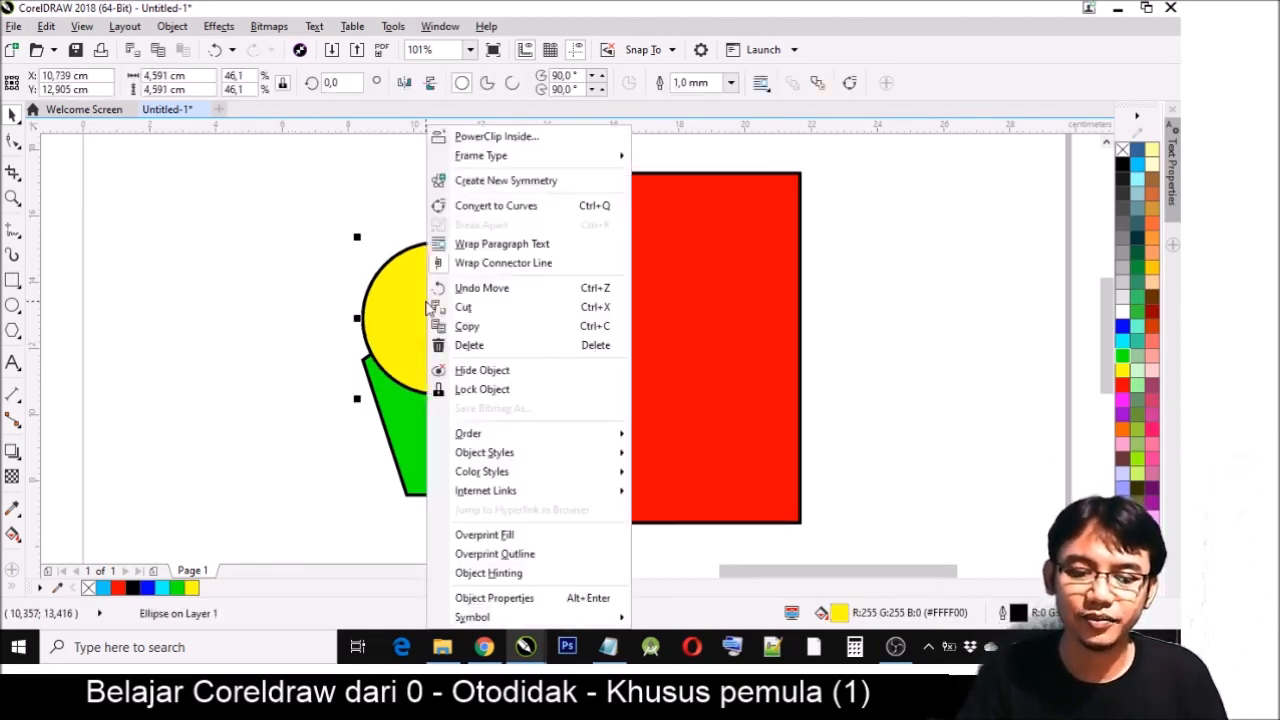
pyautogui.click(292, 221)
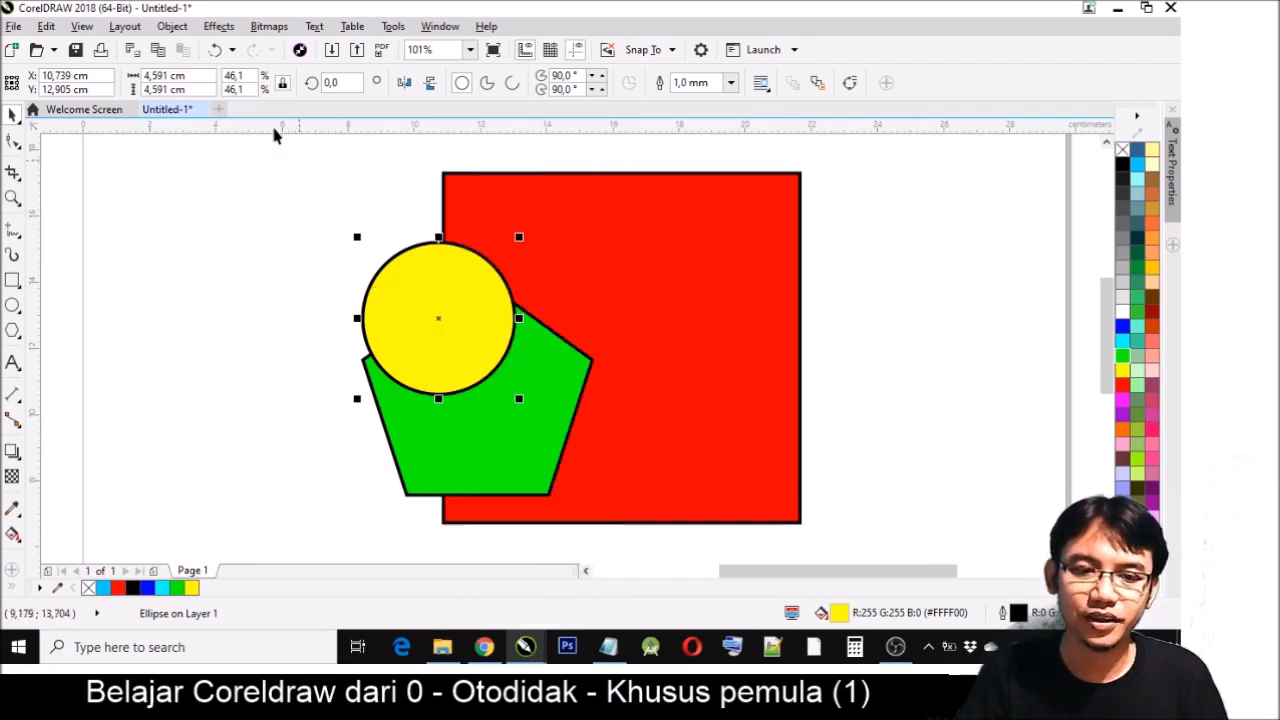
# - Send the yellow circle back one level so it lies behind the green pentagon
pyautogui.click(170, 26)
pyautogui.moveTo(283, 292)
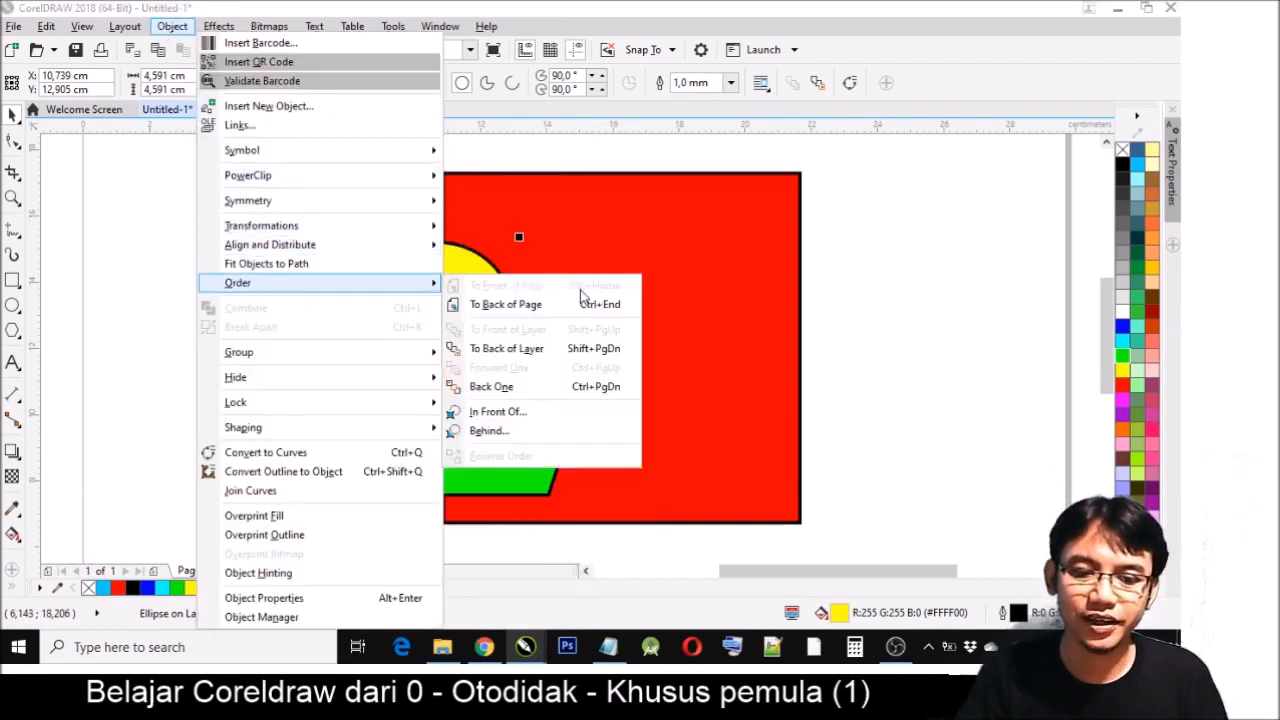
pyautogui.click(540, 390)
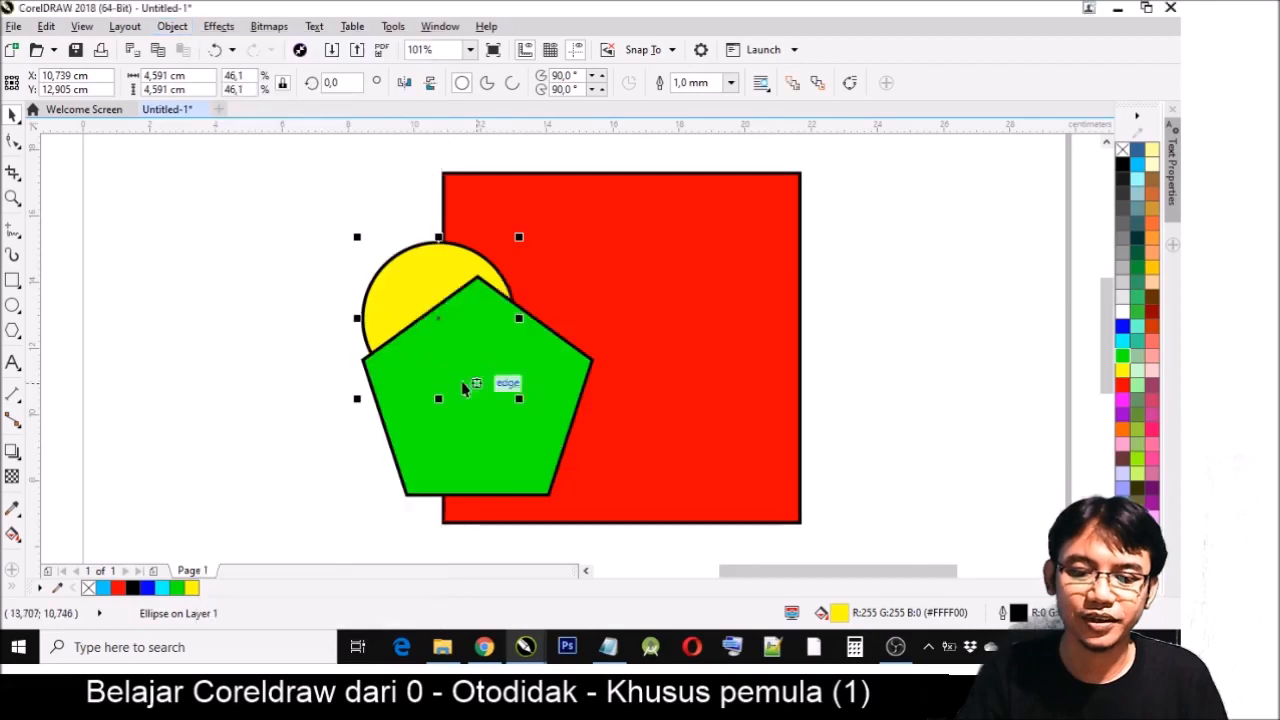
# - Send the green pentagon back one level so it lies behind the yellow circle
pyautogui.click(330, 316)
pyautogui.click(474, 414)
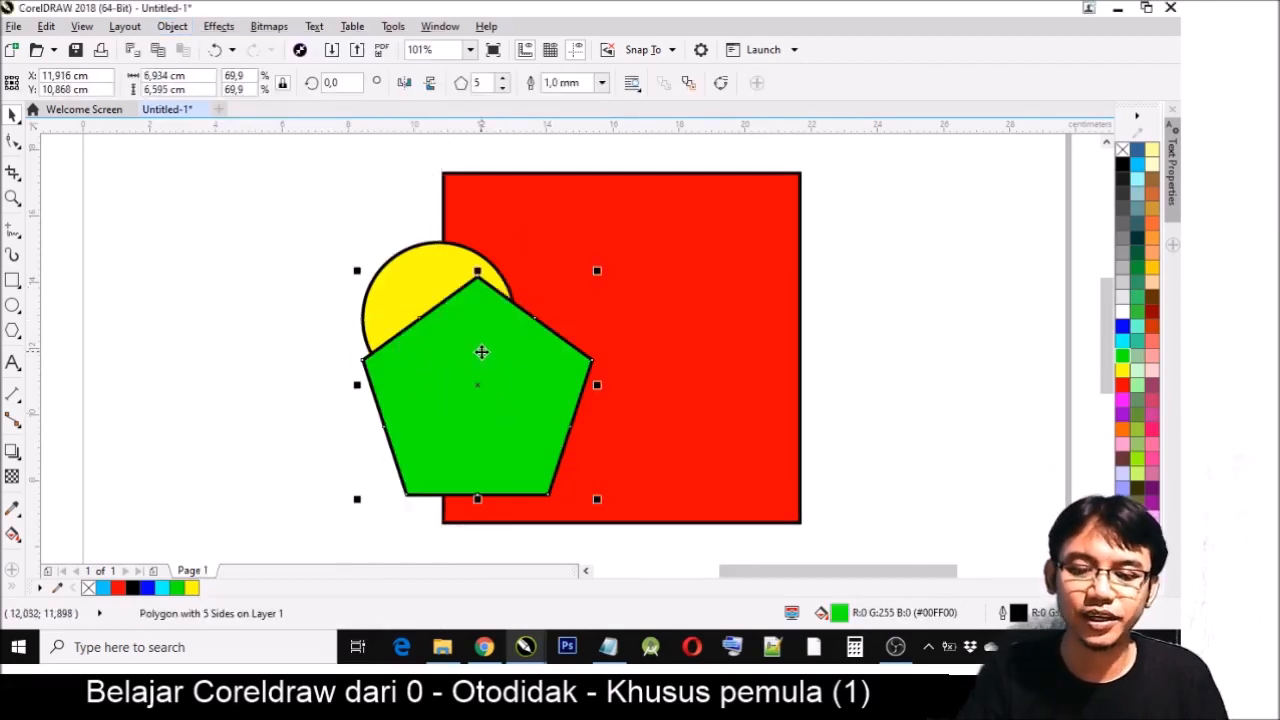
pyautogui.rightClick(481, 352)
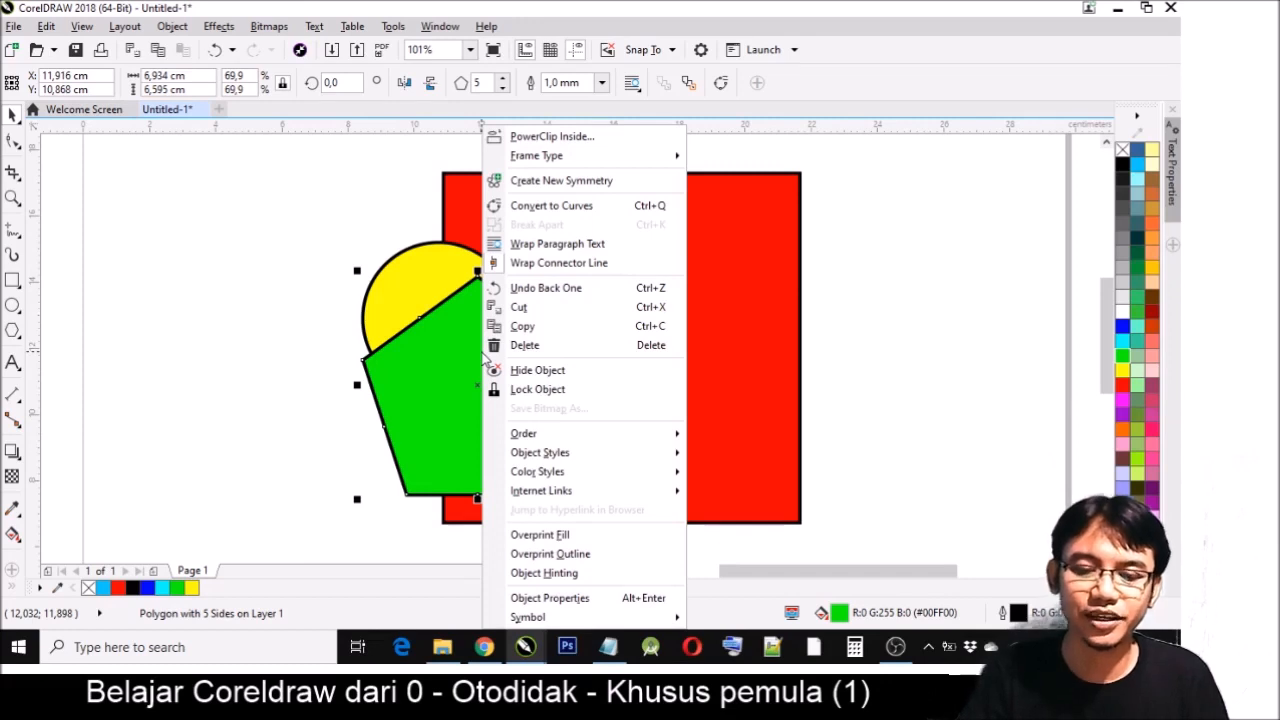
pyautogui.moveTo(674, 433)
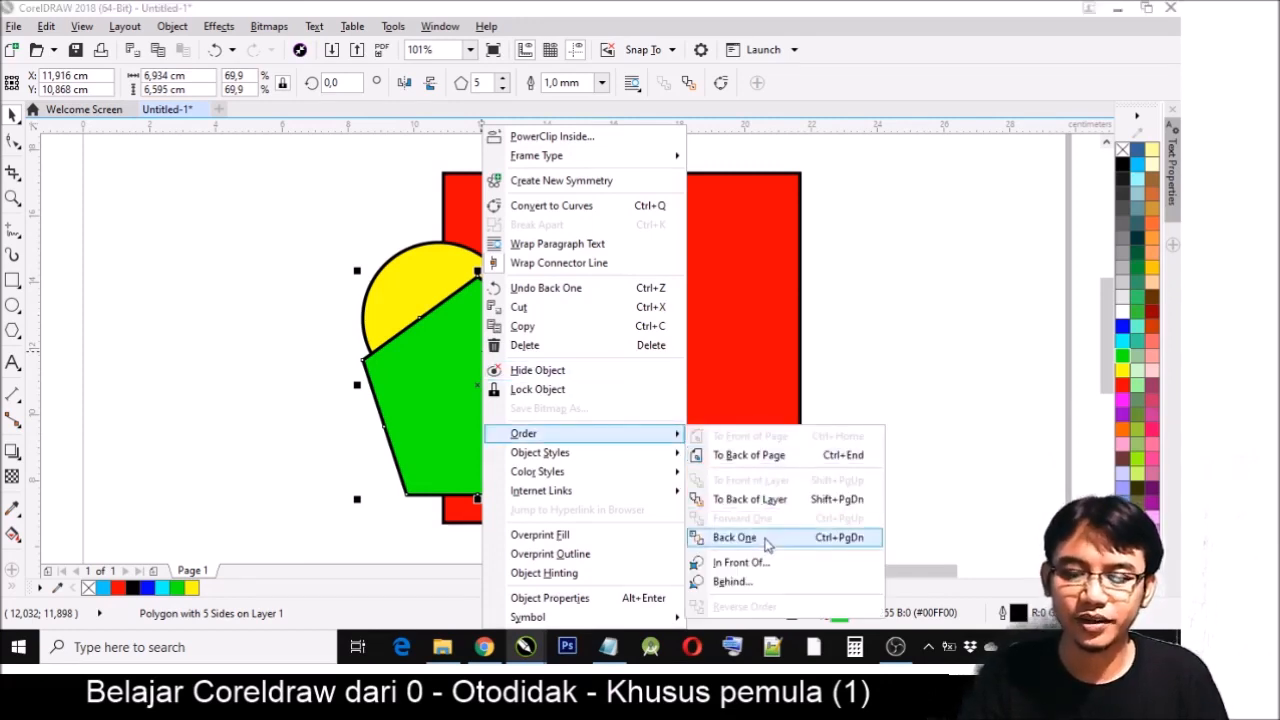
pyautogui.click(860, 538)
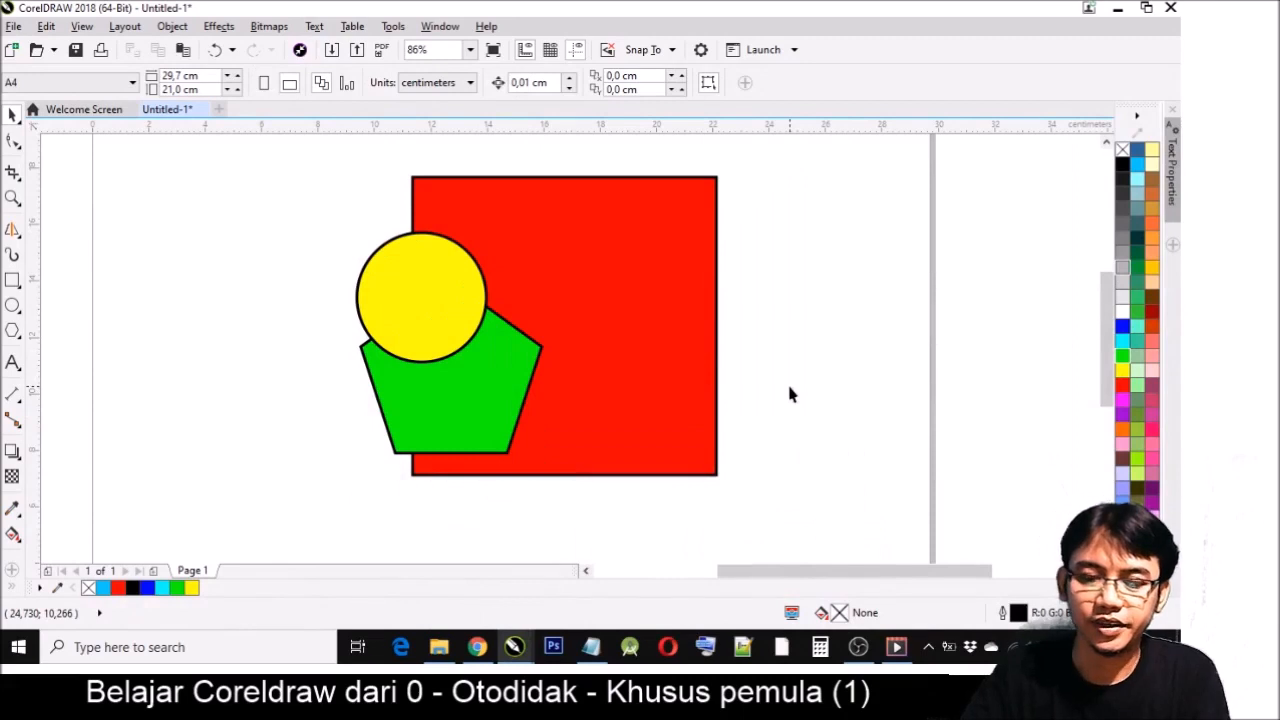
# - Send the yellow circle back two levels, one at a time, and bring it forward two levels again
pyautogui.click(425, 270)
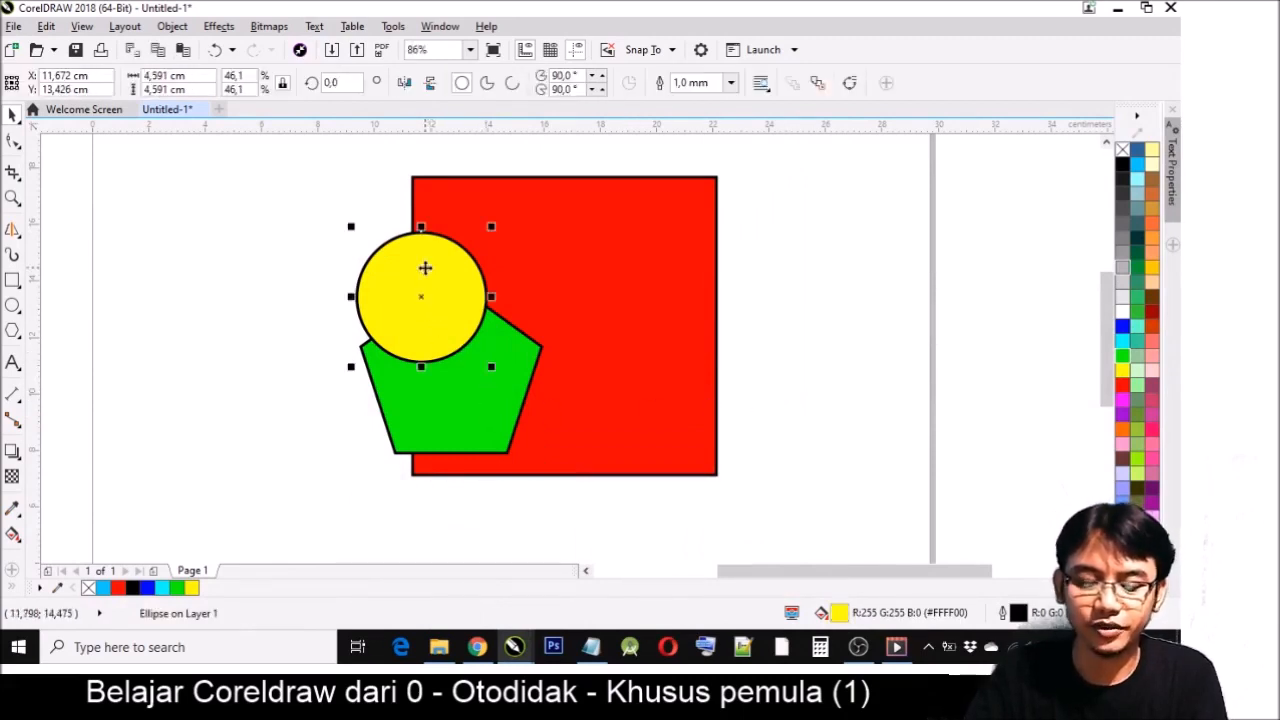
pyautogui.hotkey('ctrl', 'pagedown')
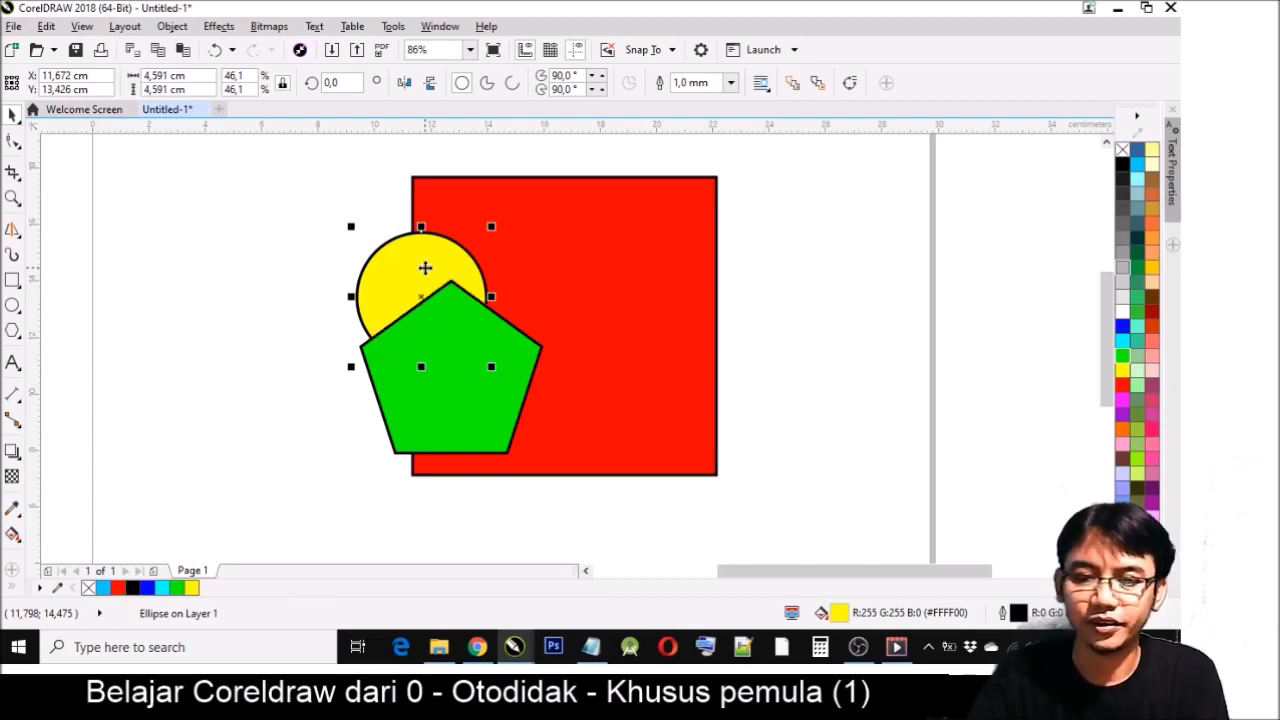
pyautogui.hotkey('ctrl', 'pagedown')
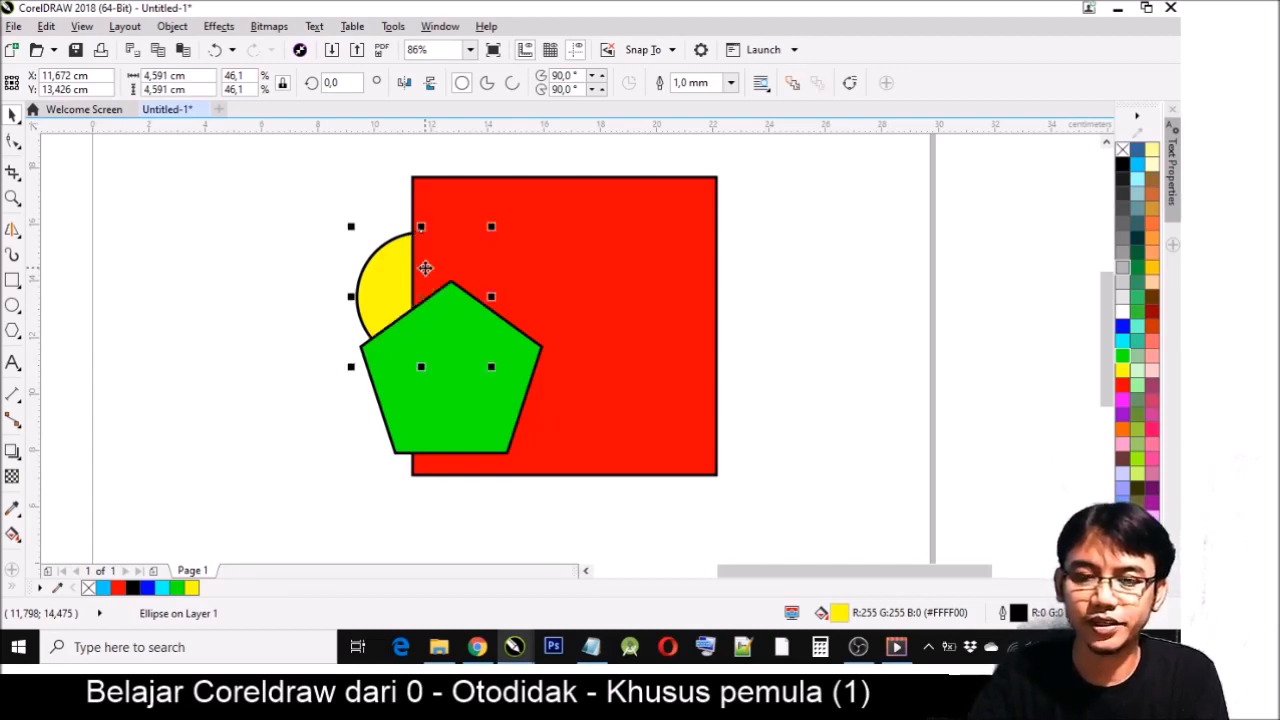
pyautogui.hotkey('ctrl', 'pageup')
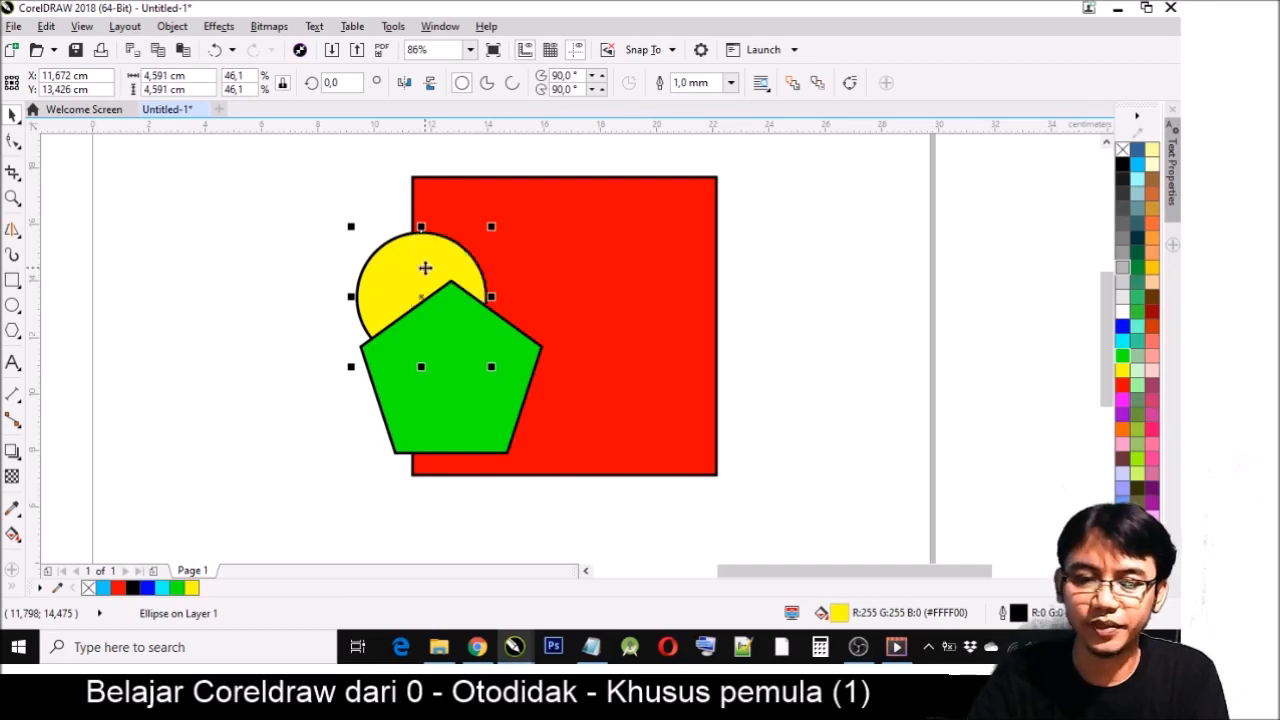
pyautogui.hotkey('ctrl', 'pageup')
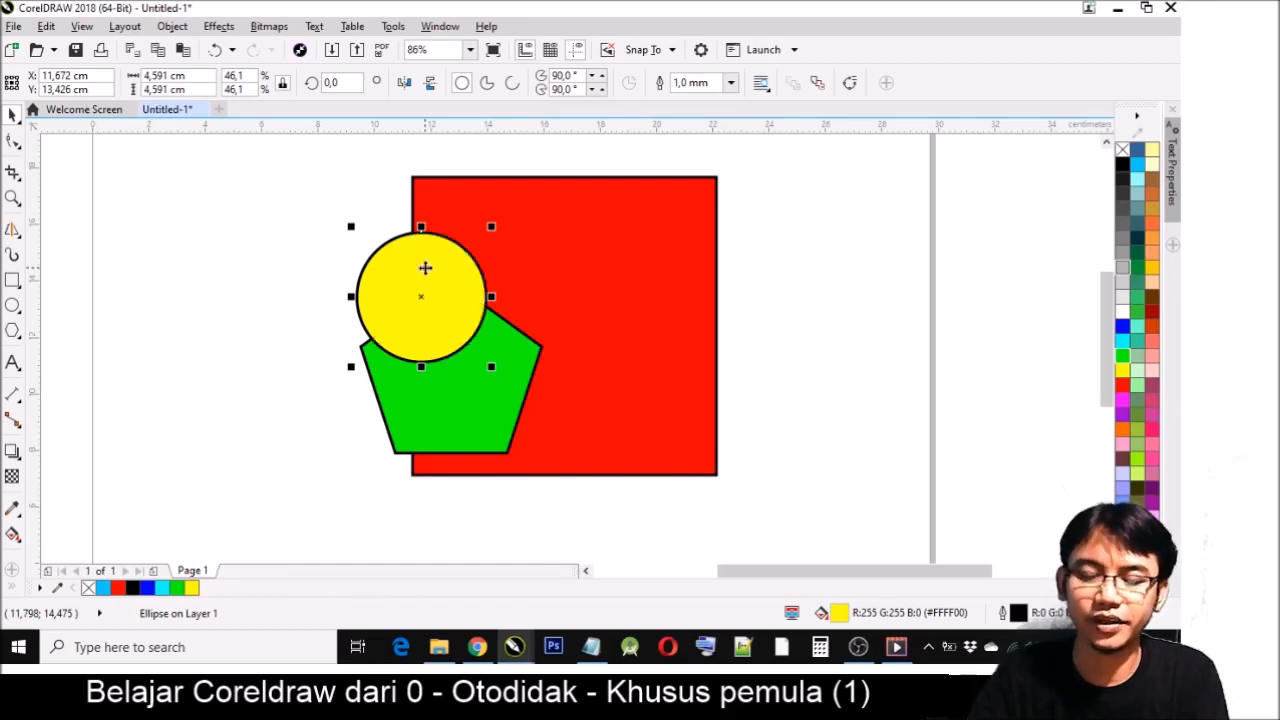
# - Bring the red square to the front and send it to the back twice, and move it one level forward and back
pyautogui.click(589, 247)
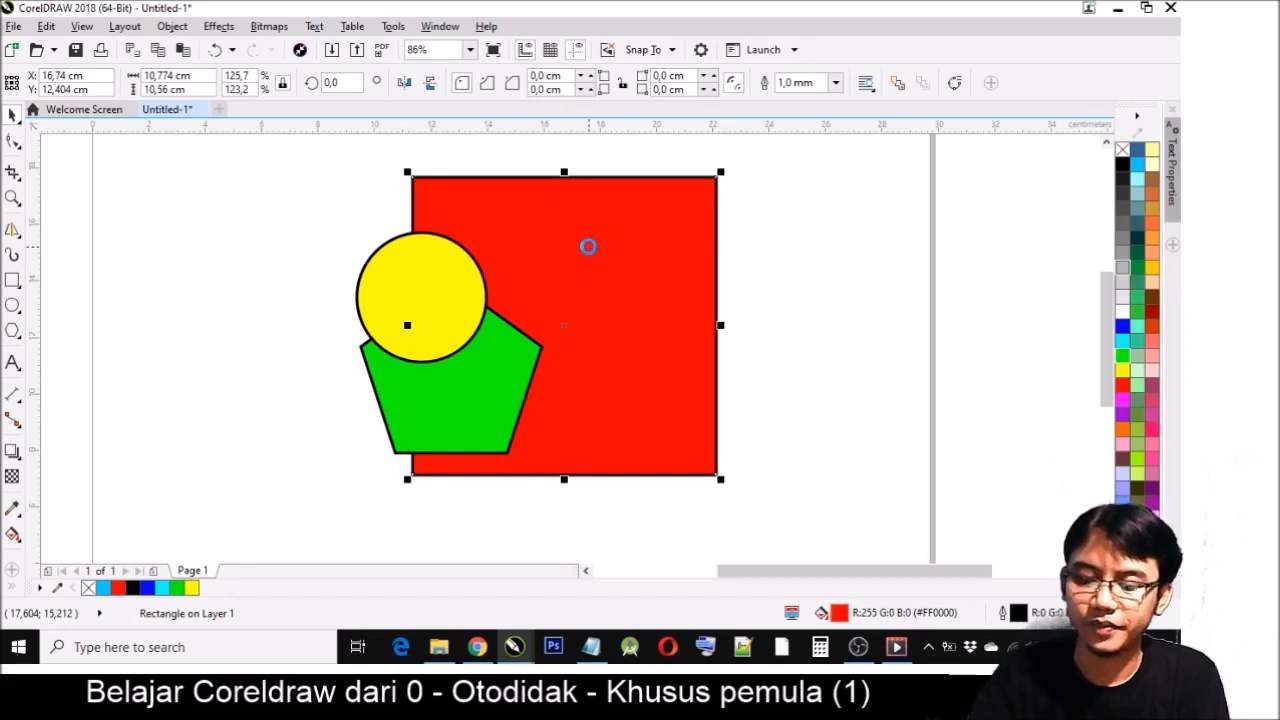
pyautogui.hotkey('shift', 'pageup')
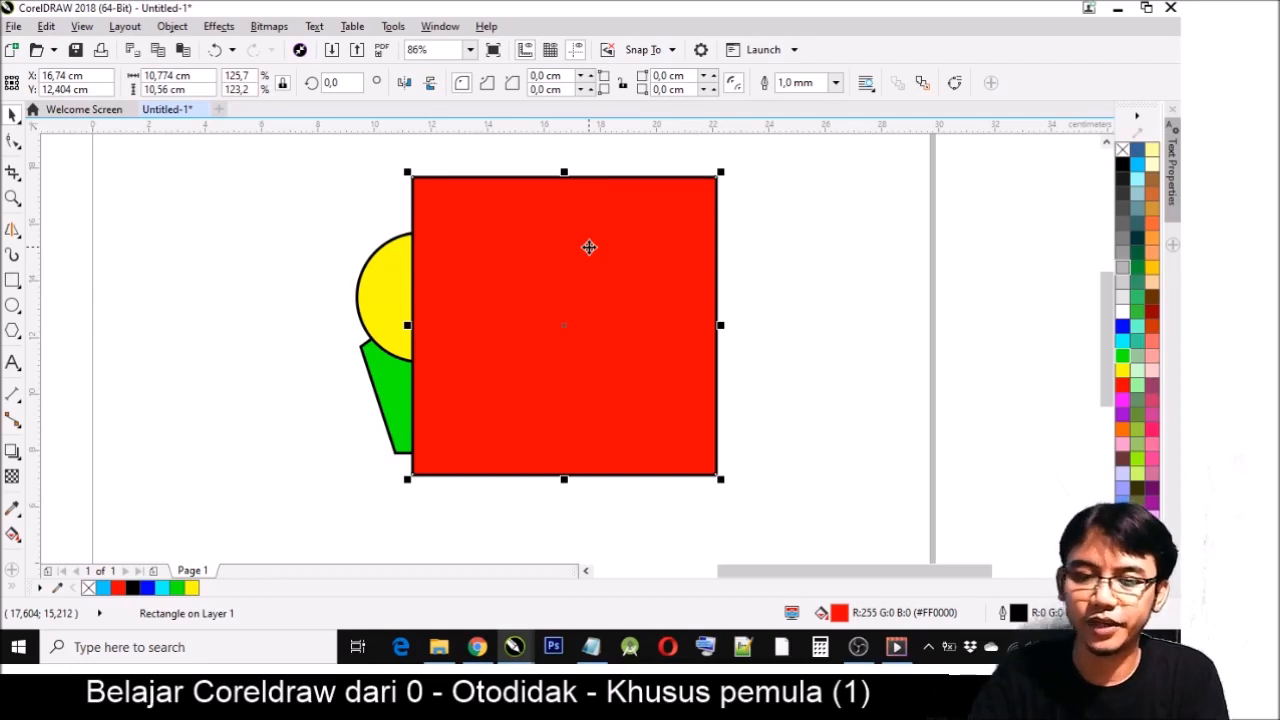
pyautogui.hotkey('shift', 'pagedown')
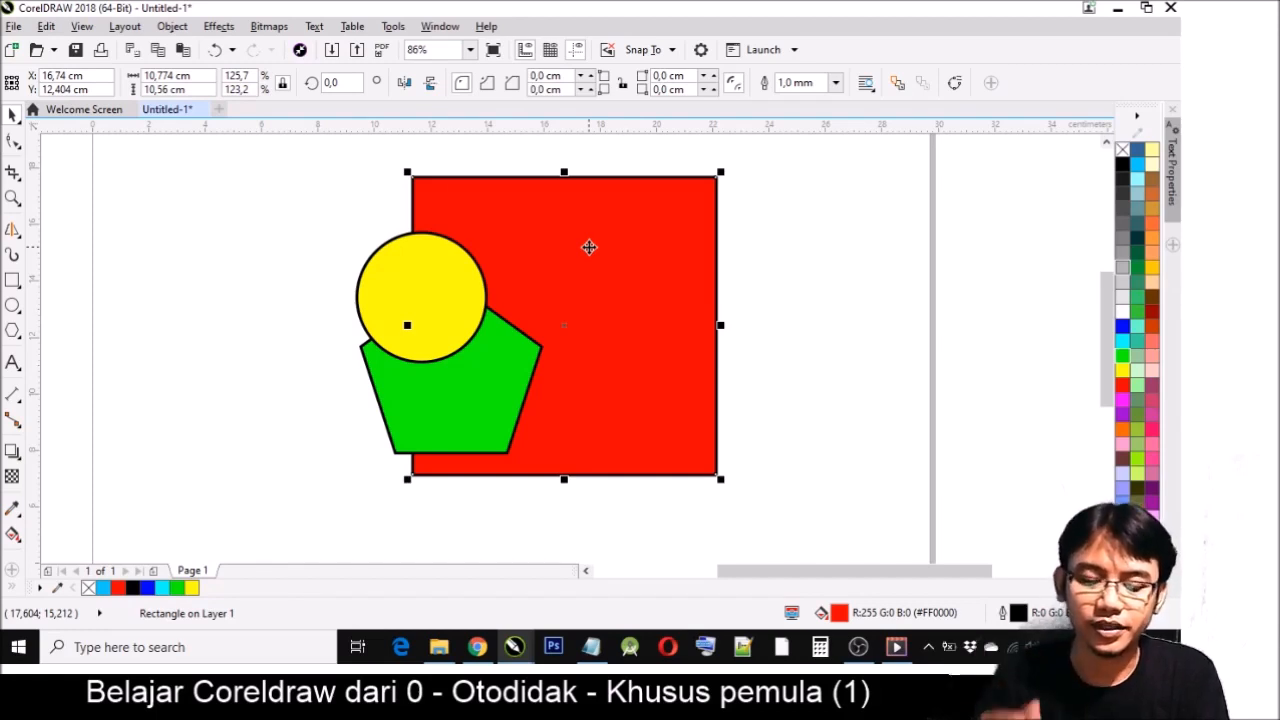
pyautogui.hotkey('shift', 'pageup')
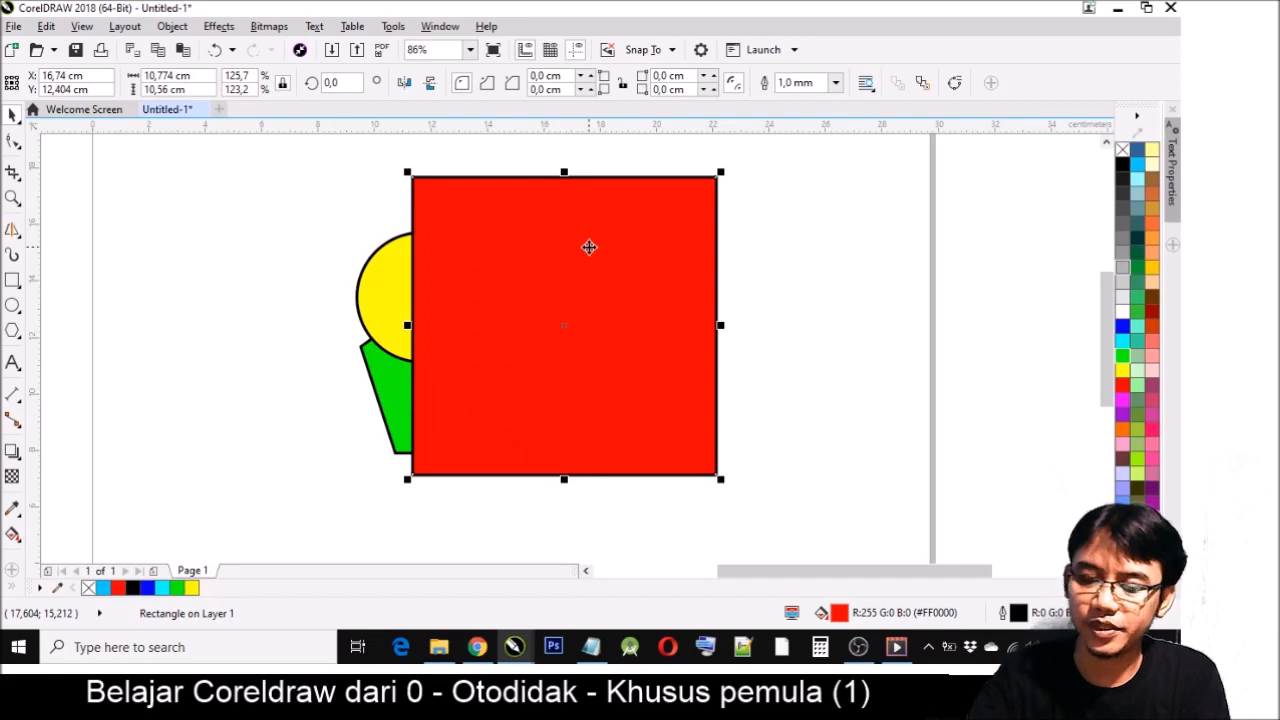
pyautogui.hotkey('shift', 'pagedown')
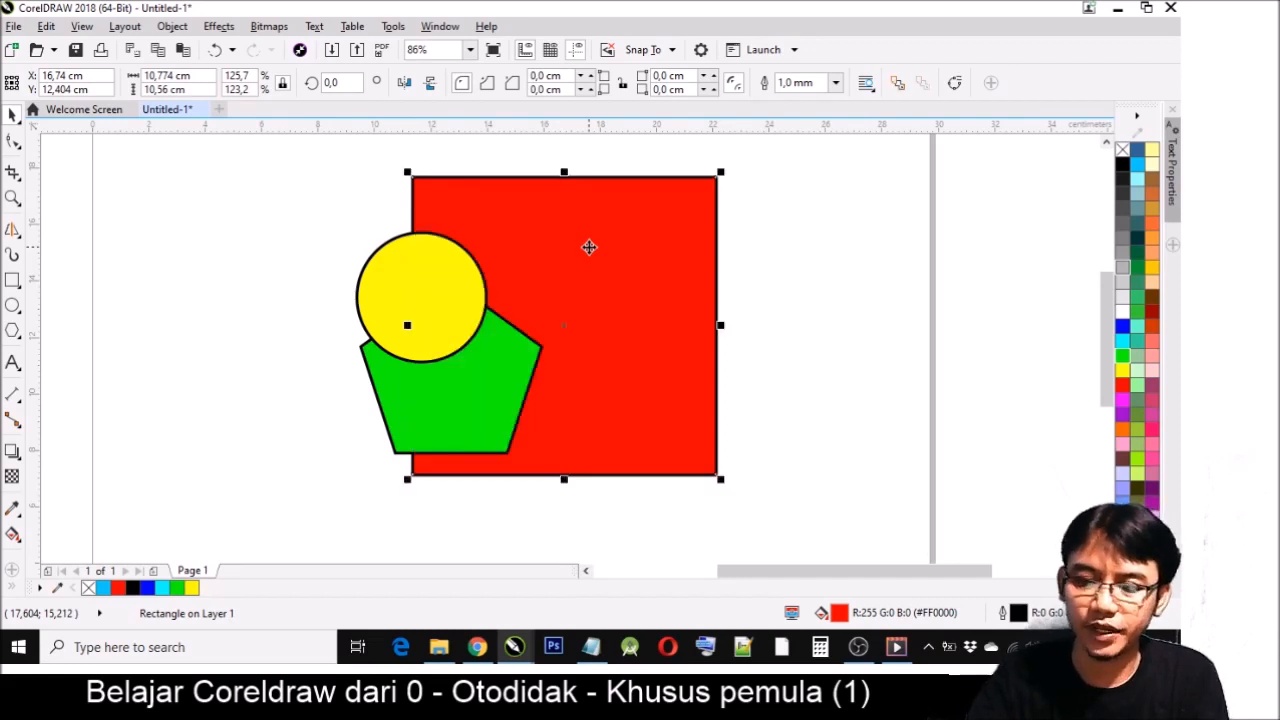
pyautogui.hotkey('ctrl', 'pageup')
pyautogui.hotkey('ctrl', 'pagedown')
# - Move the yellow circle and the small green pentagon off the red square onto the empty left part of the page
pyautogui.click(727, 239)
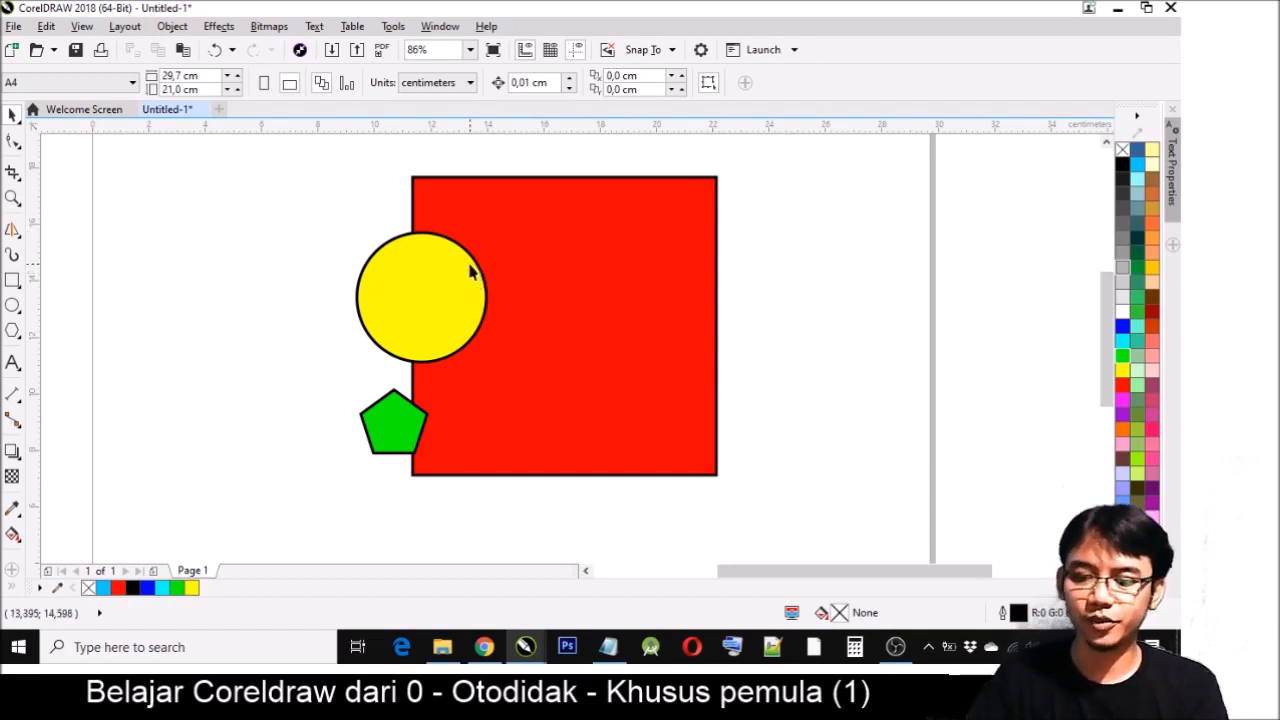
pyautogui.moveTo(405, 302); pyautogui.dragTo(230, 338)
pyautogui.moveTo(376, 435); pyautogui.dragTo(172, 466)
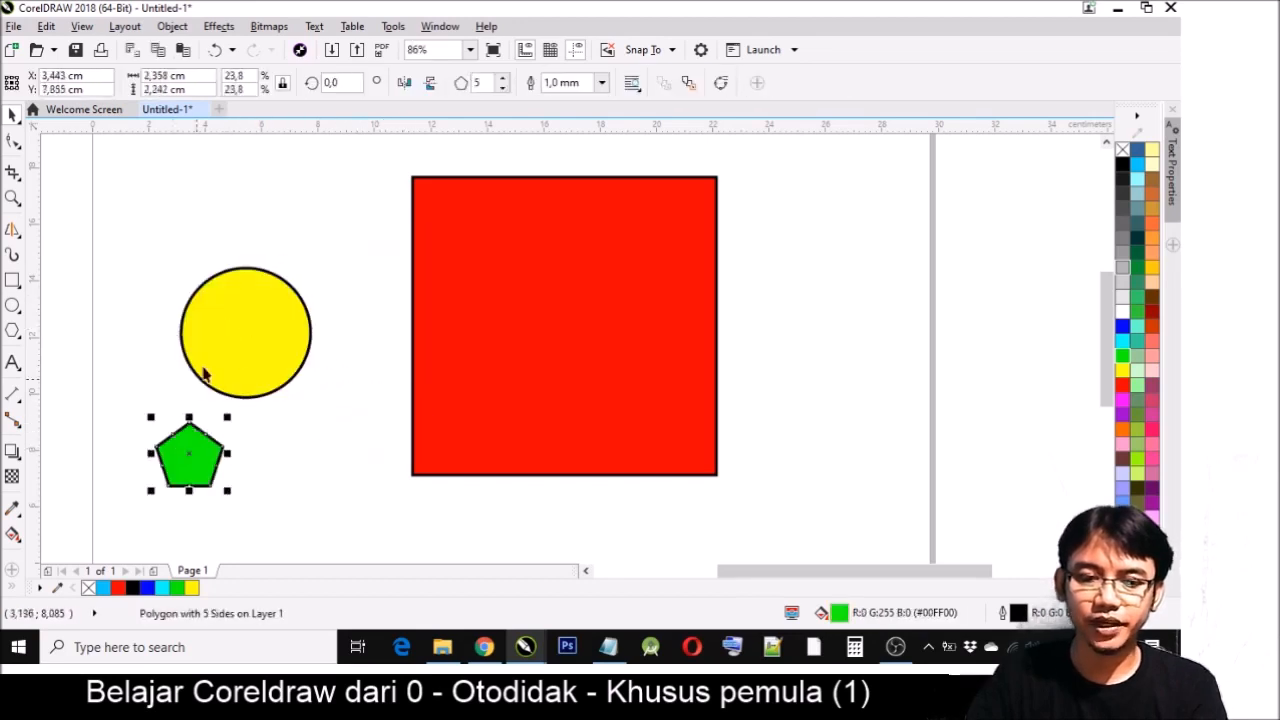
# - Place the yellow circle by eye on the red square, and move it back out to the square's left
pyautogui.click(215, 350)
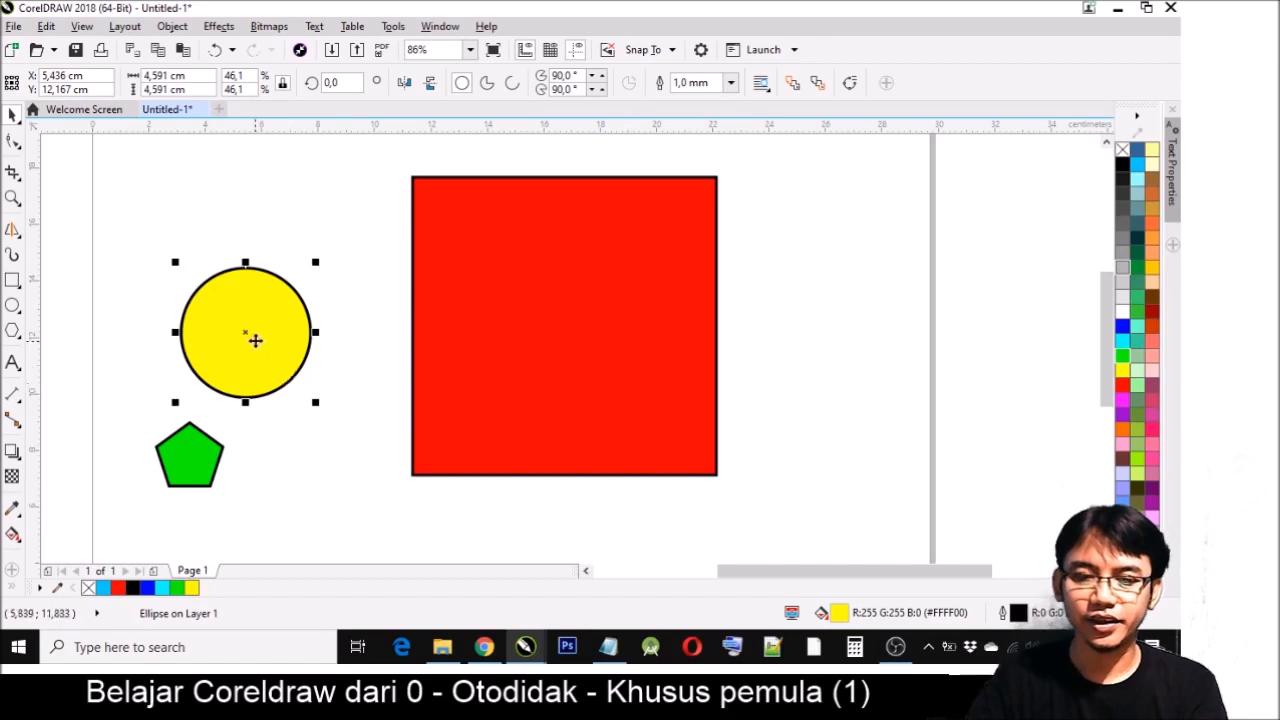
pyautogui.moveTo(246, 332); pyautogui.dragTo(527, 316)
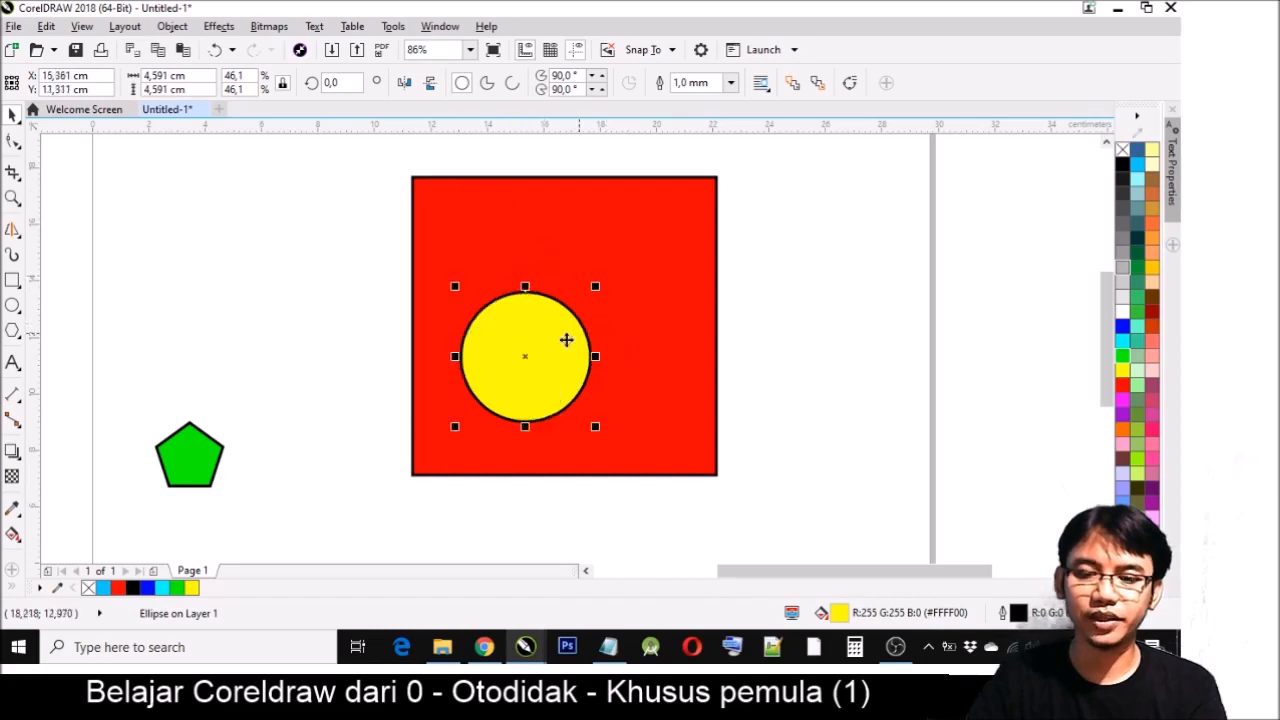
pyautogui.moveTo(540, 356); pyautogui.dragTo(339, 370)
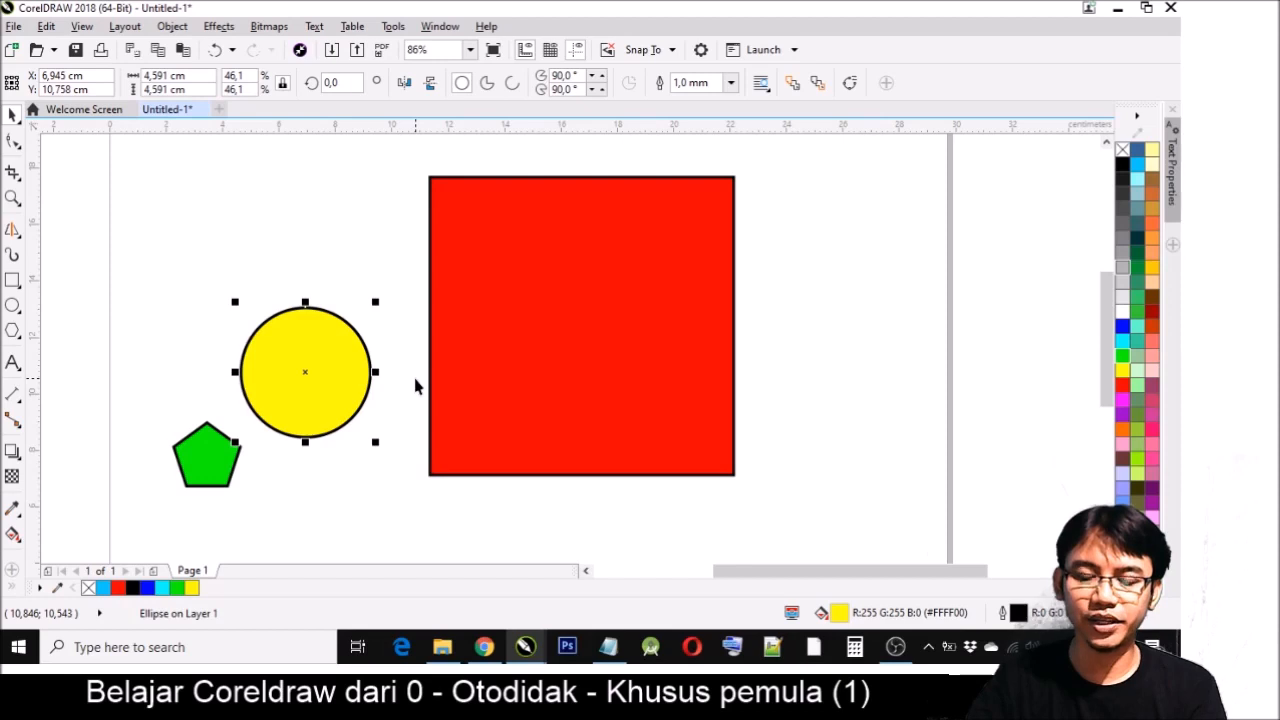
# - Select the yellow circle and the red square together and open the Align and Distribute options
pyautogui.keyDown('shift'); pyautogui.click(601, 311); pyautogui.keyUp('shift')
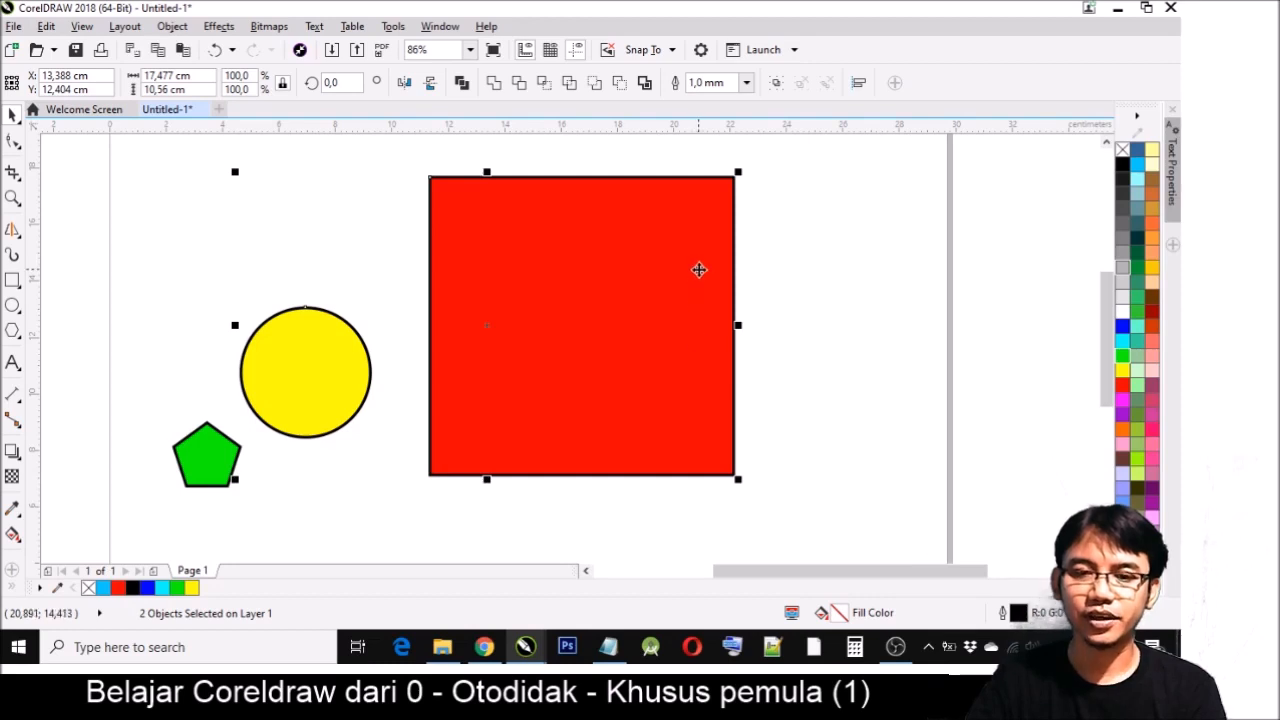
pyautogui.click(186, 28)
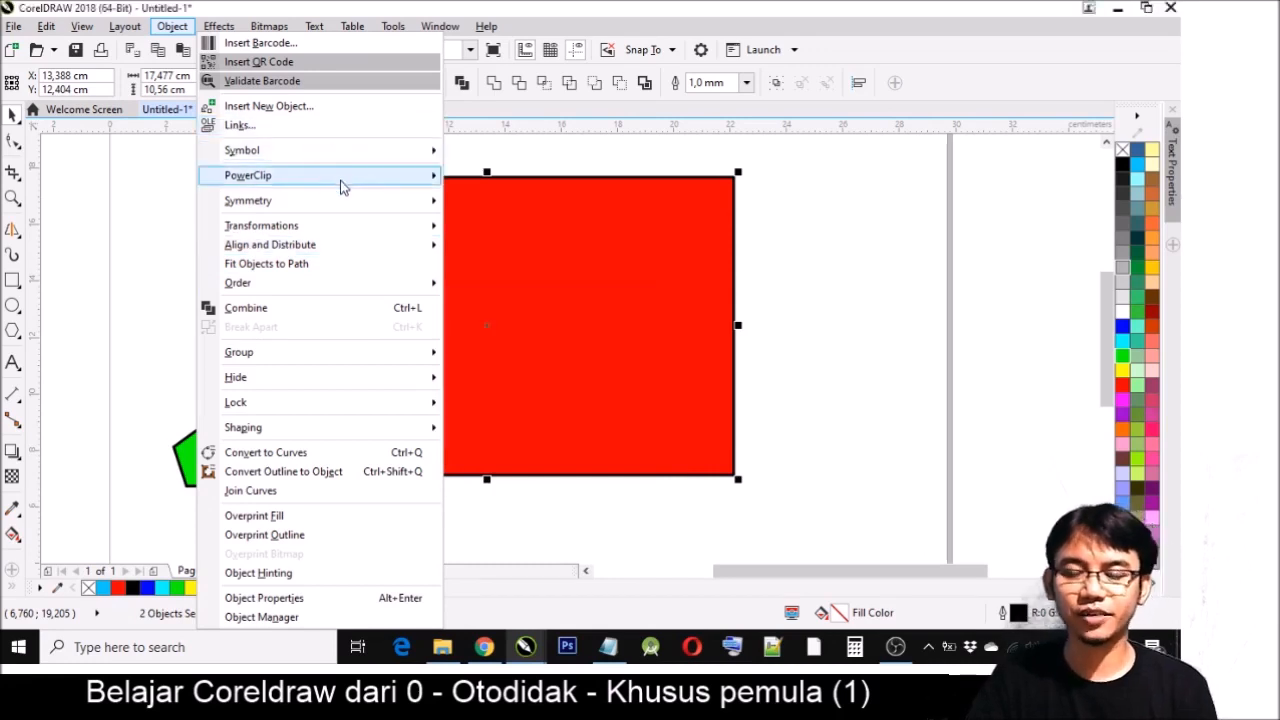
pyautogui.moveTo(340, 188)
pyautogui.moveTo(322, 257)
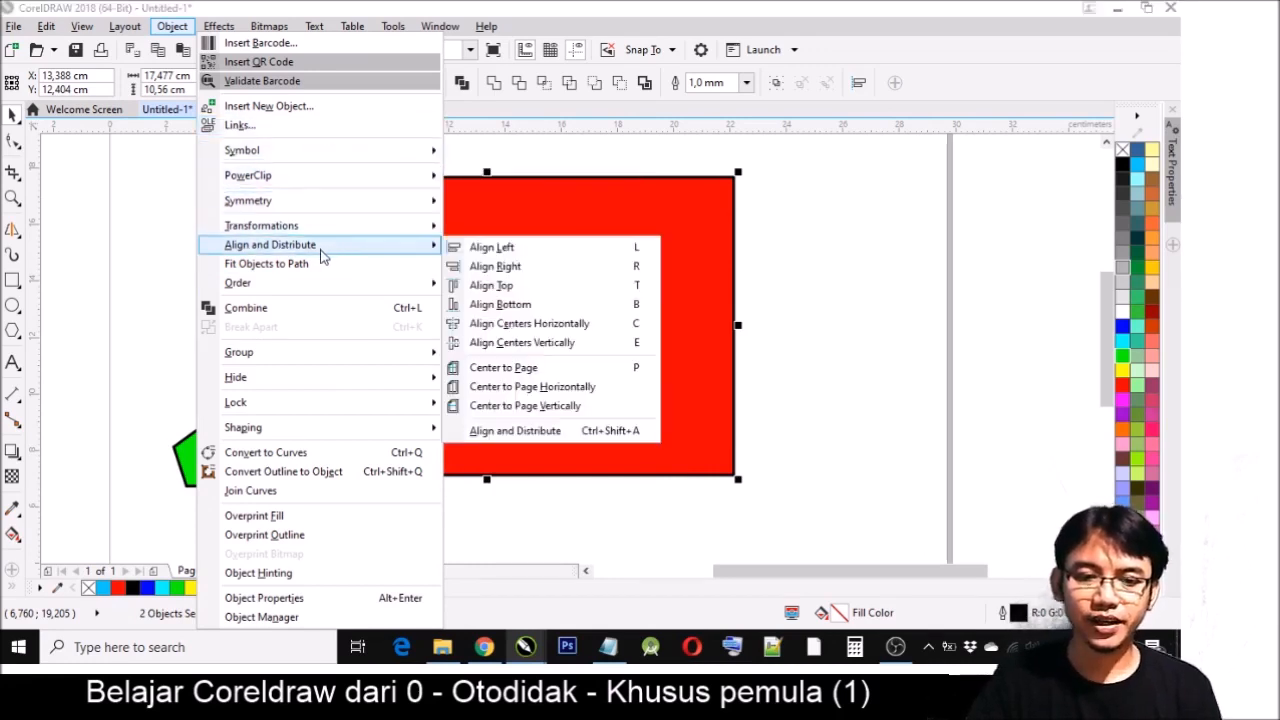
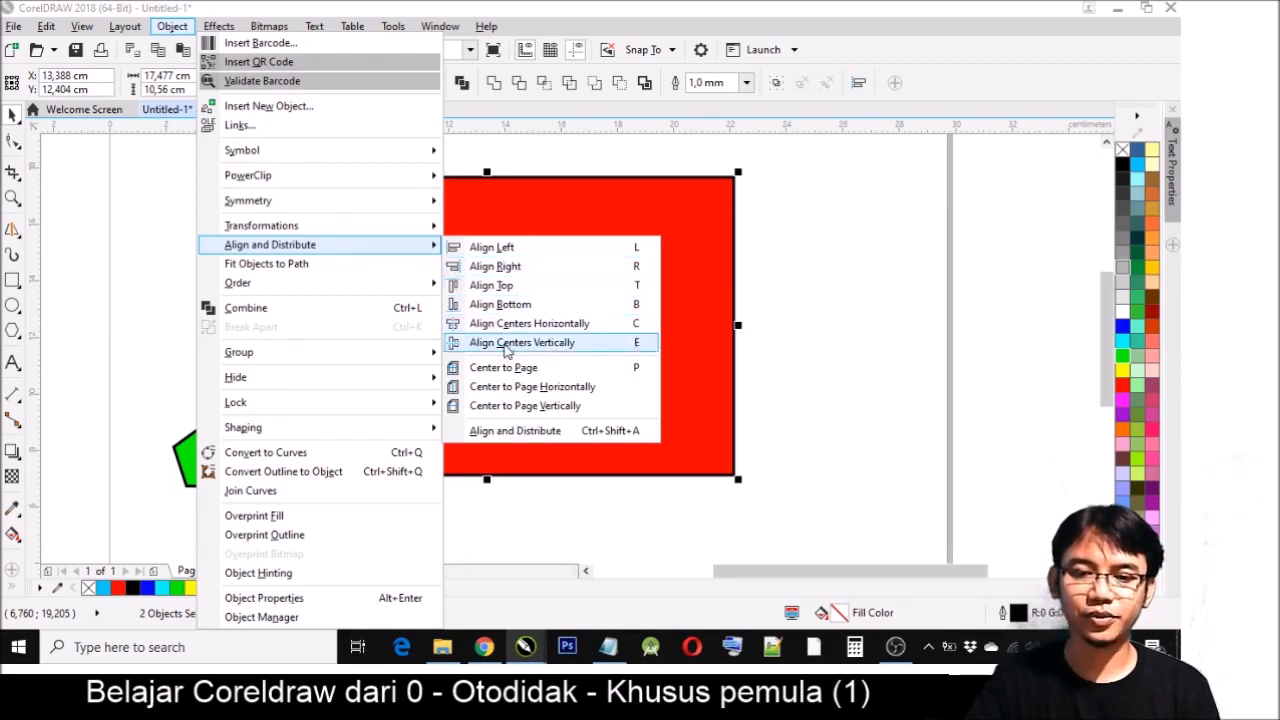
# - Align the yellow circle to the red square's left edge, and move it off the square to the right
pyautogui.click(505, 254)
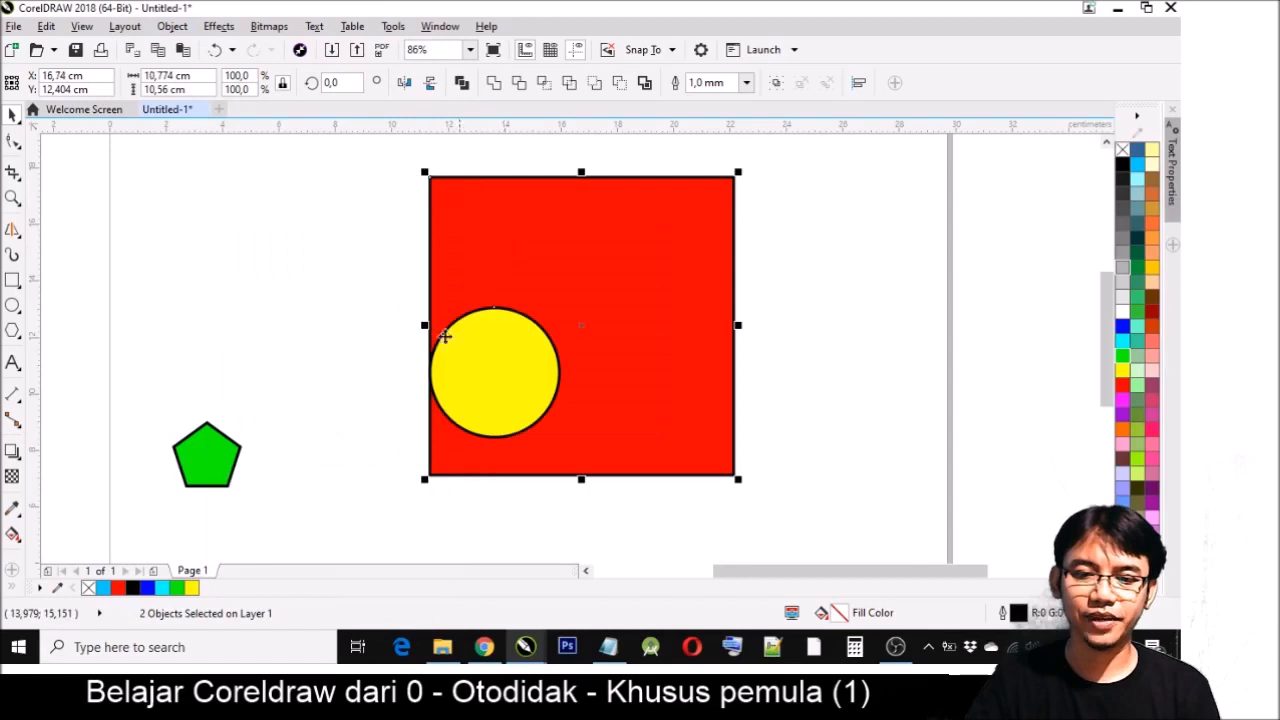
pyautogui.click(766, 411)
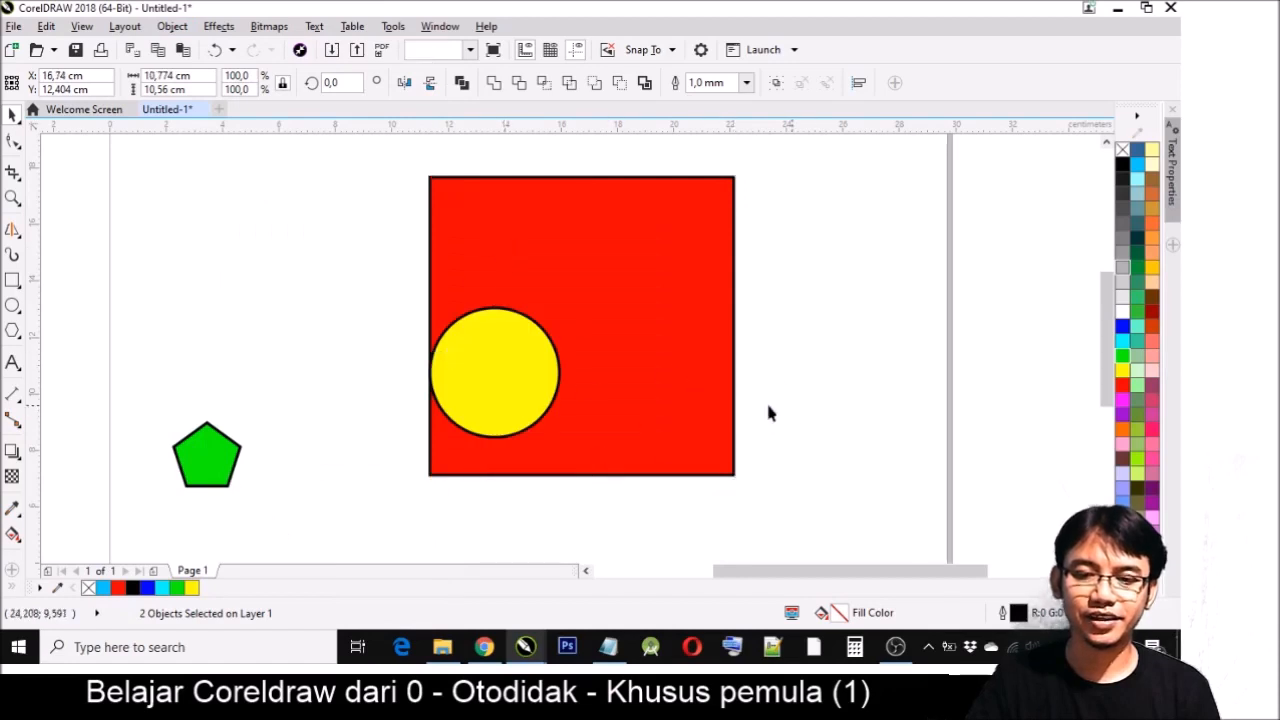
pyautogui.moveTo(509, 394); pyautogui.dragTo(920, 446)
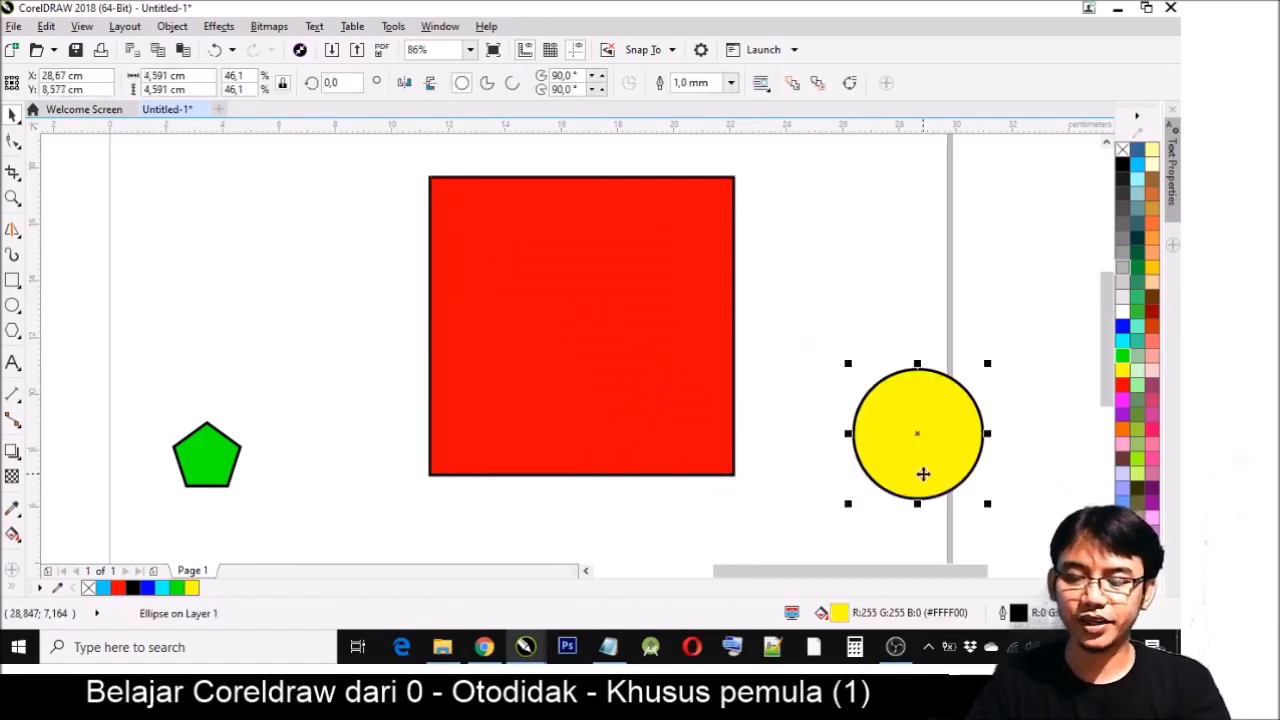
# - Align the yellow circle in turn to the red square's right, top, bottom, left and top edges
pyautogui.keyDown('shift'); pyautogui.click(624, 331); pyautogui.keyUp('shift')
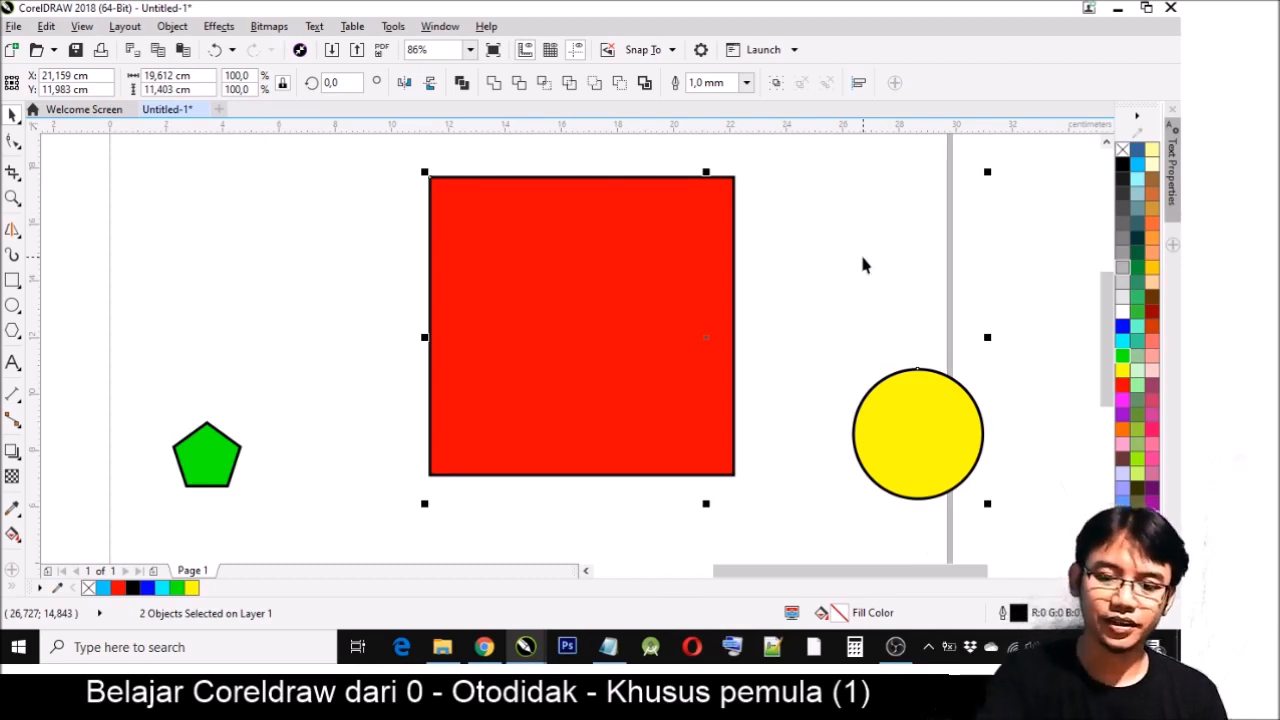
pyautogui.press('r')
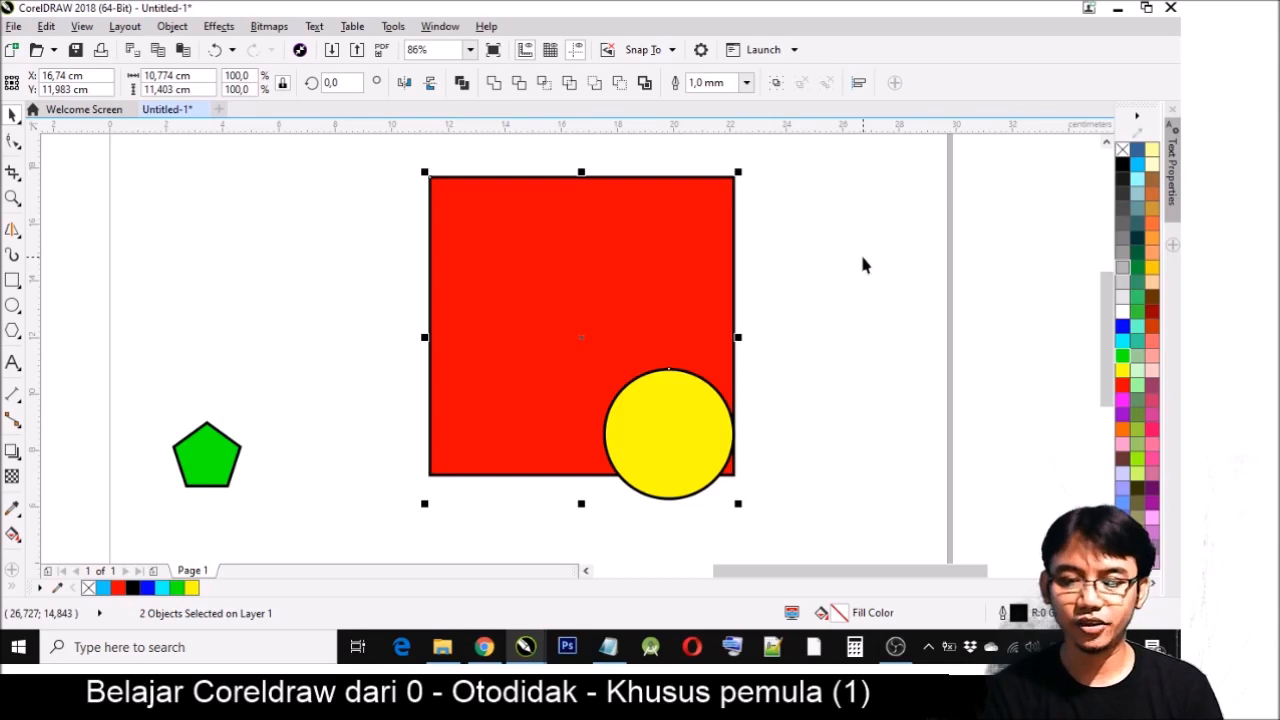
pyautogui.press('t')
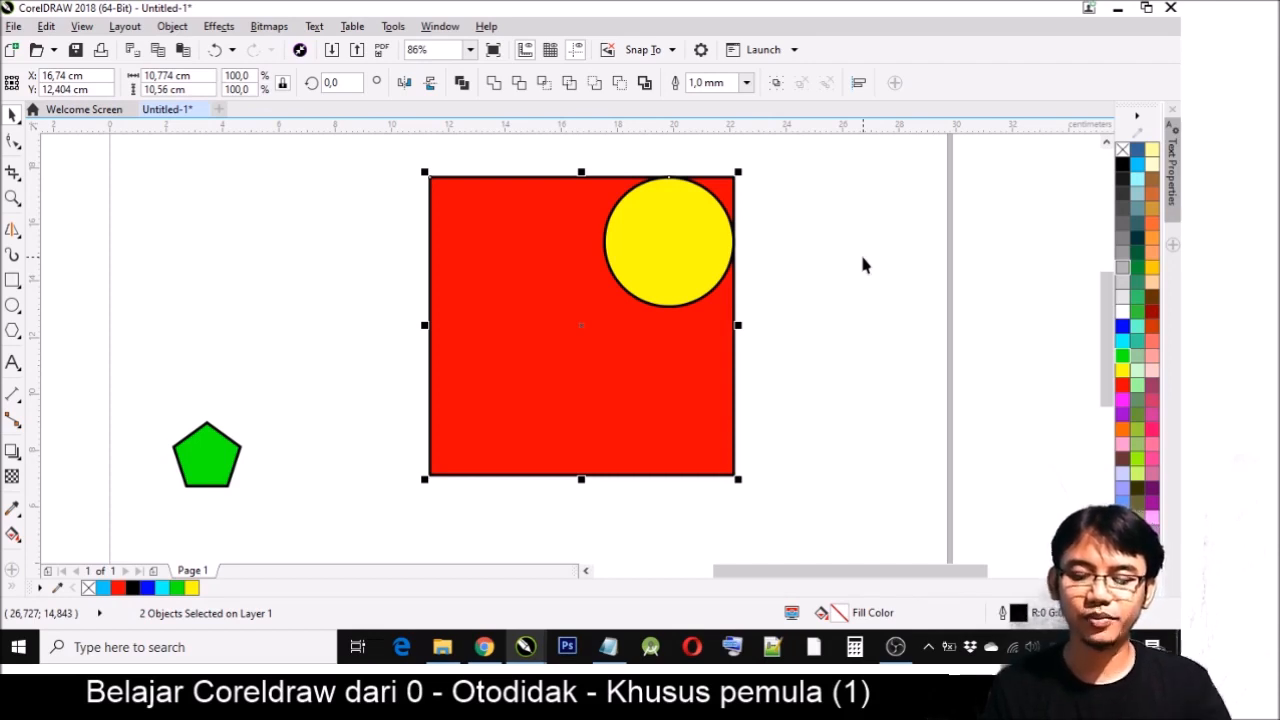
pyautogui.press('b')
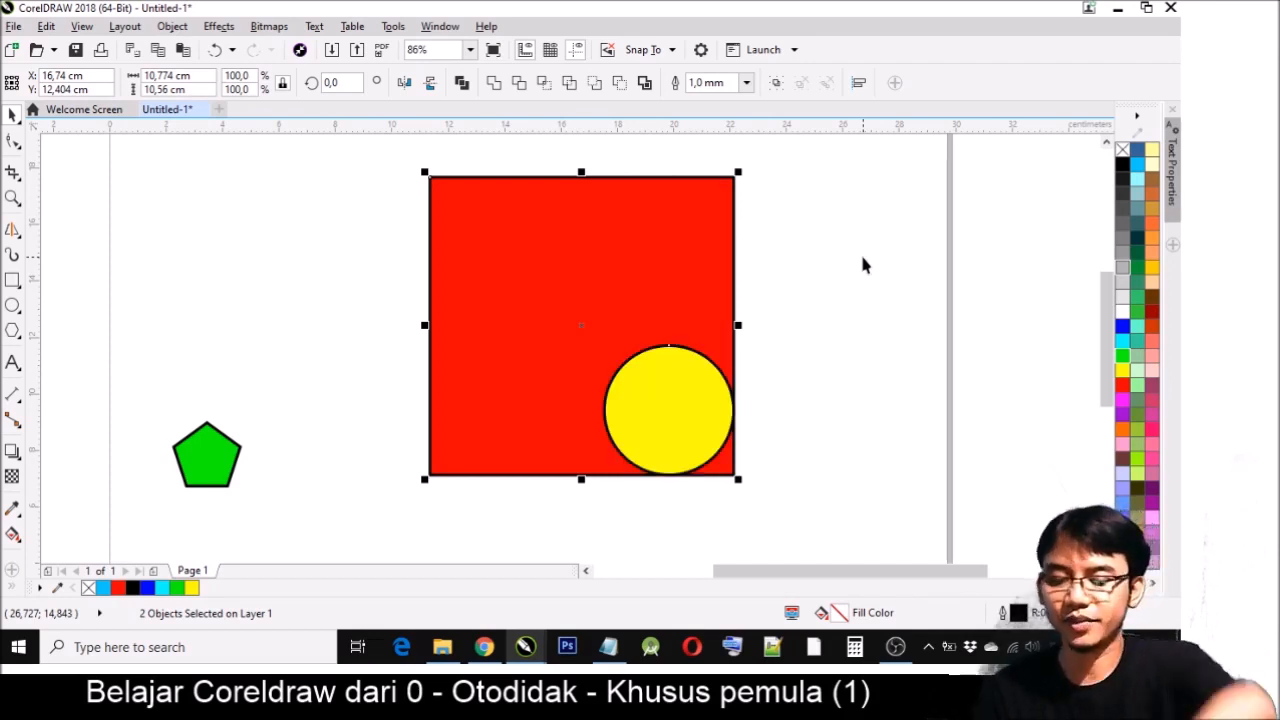
pyautogui.press('l')
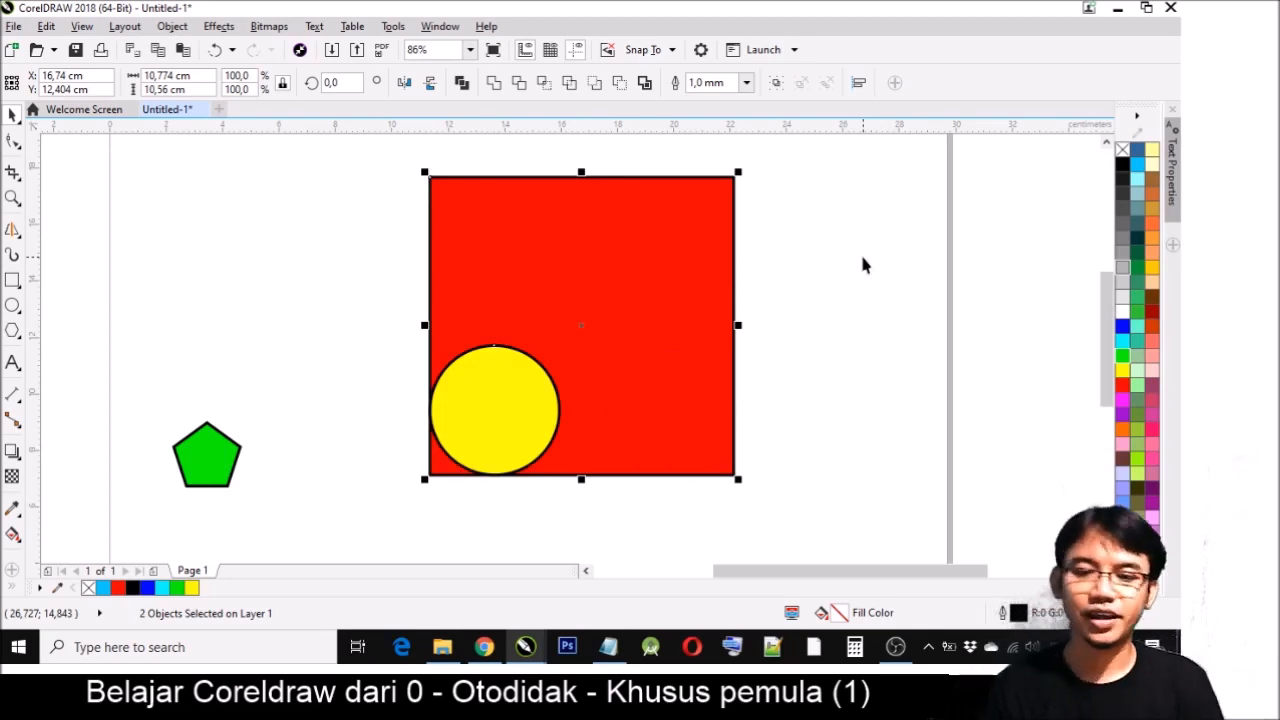
pyautogui.press('t')
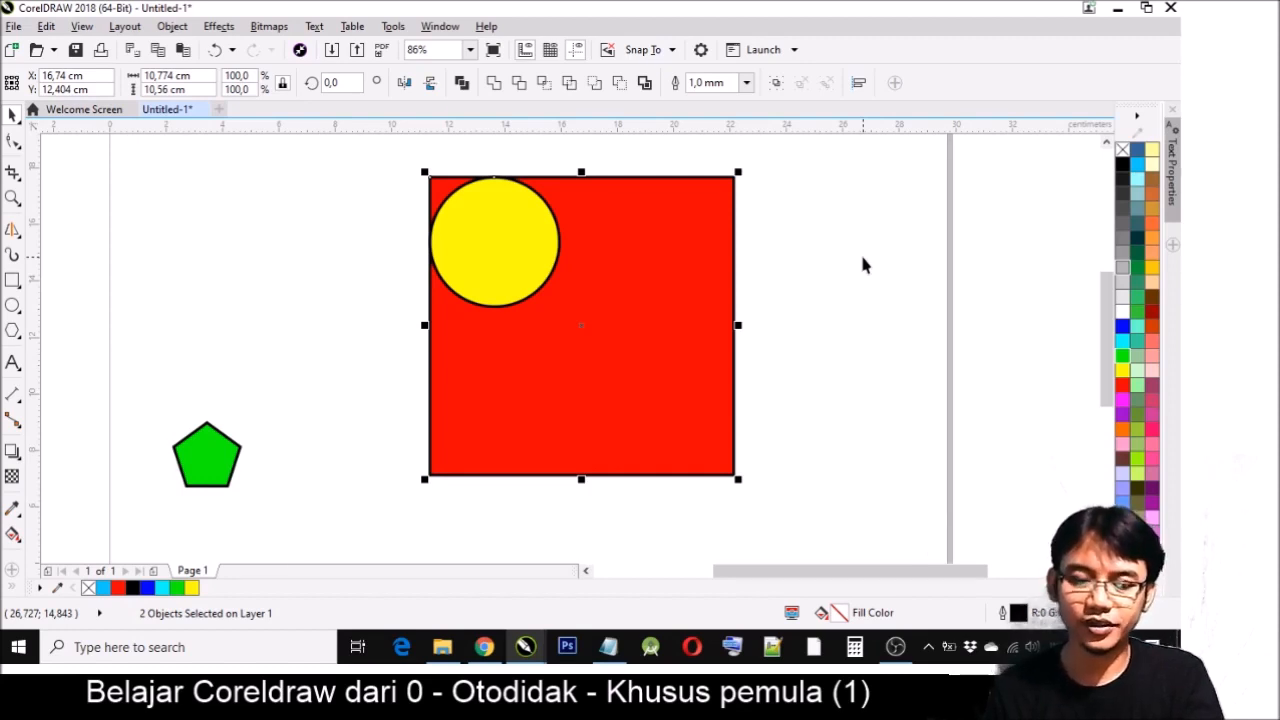
# - Center the yellow circle horizontally and vertically on the red square
pyautogui.press('c')
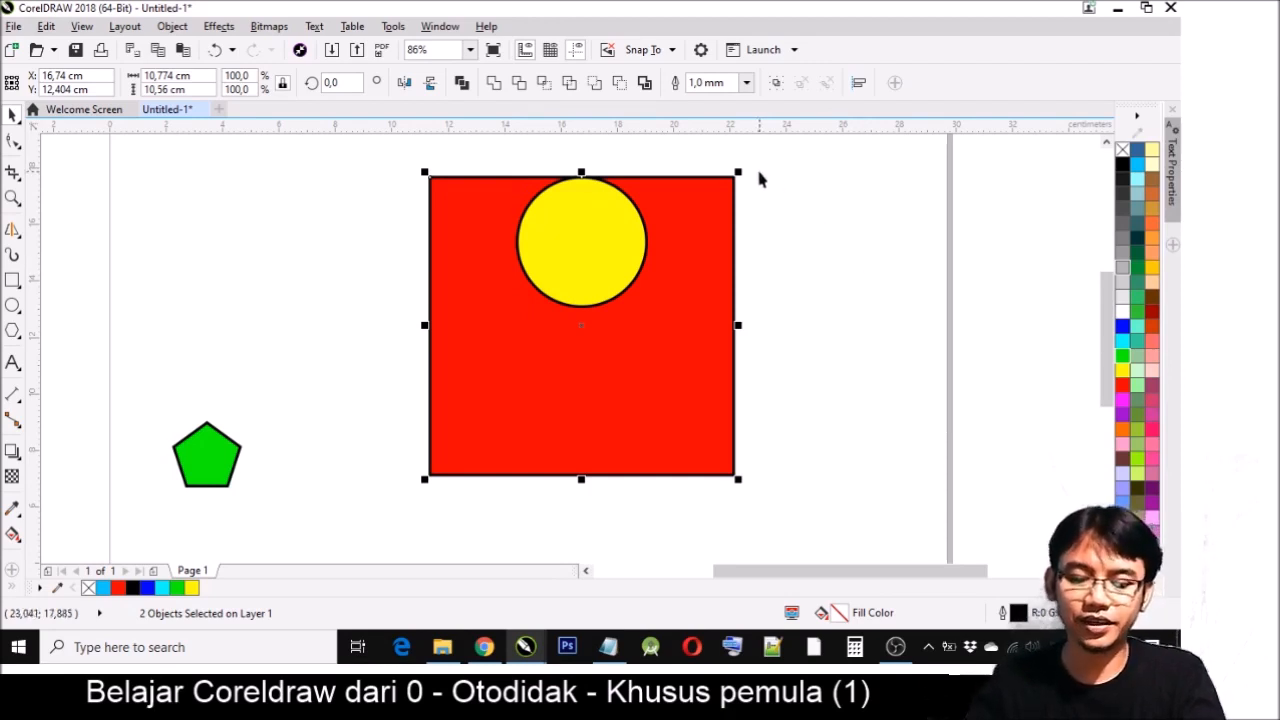
pyautogui.press('e')
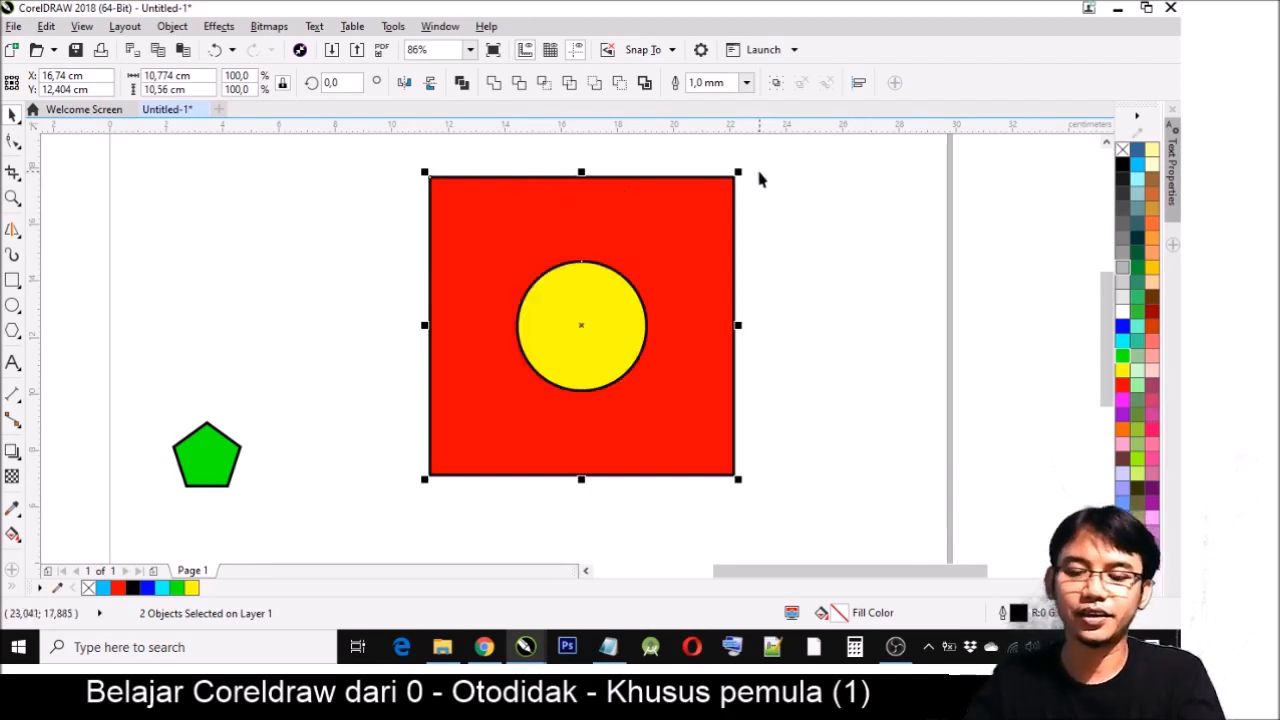
pyautogui.click(786, 320)
# - Center the green pentagon horizontally and vertically on the yellow circle
pyautogui.click(221, 460)
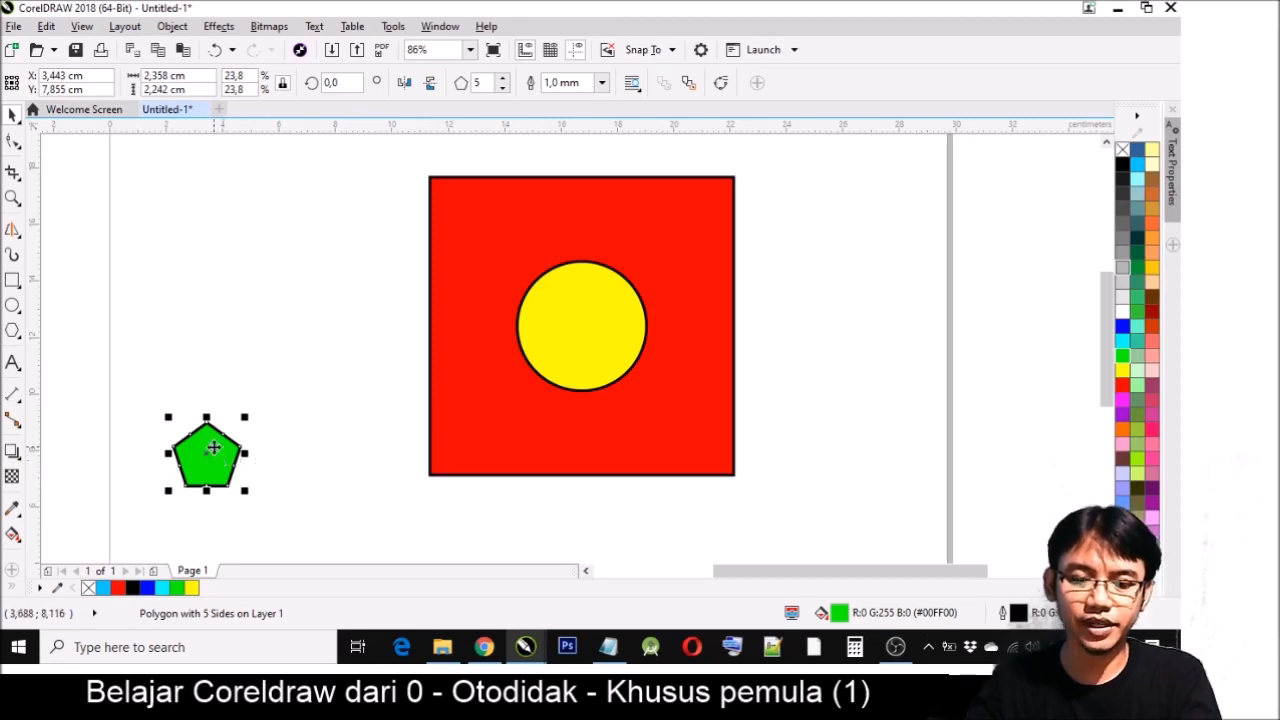
pyautogui.keyDown('shift'); pyautogui.click(587, 306); pyautogui.keyUp('shift')
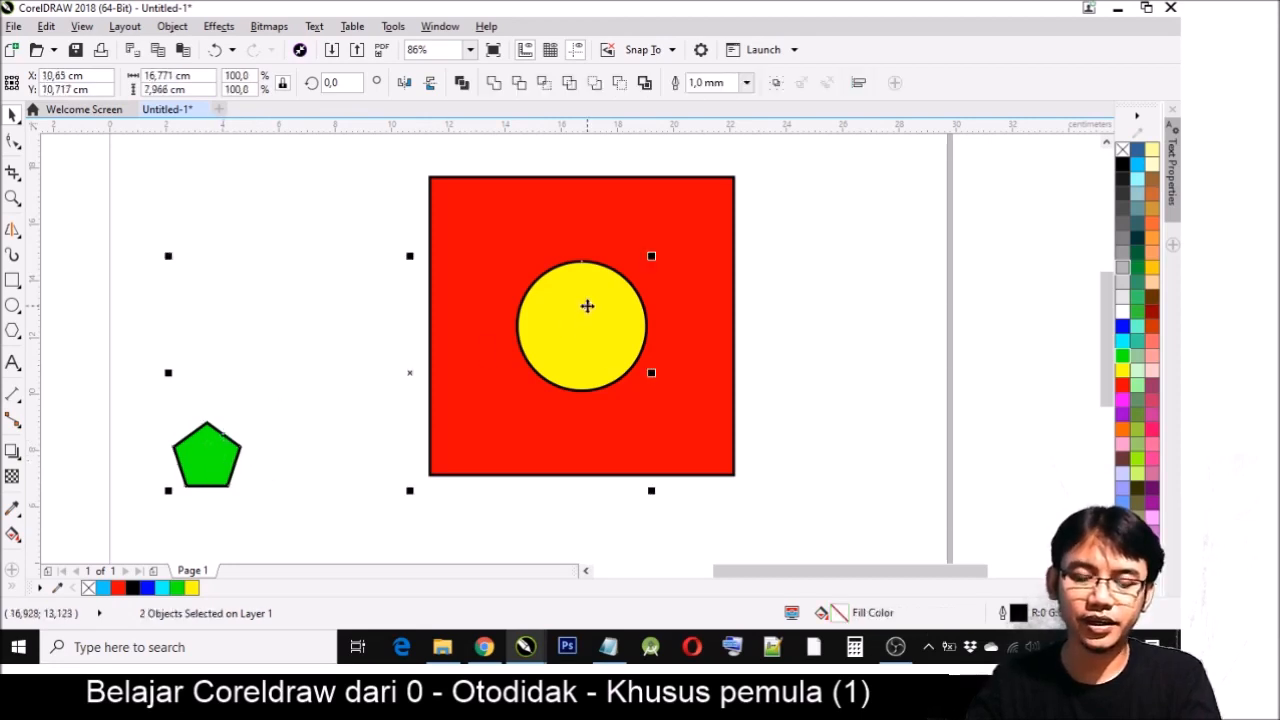
pyautogui.press('c')
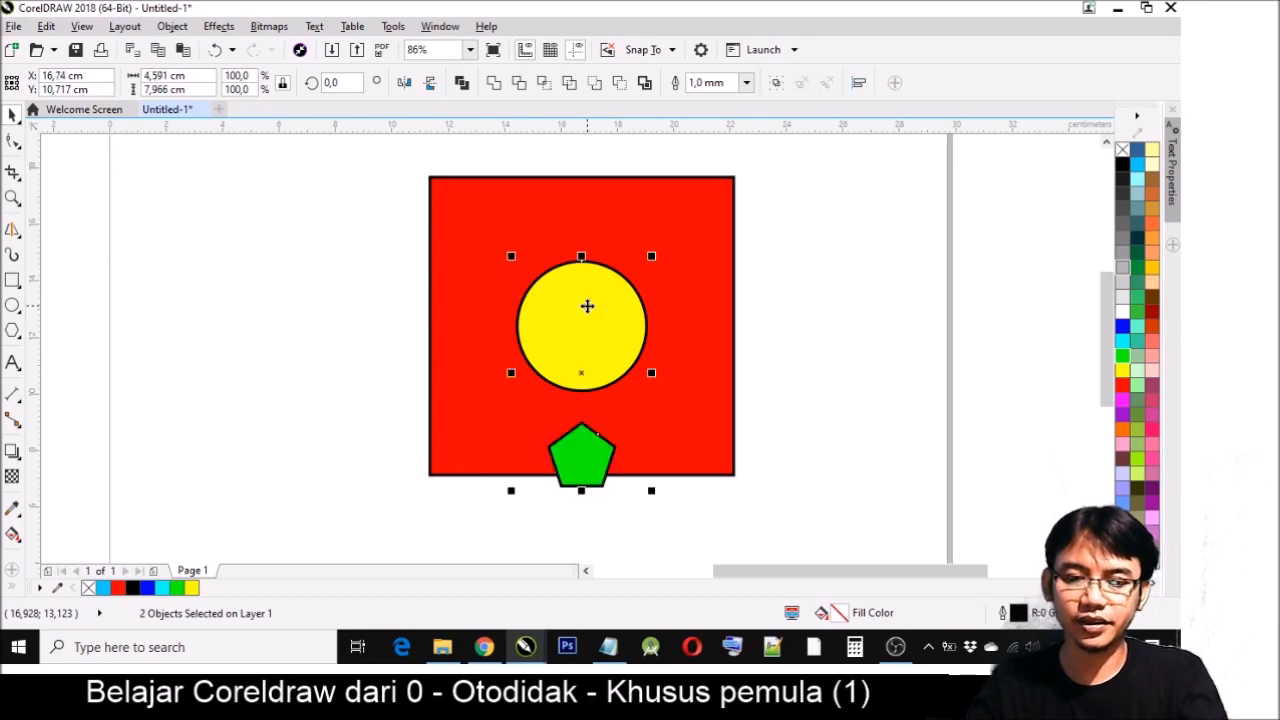
pyautogui.press('e')
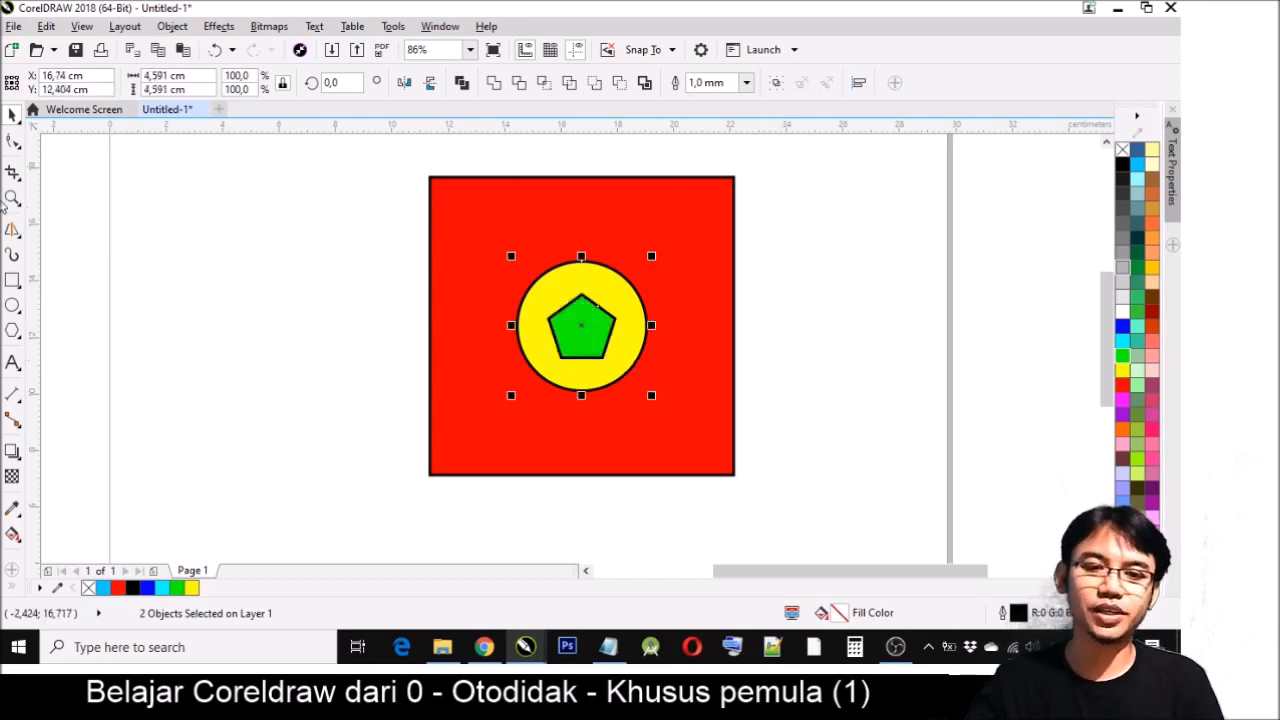
pyautogui.click(10, 199)
pyautogui.moveTo(350, 148)
pyautogui.mouseDown()
pyautogui.moveTo(723, 423)
pyautogui.moveTo(843, 540)
pyautogui.mouseUp()
pyautogui.click(12, 115)
pyautogui.click(392, 222)
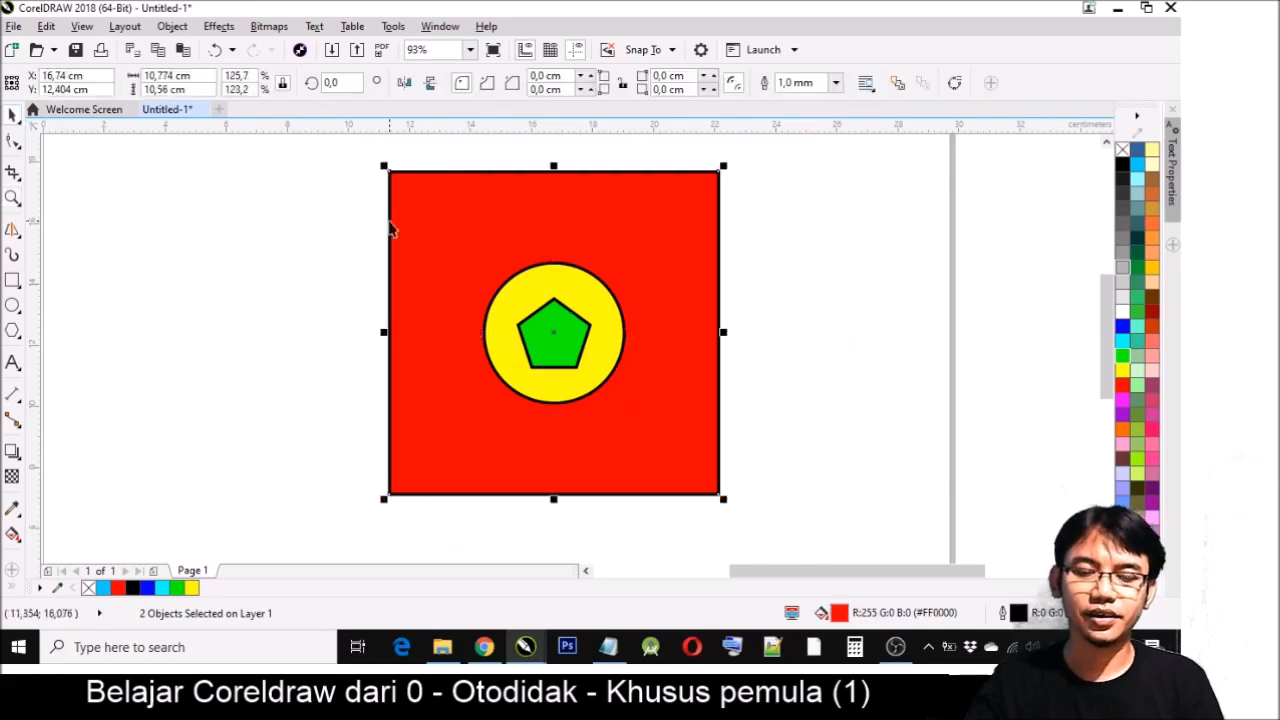
pyautogui.click(312, 347)
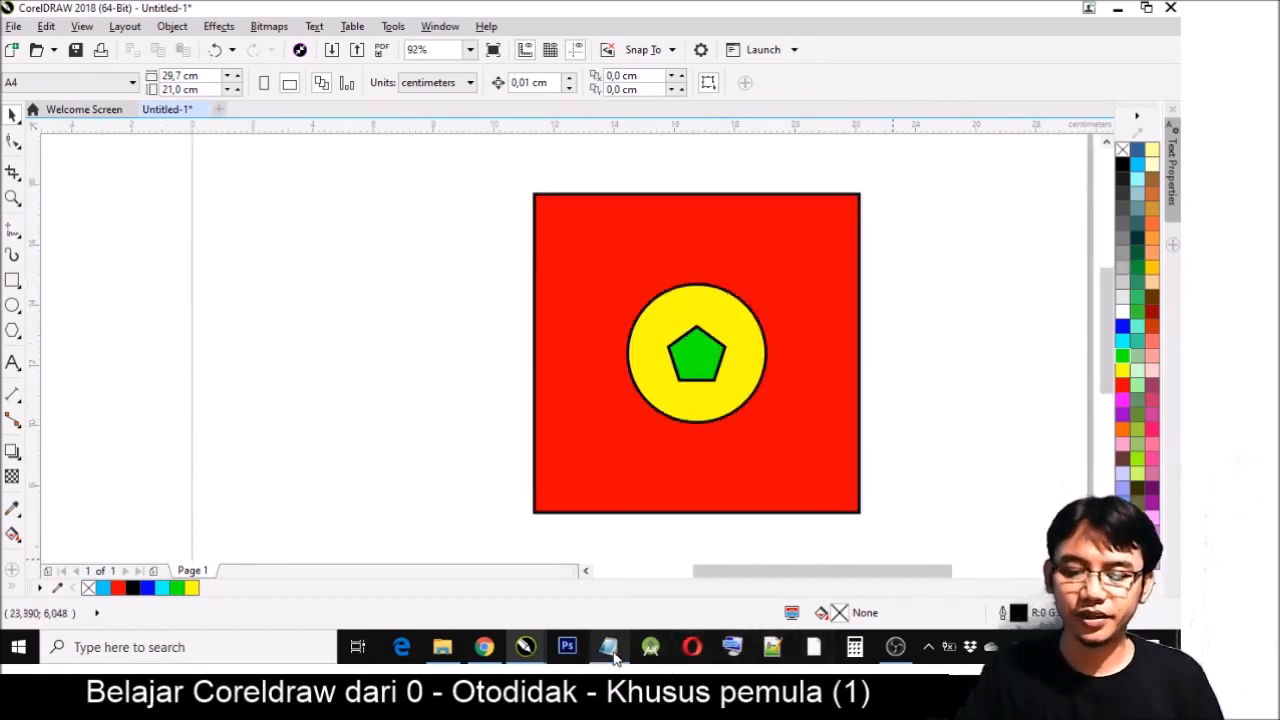
# - Switch to the Notepad notes and add the line "2. Kenali menu ukuran, cm, landscape dan horisontal"
pyautogui.click(612, 650)
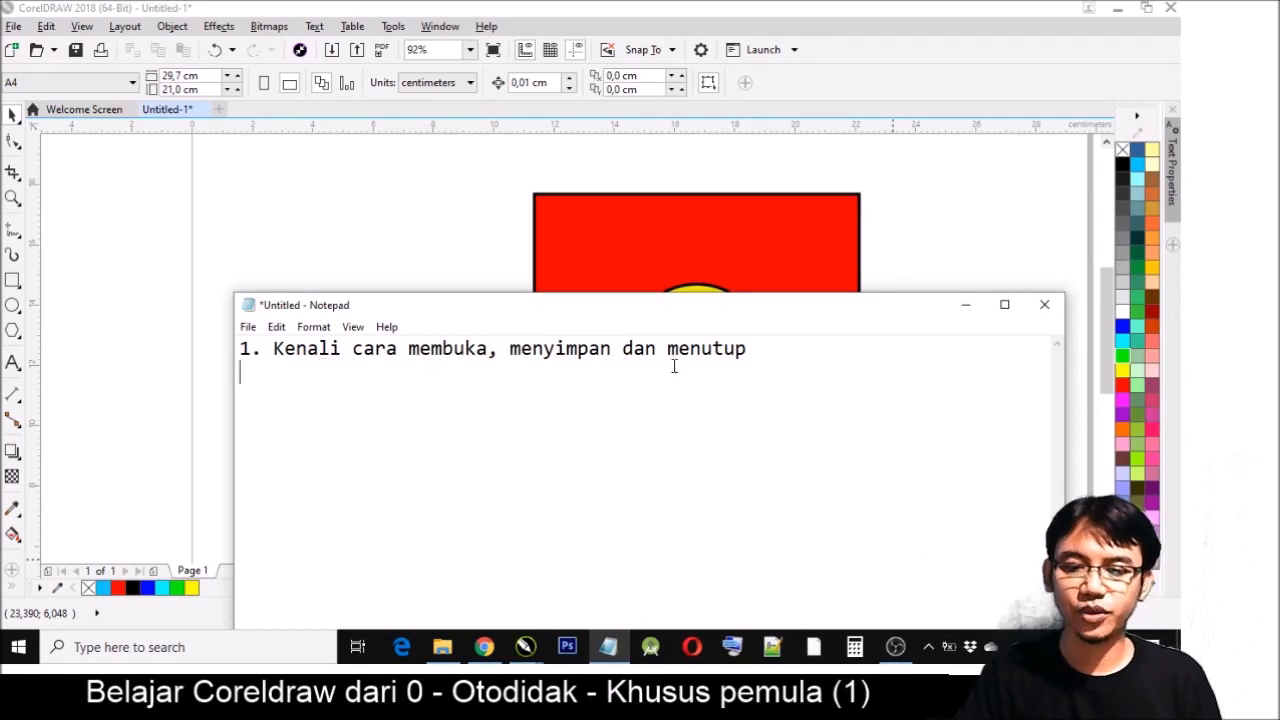
pyautogui.write('2. Kenali menu ')
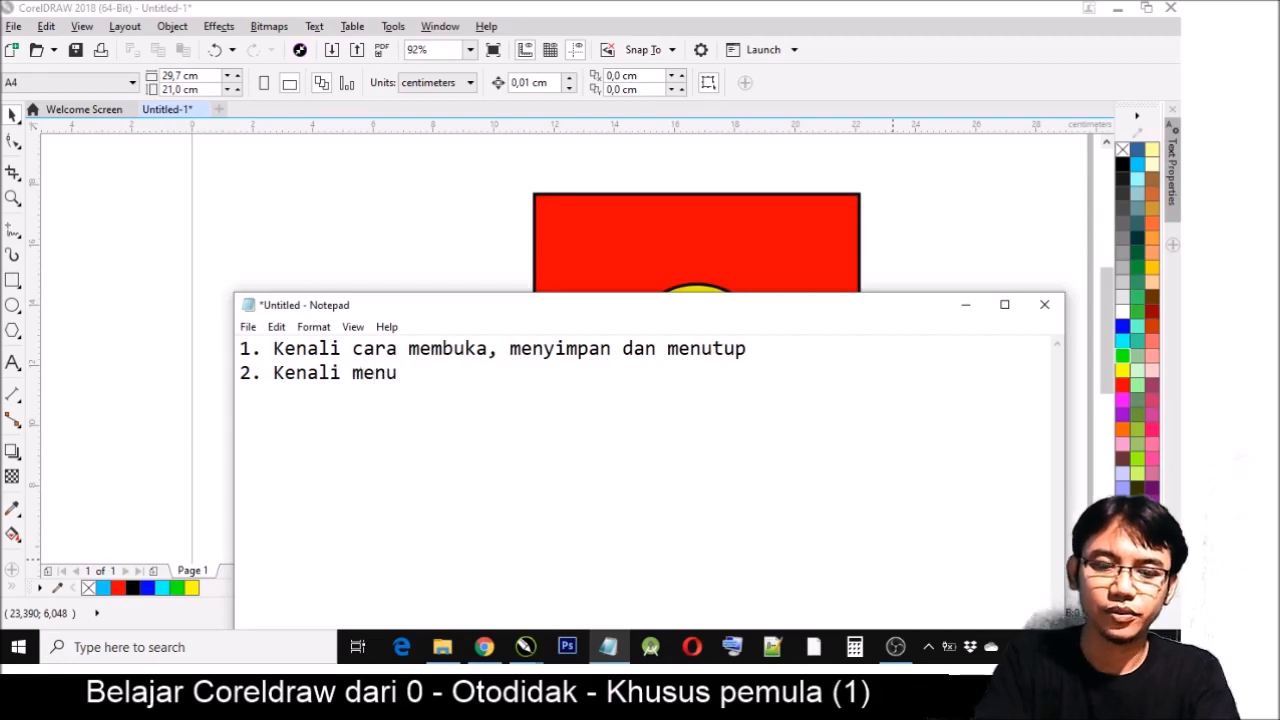
pyautogui.write('ukuran, cm, ')
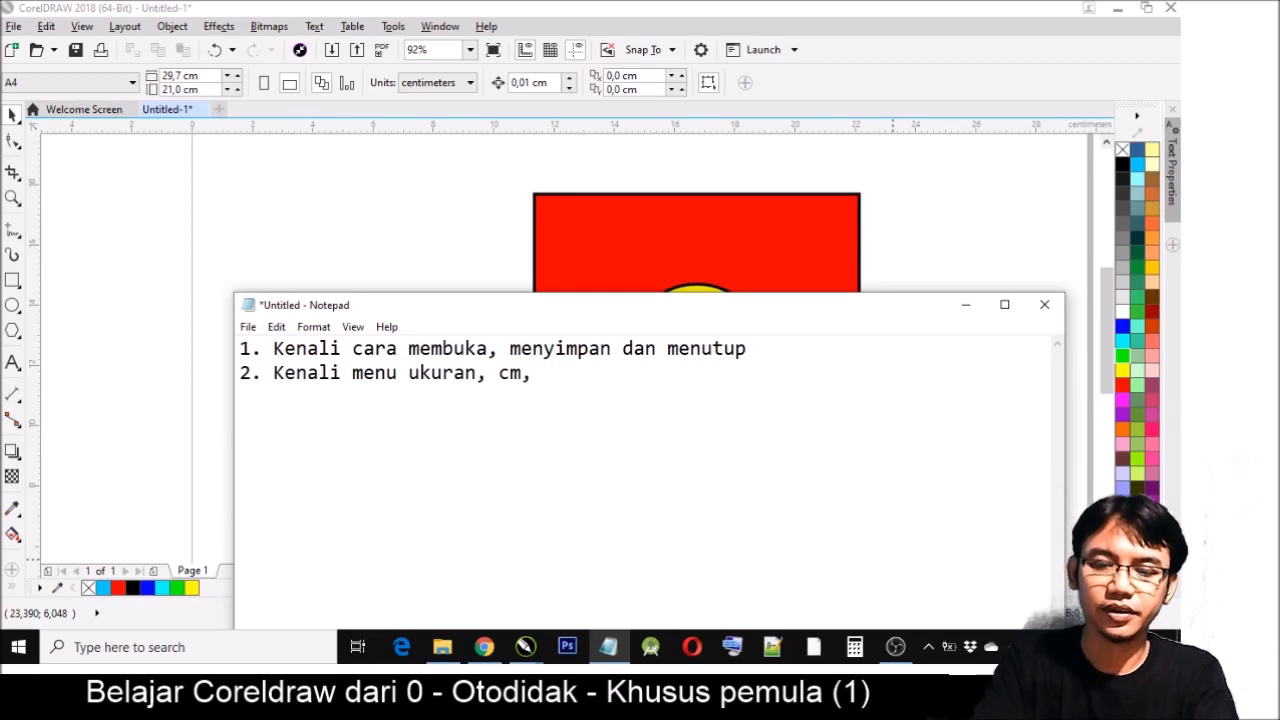
pyautogui.write('lanc')
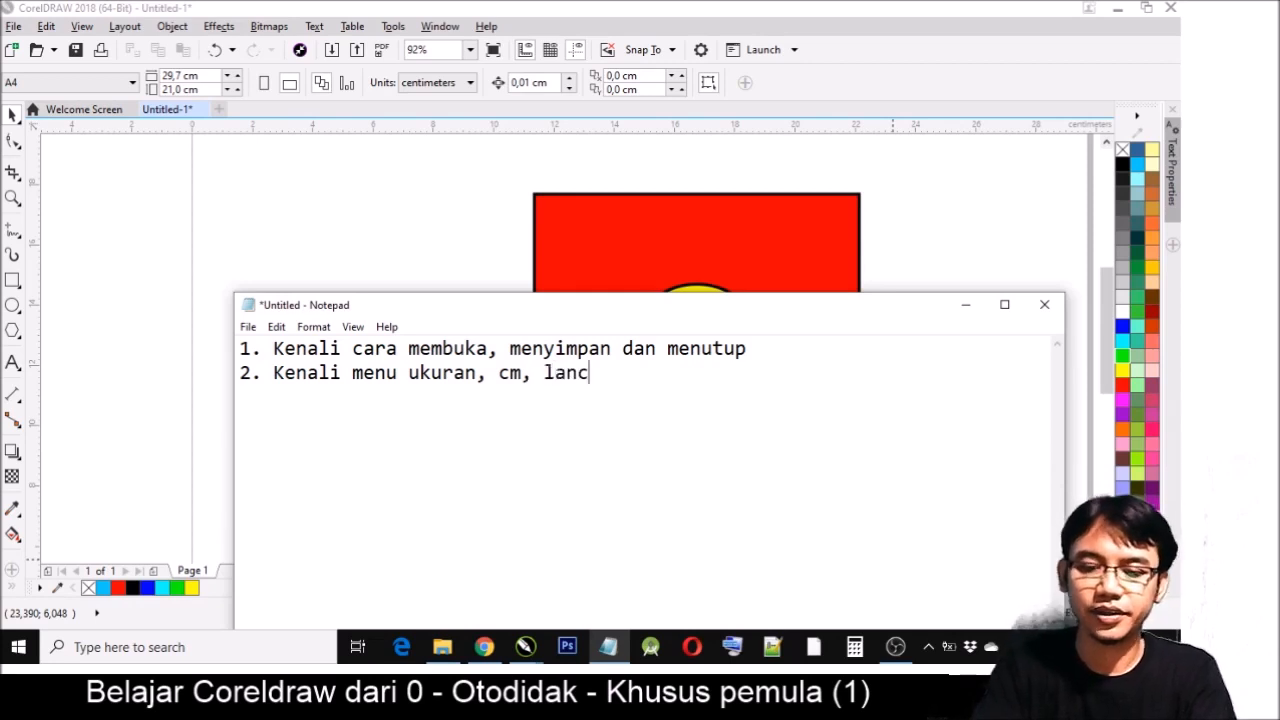
pyautogui.press('BackSpace')
pyautogui.write('dscap')
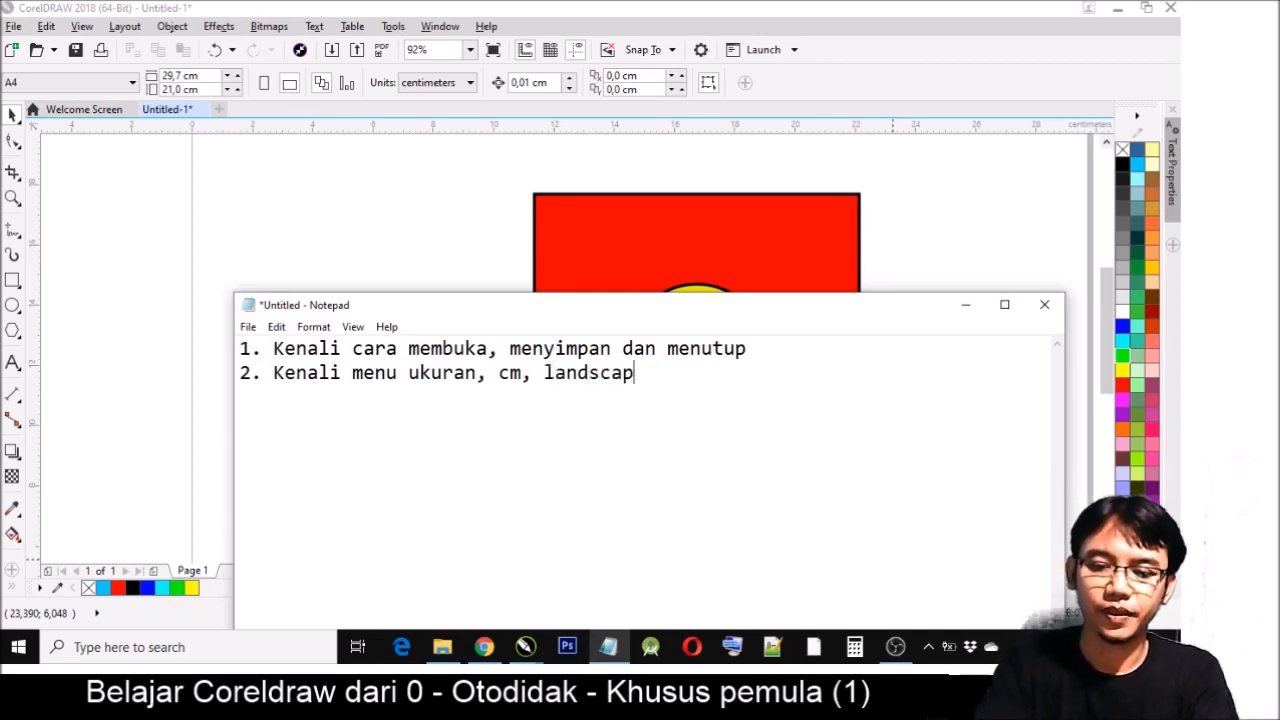
pyautogui.write('e dan horisondal')
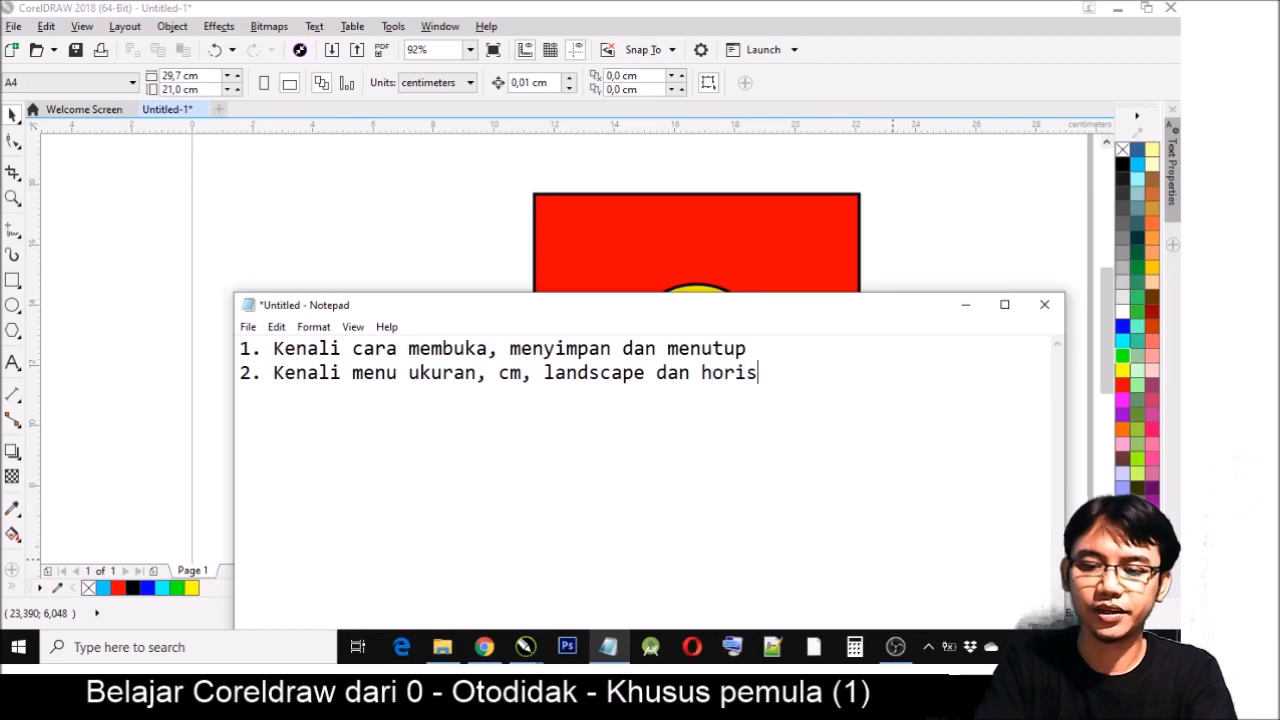
pyautogui.press('BackSpace')
pyautogui.press('BackSpace')
pyautogui.press('BackSpace')
pyautogui.write('tal')
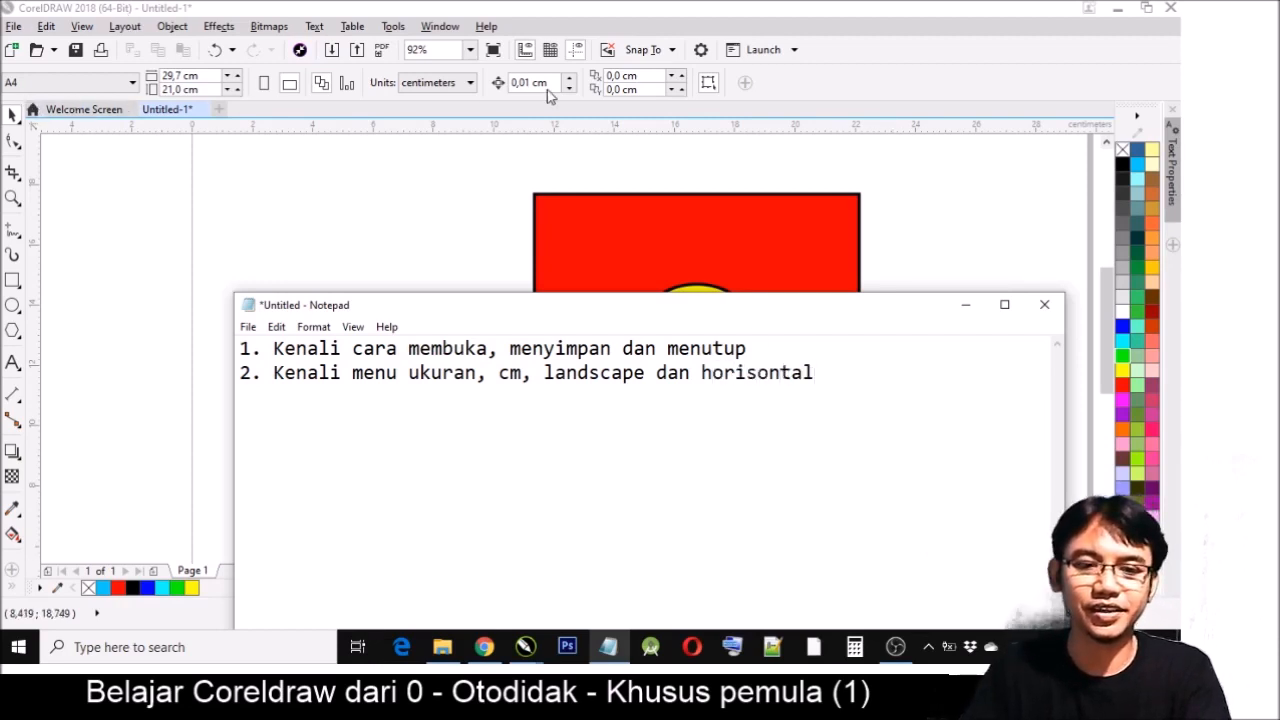
# - Add a third line to the notes reading "3. Kenali pick tool"
pyautogui.press('Return')
pyautogui.write('3')
pyautogui.write('. Be')
pyautogui.press('BackSpace')
pyautogui.press('BackSpace')
pyautogui.write('Mw')
pyautogui.press('BackSpace')
pyautogui.write('encoba')
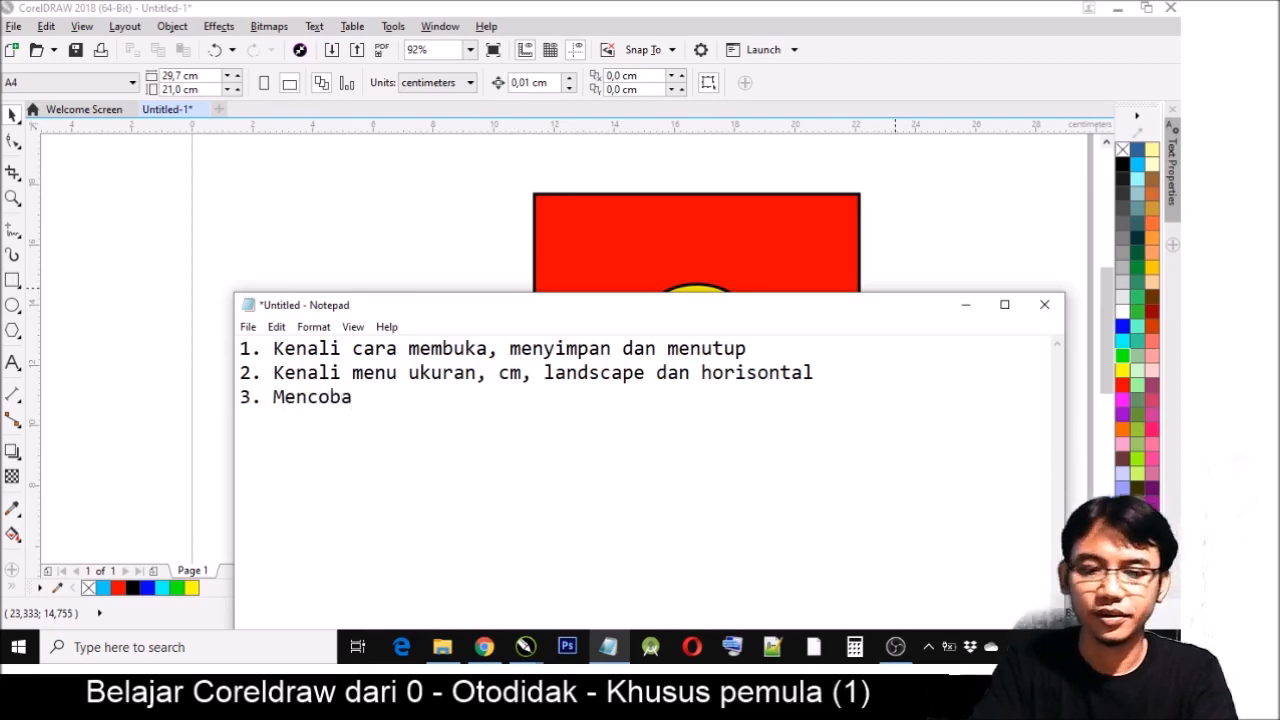
pyautogui.press('BackSpace')
pyautogui.press('BackSpace')
pyautogui.press('BackSpace')
pyautogui.press('BackSpace')
pyautogui.press('BackSpace')
pyautogui.press('BackSpace')
pyautogui.write('KEna')
pyautogui.press('BackSpace')
pyautogui.press('BackSpace')
pyautogui.press('BackSpace')
pyautogui.write('enali pi')
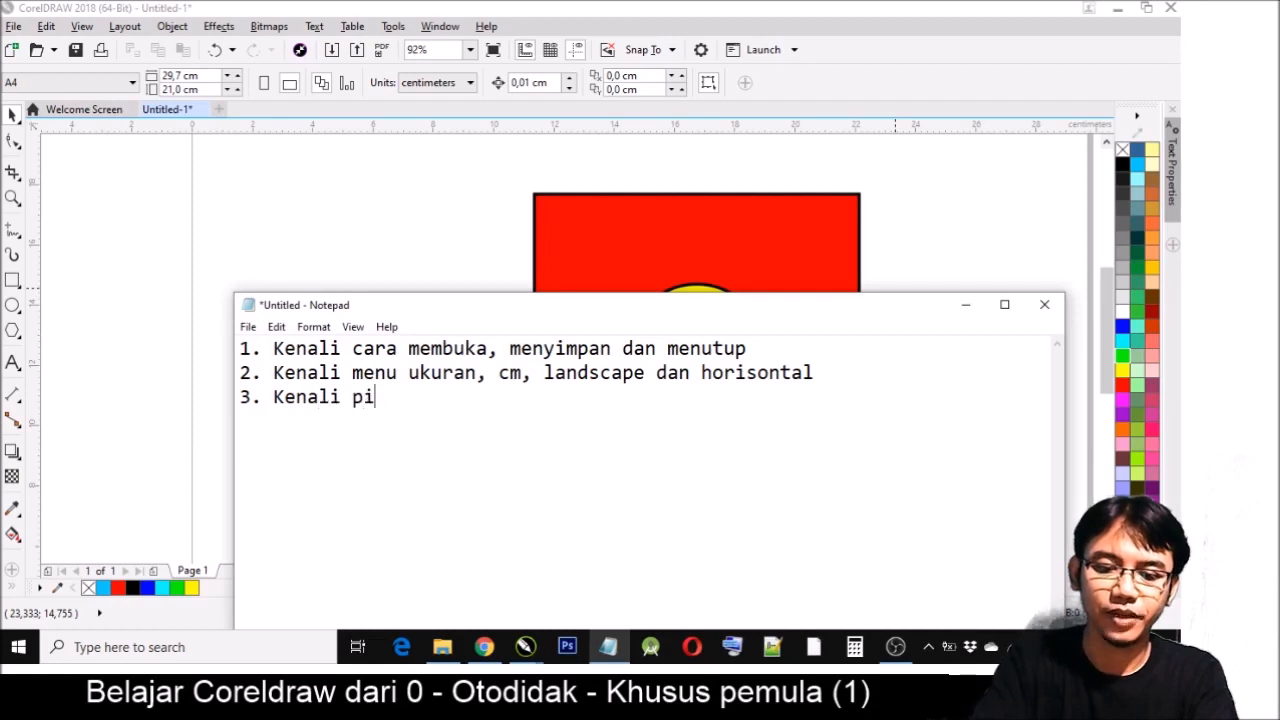
pyautogui.write('ck tool')
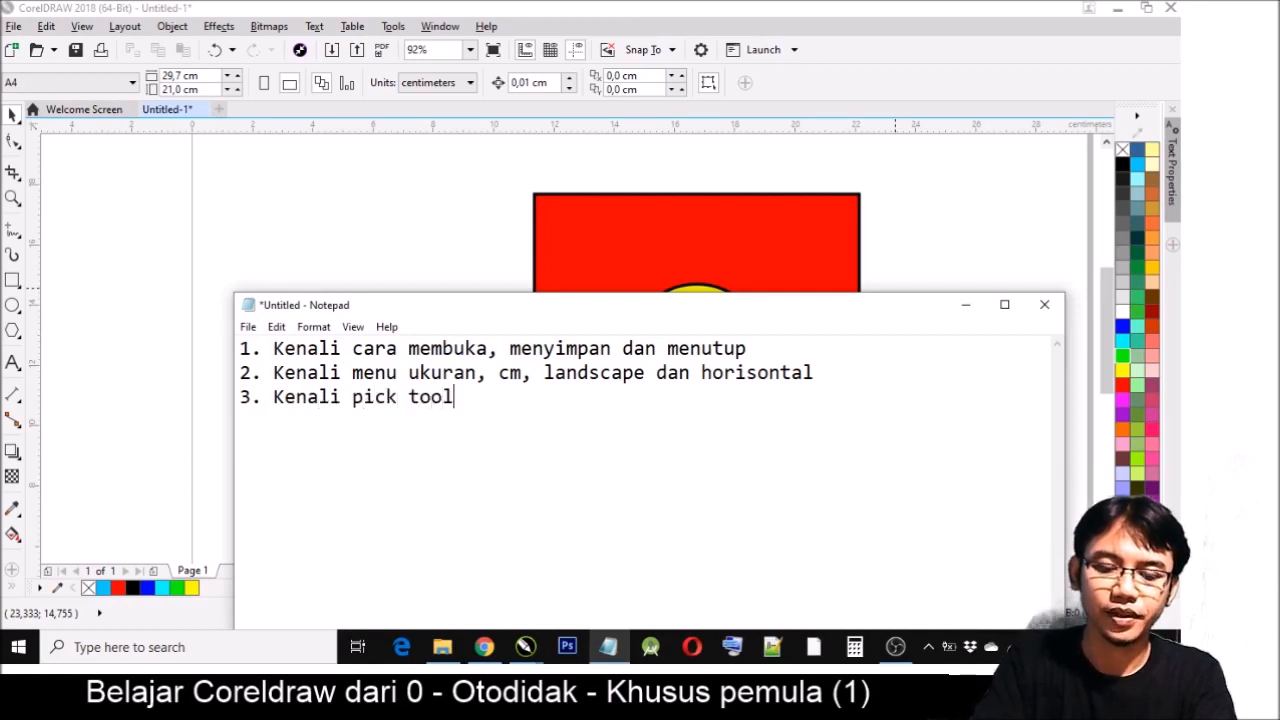
# - Back in CorelDRAW, move the yellow circle onto the red square's left edge and the green pentagon onto its right edge
pyautogui.moveTo(876, 298); pyautogui.dragTo(783, 427)
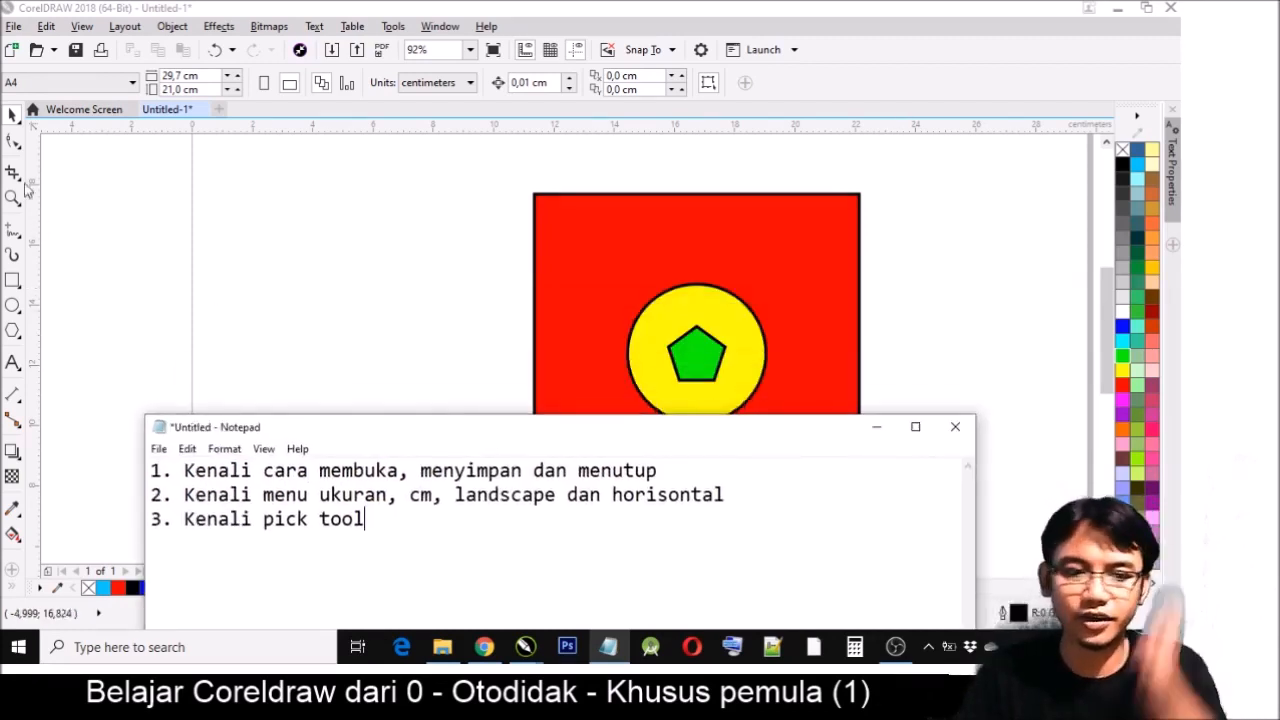
pyautogui.click(686, 309)
pyautogui.moveTo(722, 303); pyautogui.dragTo(423, 374)
pyautogui.moveTo(716, 368); pyautogui.dragTo(816, 422)
pyautogui.moveTo(382, 430); pyautogui.dragTo(571, 359)
pyautogui.moveTo(784, 417); pyautogui.dragTo(845, 357)
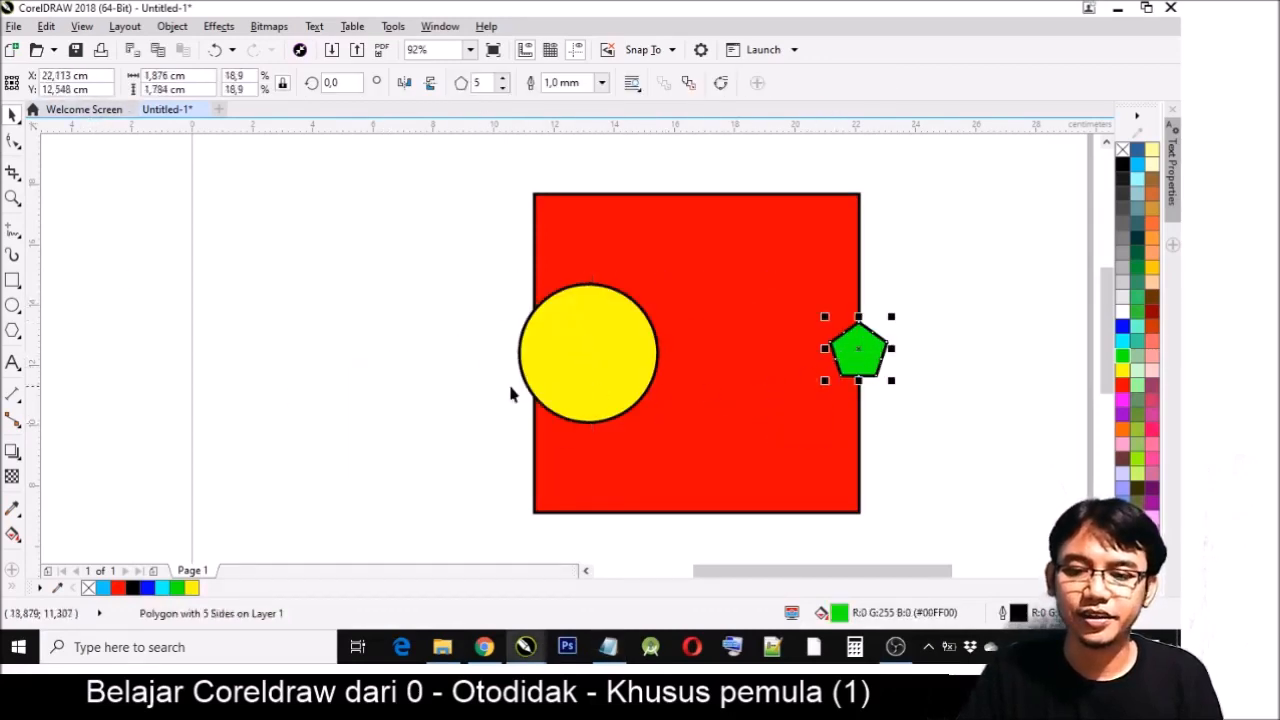
# - Switch to the Ellipse tool and back to the Pick tool, and center all three shapes on one another horizontally and vertically
pyautogui.click(13, 305)
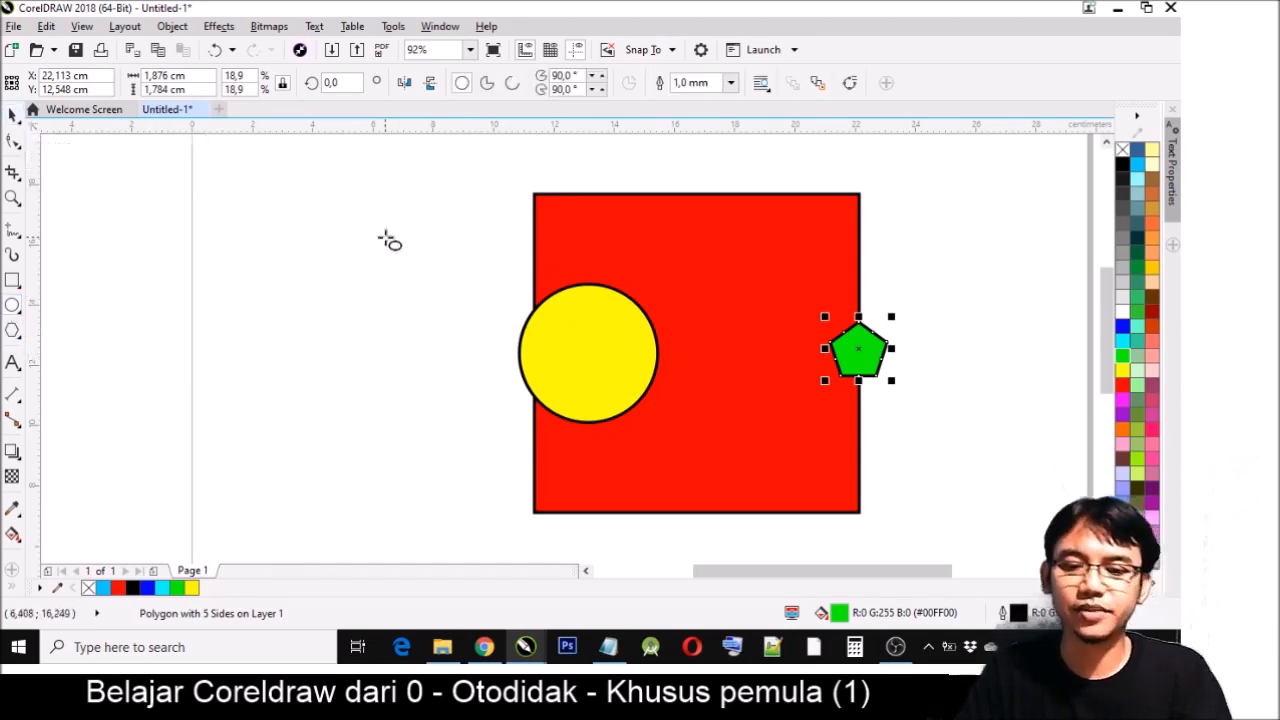
pyautogui.press('space')
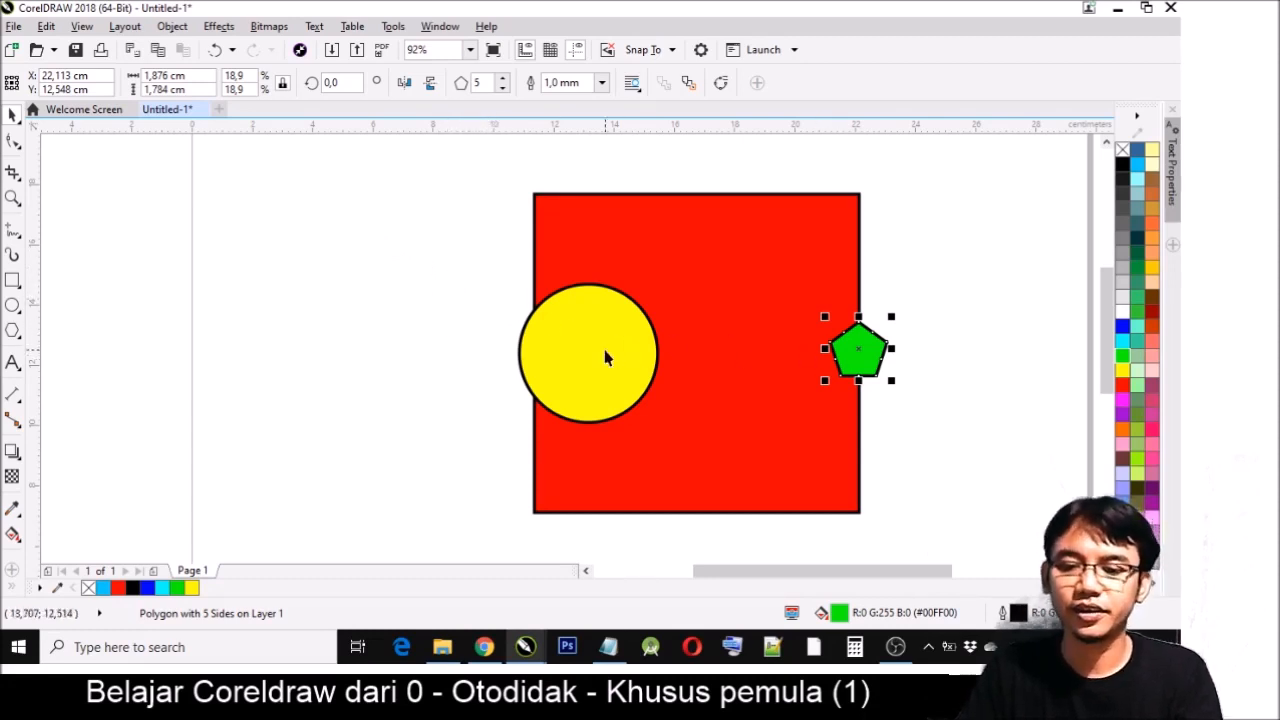
pyautogui.hotkey('ctrl', 'a')
pyautogui.press('c')
pyautogui.click(955, 300)
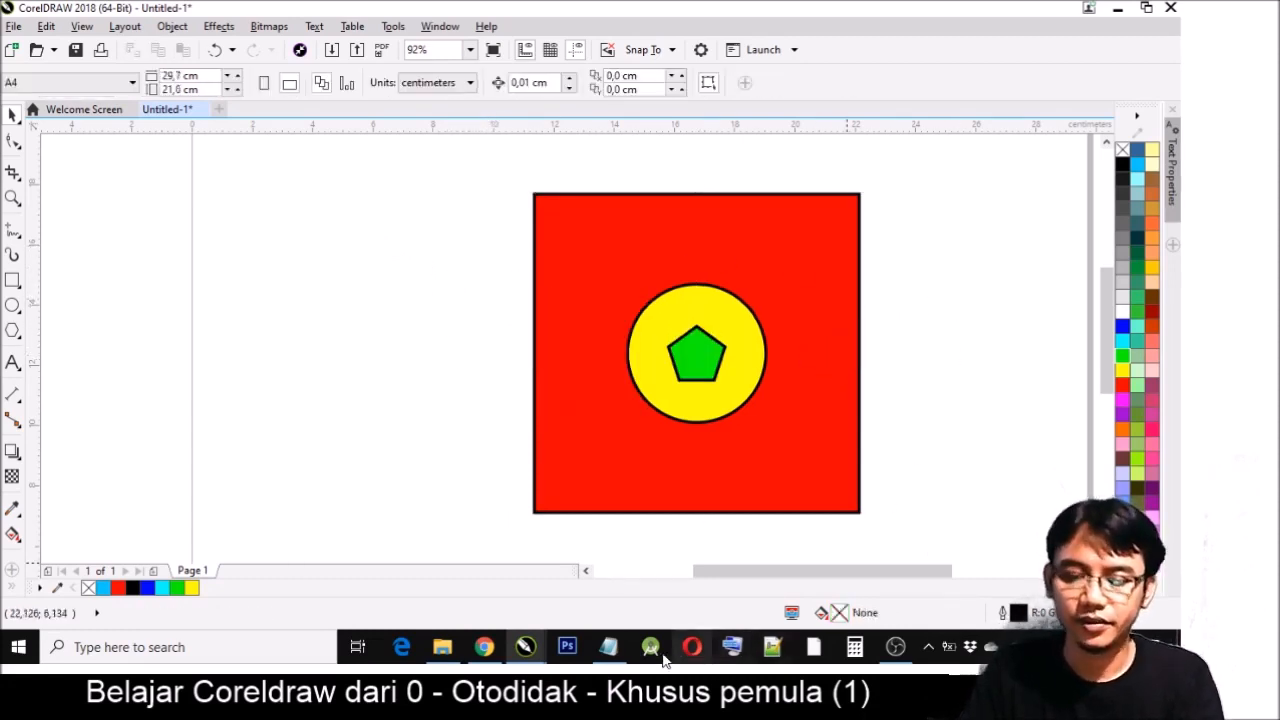
# - Switch to the Notepad notes and start a fourth line reading "4. Mencoba rectangle -"
pyautogui.click(612, 652)
pyautogui.moveTo(510, 427); pyautogui.dragTo(565, 212)
pyautogui.scroll(2, 469, 385)
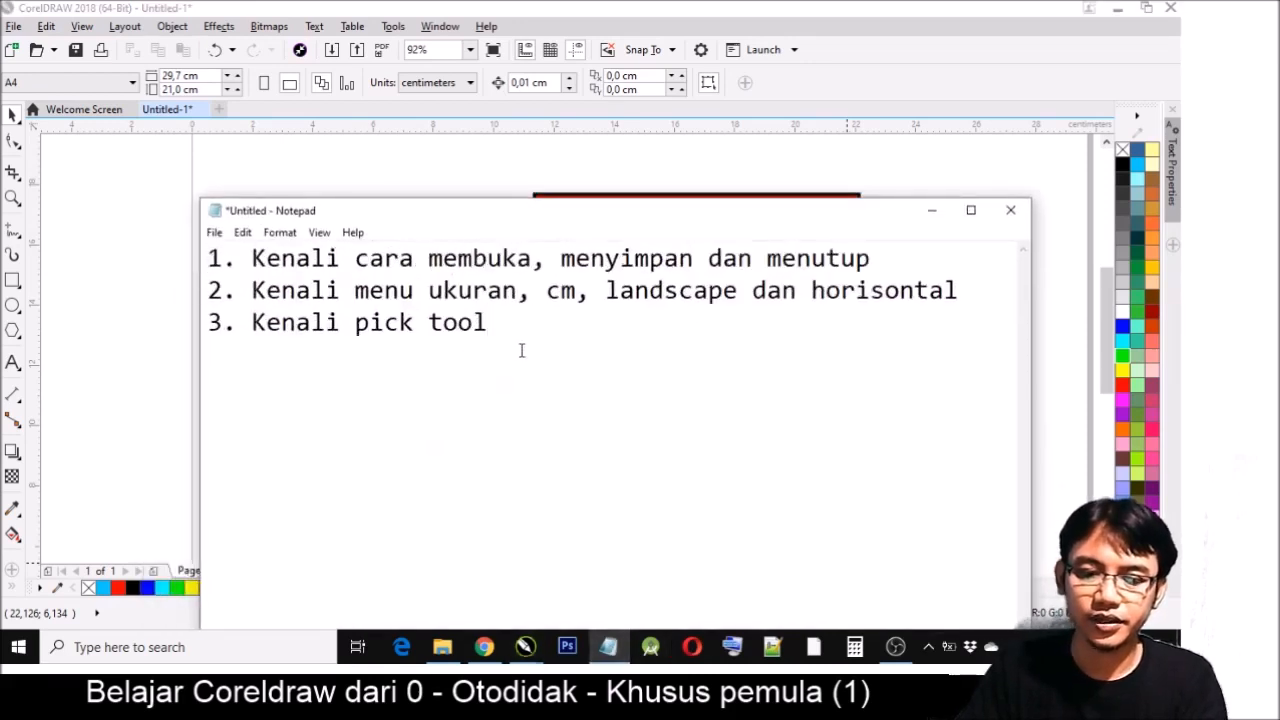
pyautogui.press('Return')
pyautogui.write('4. Men')
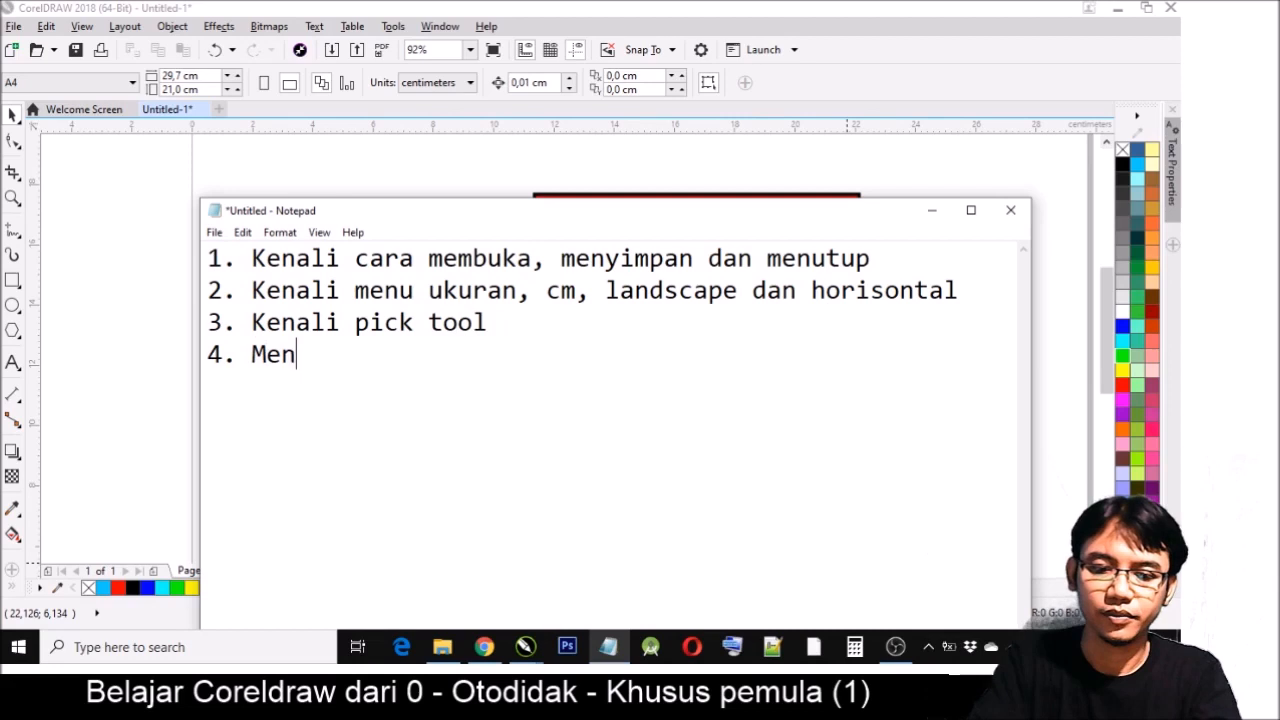
pyautogui.write('coba rectange')
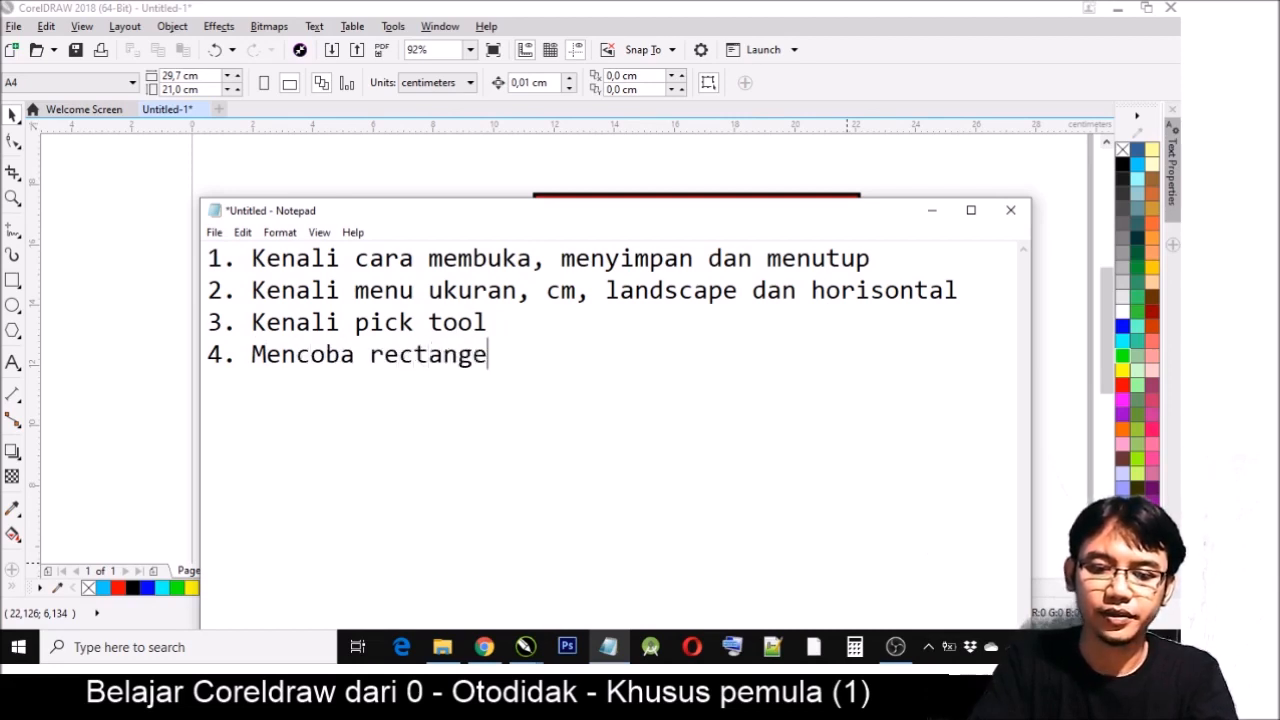
pyautogui.press('BackSpace')
pyautogui.write('le -')
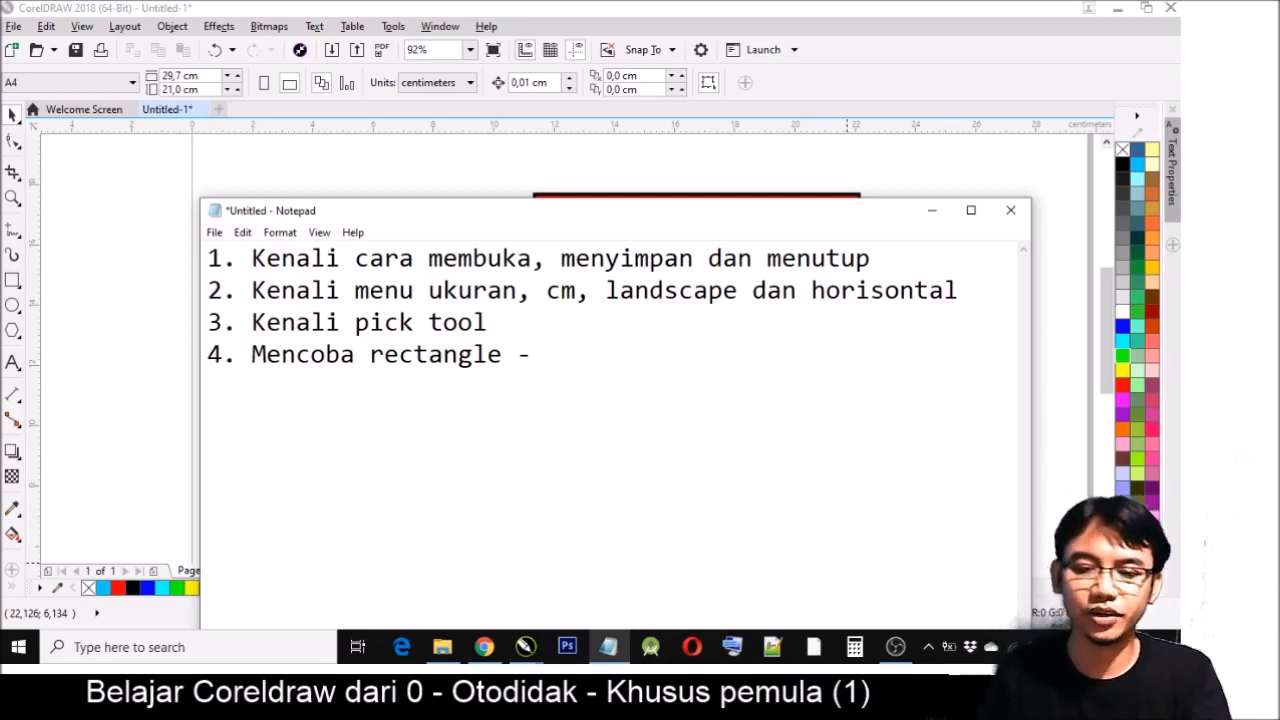
# - Continue item 4 of the notes with the text "ctrl + shift- ubah ukuran"
pyautogui.write('cr')
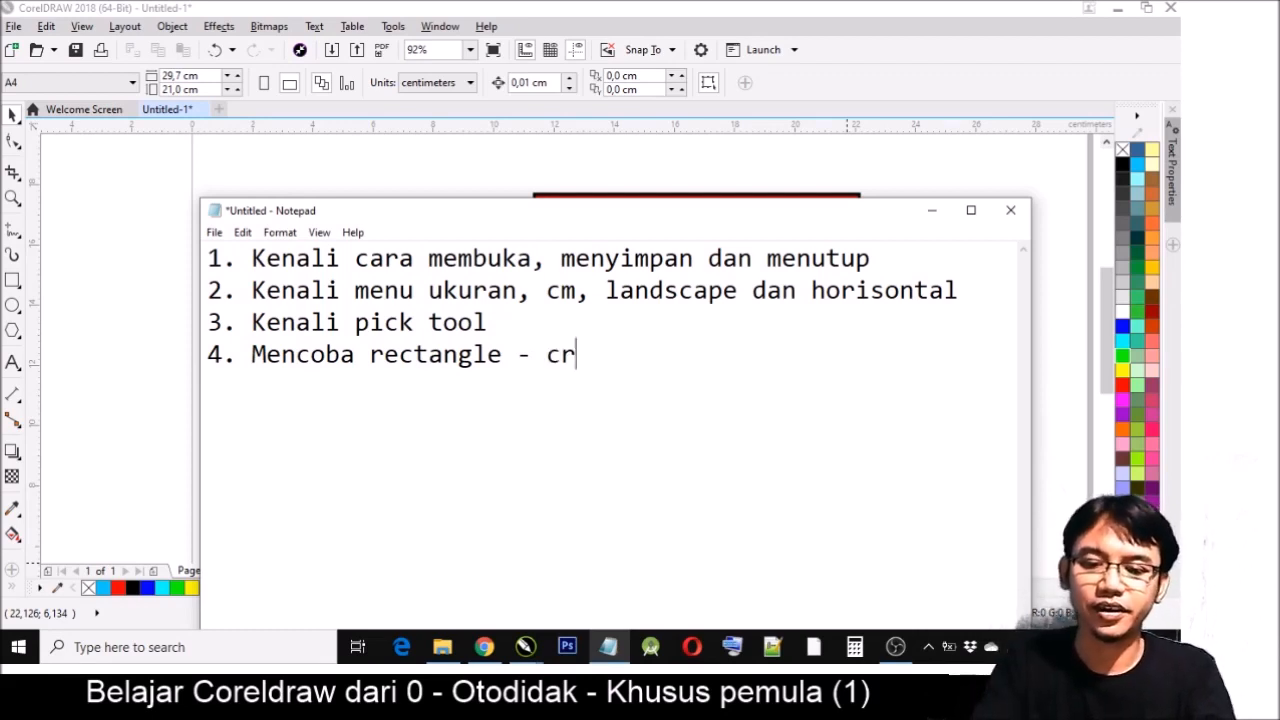
pyautogui.press('BackSpace')
pyautogui.write('trl + shift- u')
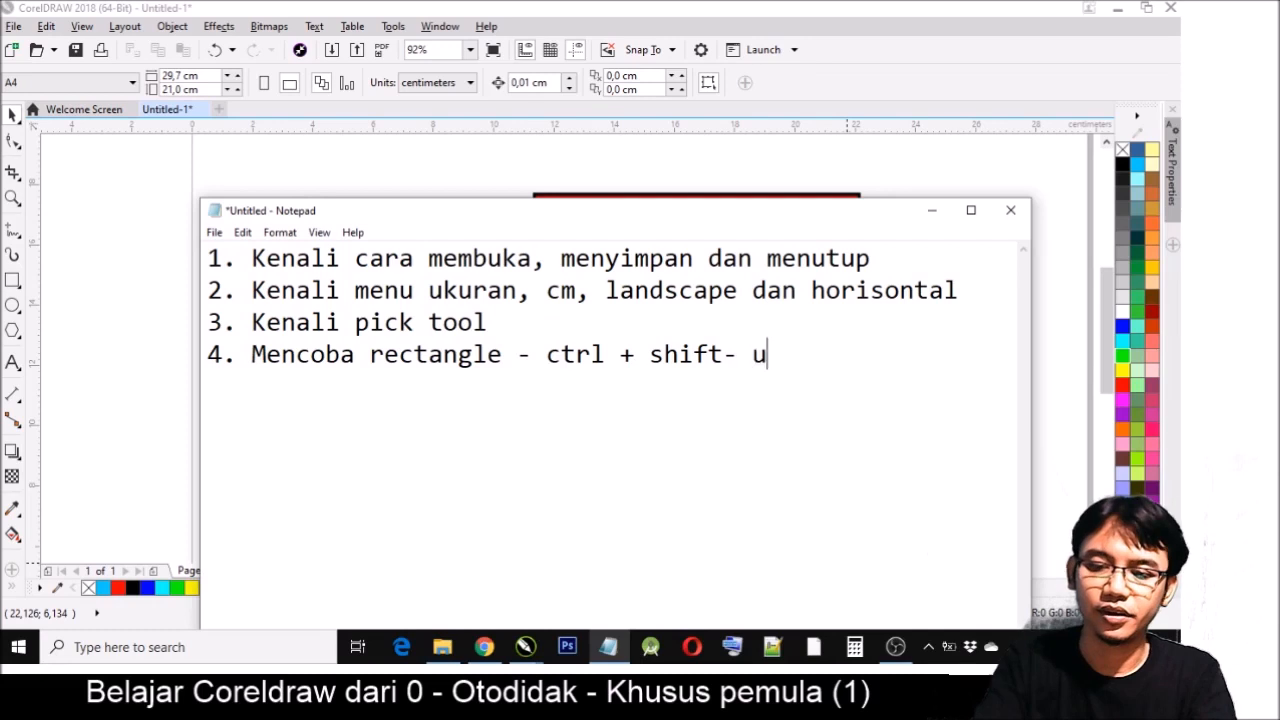
pyautogui.write('bah ukuran')
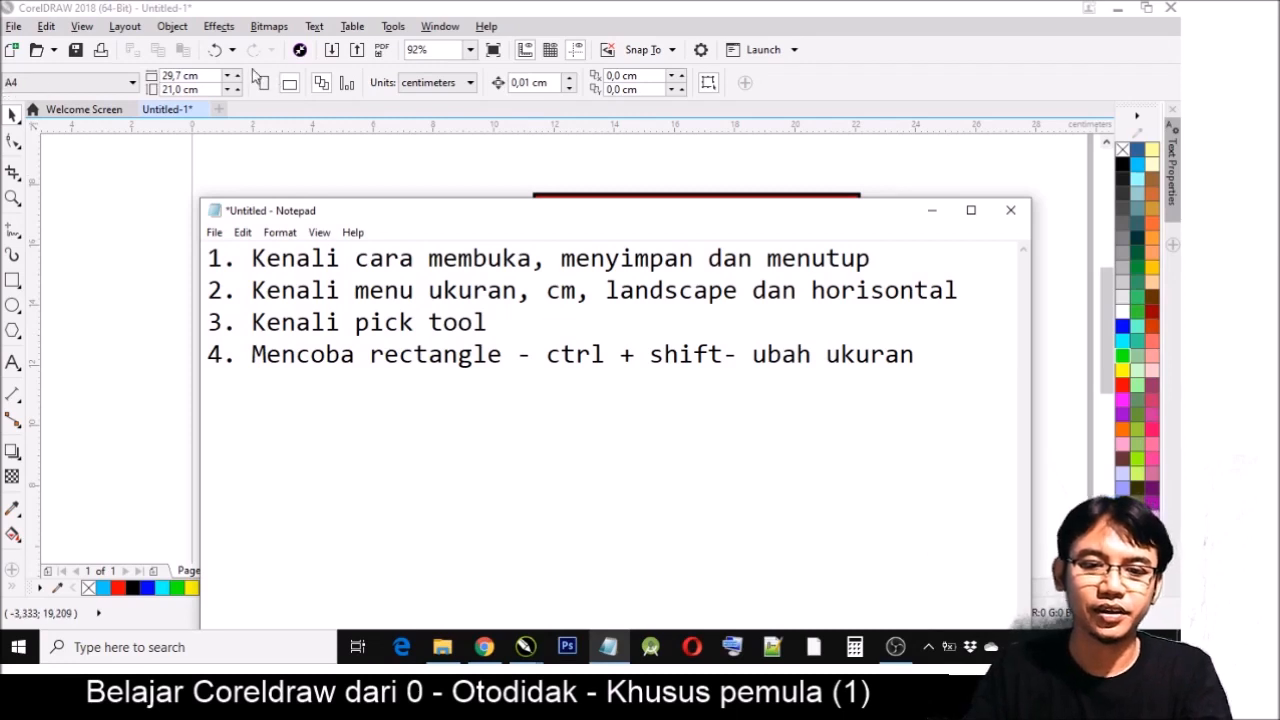
# - Append "(perhatikan gambar kunci)" to item 4 and start a new line numbered "5."
pyautogui.write('(p')
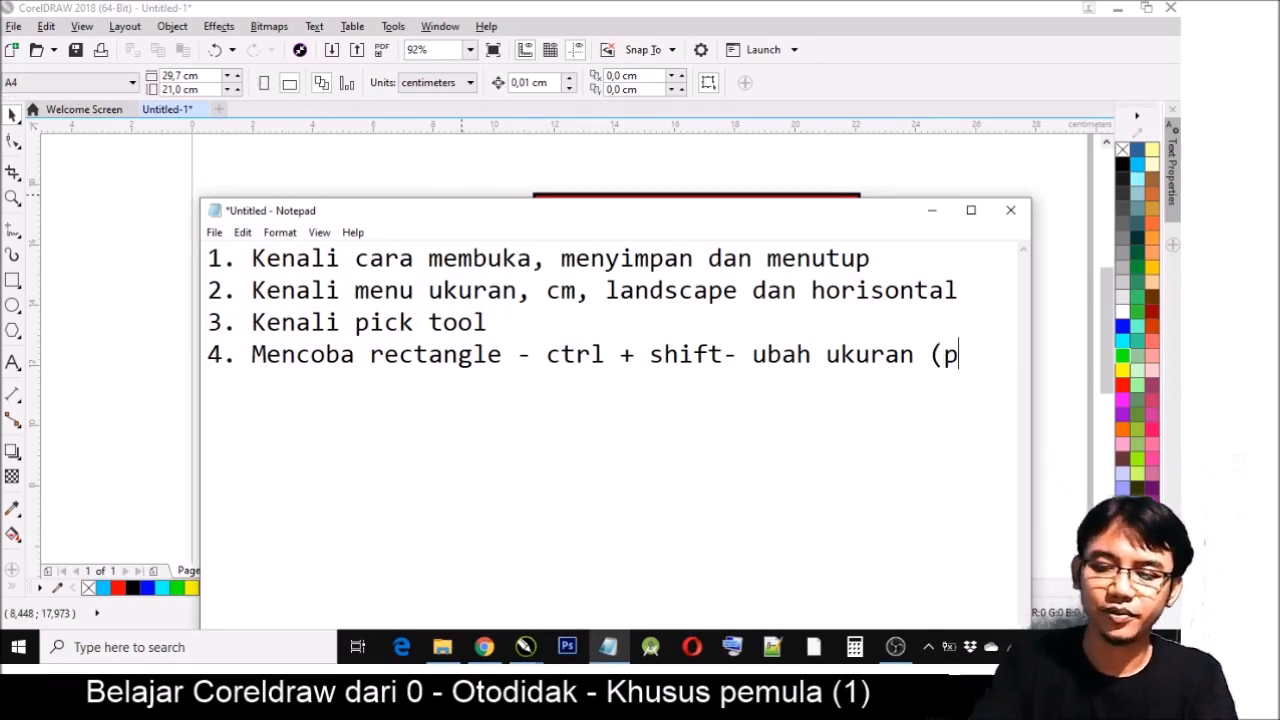
pyautogui.write('erhatikan ')
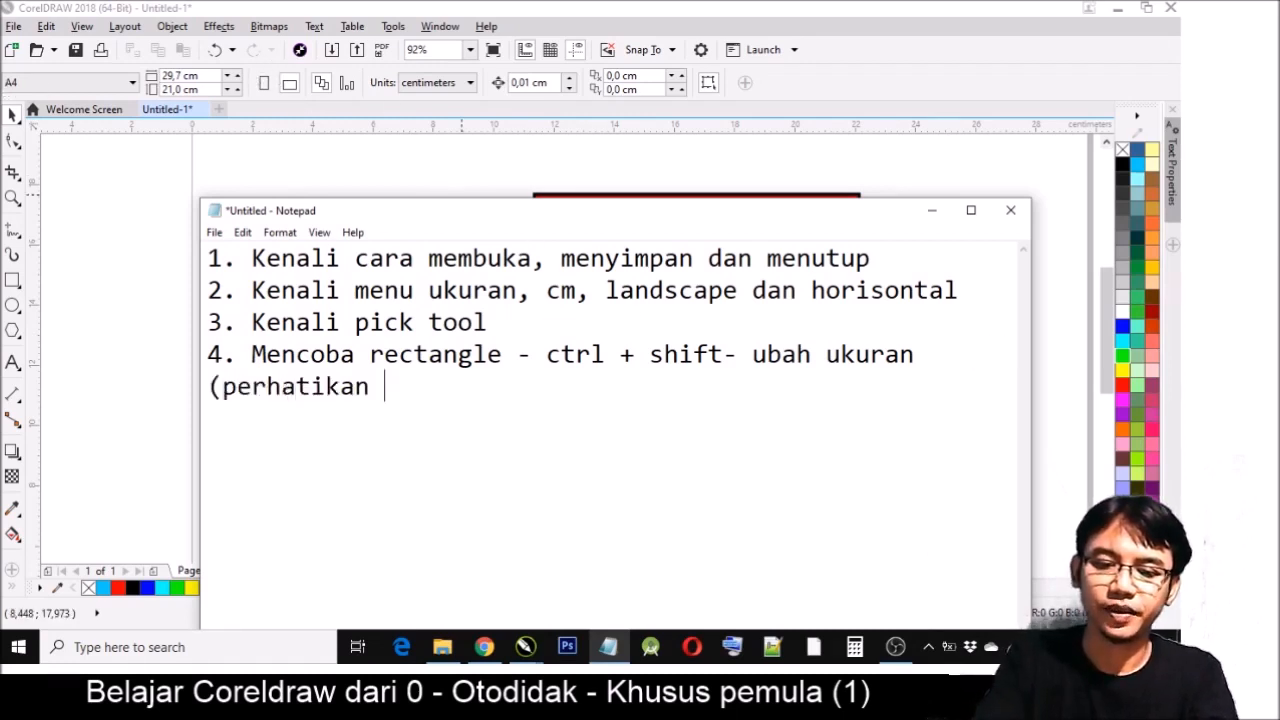
pyautogui.write('gambar kundi')
pyautogui.press('BackSpace')
pyautogui.press('BackSpace')
pyautogui.write('ci)')
pyautogui.press('Return')
pyautogui.write('5.')
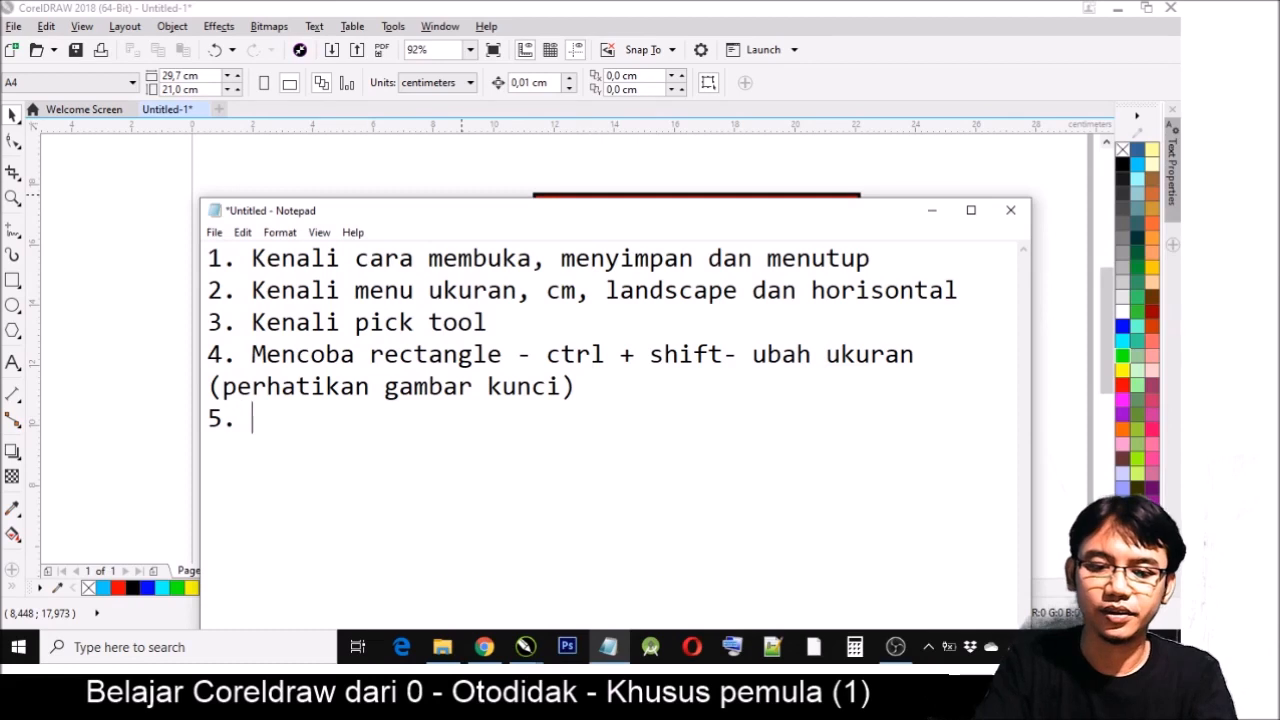
# - Insert ", circle, polygon" after the word "rectangle" in item 4 of the notes
pyautogui.click(504, 357)
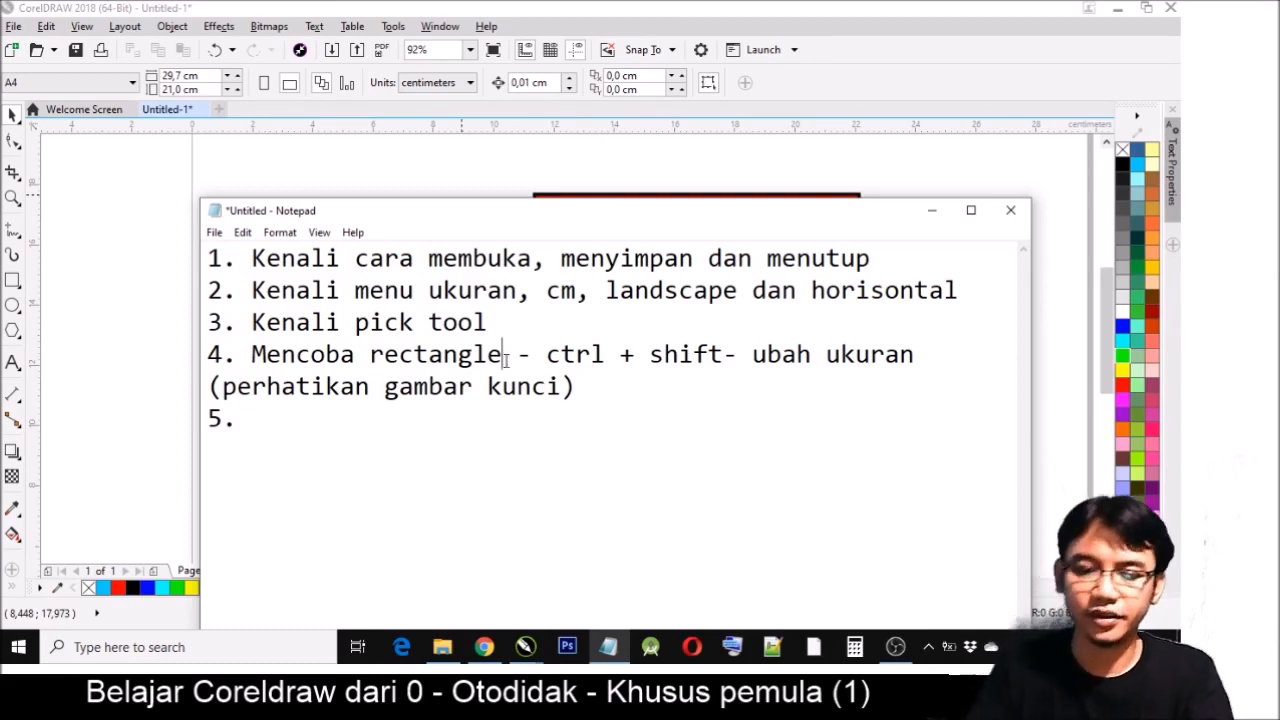
pyautogui.write(', ')
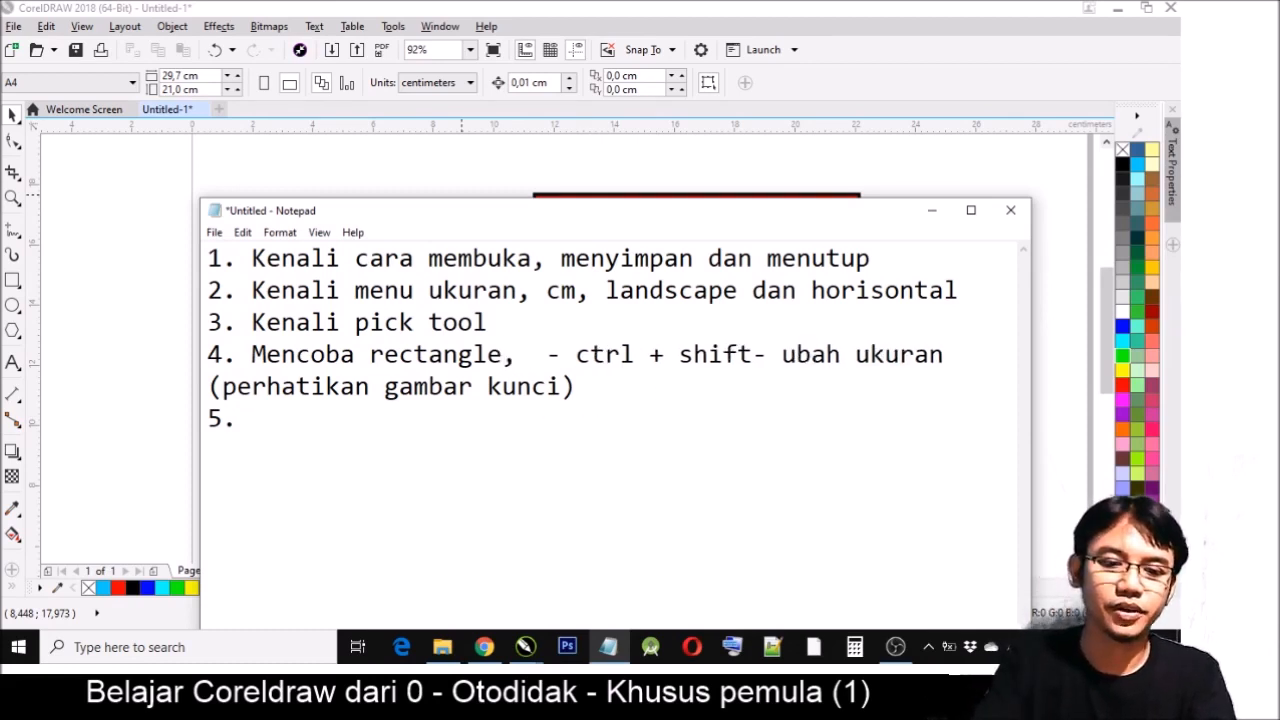
pyautogui.write('circle')
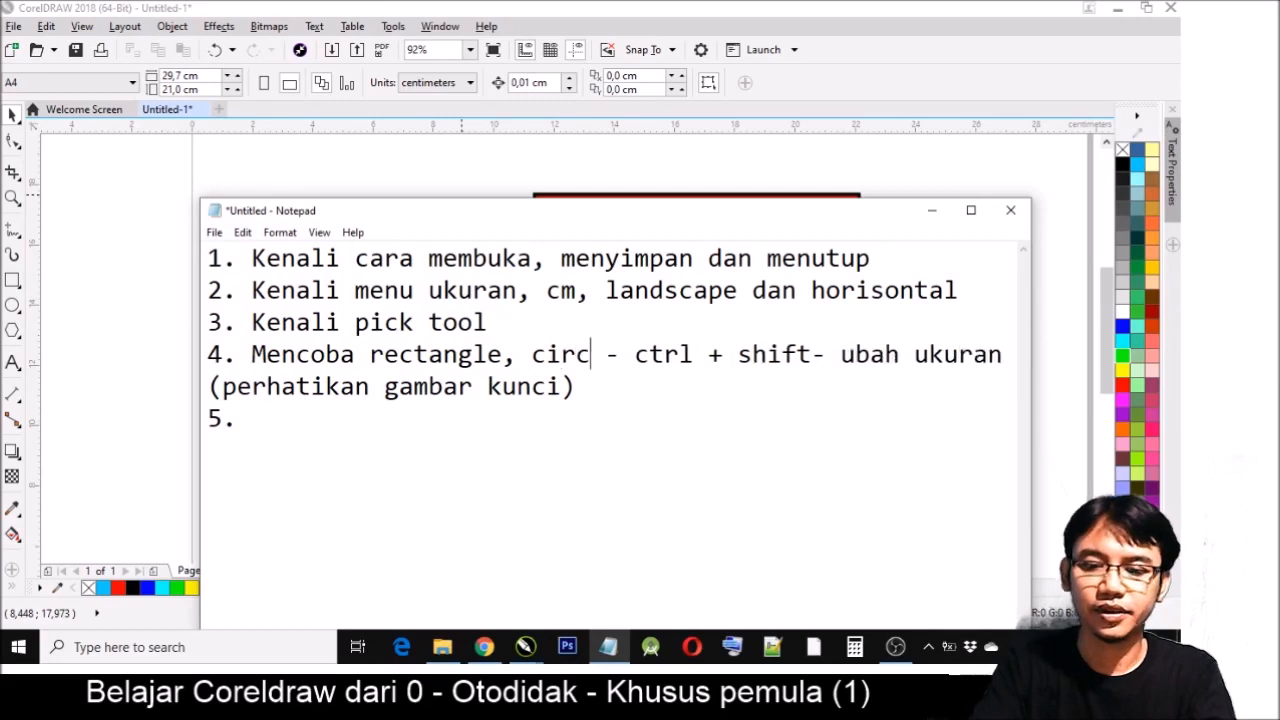
pyautogui.write(', polygon')
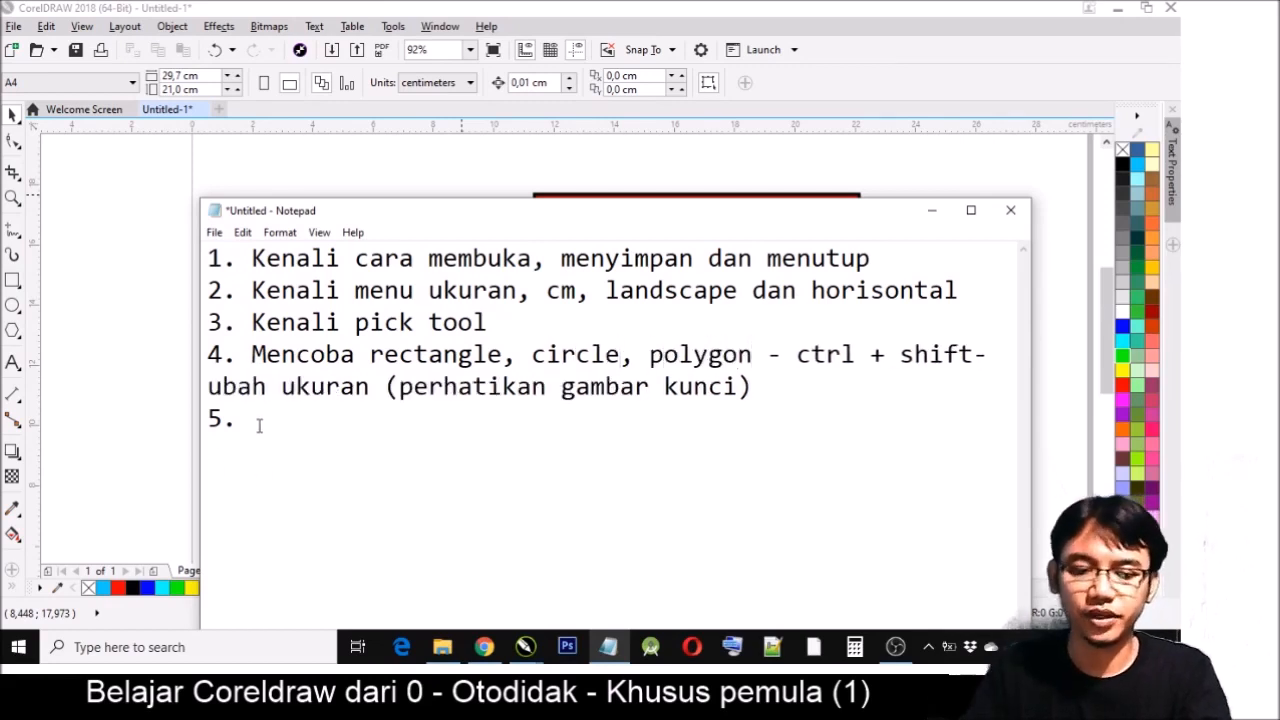
pyautogui.write('Mencoba mewan')
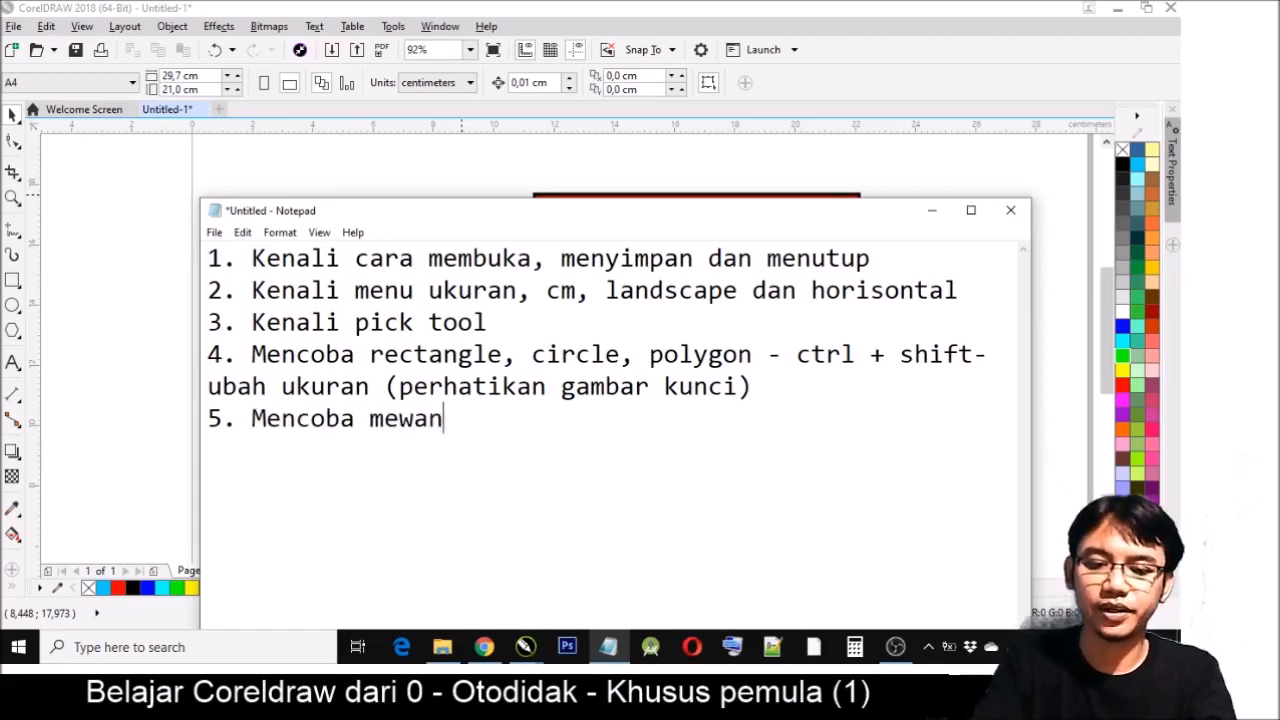
# - Fill in item 5 of the notes with "Mencoba mewarnai - klik kanan warna outlen"
pyautogui.press('BackSpace')
pyautogui.write('rnai ')
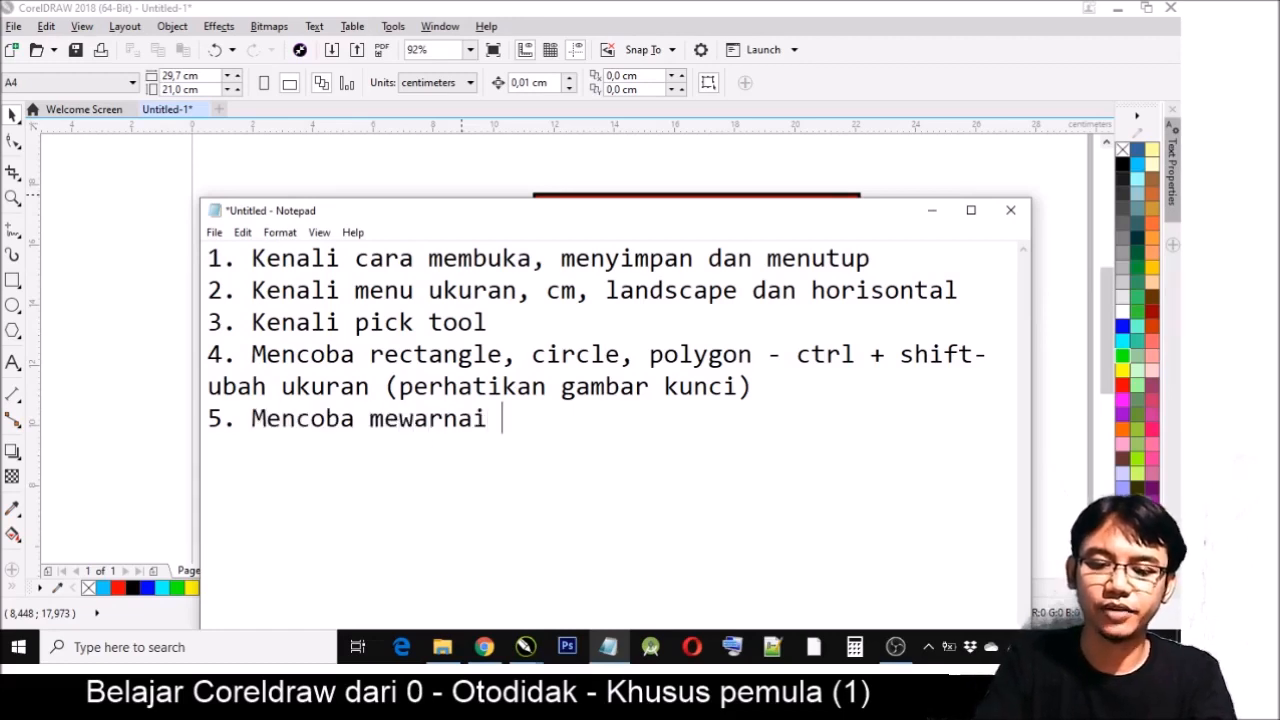
pyautogui.write('- kli')
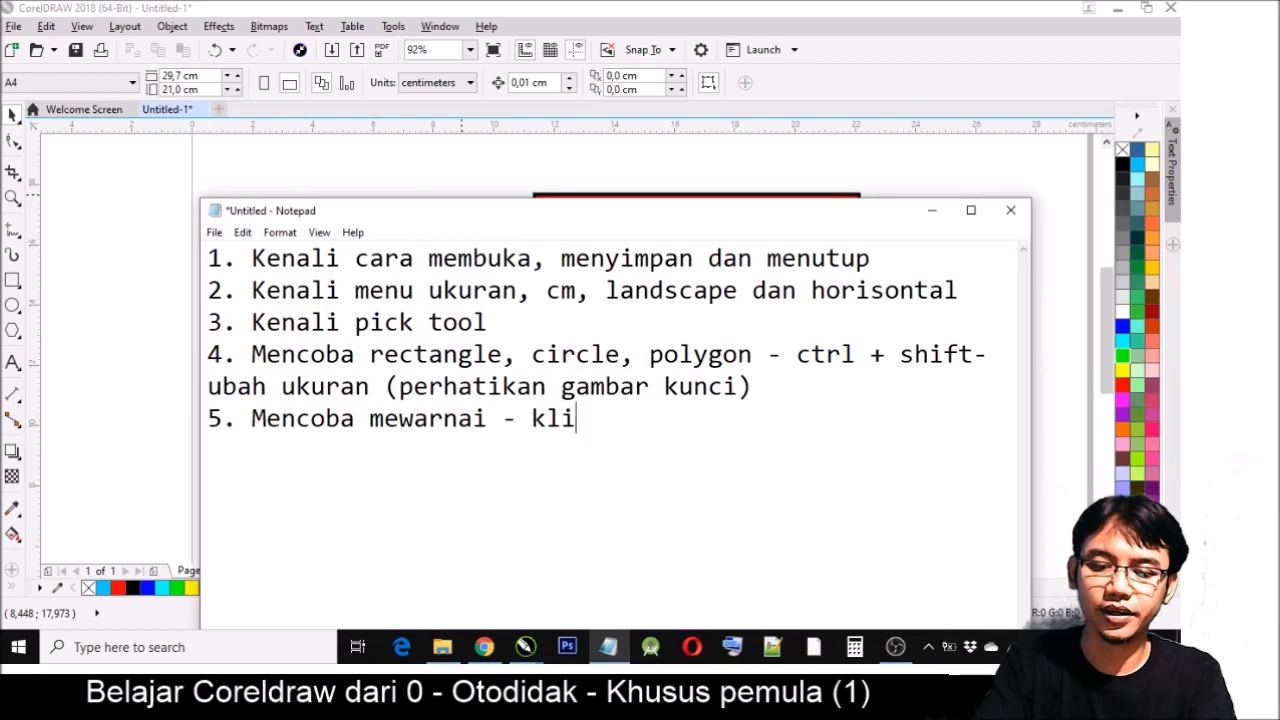
pyautogui.write('k kanan war')
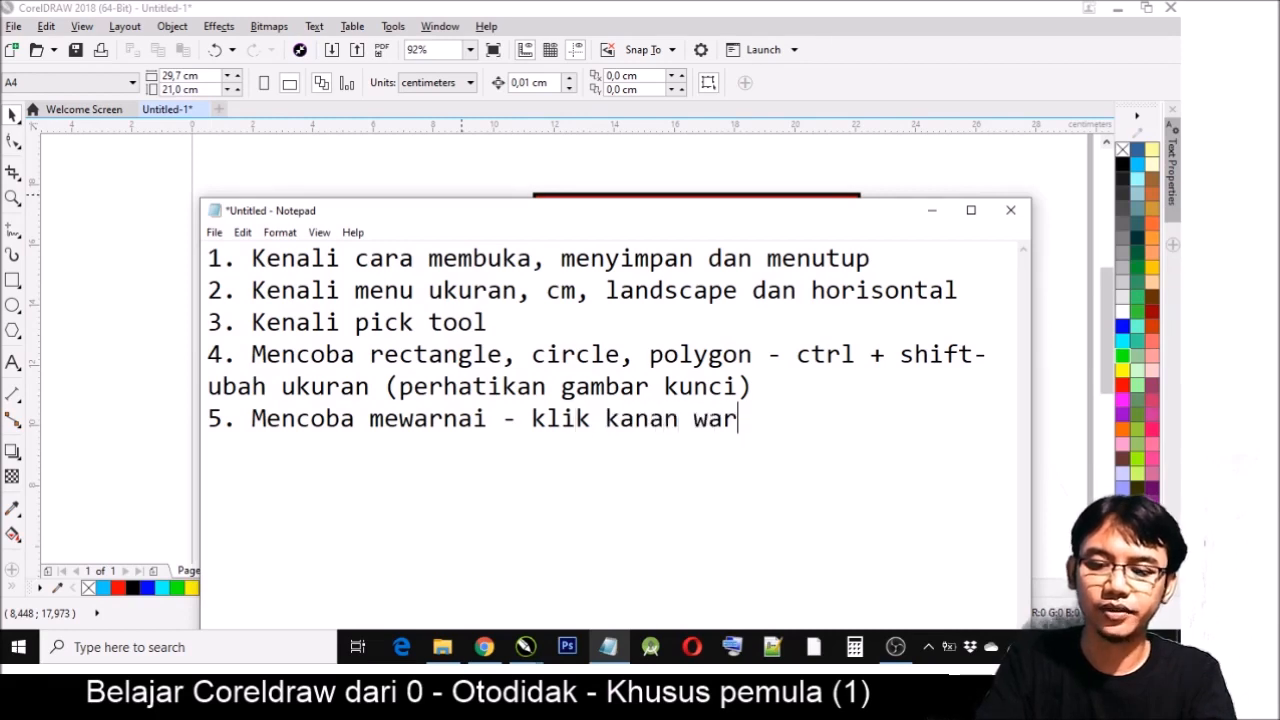
pyautogui.write('na outle')
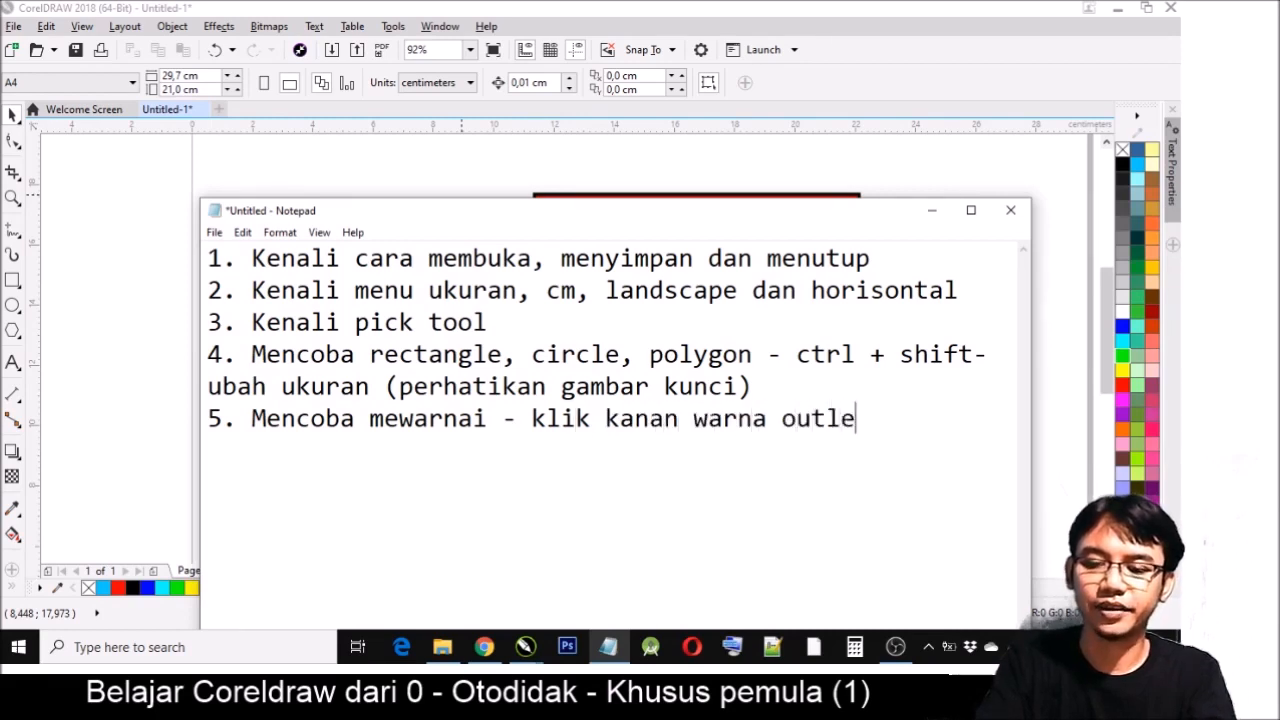
pyautogui.write('n, k')
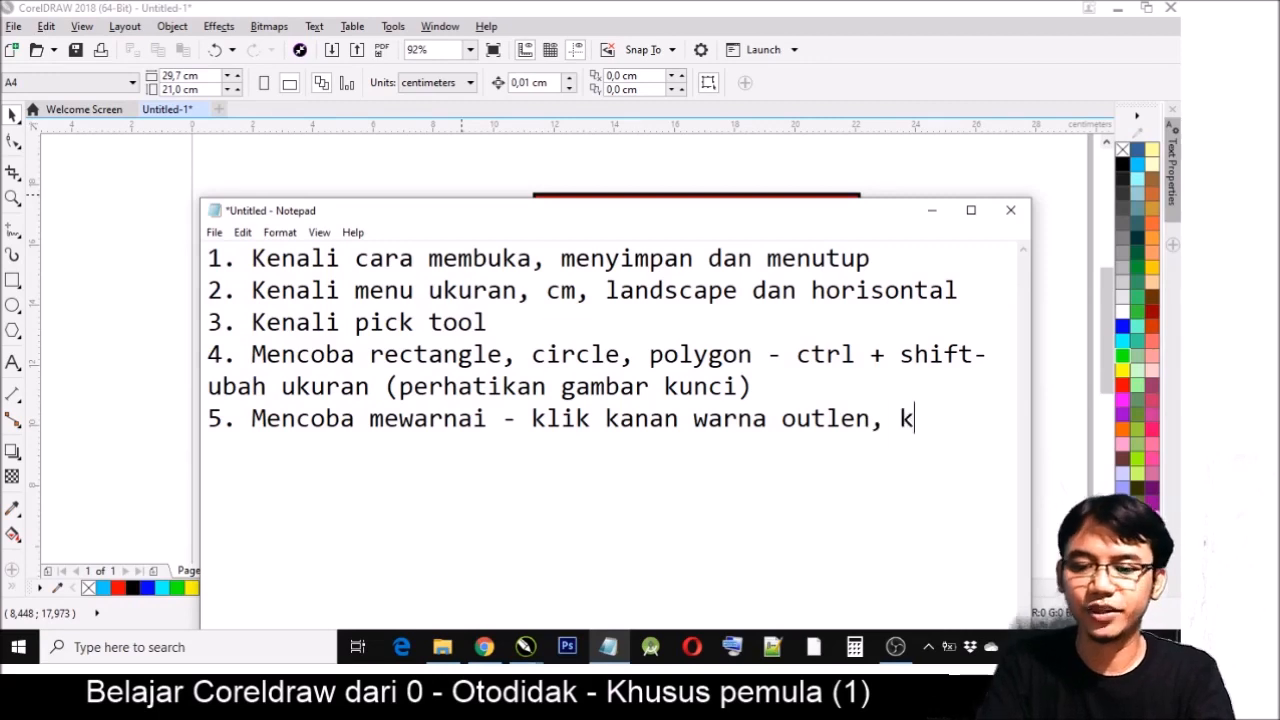
pyautogui.write('lik kiri unt')
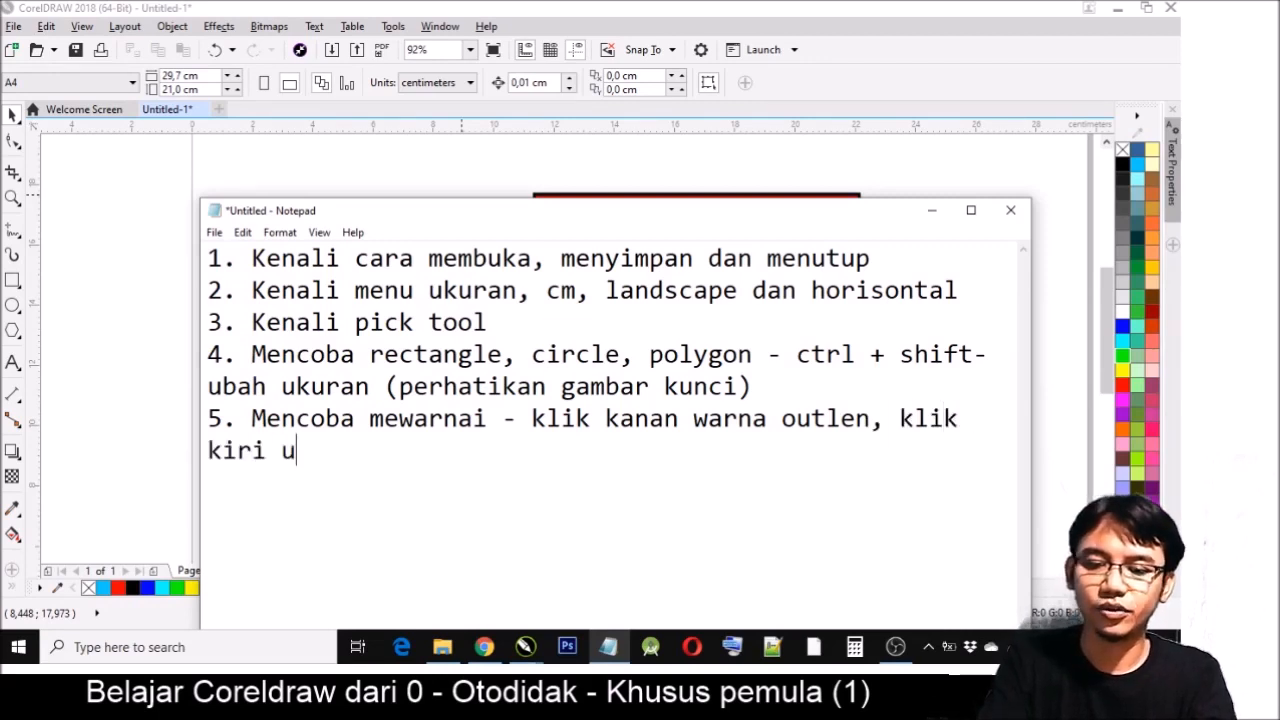
# - Complete item 5 by adding ", klik kiri warna dalam" after "outlen"
pyautogui.press('BackSpace')
pyautogui.press('BackSpace')
pyautogui.press('BackSpace')
pyautogui.write('warnd')
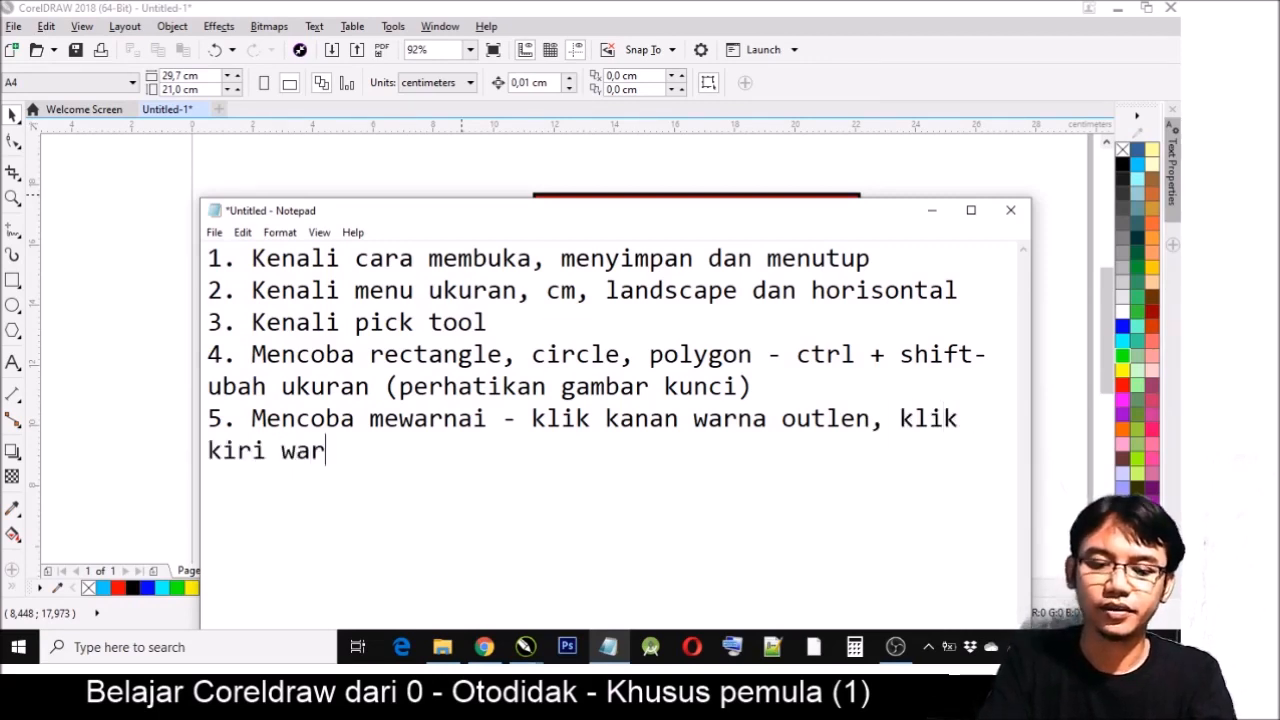
pyautogui.press('BackSpace')
pyautogui.write('a dalam')
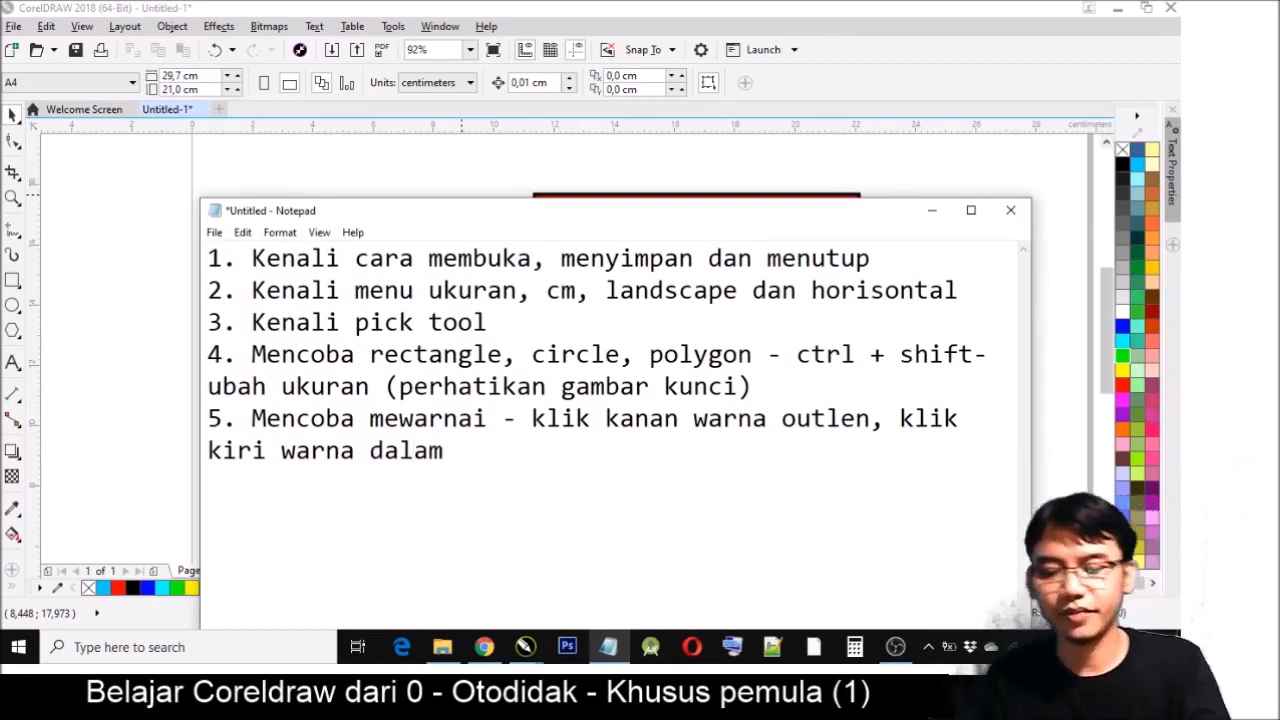
# - Add a new line to the notes reading "6. Menyusun atas bawah"
pyautogui.press('Return')
pyautogui.write('6. ')
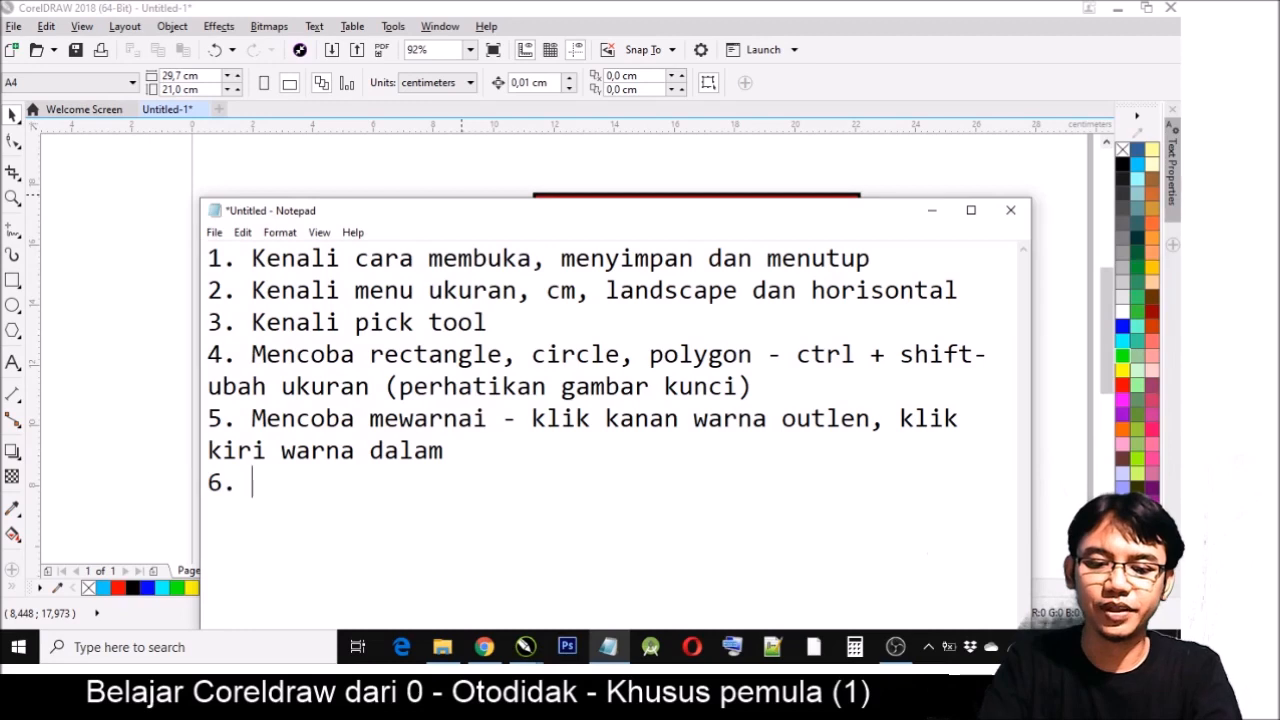
pyautogui.write('Meny')
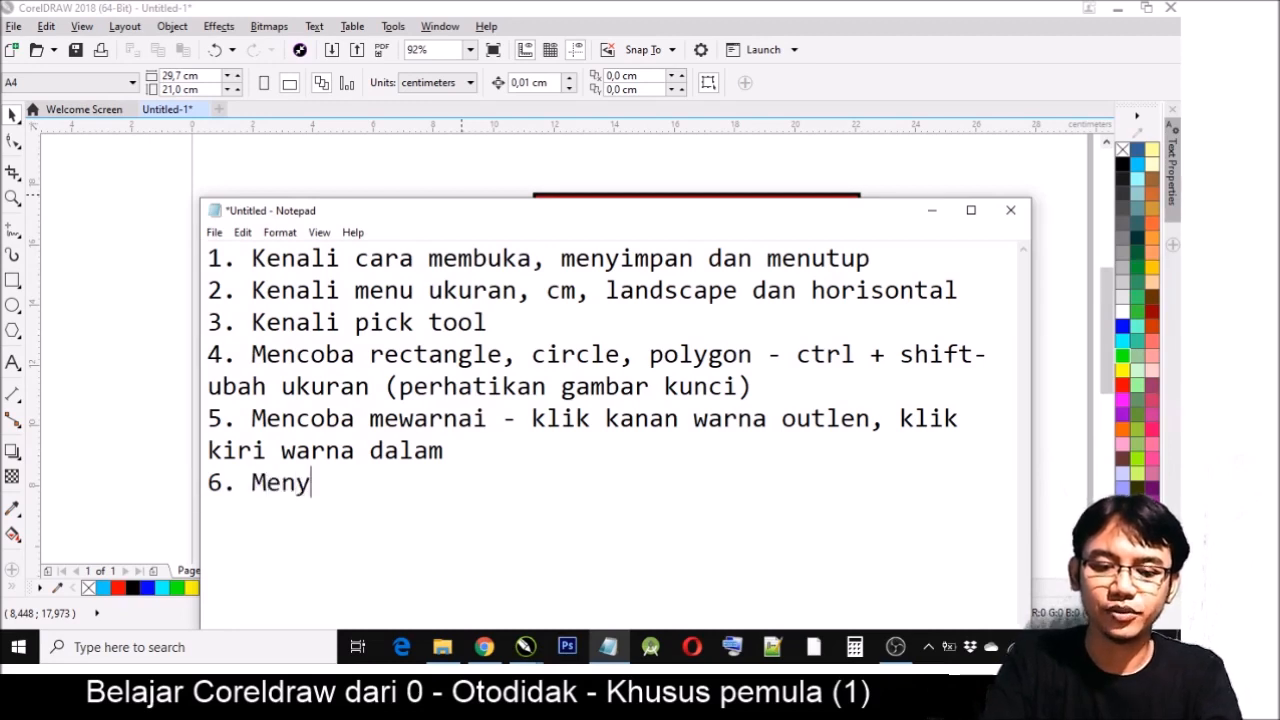
pyautogui.write('usun atas baw')
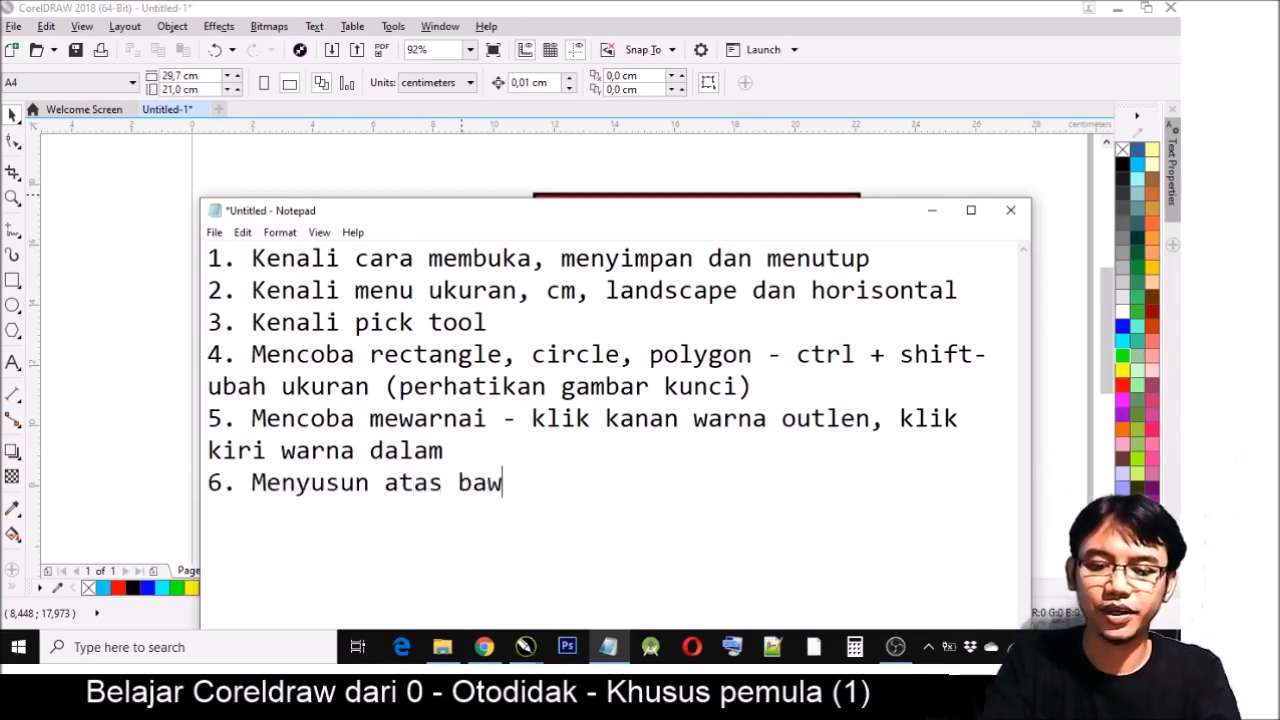
pyautogui.write('ah (Cr')
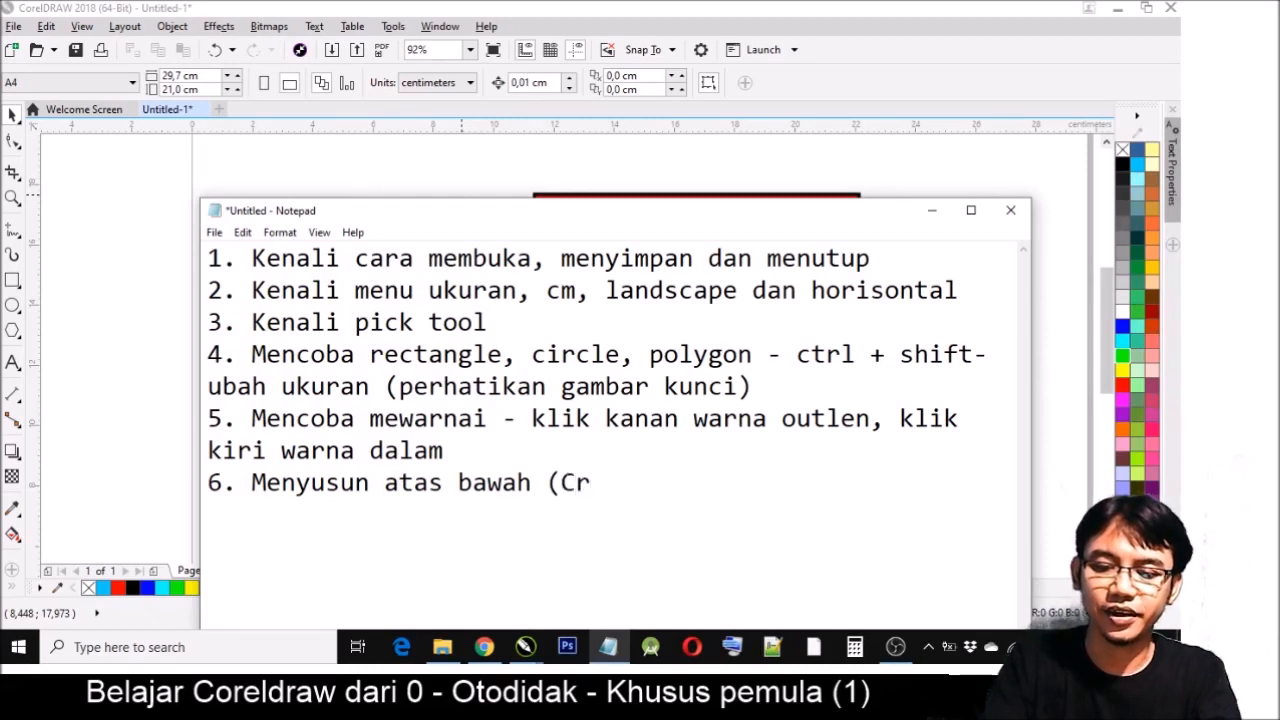
# - Append the shortcut note "(Ctrl + Pgdwn / Ctrl+PgUP)" to item 6
pyautogui.press('BackSpace')
pyautogui.write('t')
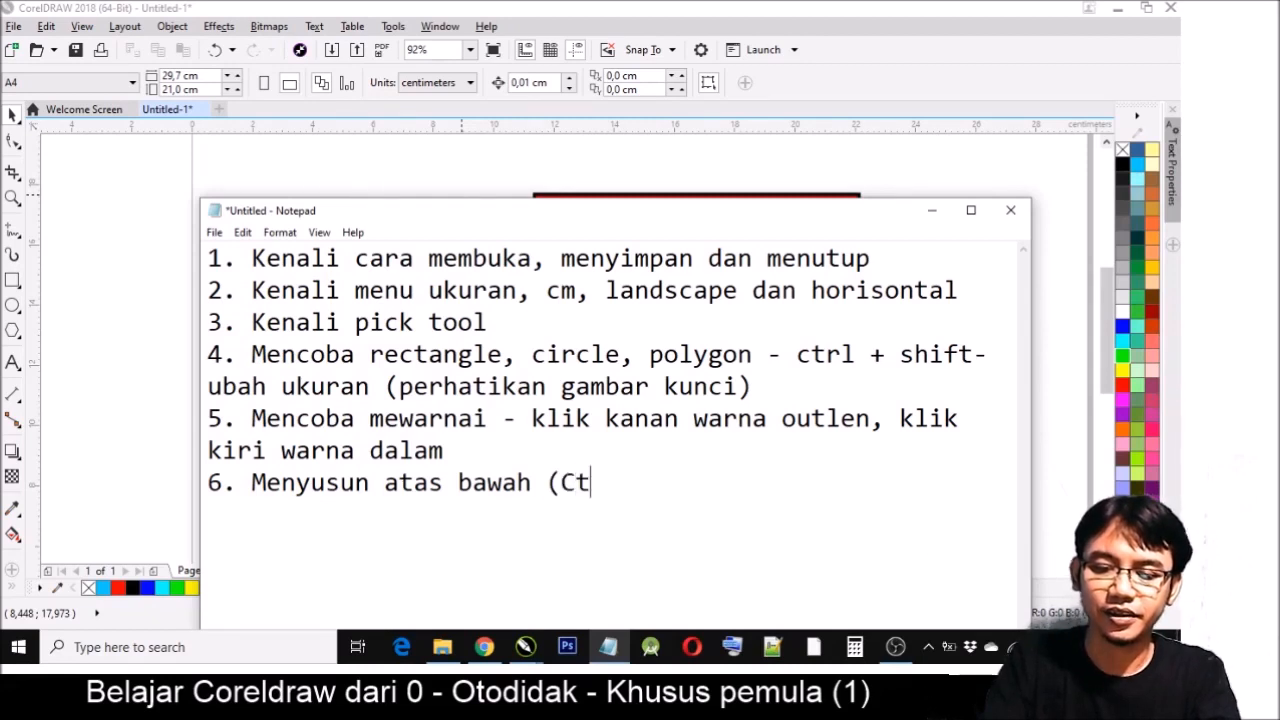
pyautogui.write('rl +')
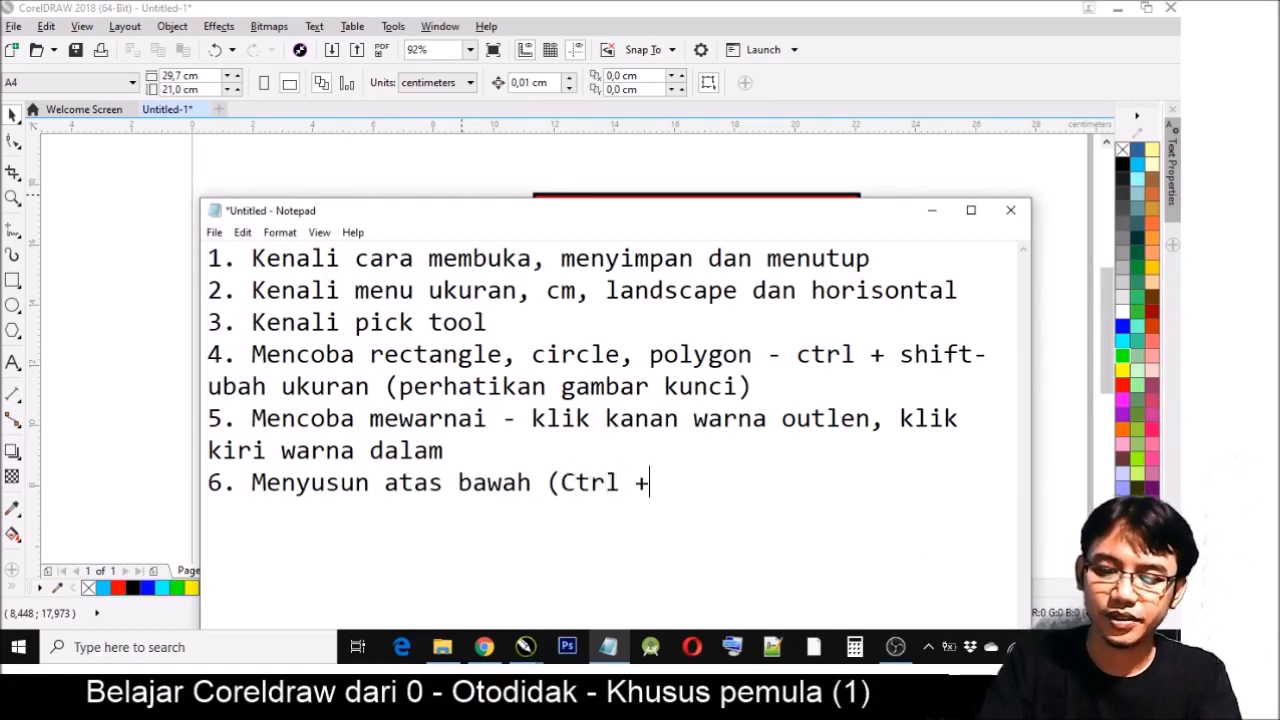
pyautogui.write(' Pgdw')
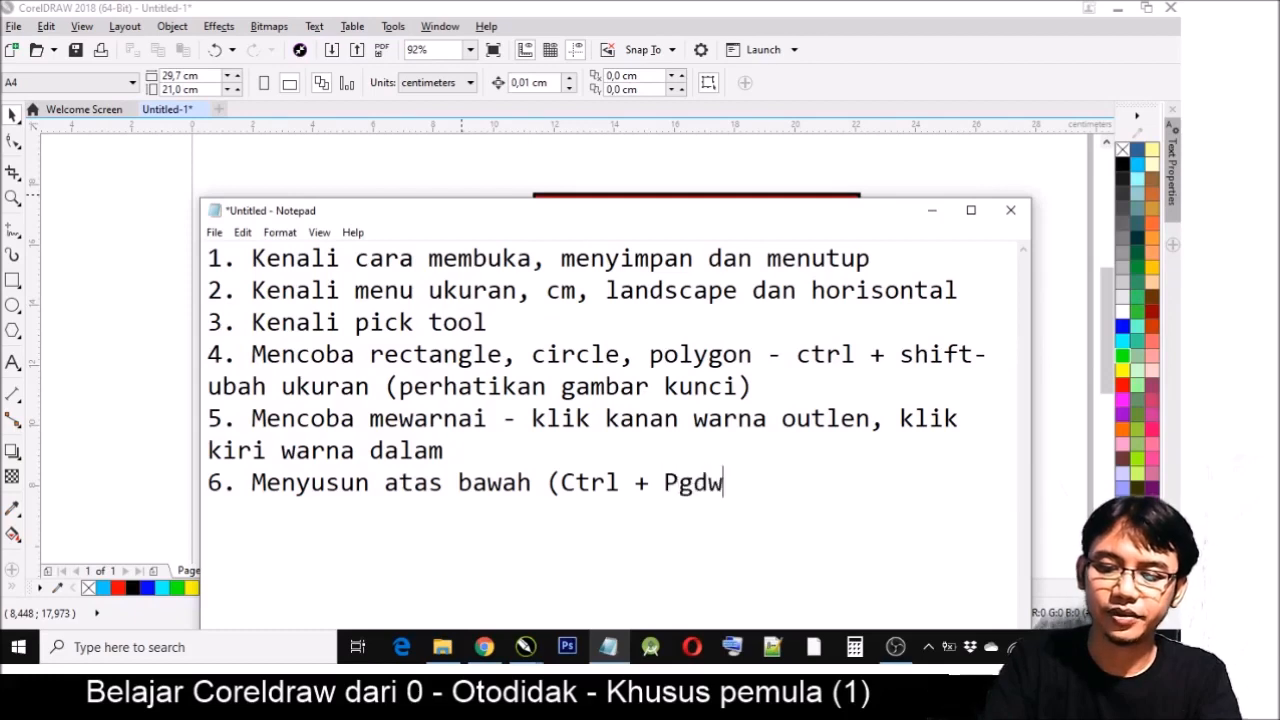
pyautogui.write('n / Crl')
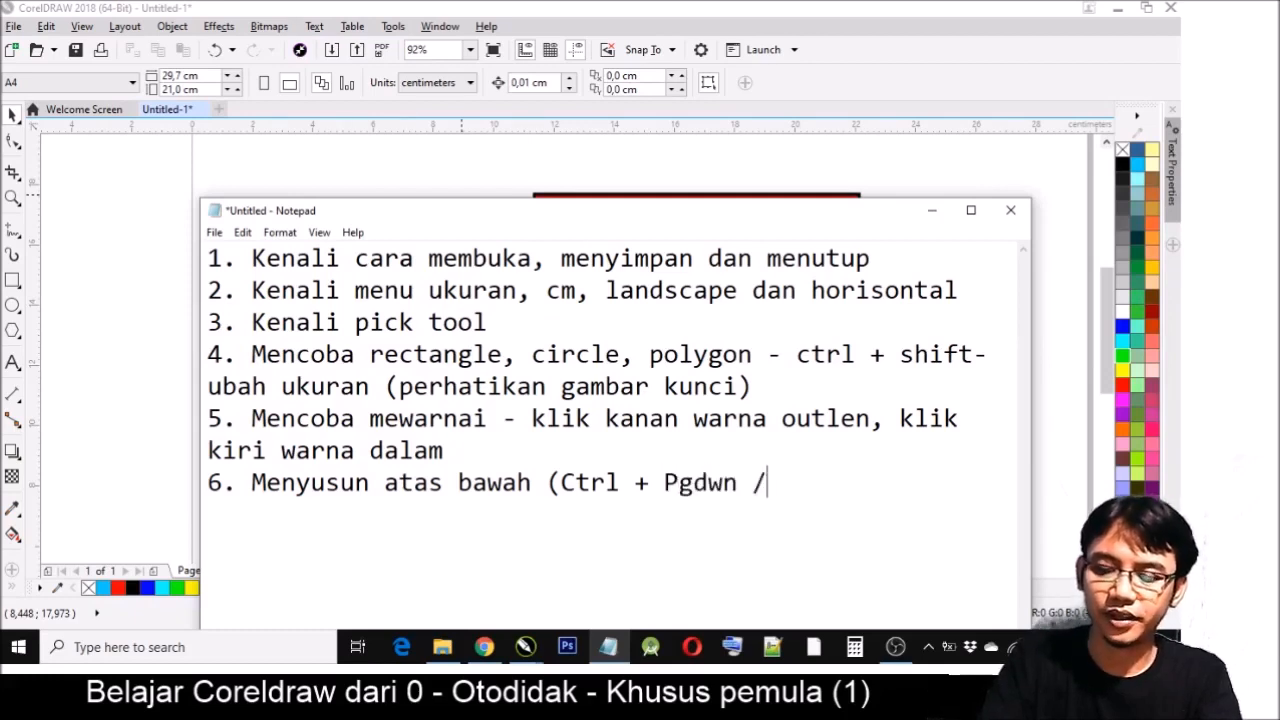
pyautogui.press('BackSpace')
pyautogui.press('BackSpace')
pyautogui.write('trl')
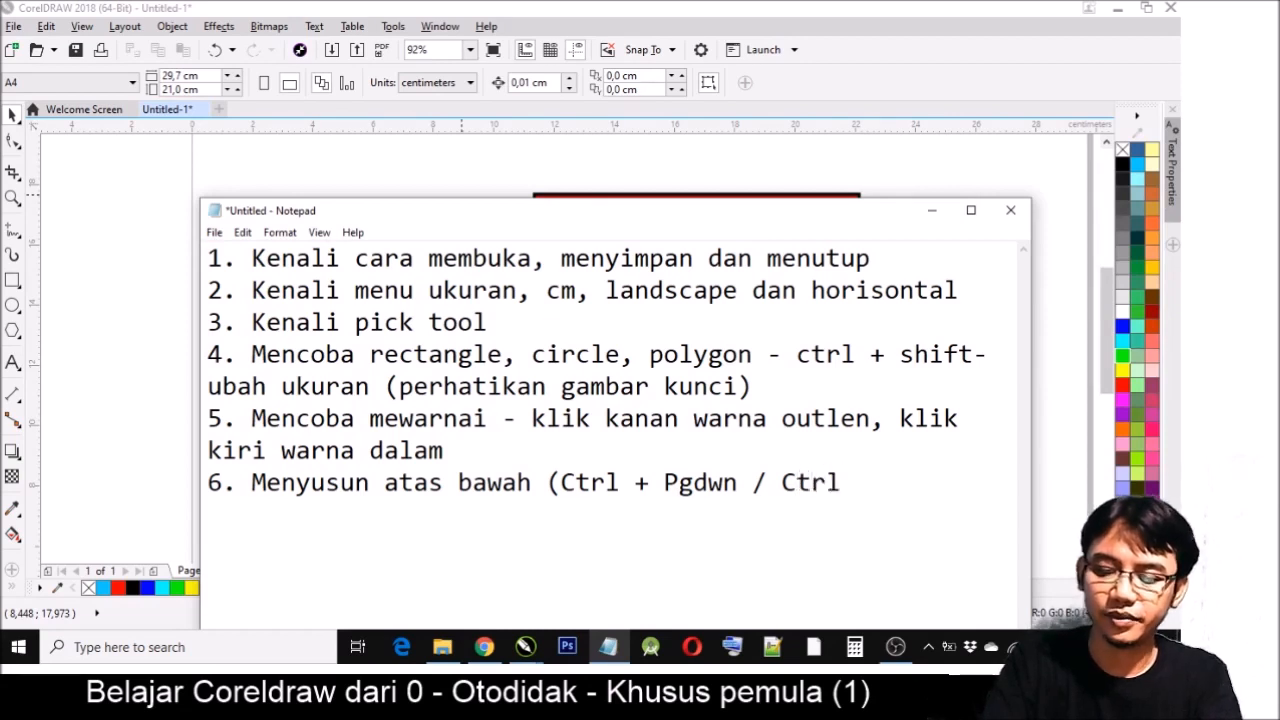
pyautogui.write('+PgUP)')
# - Add a new line to the notes reading "7. Align and distribute"
pyautogui.press('Return')
pyautogui.write('7. K')
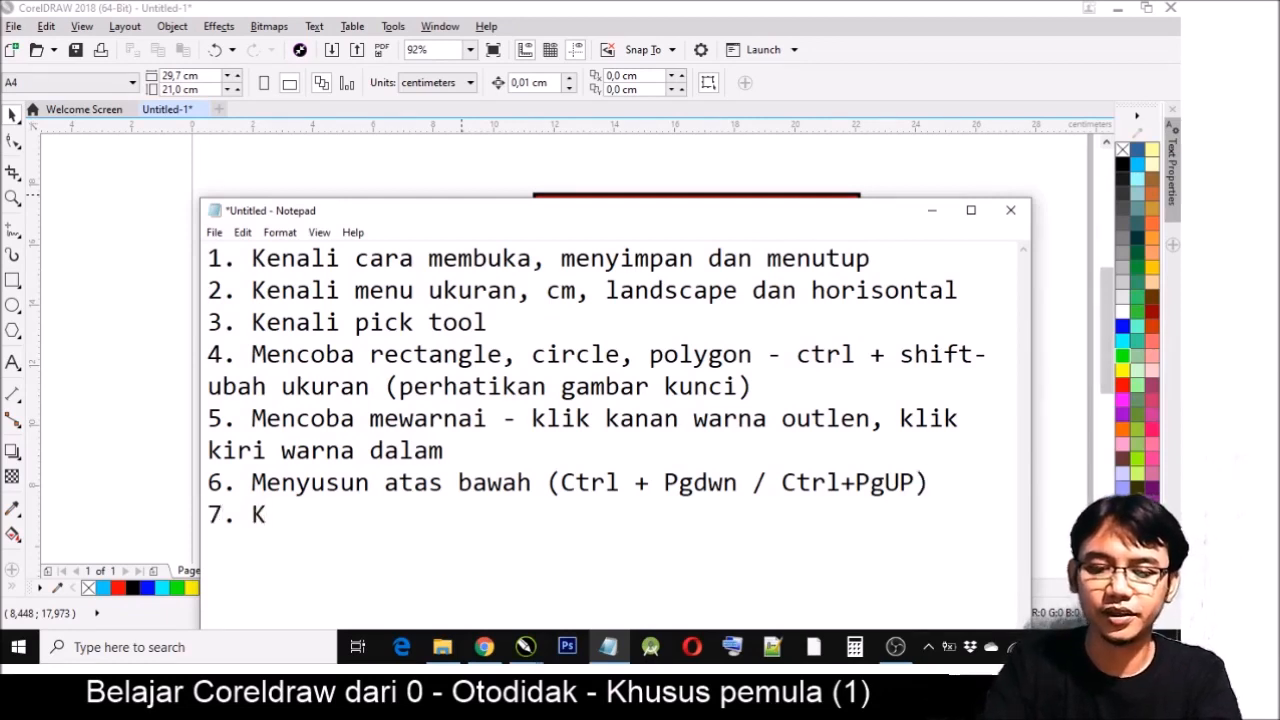
pyautogui.press('BackSpace')
pyautogui.write('A')
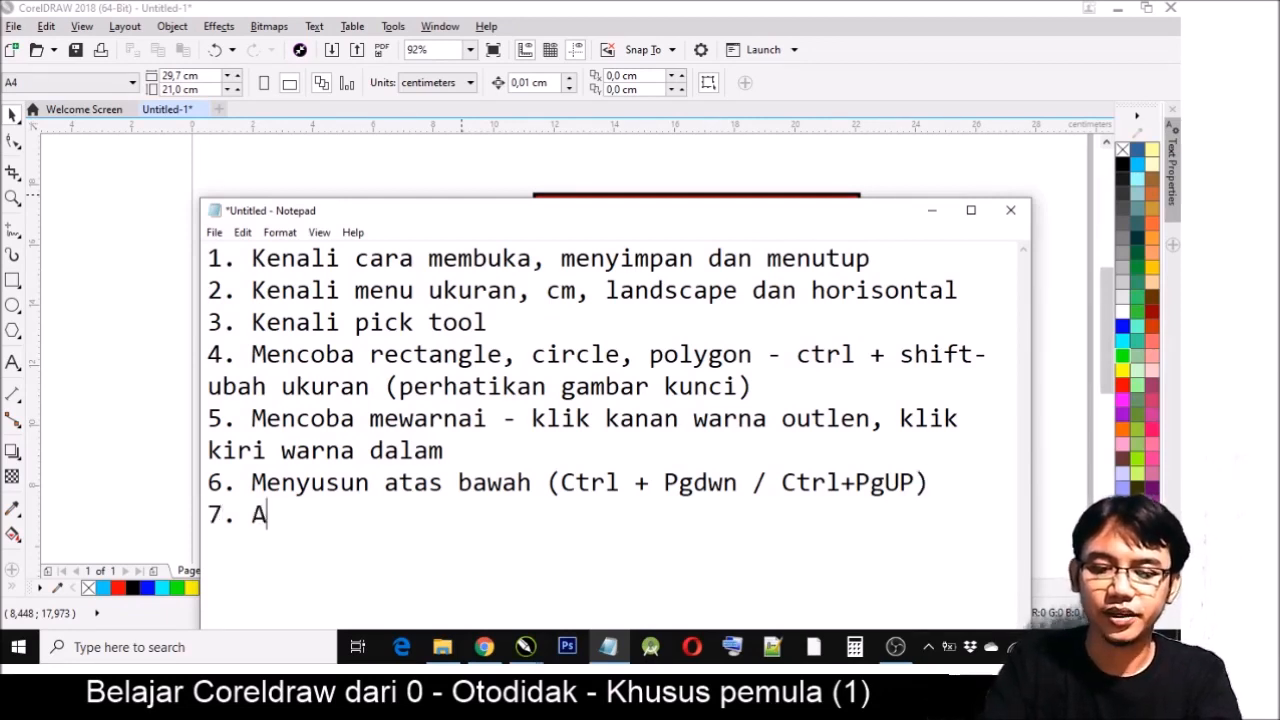
pyautogui.write('lign and d')
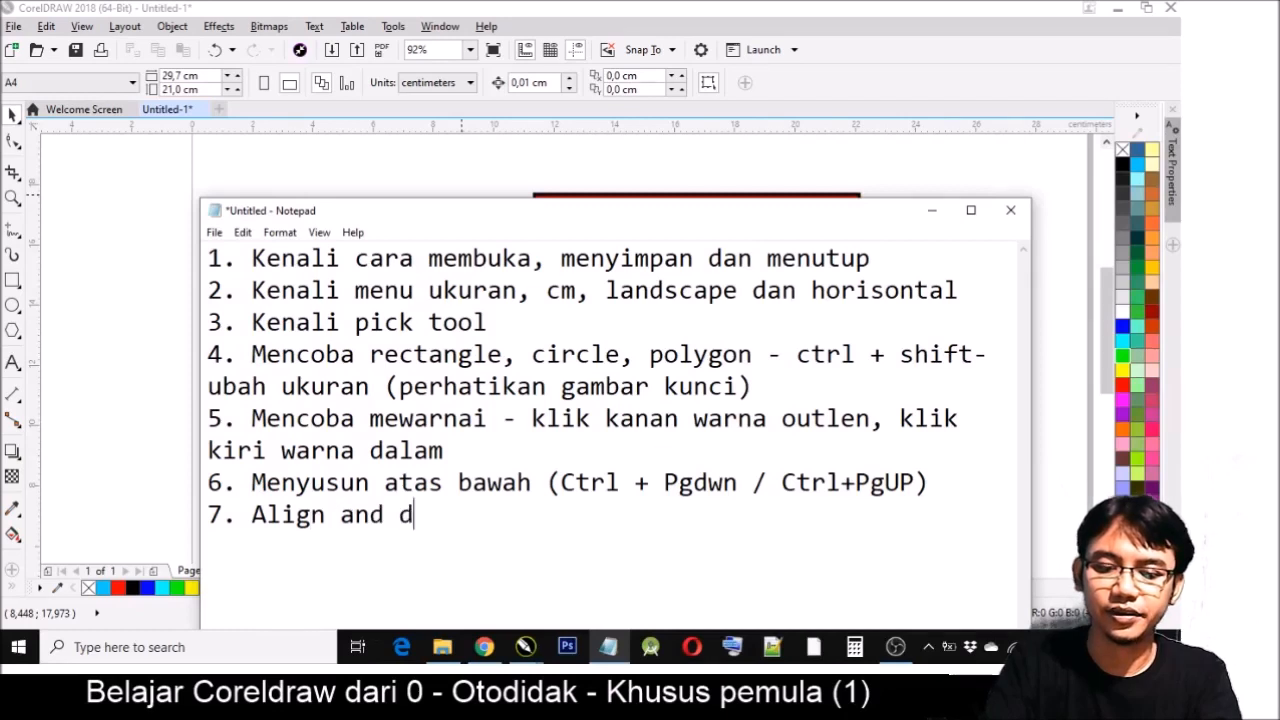
pyautogui.write('istribute (')
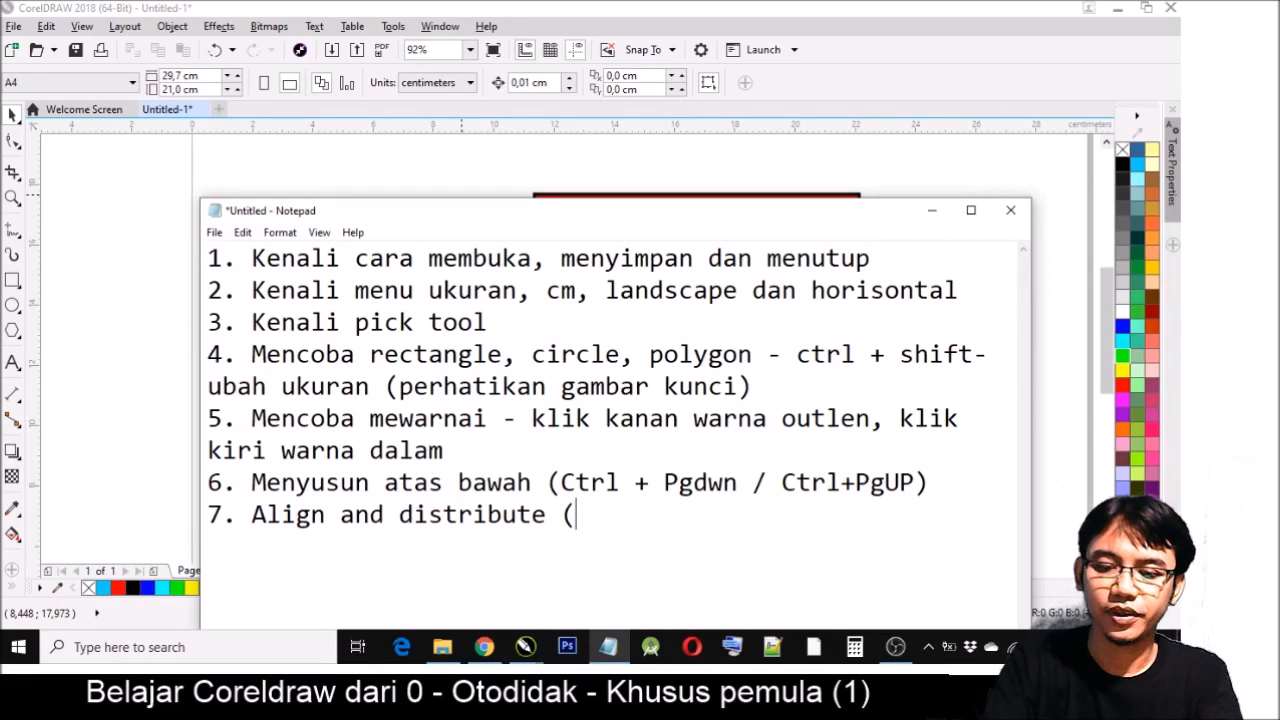
pyautogui.write('T, B, L')
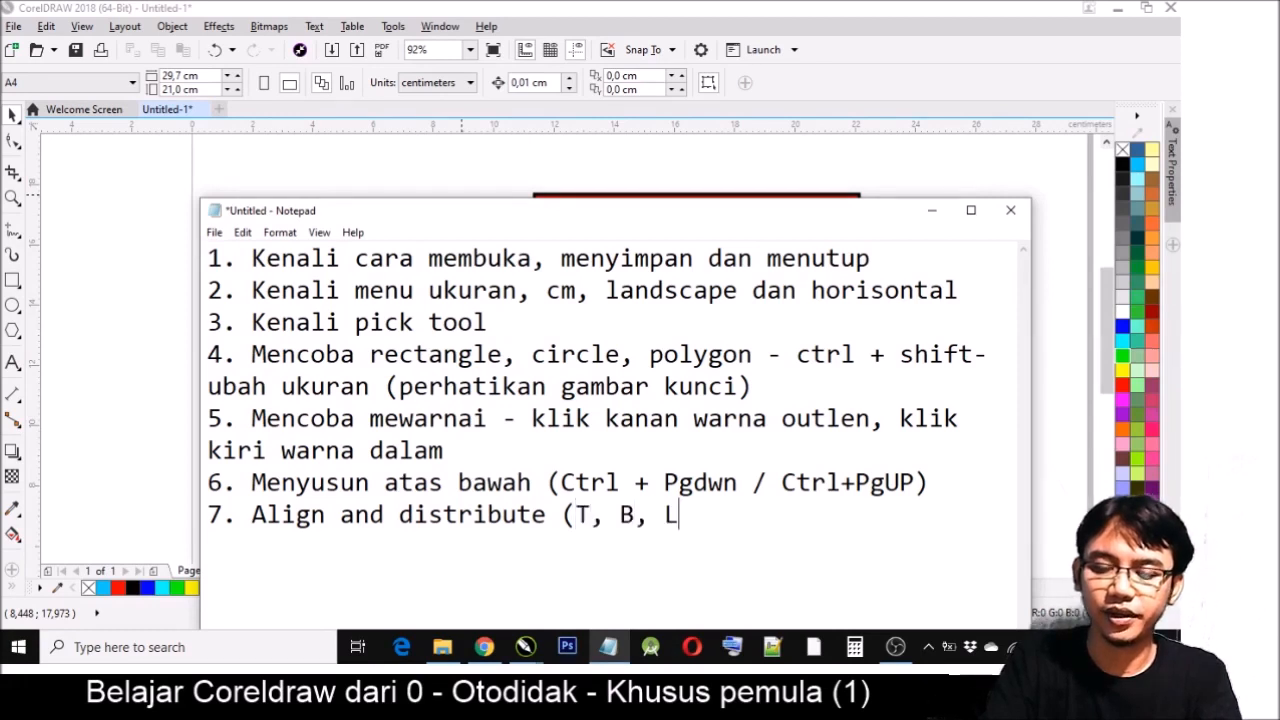
pyautogui.write(', C,')
# - Complete item 7's parenthesised list of alignment shortcut letters as "(T, B, L, R, C, E)"
pyautogui.press('BackSpace')
pyautogui.press('BackSpace')
pyautogui.press('BackSpace')
pyautogui.write('R, C, E)')
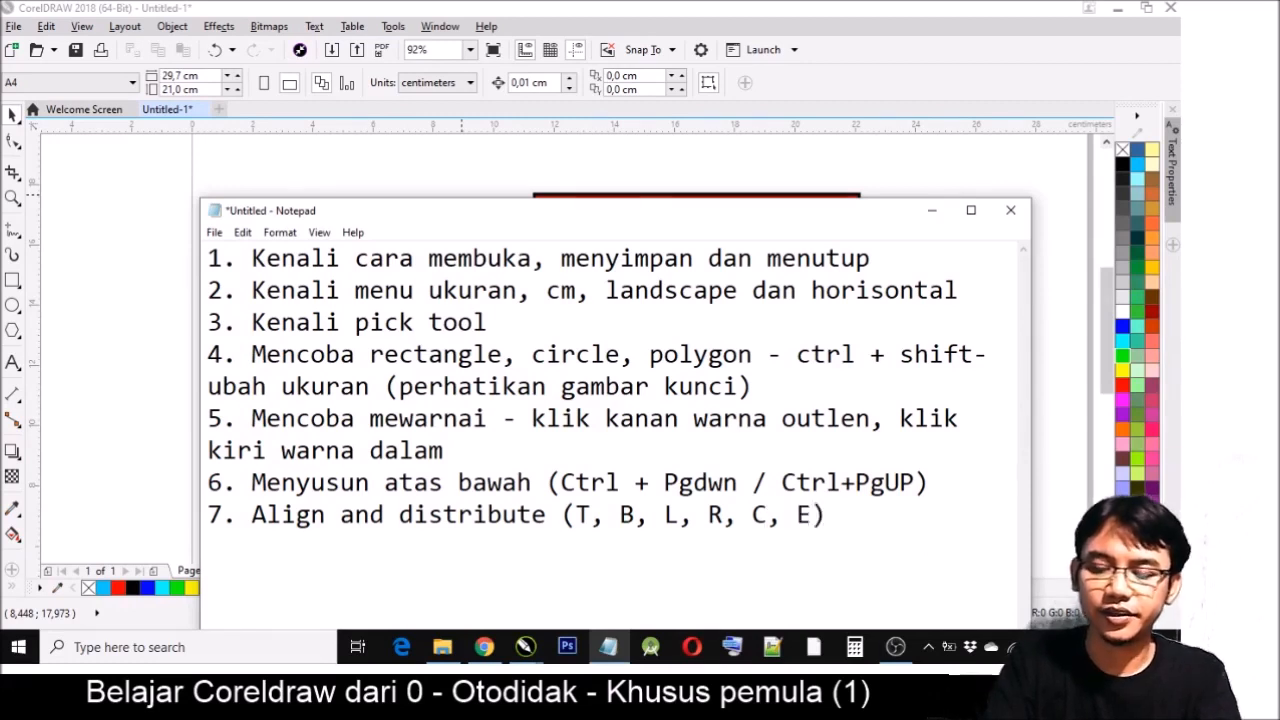
pyautogui.write(' klik 2 boj')
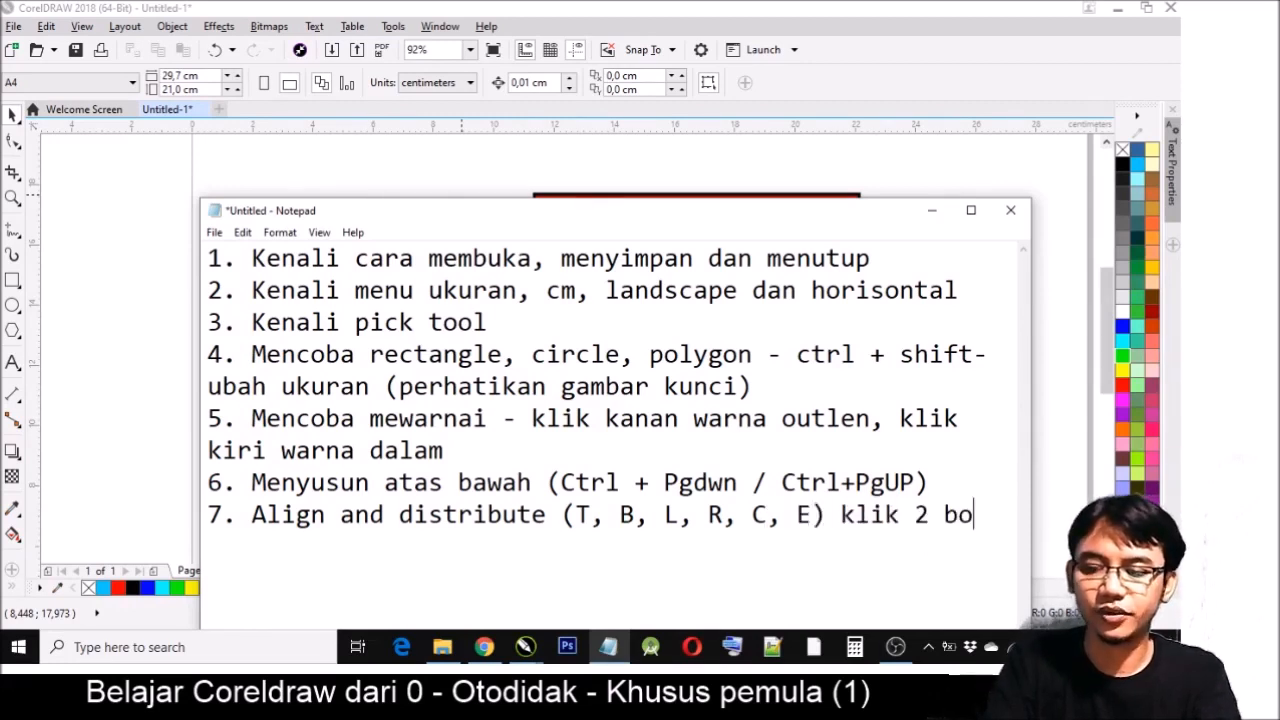
# - Append "klik 2 objek" to item 7 and move the notes window up and to the left so the whole list is in view
pyautogui.press('BackSpace')
pyautogui.press('BackSpace')
pyautogui.press('BackSpace')
pyautogui.write('ojb')
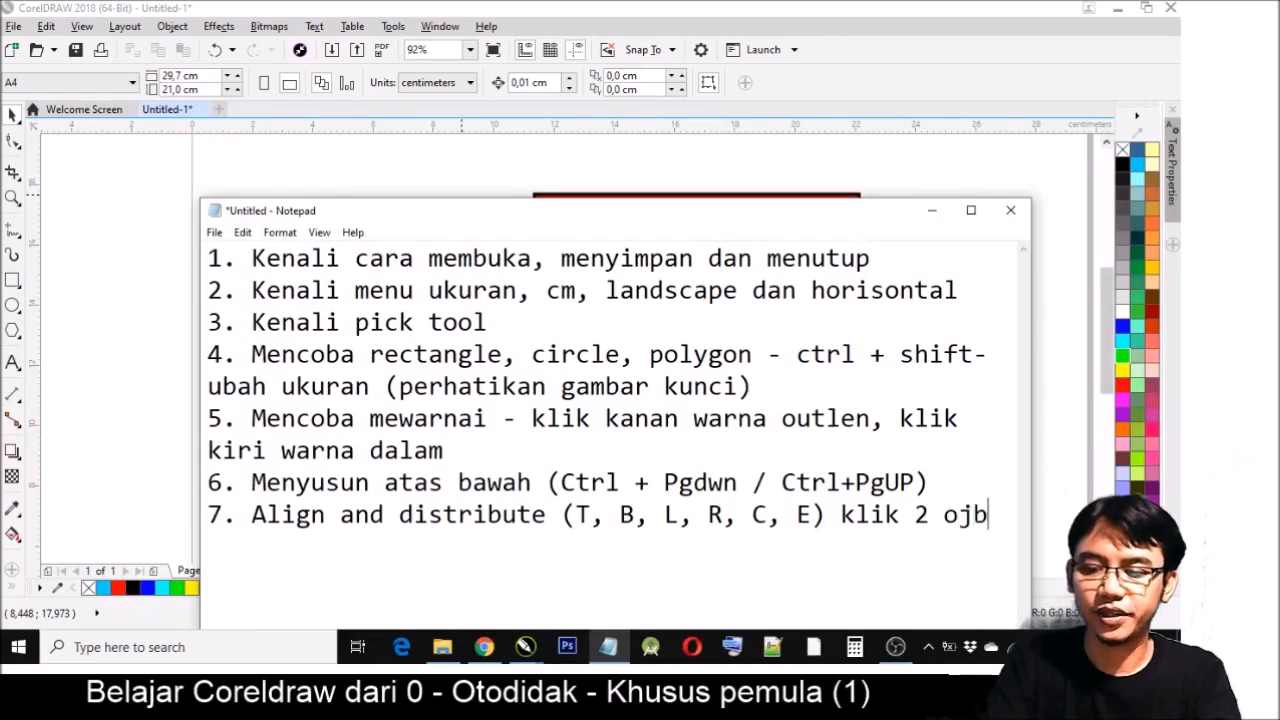
pyautogui.press('BackSpace')
pyautogui.press('BackSpace')
pyautogui.write('bjek')
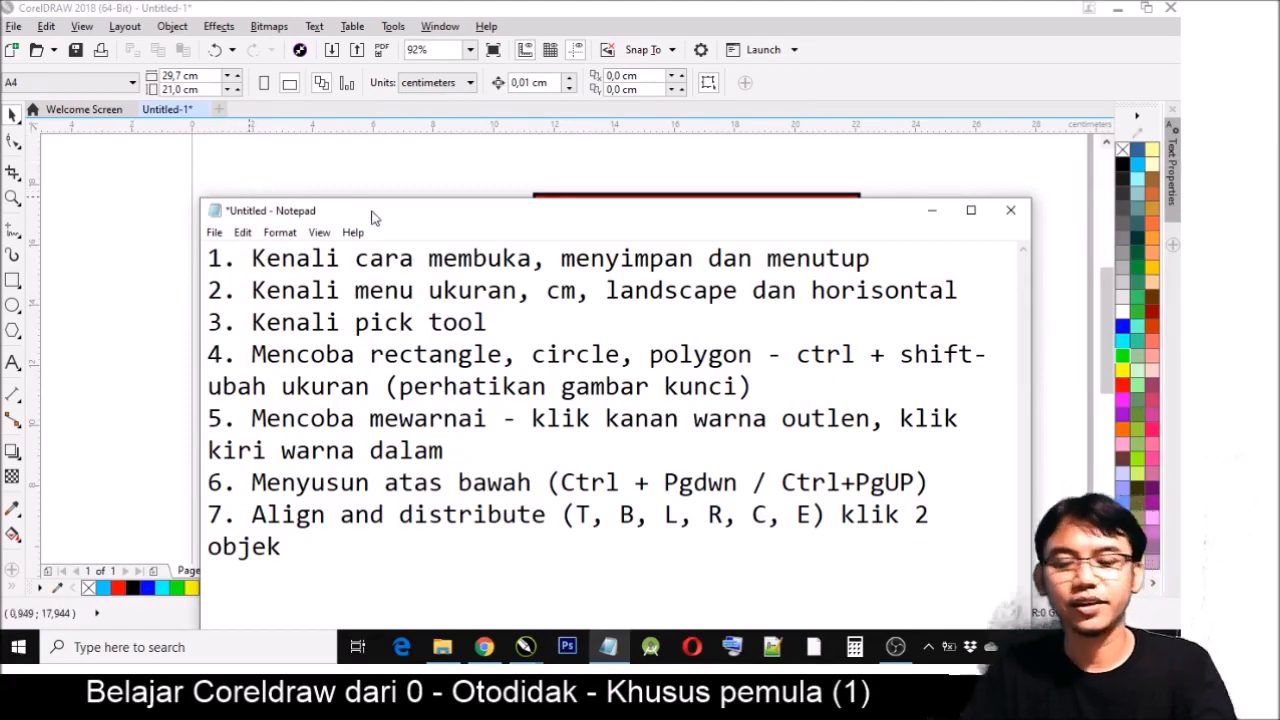
pyautogui.moveTo(372, 214); pyautogui.dragTo(345, 167)
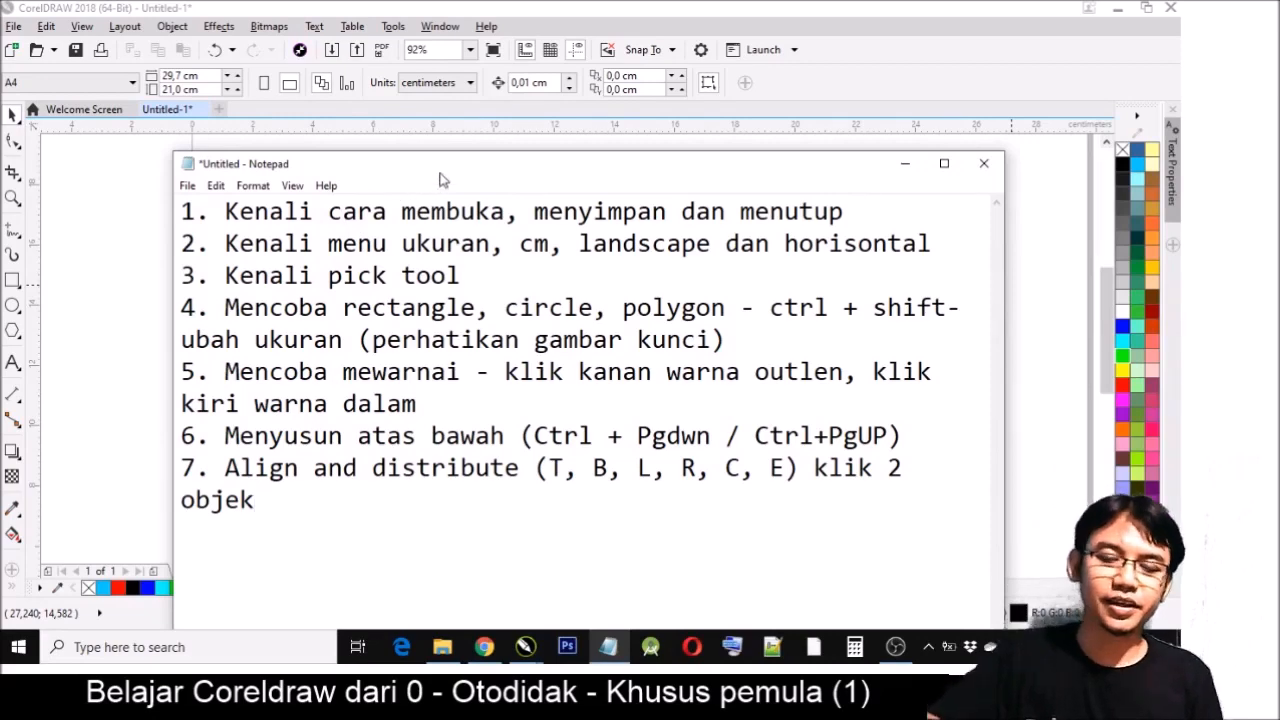
pyautogui.moveTo(440, 174); pyautogui.dragTo(388, 162)
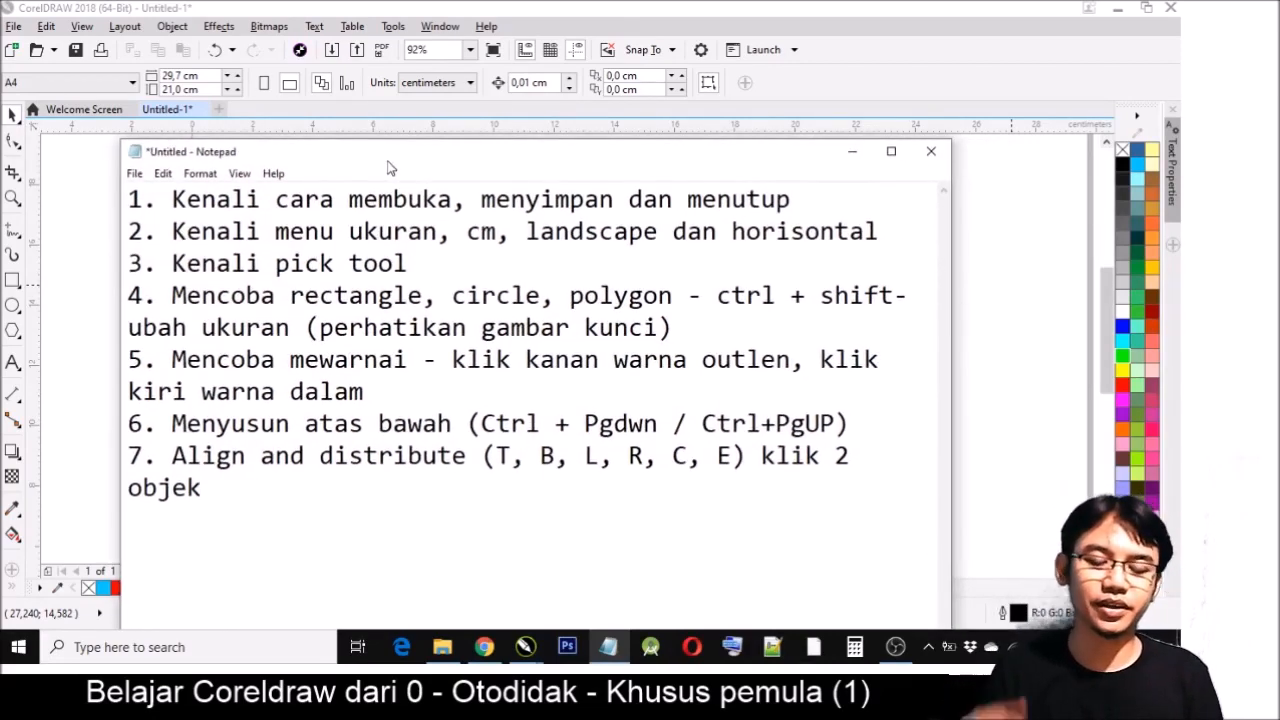